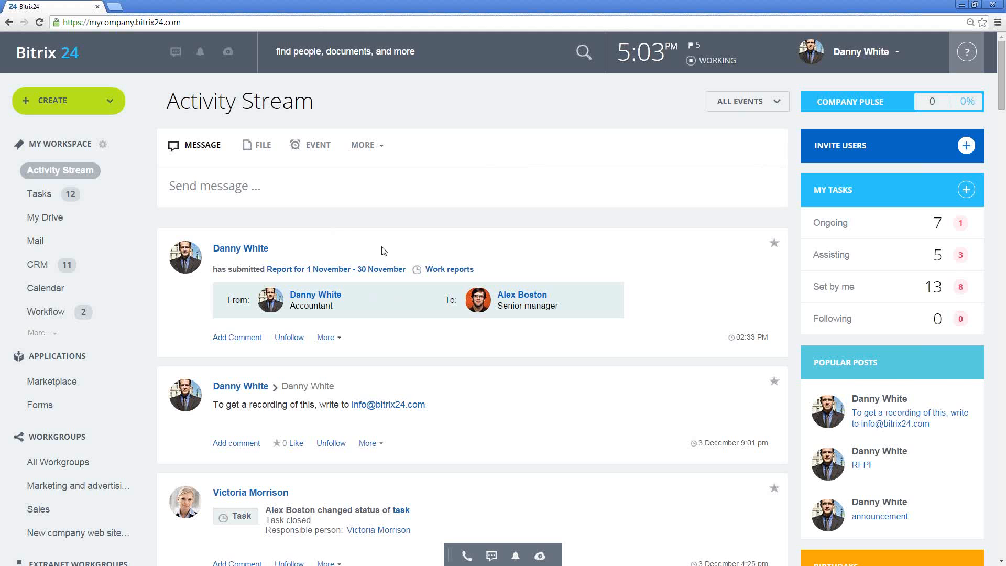
# Scroll through the current page, briefly selecting and then deselecting two passages of text.
pyautogui.scroll(-1, 446, 297)
pyautogui.scroll(-1, 446, 297)
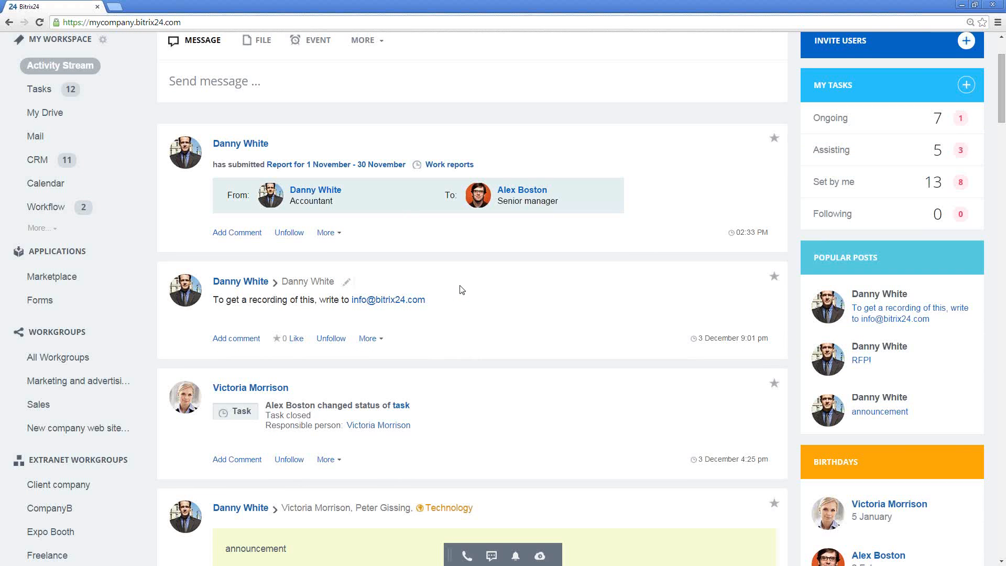
pyautogui.scroll(-1, 489, 294)
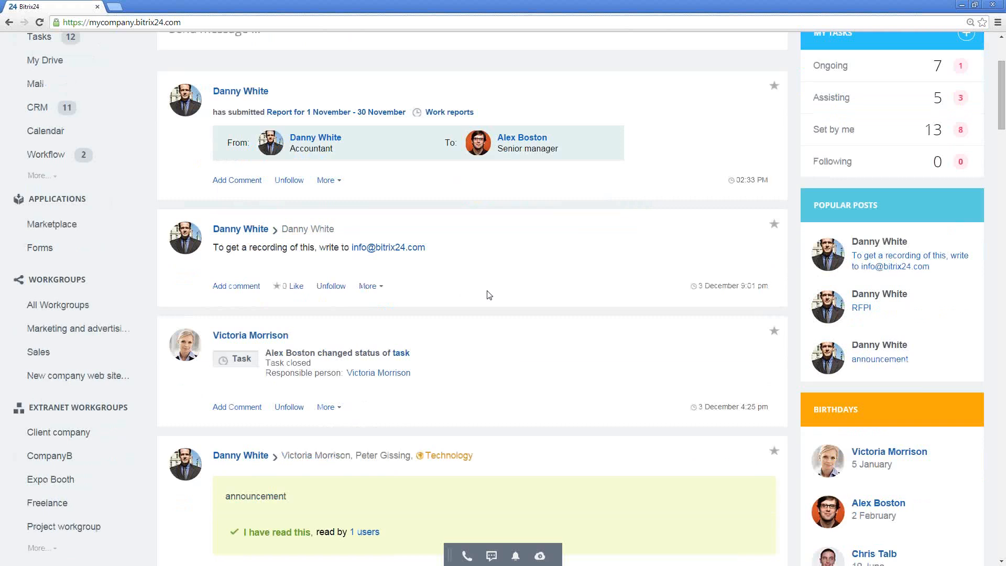
pyautogui.scroll(-1, 504, 290)
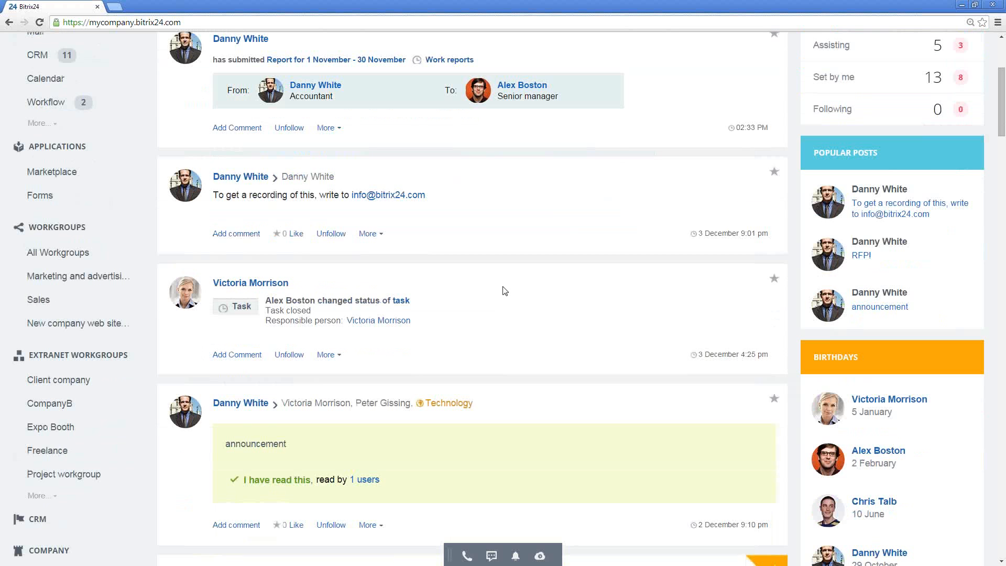
pyautogui.scroll(-1, 508, 304)
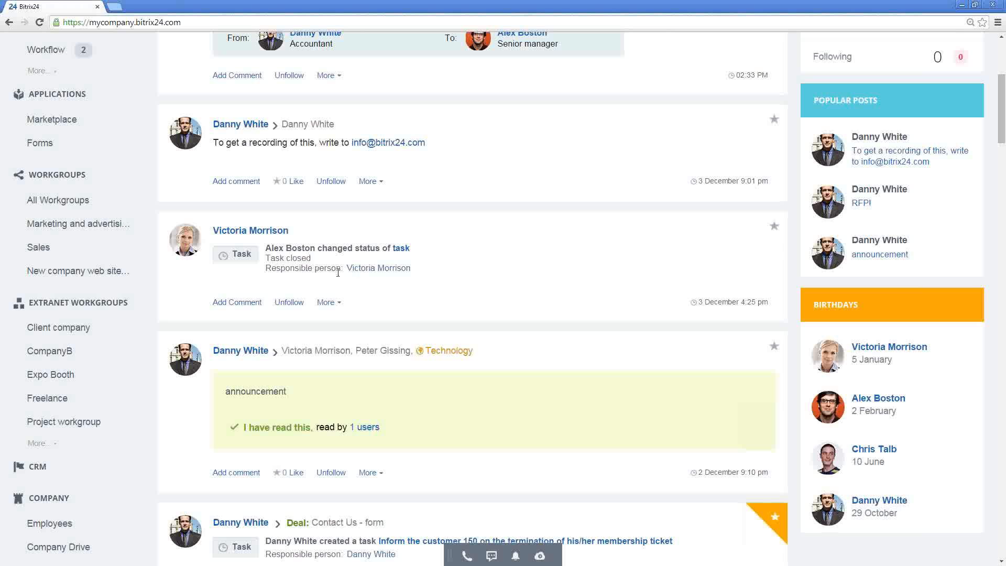
pyautogui.moveTo(267, 247); pyautogui.dragTo(311, 249)
pyautogui.click(430, 225)
pyautogui.scroll(1, 495, 282)
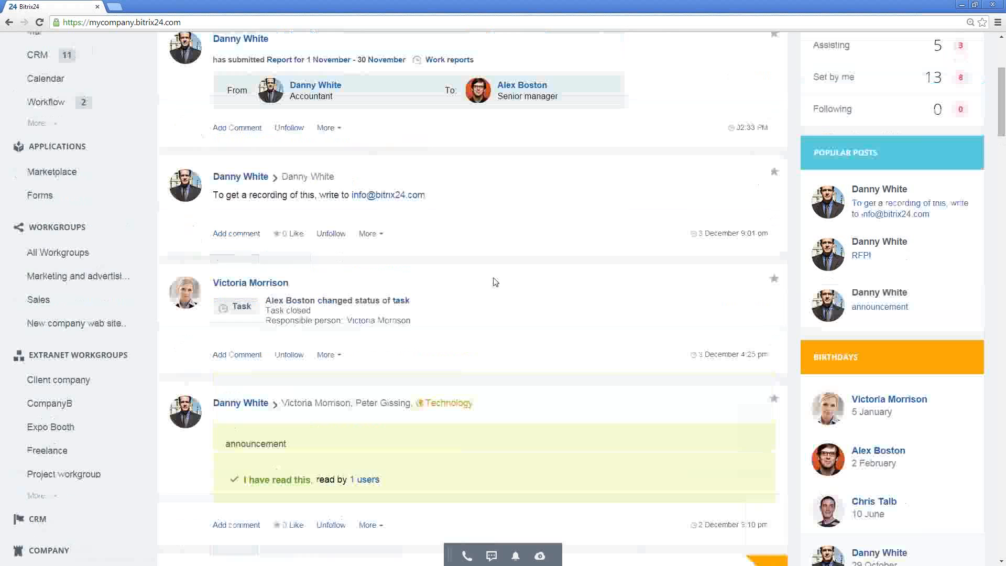
pyautogui.scroll(4, 495, 275)
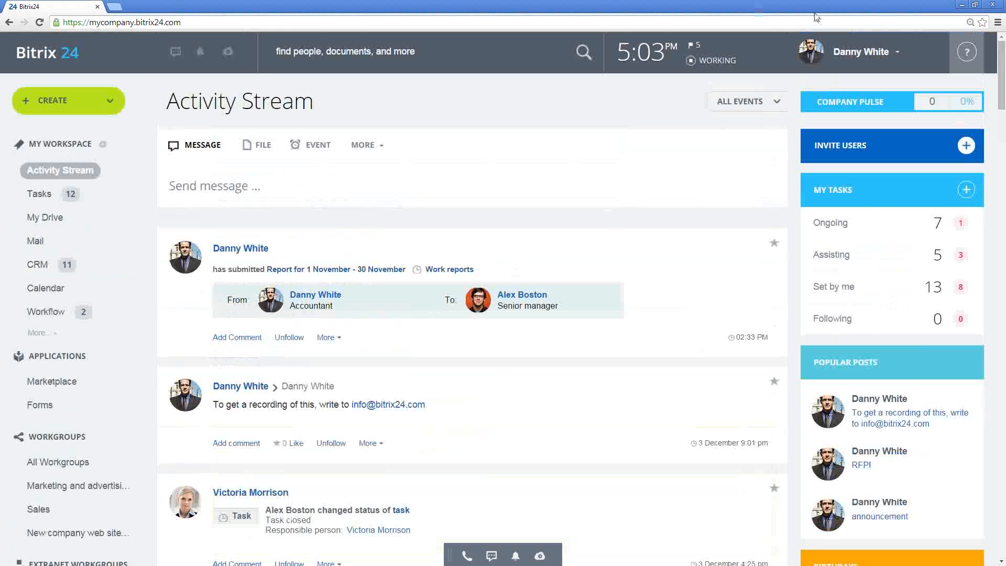
pyautogui.scroll(-1, 335, 233)
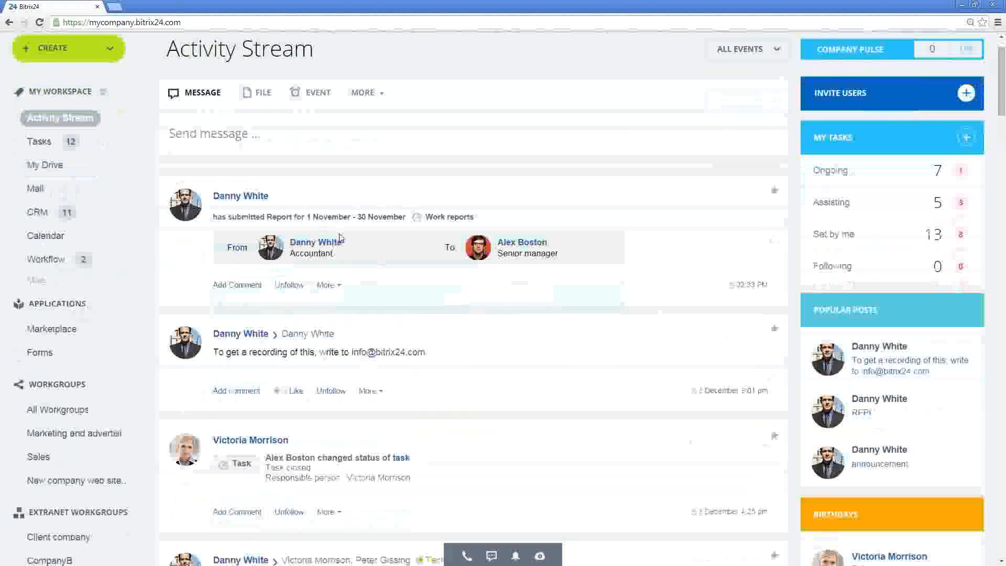
pyautogui.scroll(-1, 294, 246)
pyautogui.moveTo(221, 304); pyautogui.dragTo(301, 303)
pyautogui.click(312, 303)
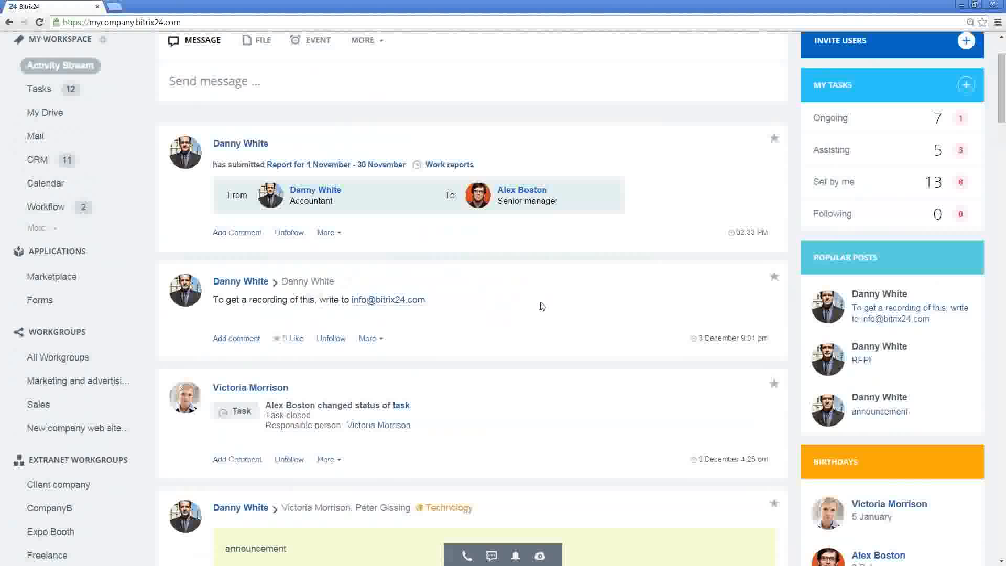
pyautogui.scroll(-2, 543, 307)
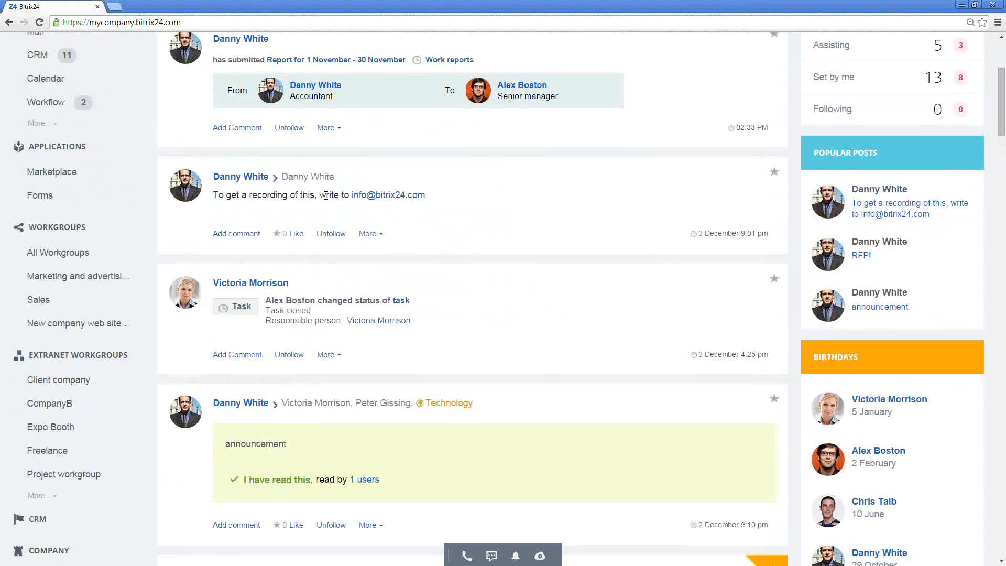
pyautogui.scroll(-4, 444, 209)
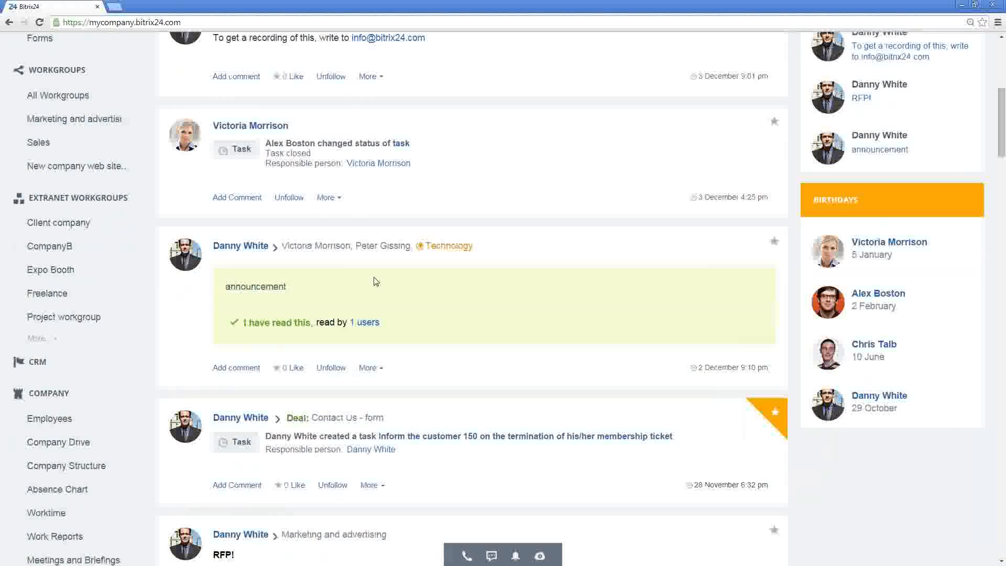
pyautogui.scroll(-19, 346, 250)
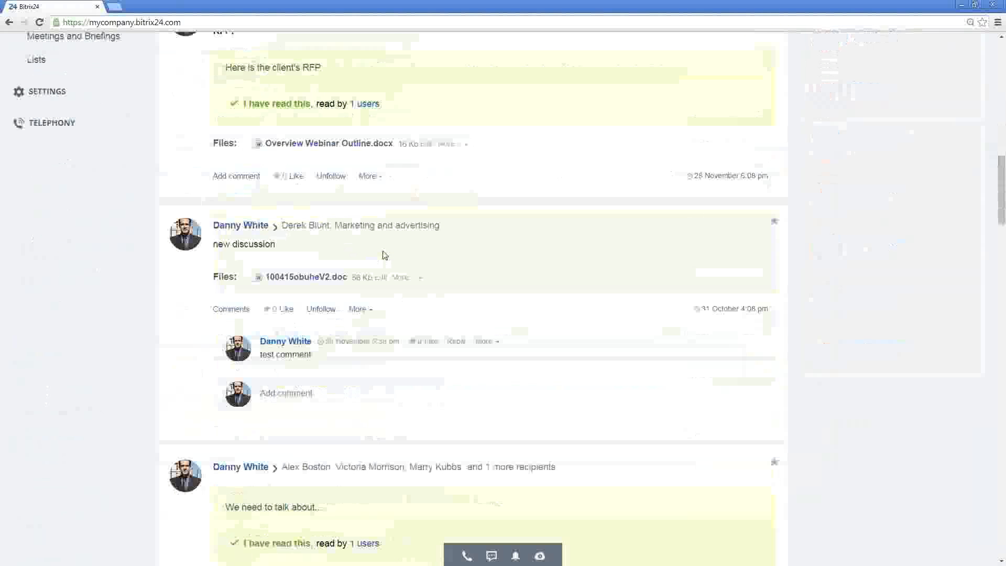
pyautogui.scroll(-2, 290, 302)
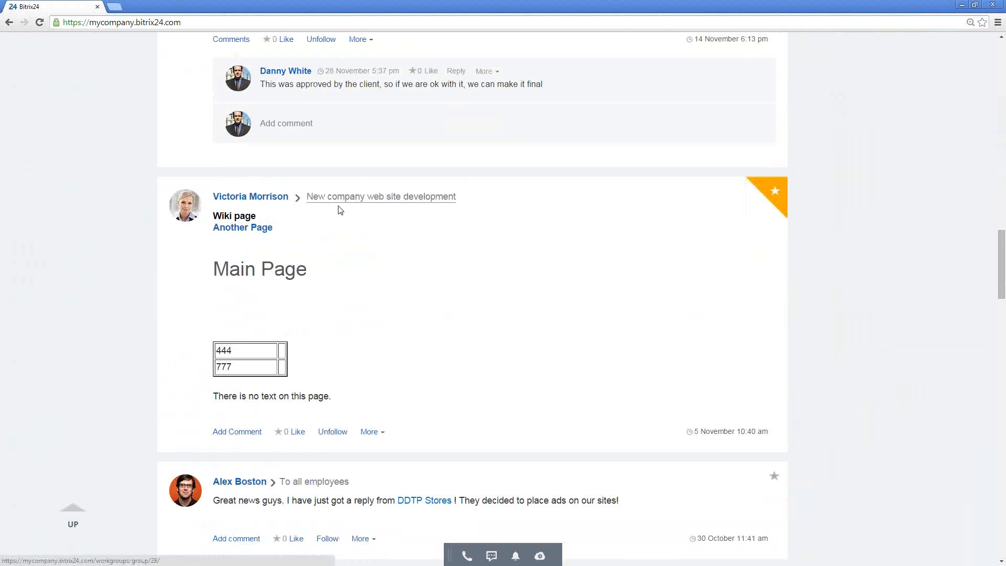
pyautogui.scroll(-1, 422, 251)
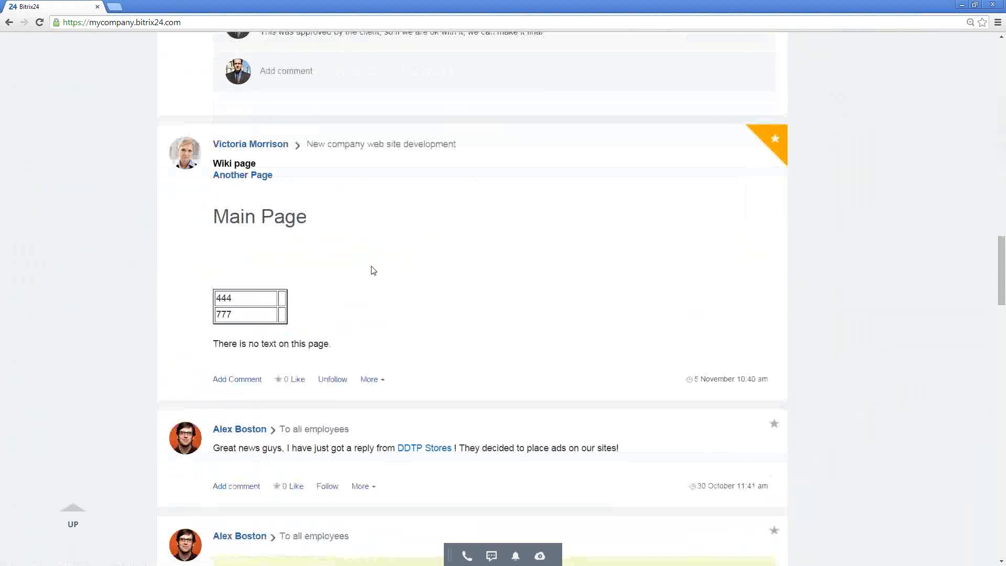
pyautogui.scroll(-1, 375, 242)
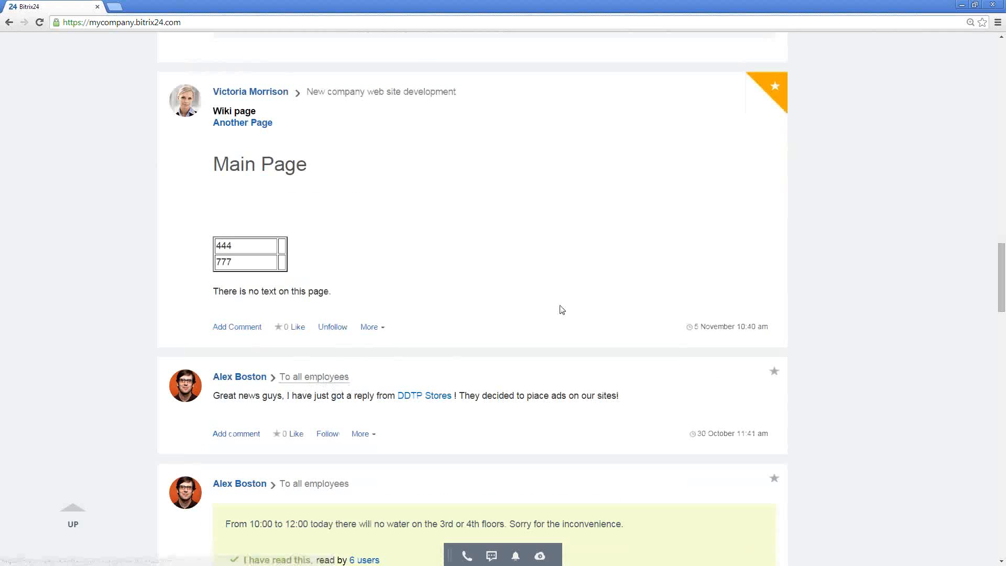
pyautogui.scroll(15, 571, 294)
pyautogui.scroll(6, 574, 297)
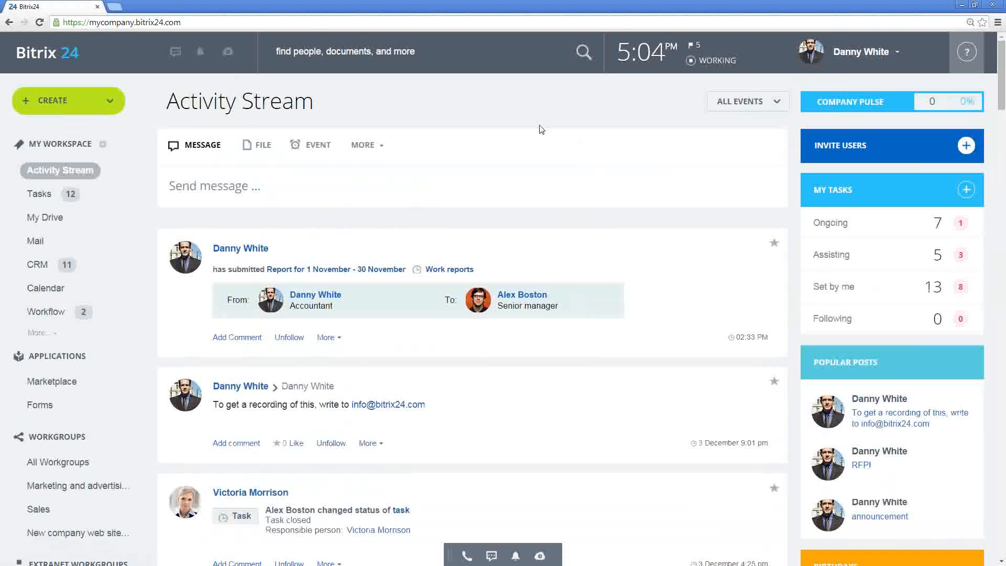
# Check the working day plan and its daily summary report, then close the panel.
pyautogui.click(644, 70)
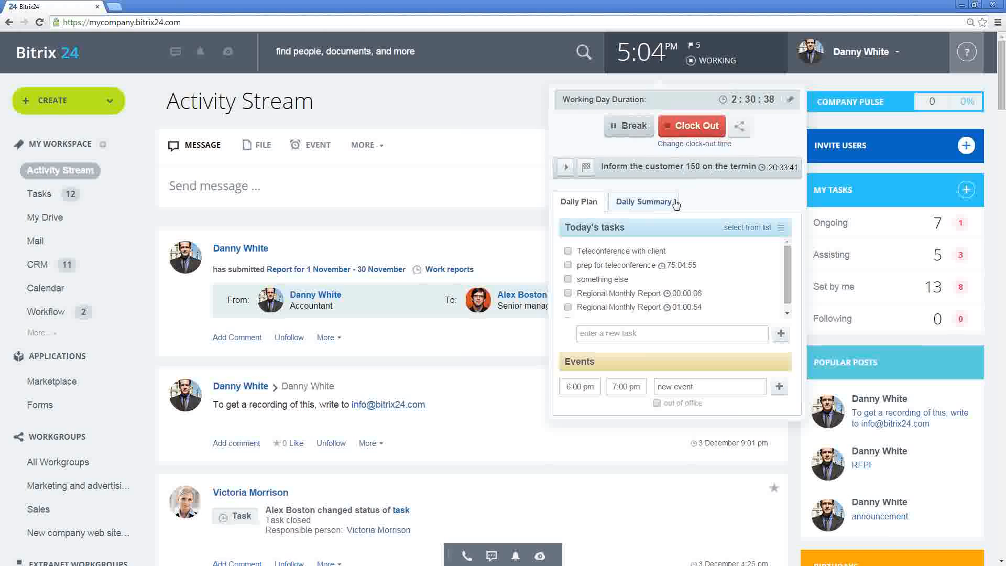
pyautogui.click(660, 207)
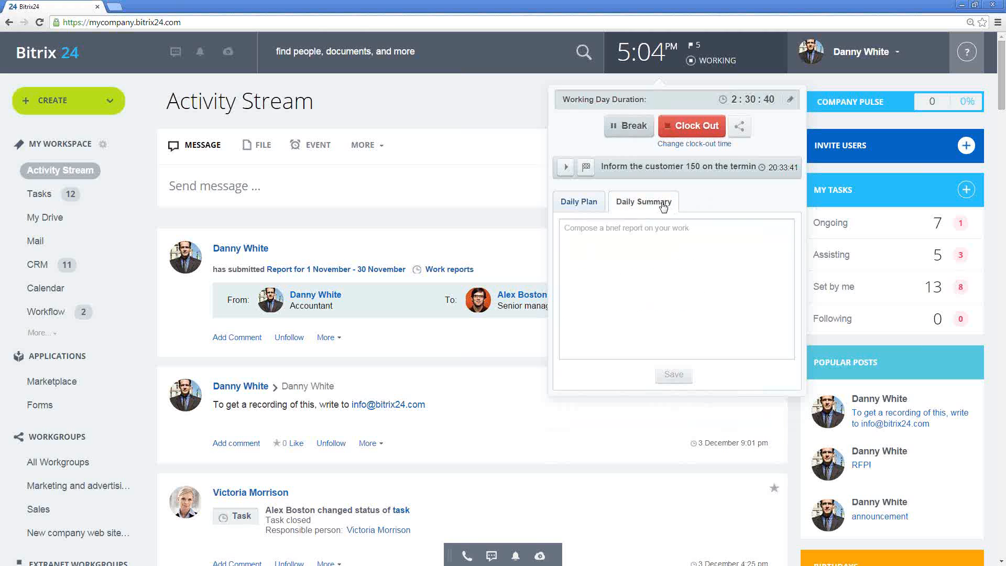
pyautogui.click(581, 204)
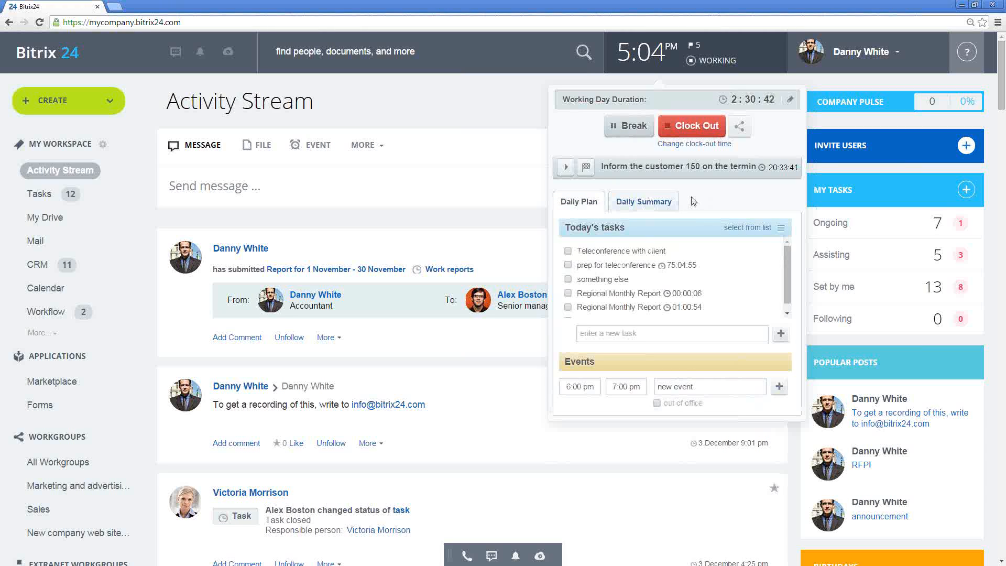
pyautogui.click(658, 58)
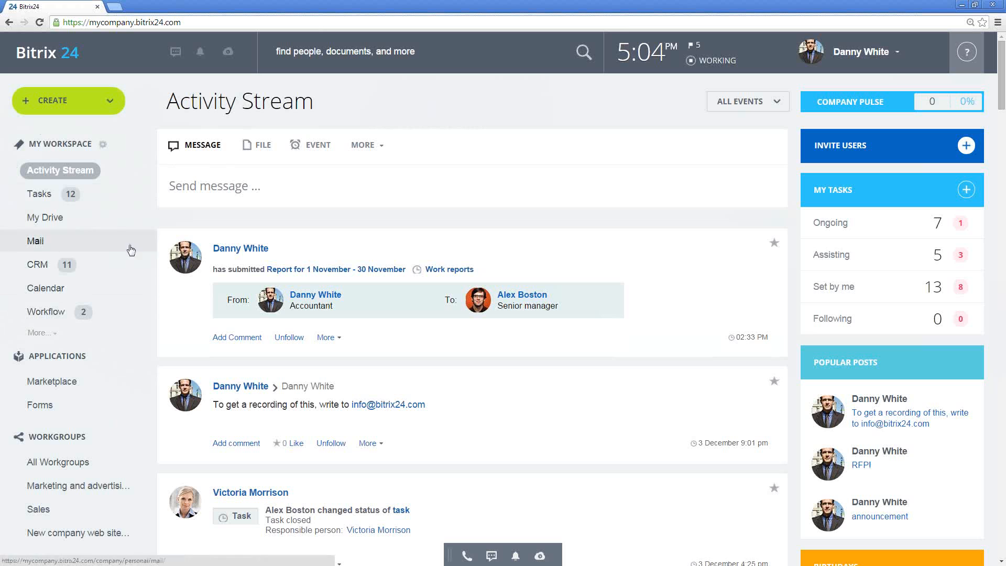
# Open Tasks in a new browser tab and view My Tasks' status filter options.
pyautogui.rightClick(43, 195)
pyautogui.click(73, 202)
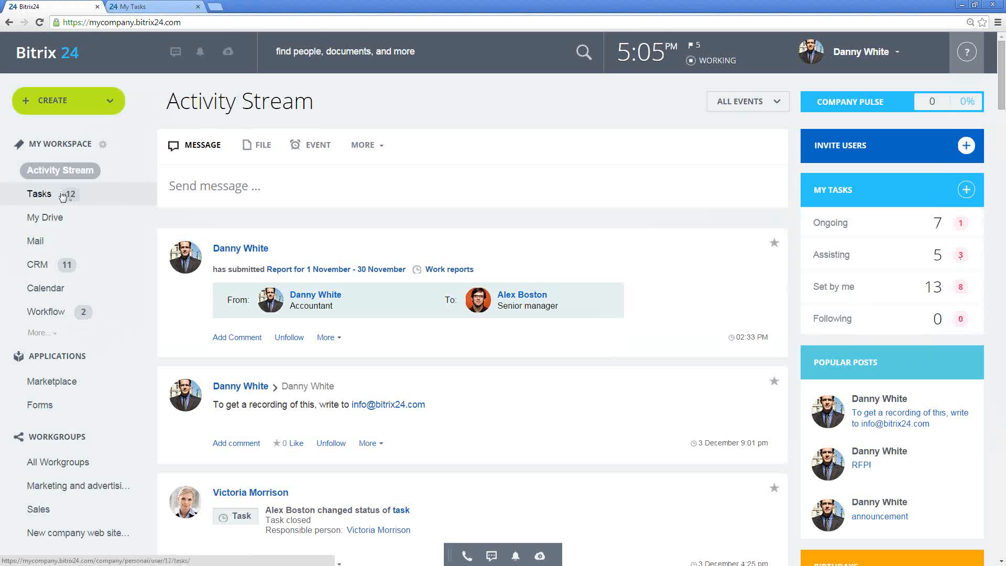
pyautogui.click(150, 8)
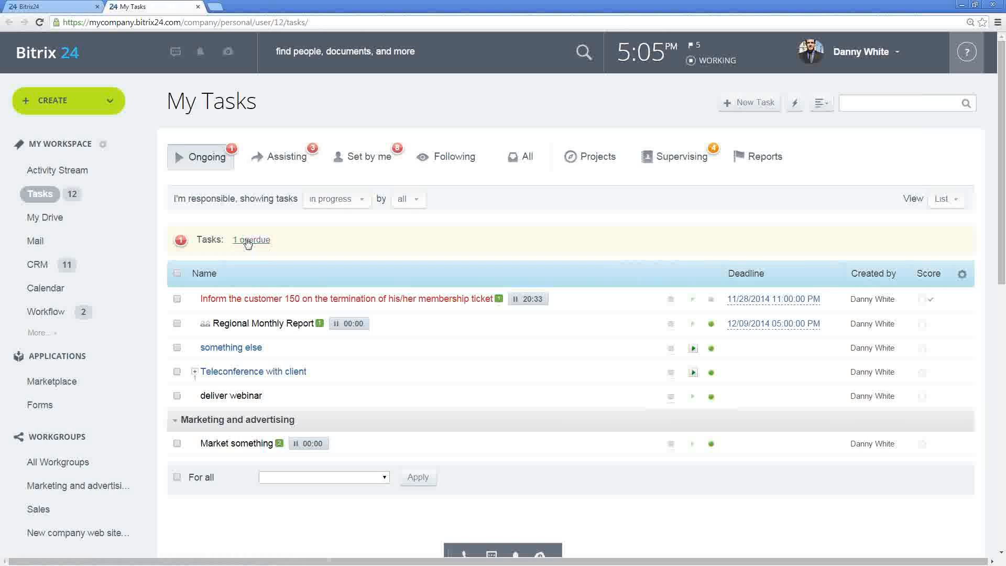
pyautogui.moveTo(445, 304)
pyautogui.click(359, 202)
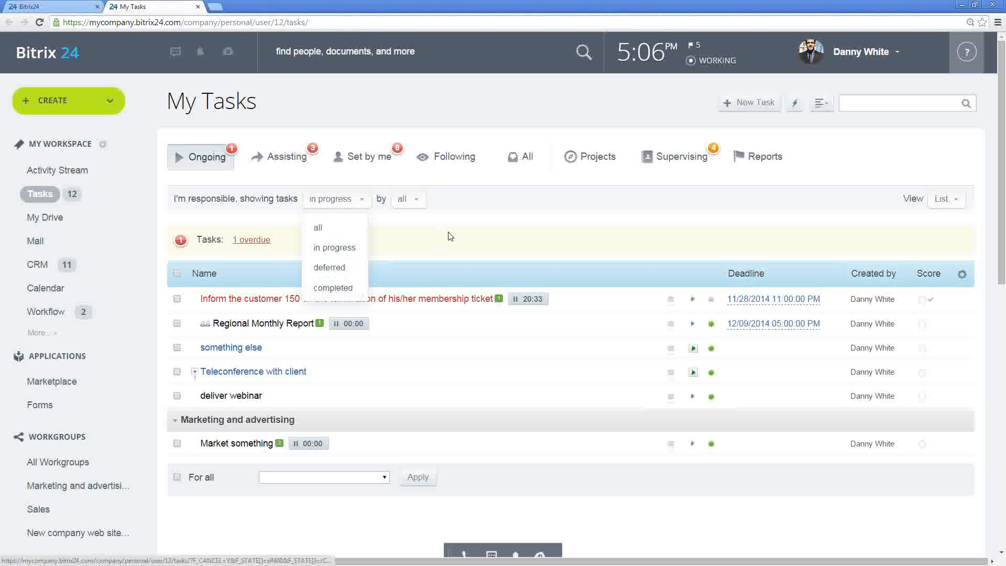
# Dismiss the status options, show all tasks, and expand the saved filter into its detailed form.
pyautogui.click(421, 237)
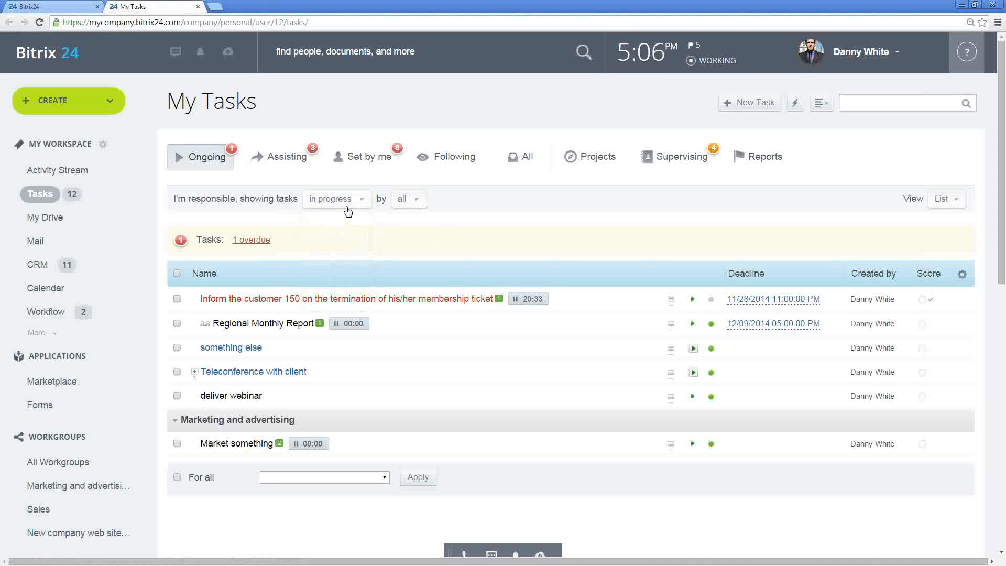
pyautogui.click(523, 162)
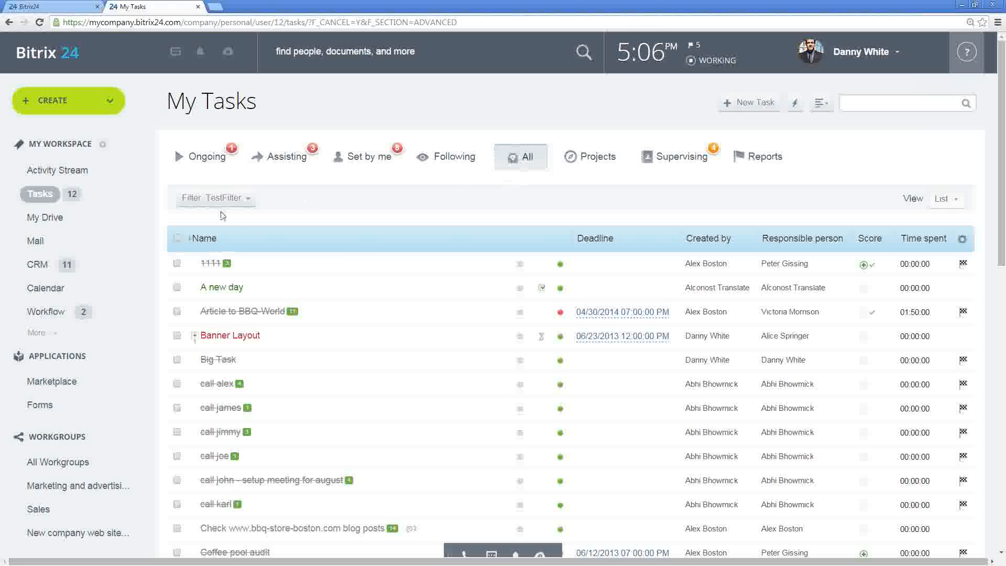
pyautogui.click(246, 198)
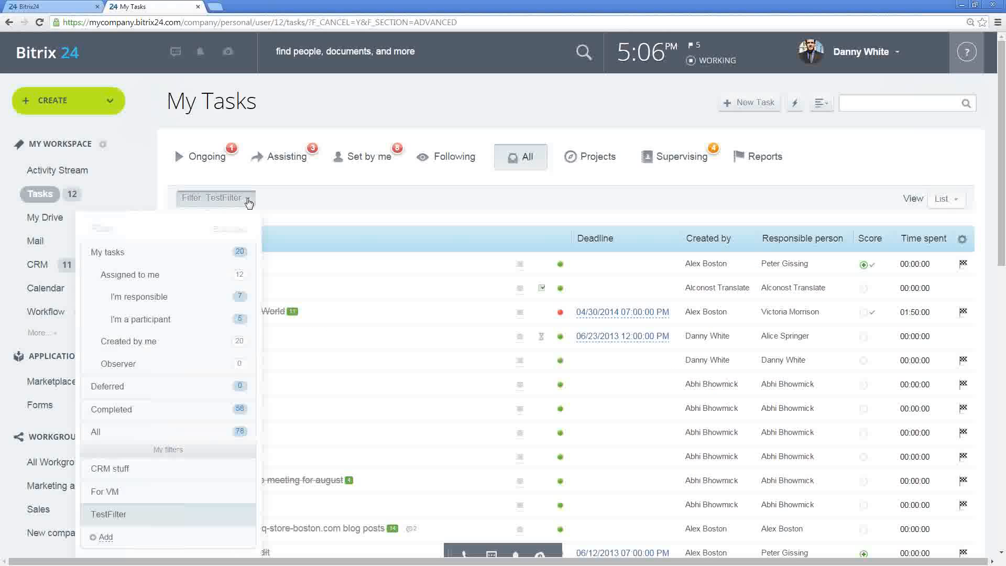
pyautogui.click(224, 235)
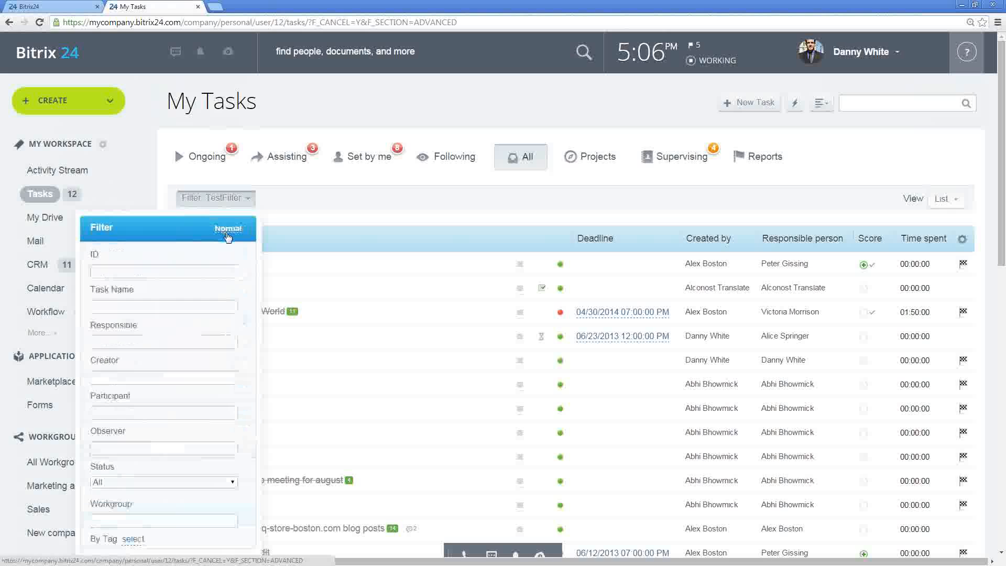
# Look over the filter's task name and workgroup fields without applying them, then close the panel.
pyautogui.scroll(-1, 161, 278)
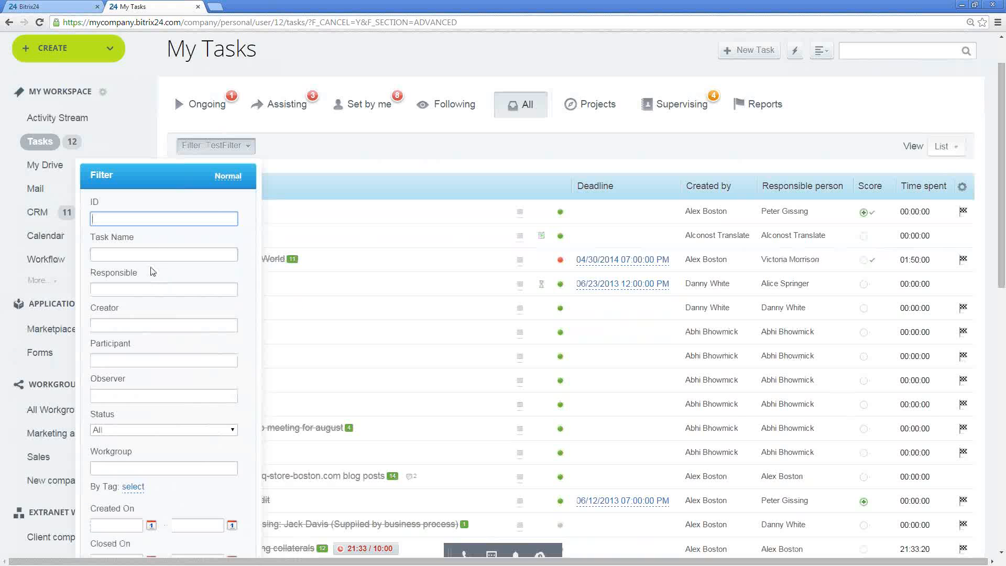
pyautogui.click(137, 255)
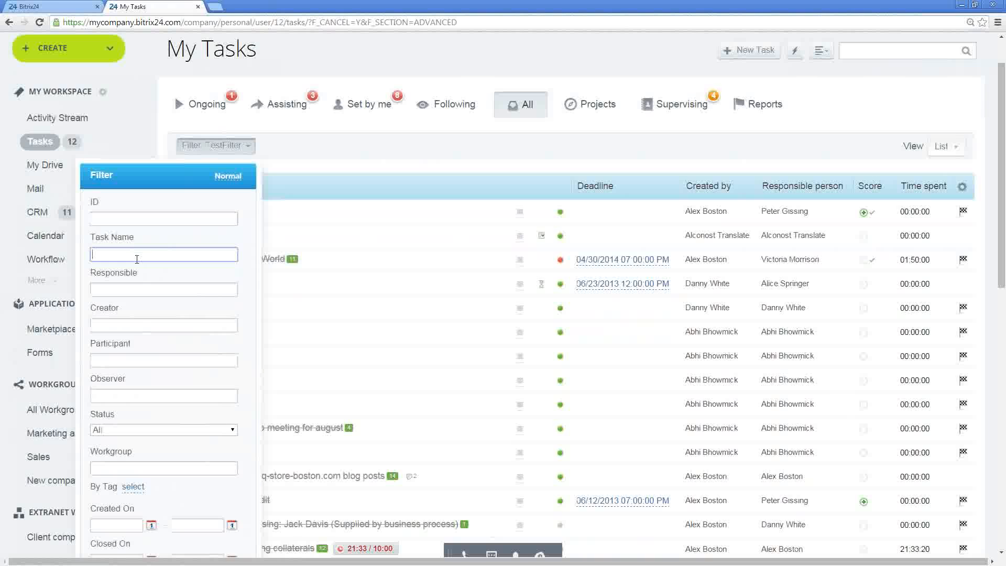
pyautogui.scroll(-1, 125, 359)
pyautogui.click(136, 415)
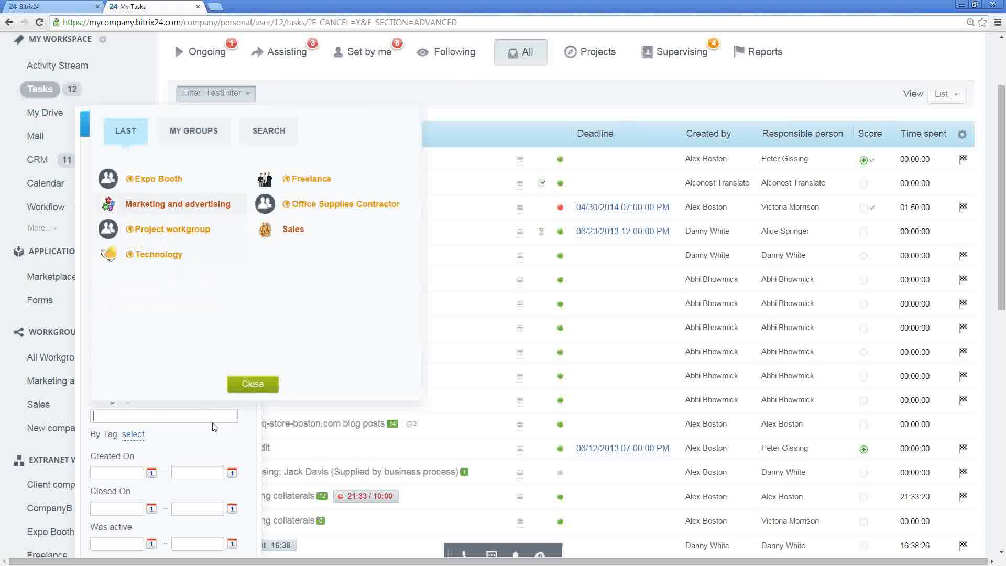
pyautogui.click(253, 384)
pyautogui.scroll(-2, 192, 279)
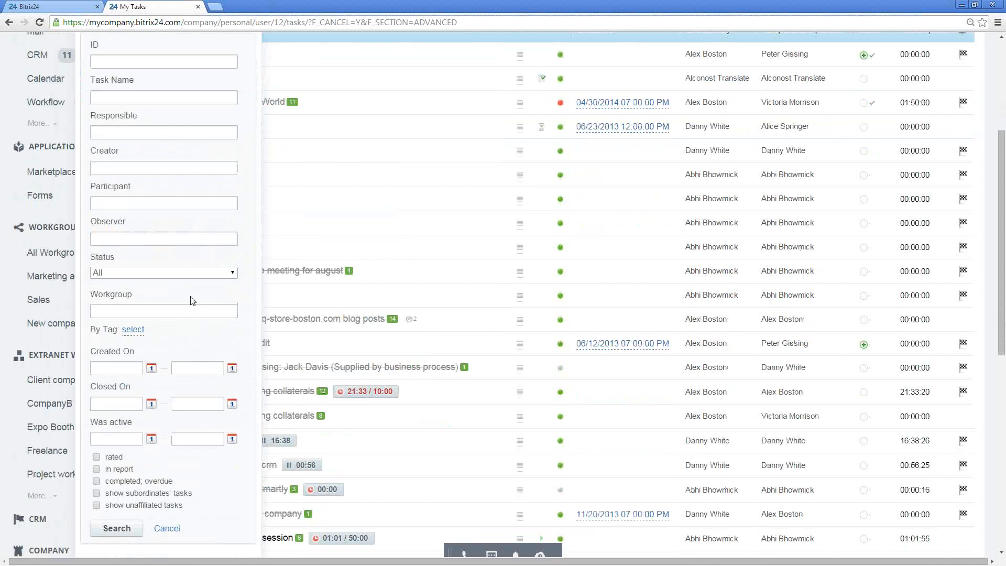
pyautogui.scroll(-1, 193, 300)
pyautogui.scroll(3, 250, 292)
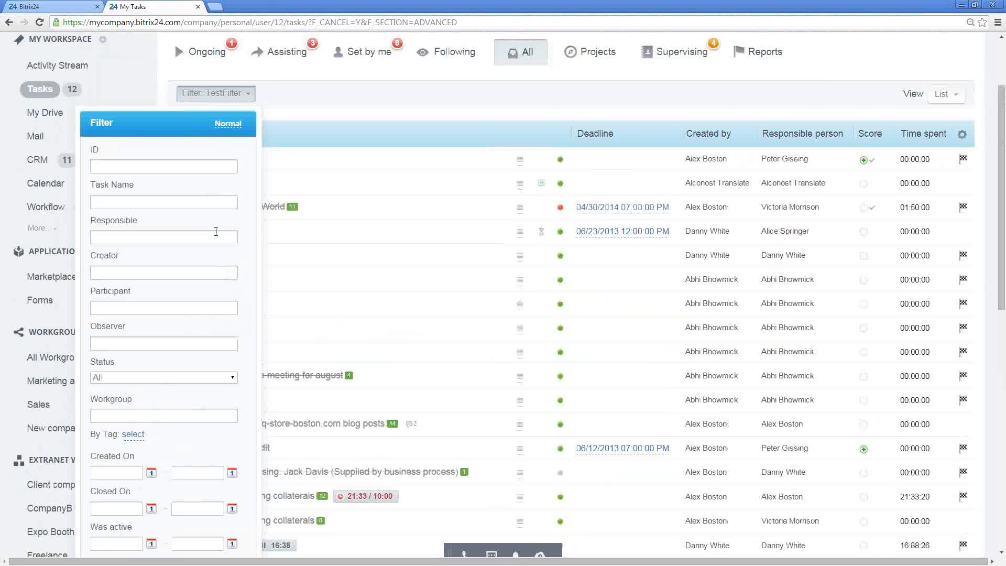
pyautogui.click(272, 97)
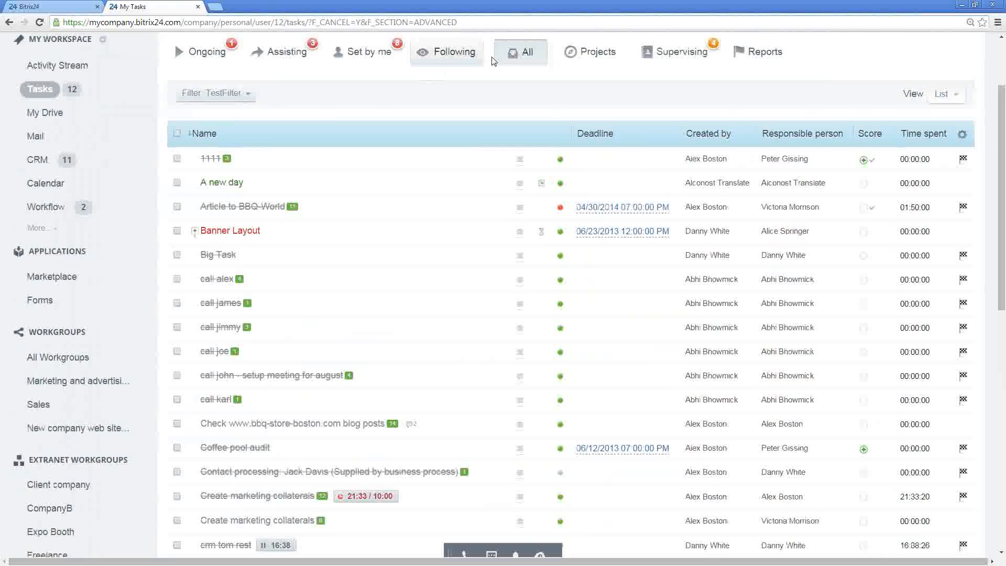
pyautogui.scroll(2, 398, 89)
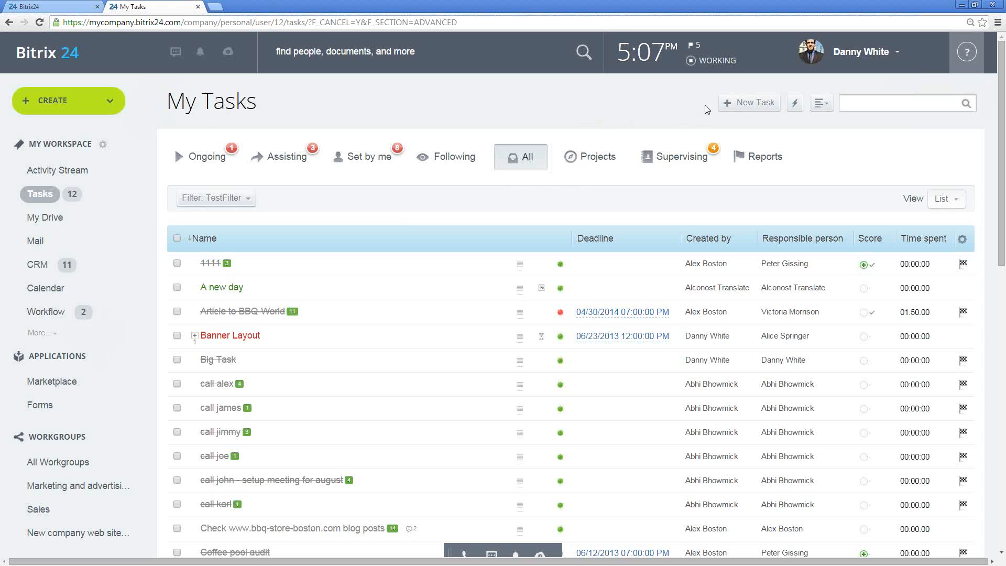
# Start a new task, leave its deadline and workgroup unset, and switch to the full task form.
pyautogui.click(755, 103)
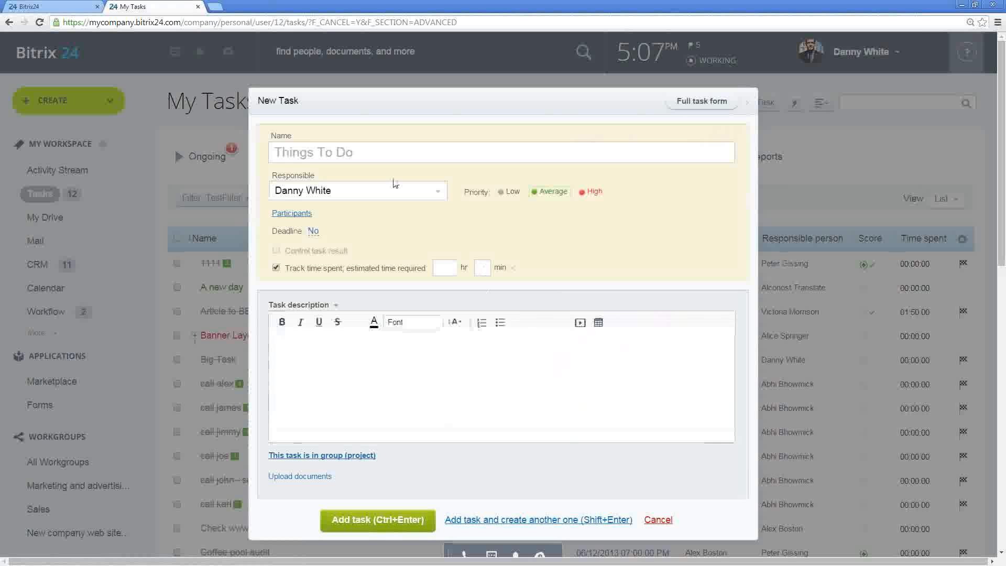
pyautogui.click(313, 232)
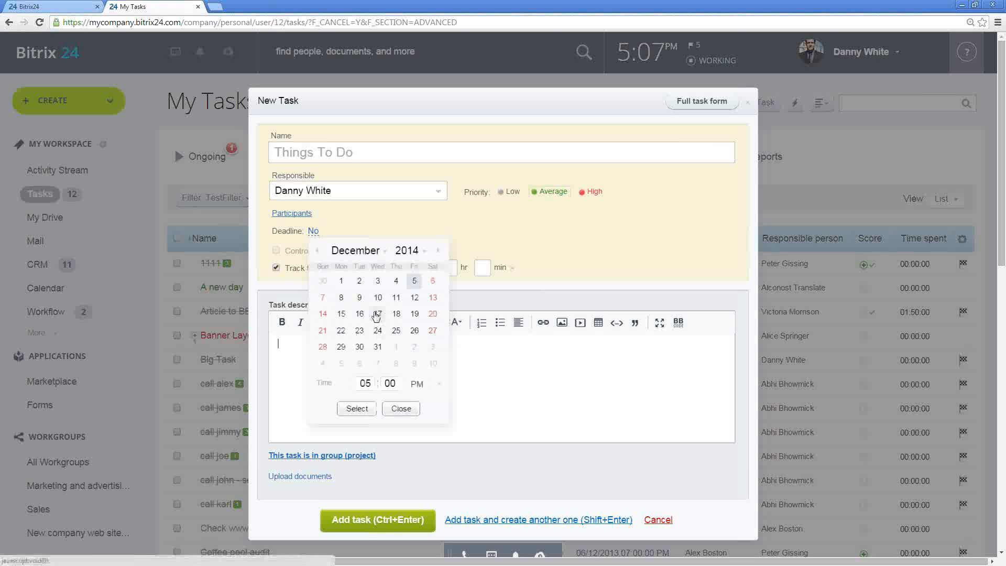
pyautogui.click(522, 235)
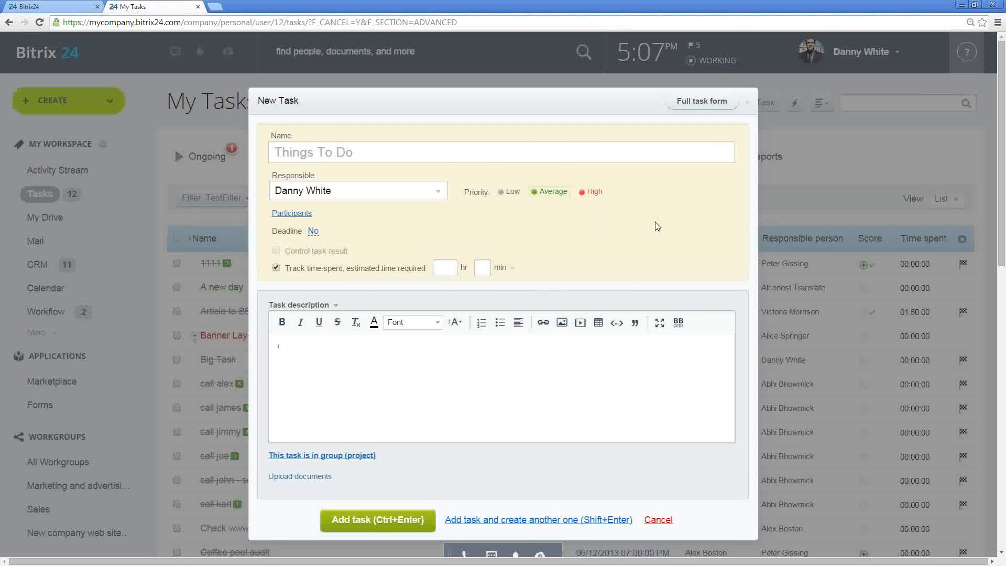
pyautogui.scroll(-1, 657, 226)
pyautogui.scroll(1, 658, 226)
pyautogui.click(342, 461)
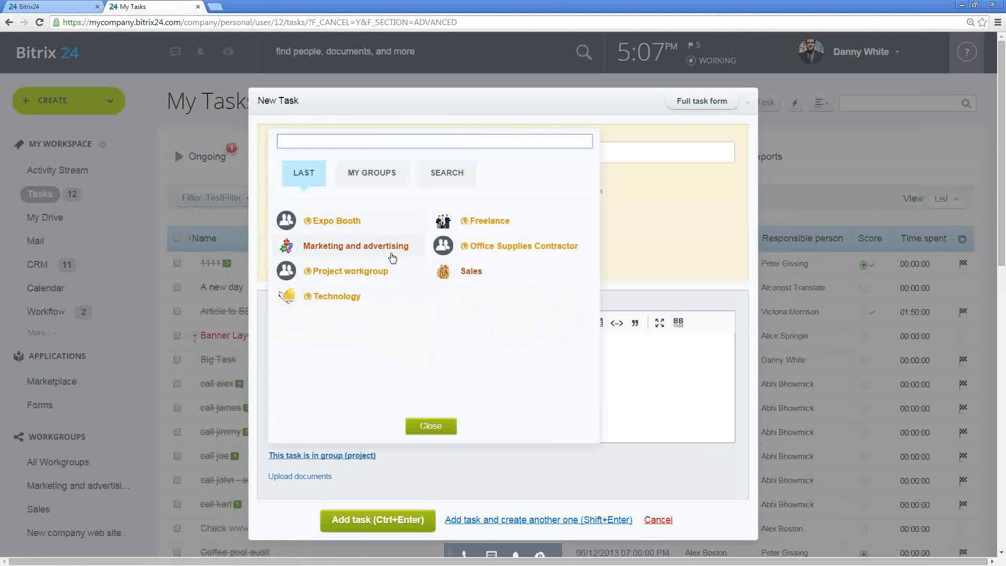
pyautogui.click(418, 427)
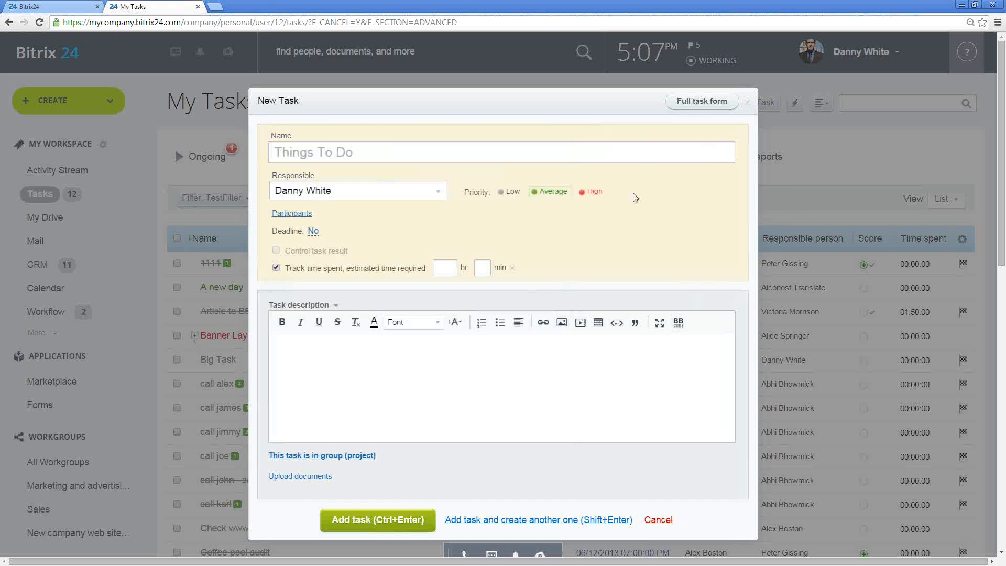
pyautogui.click(692, 103)
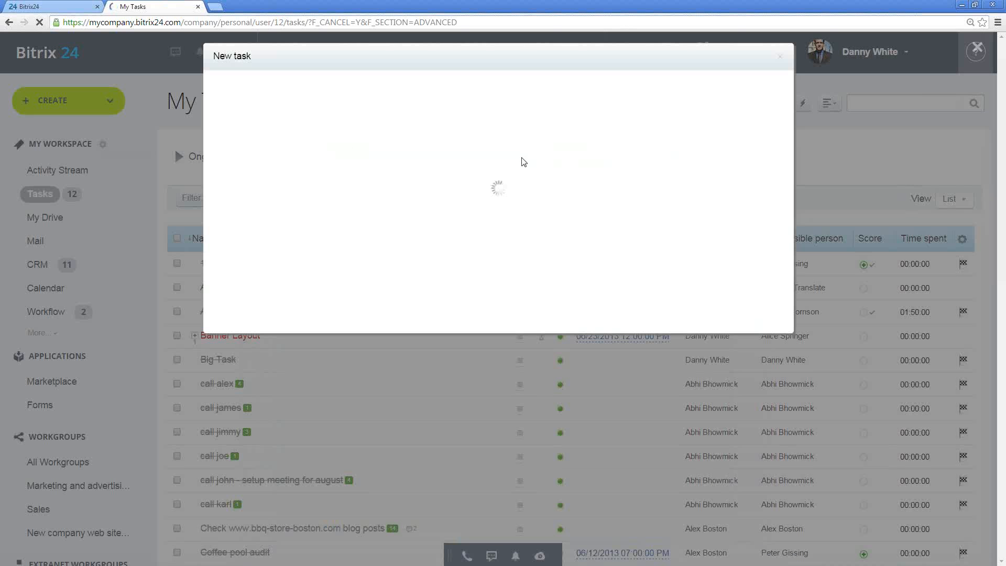
# Add checklist items 'step 1' and 'step 2' to the new task.
pyautogui.scroll(-1, 512, 184)
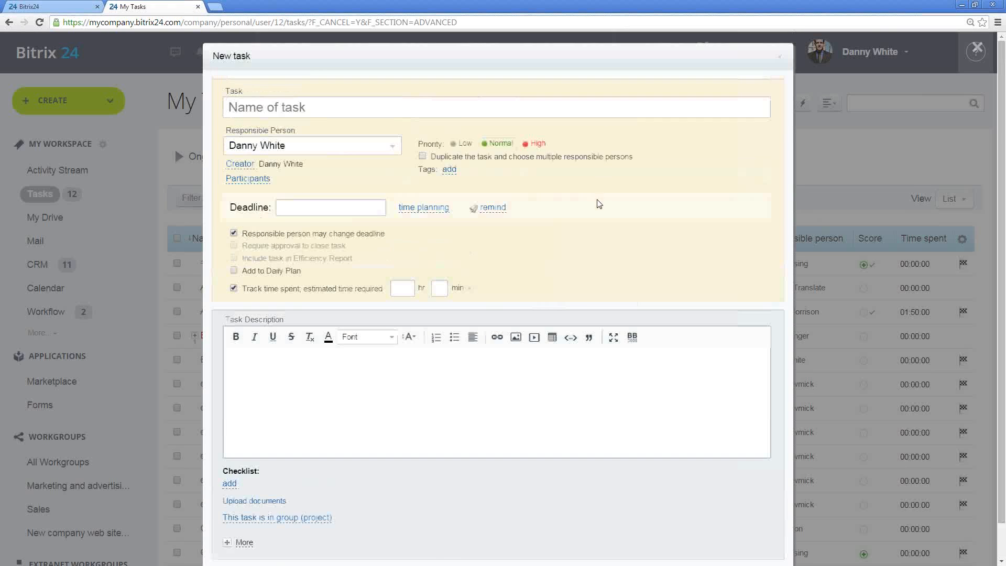
pyautogui.click(229, 446)
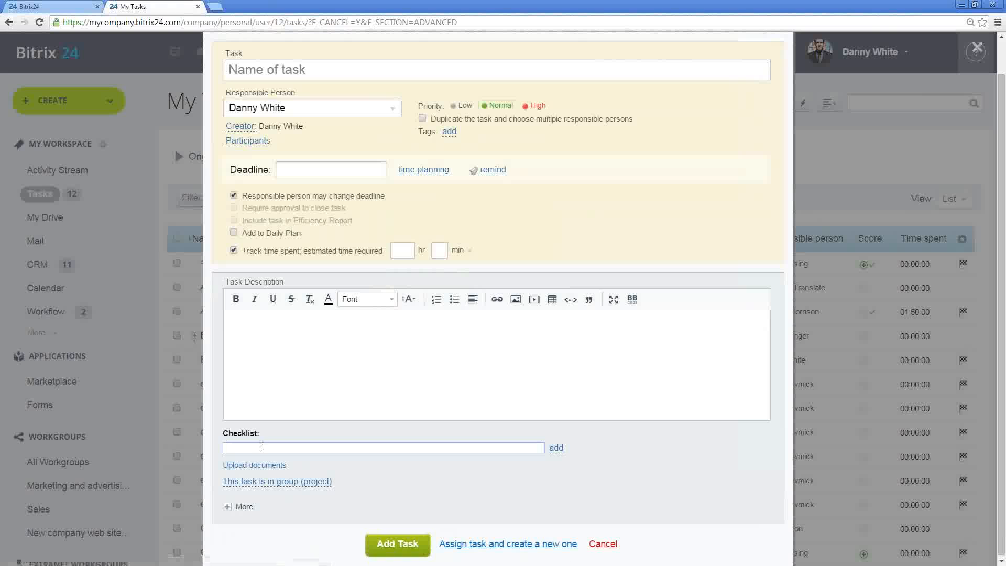
pyautogui.write('step 1')
pyautogui.press('Return')
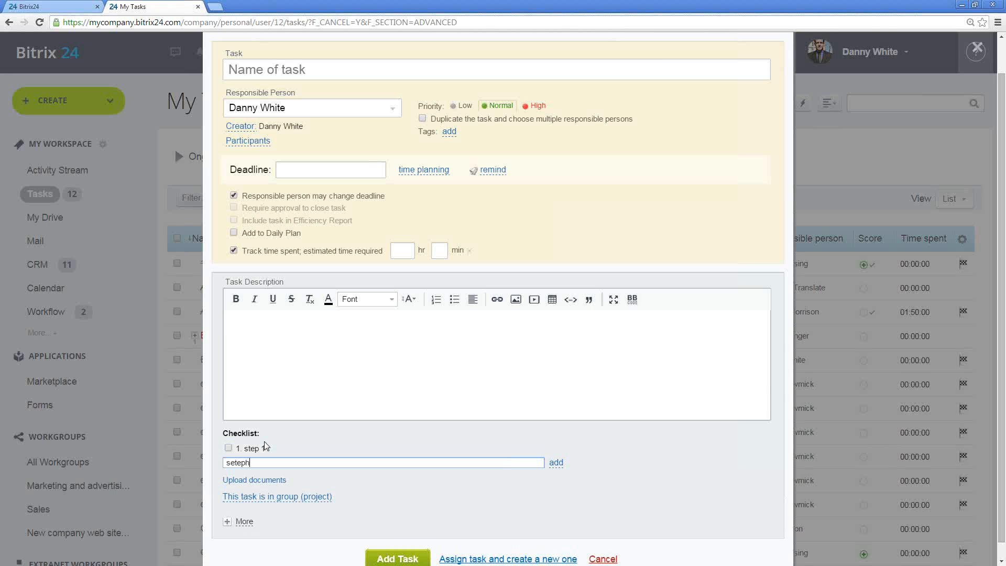
pyautogui.write('step 2')
pyautogui.press('Return')
# Make the task repeat weekly, adding Tue, Thu and Fri, then cancel the draft.
pyautogui.scroll(-1, 375, 403)
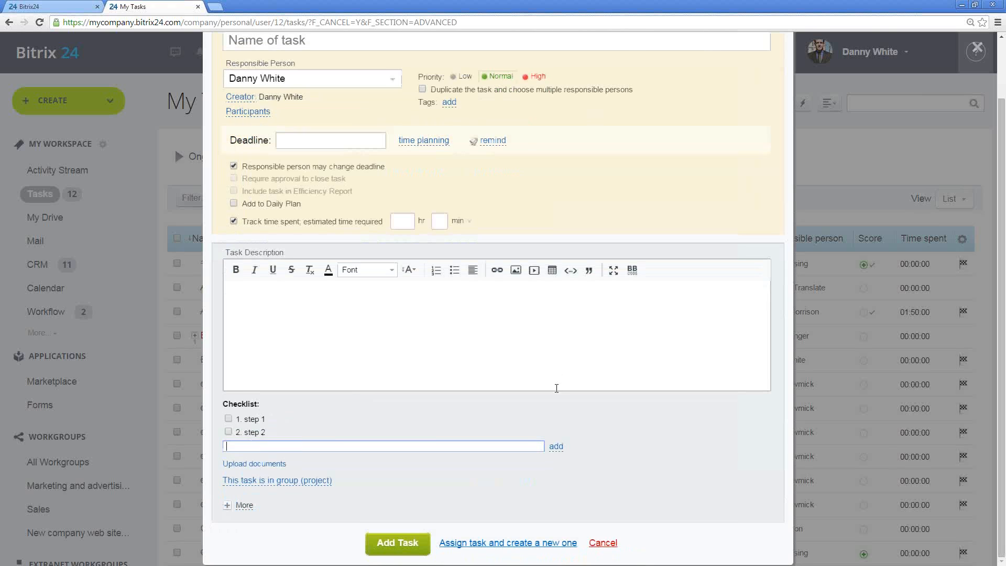
pyautogui.click(227, 505)
pyautogui.scroll(-5, 454, 391)
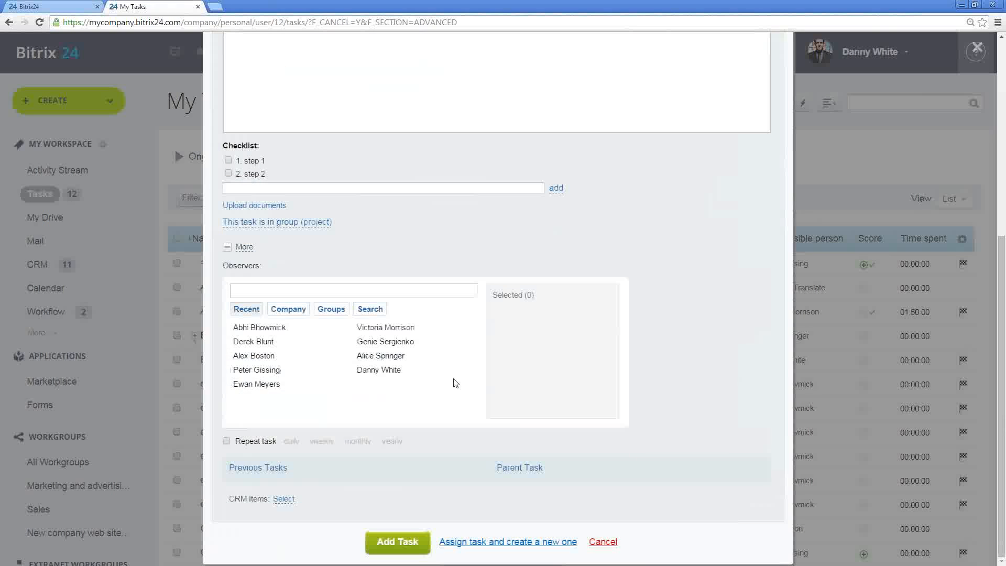
pyautogui.click(227, 442)
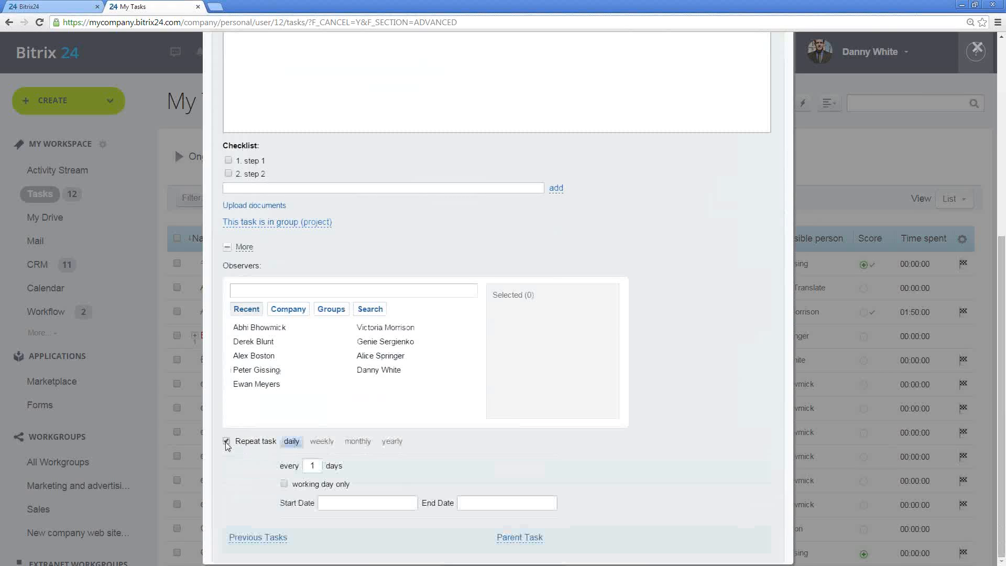
pyautogui.click(322, 442)
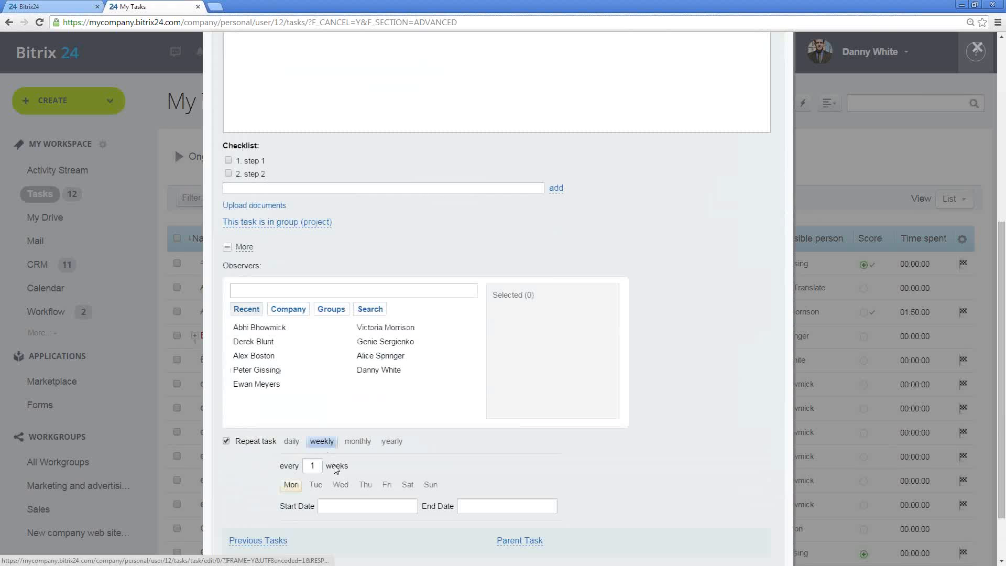
pyautogui.click(315, 485)
pyautogui.click(366, 484)
pyautogui.click(393, 483)
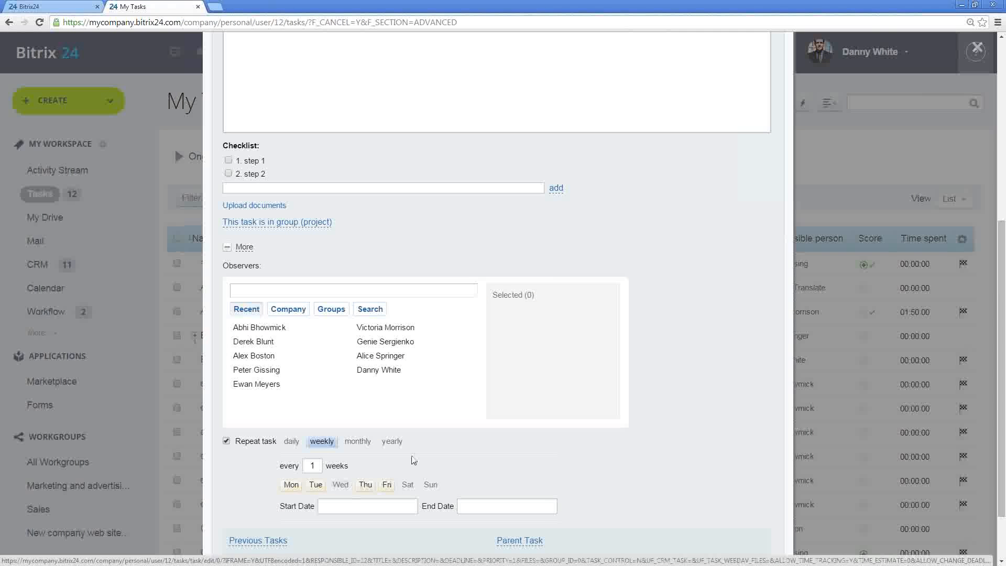
pyautogui.scroll(-2, 425, 457)
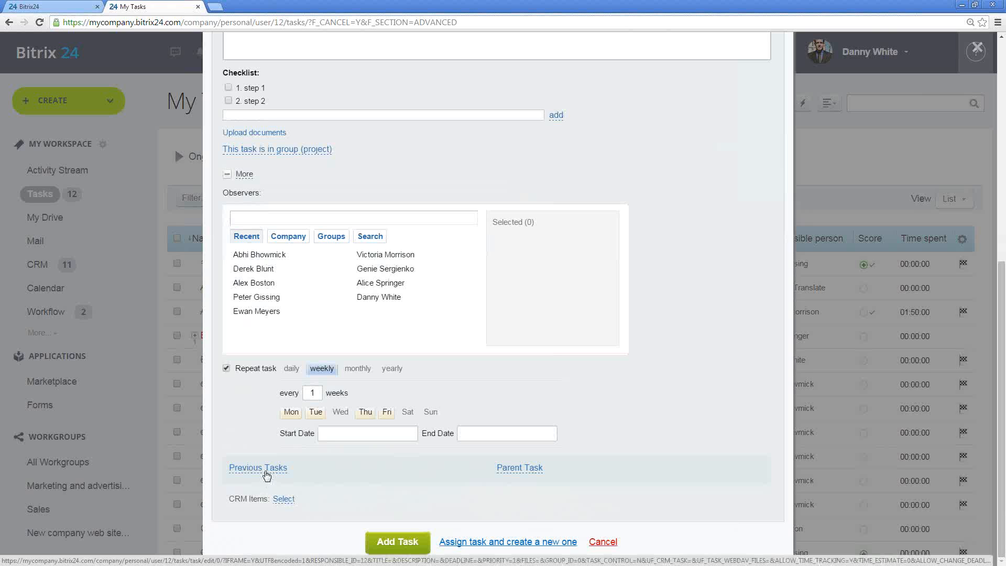
pyautogui.click(603, 542)
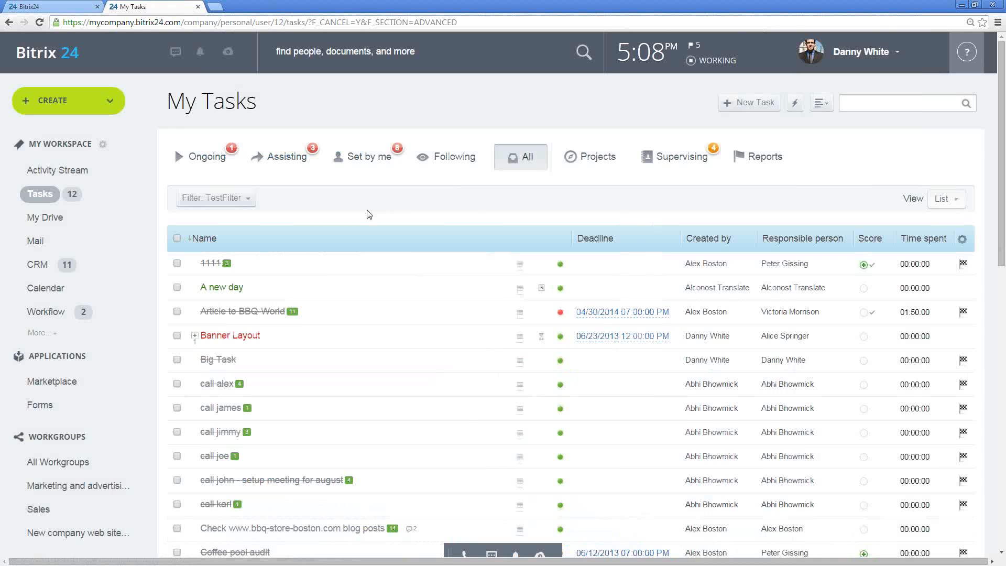
# Expand the Banner Layout row to reveal its child task 'Subtask' beneath it.
pyautogui.scroll(-1, 369, 215)
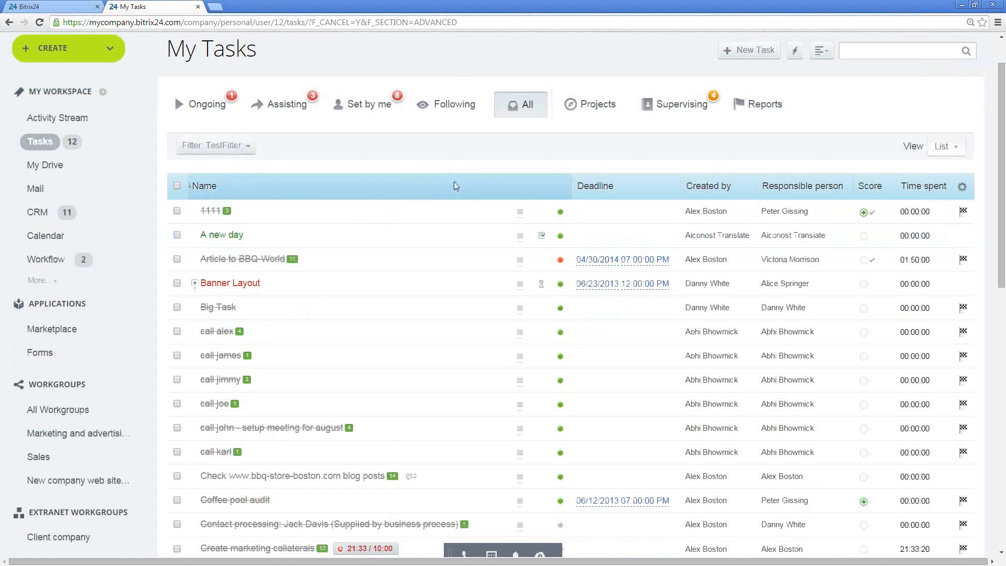
pyautogui.click(520, 284)
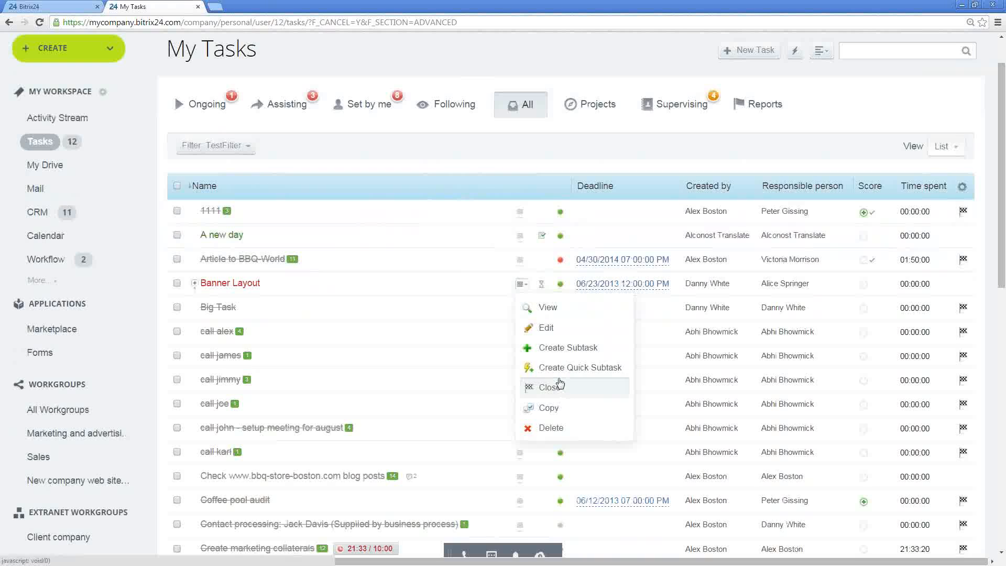
pyautogui.click(195, 285)
pyautogui.click(195, 284)
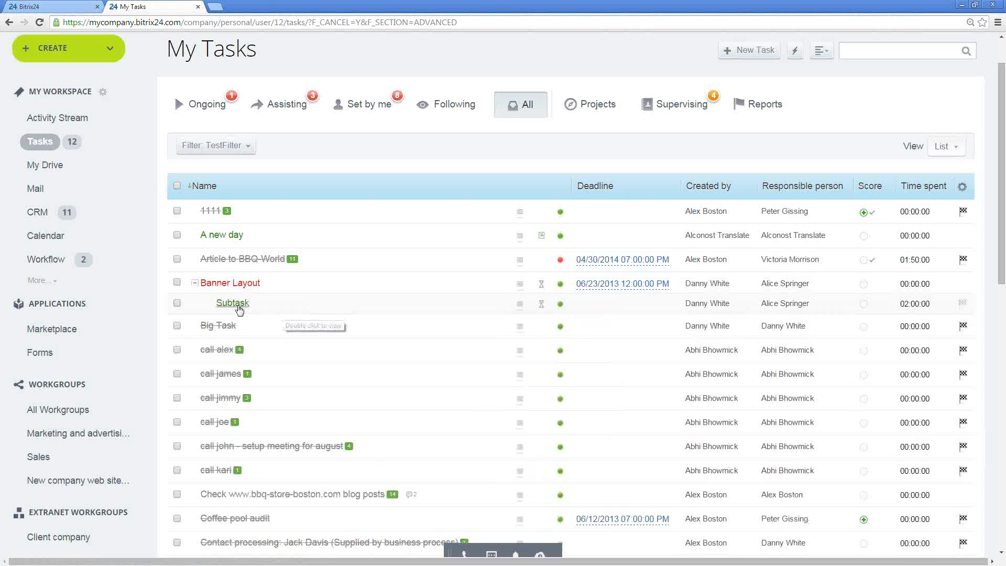
pyautogui.moveTo(241, 311)
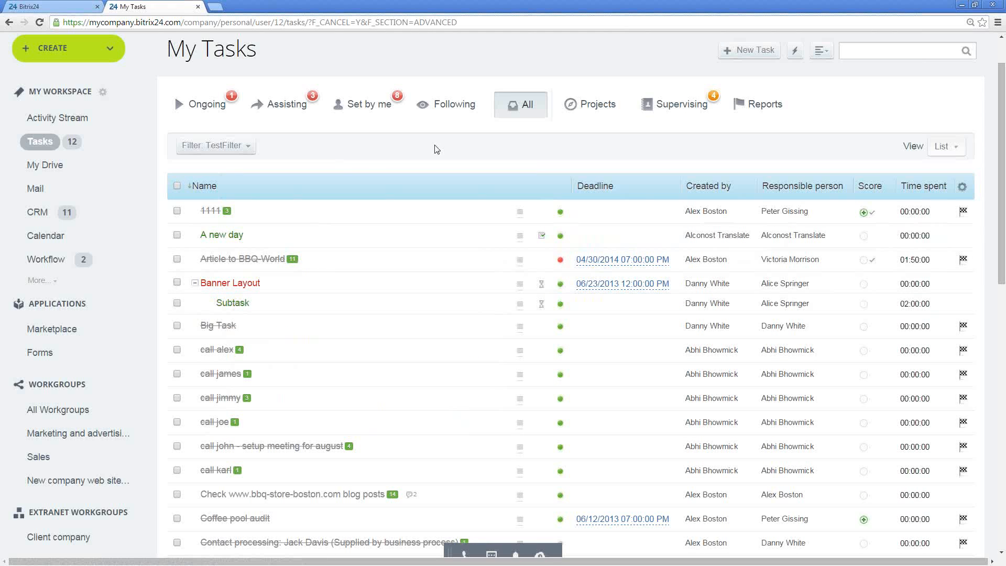
pyautogui.click(243, 148)
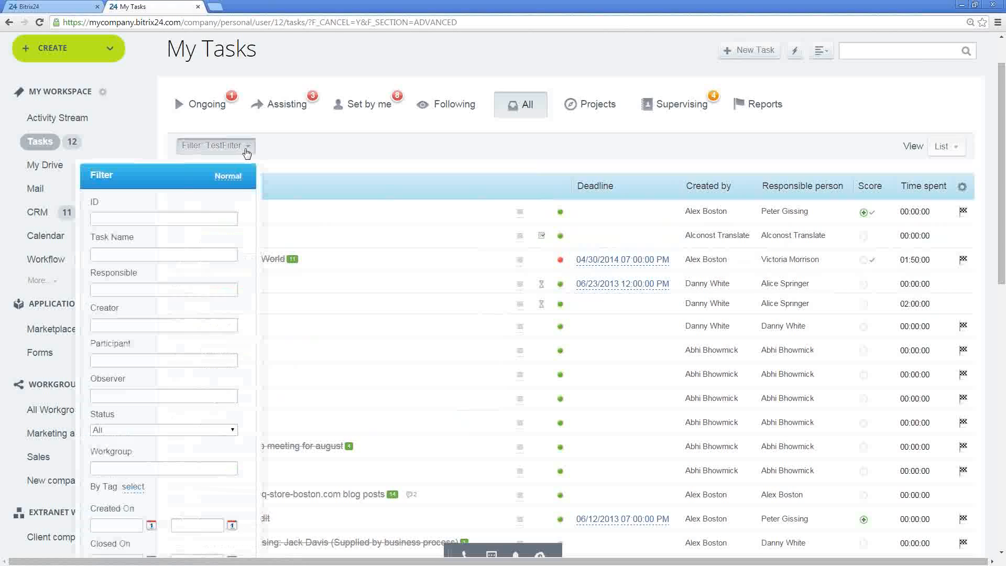
pyautogui.scroll(-4, 184, 326)
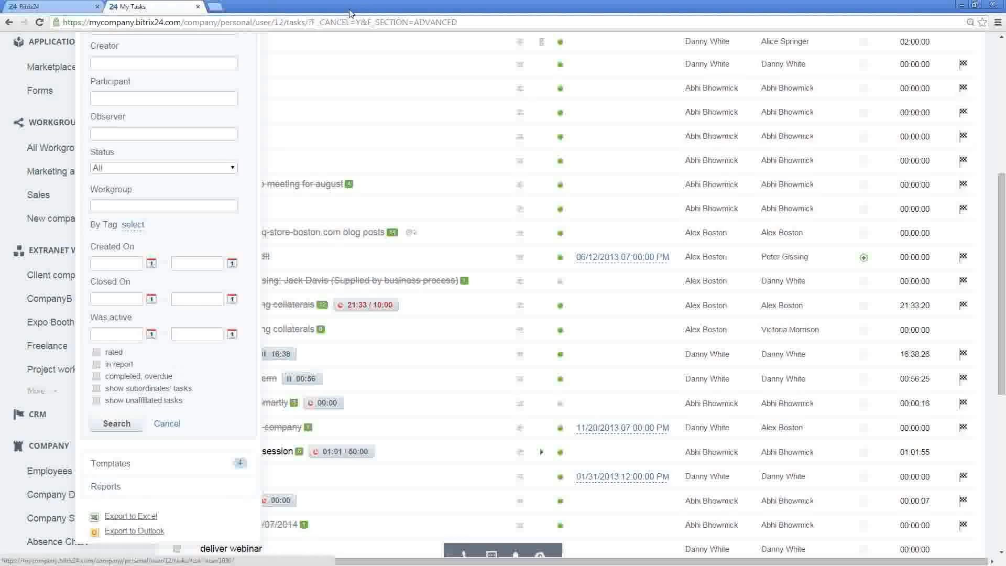
pyautogui.scroll(5, 409, 74)
pyautogui.click(378, 55)
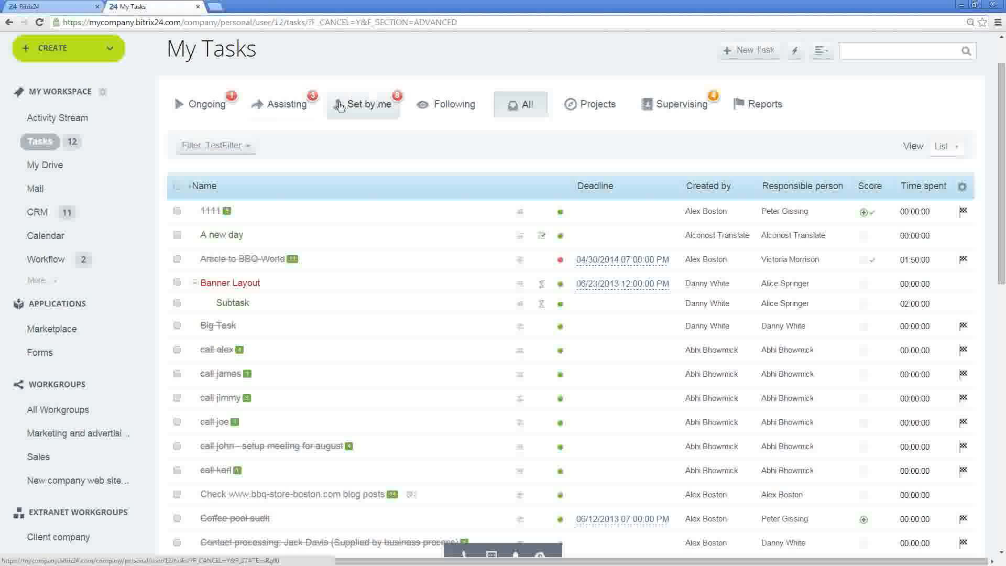
# Show only the tasks I created, displayed as a Gantt chart.
pyautogui.click(365, 107)
pyautogui.click(946, 199)
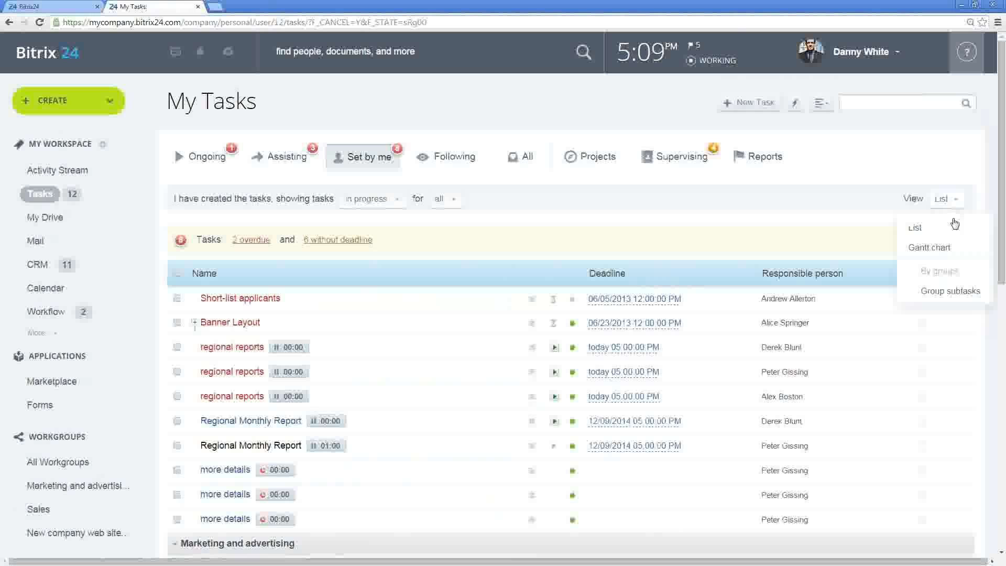
pyautogui.click(929, 247)
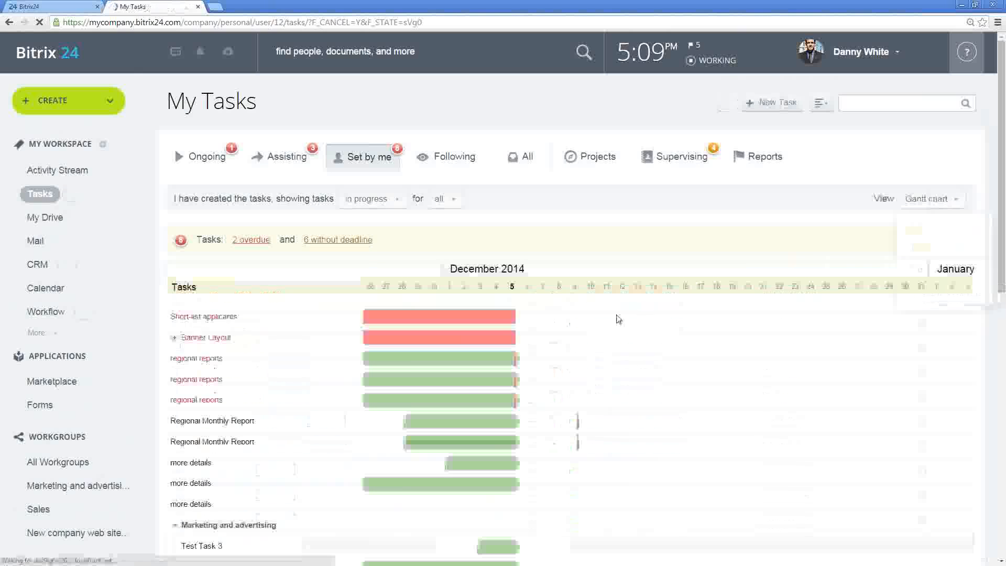
pyautogui.scroll(-3, 611, 316)
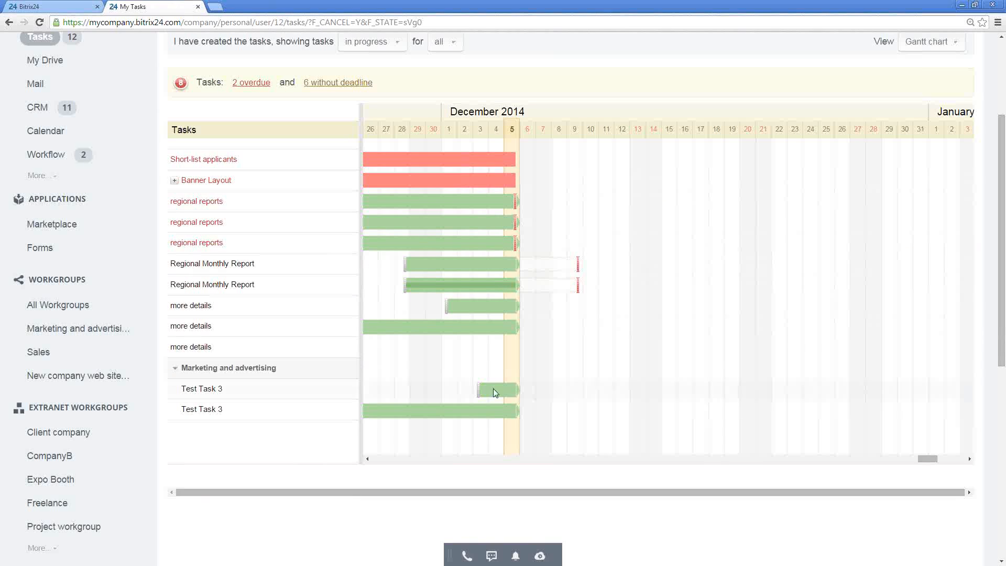
# Move the regional reports deadline to about Dec 8 and start Regional Monthly Report two days earlier.
pyautogui.moveTo(476, 226)
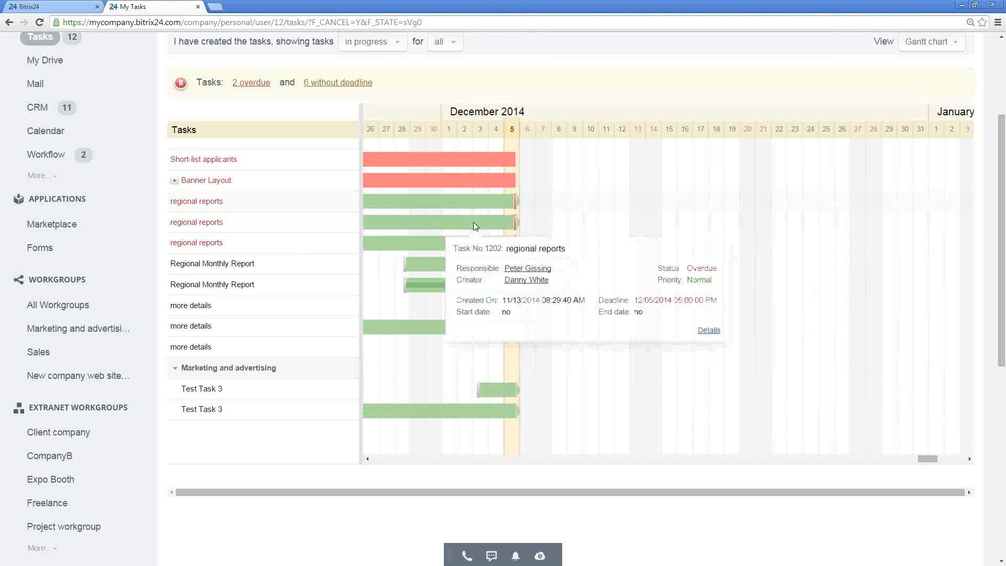
pyautogui.moveTo(513, 198)
pyautogui.mouseDown()
pyautogui.moveTo(565, 201)
pyautogui.moveTo(549, 222)
pyautogui.mouseUp()
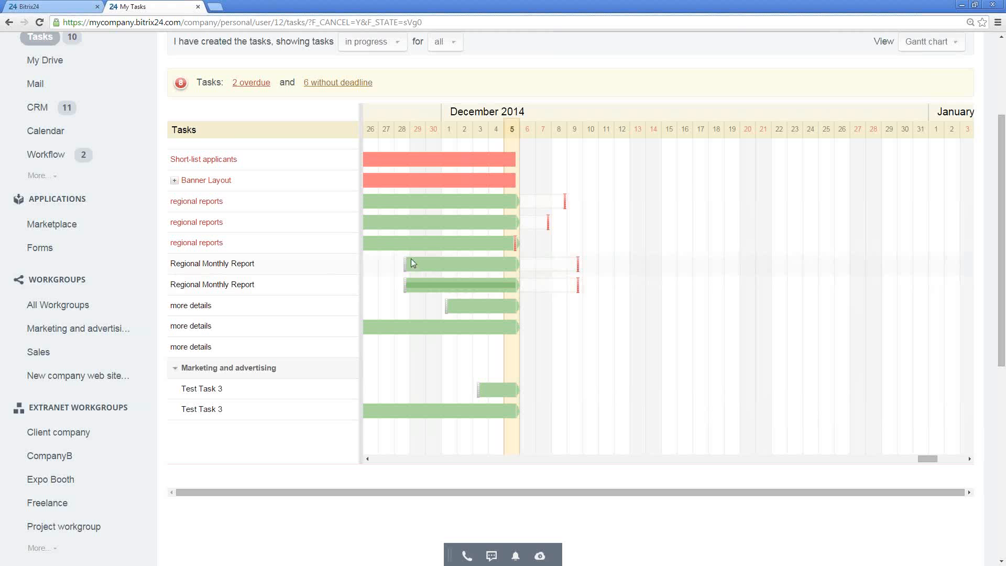
pyautogui.moveTo(404, 285); pyautogui.dragTo(387, 281)
pyautogui.moveTo(411, 288)
pyautogui.scroll(2, 426, 282)
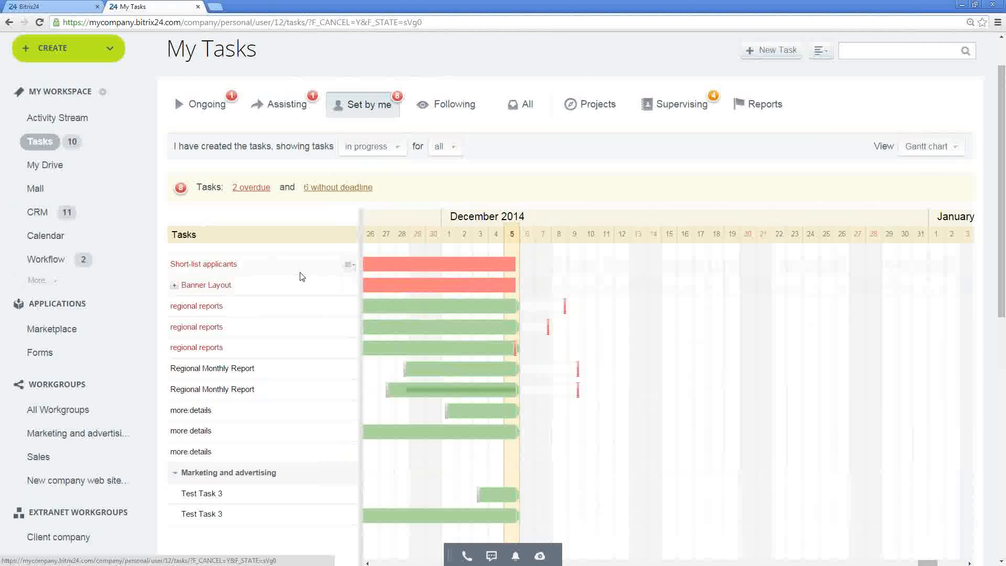
# Switch to list view and move the timer to Regional Monthly Report, pausing regional reports at 00:00:22.
pyautogui.click(932, 146)
pyautogui.click(927, 177)
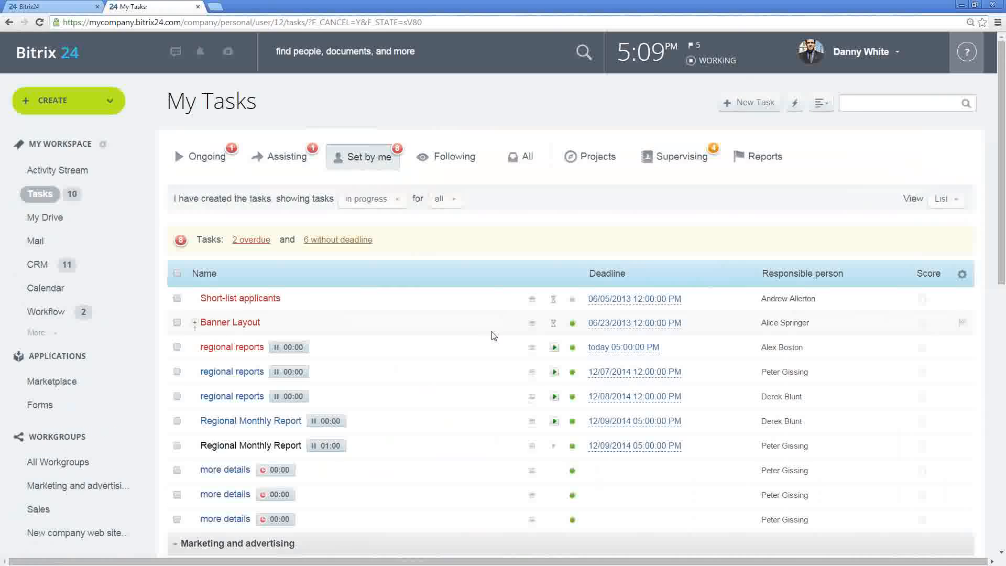
pyautogui.scroll(-1, 490, 338)
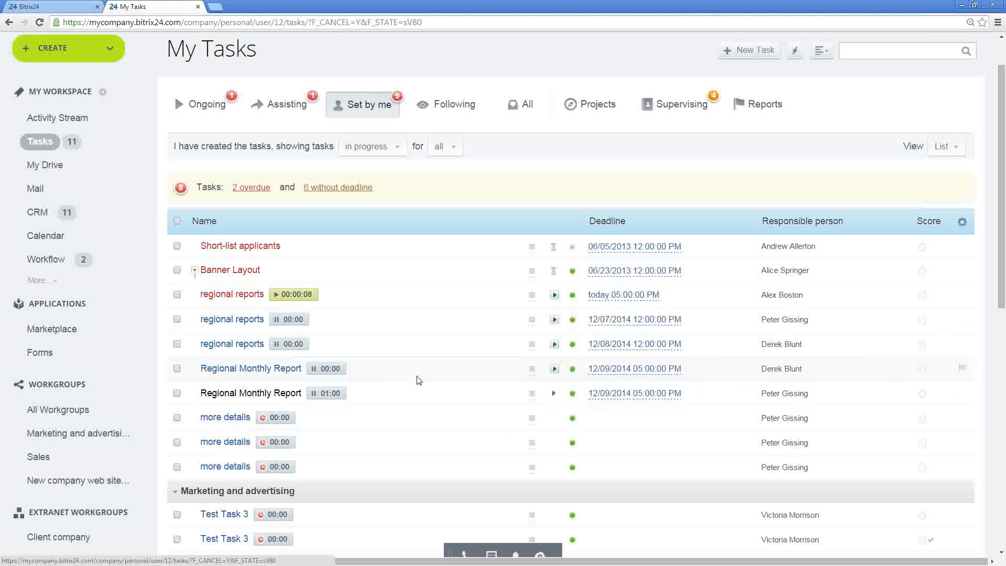
pyautogui.scroll(-2, 419, 447)
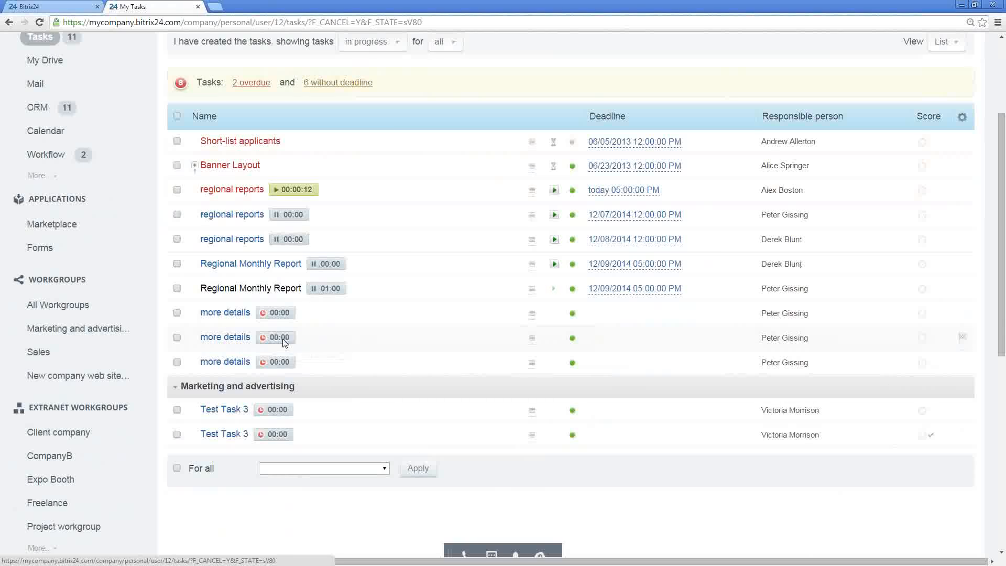
pyautogui.click(325, 290)
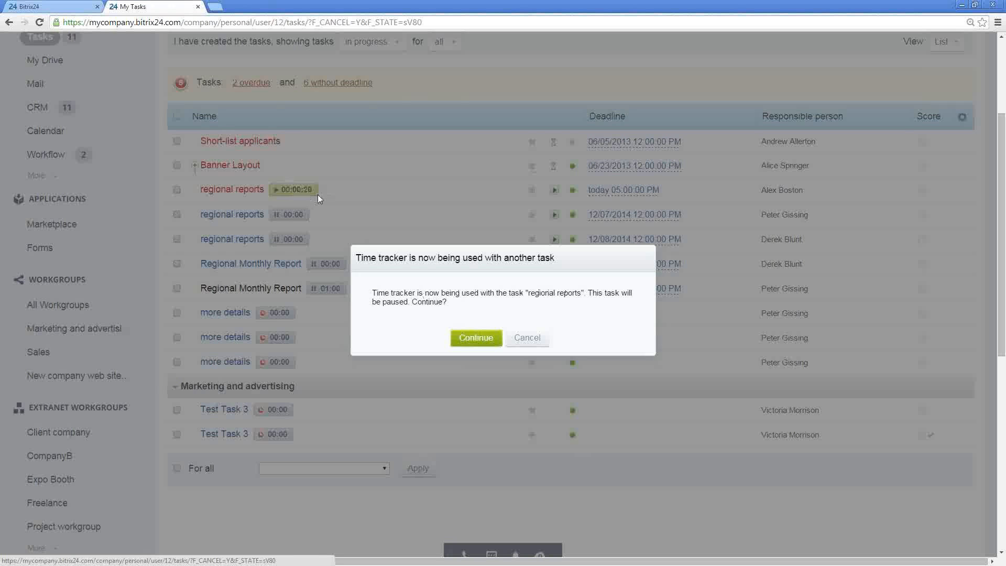
pyautogui.click(483, 342)
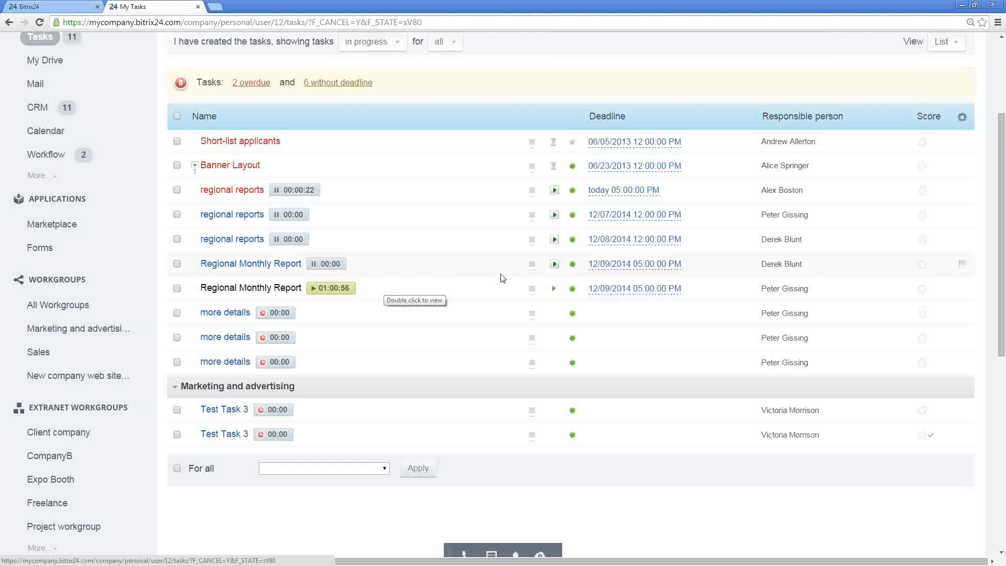
pyautogui.scroll(3, 419, 291)
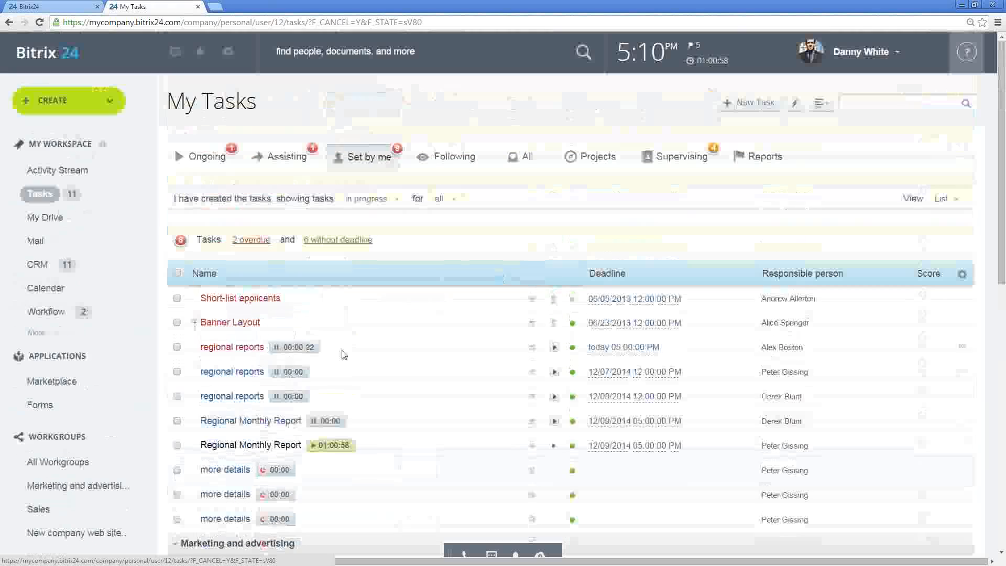
# Read the General report showing 1:01 spent on regional tasks, then go to Marketing and advertising.
pyautogui.click(761, 157)
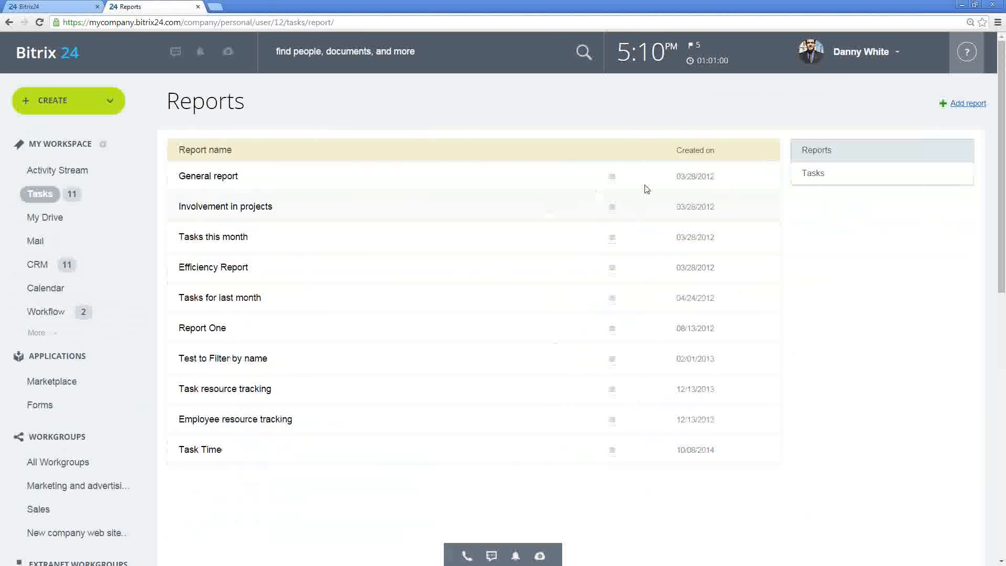
pyautogui.click(231, 179)
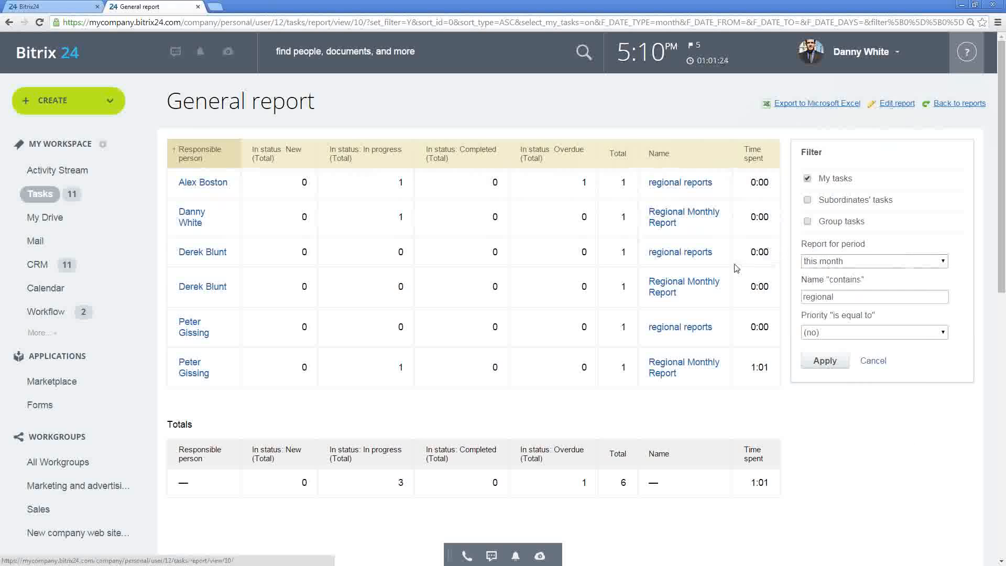
pyautogui.scroll(-1, 735, 270)
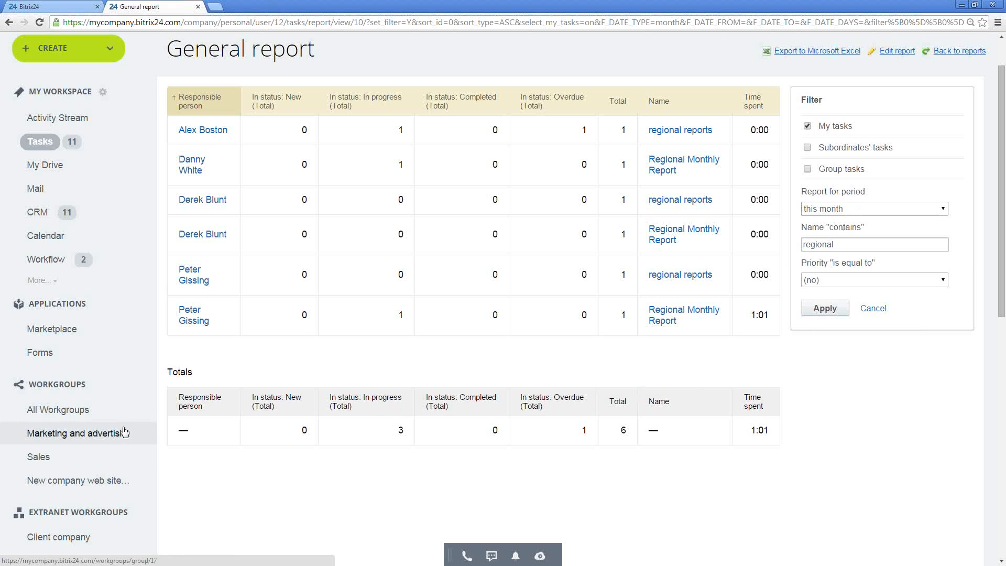
pyautogui.scroll(-1, 290, 398)
pyautogui.scroll(-1, 290, 400)
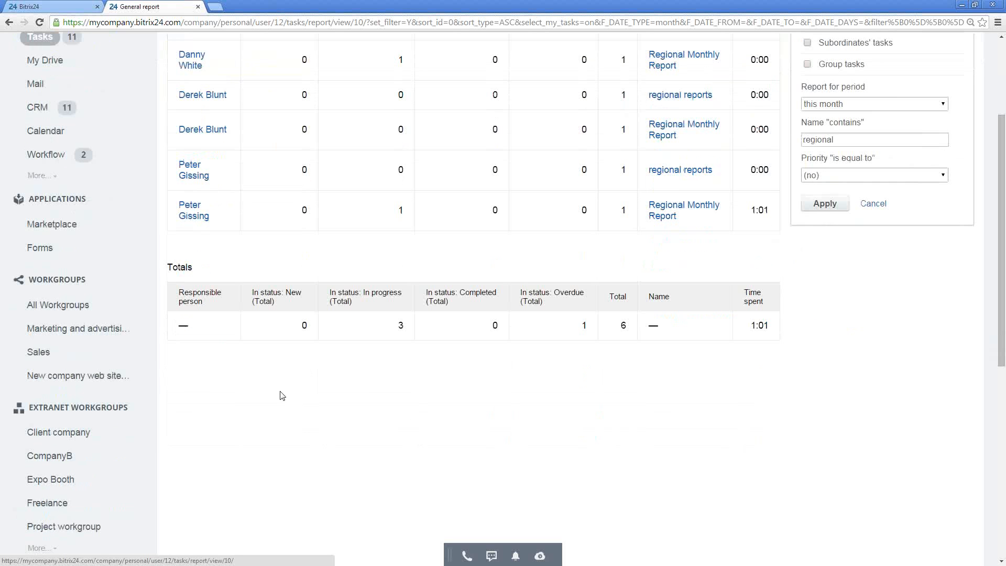
pyautogui.click(79, 328)
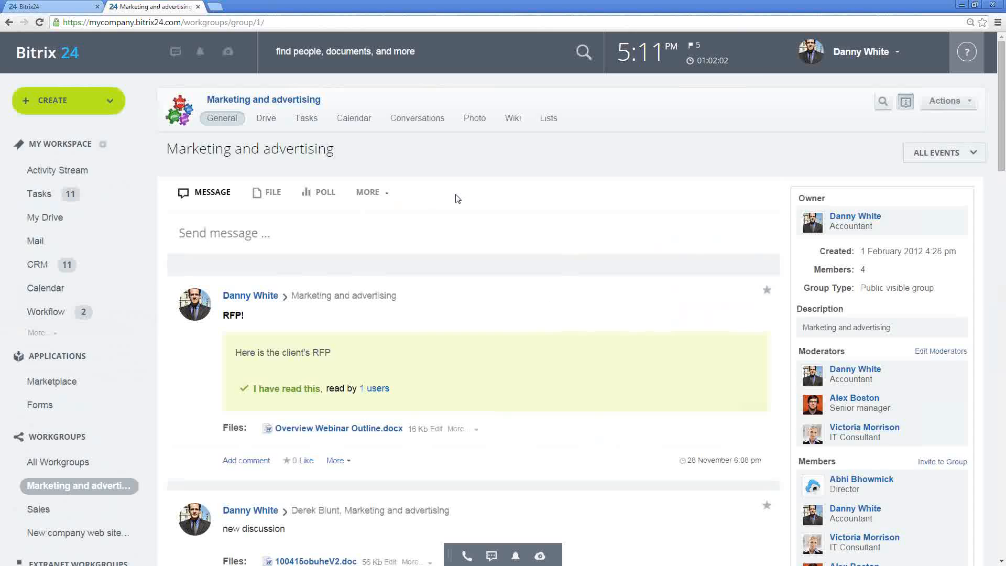
# Open the Marketing and advertising group's Tasks in a new tab, then return it to General.
pyautogui.rightClick(309, 122)
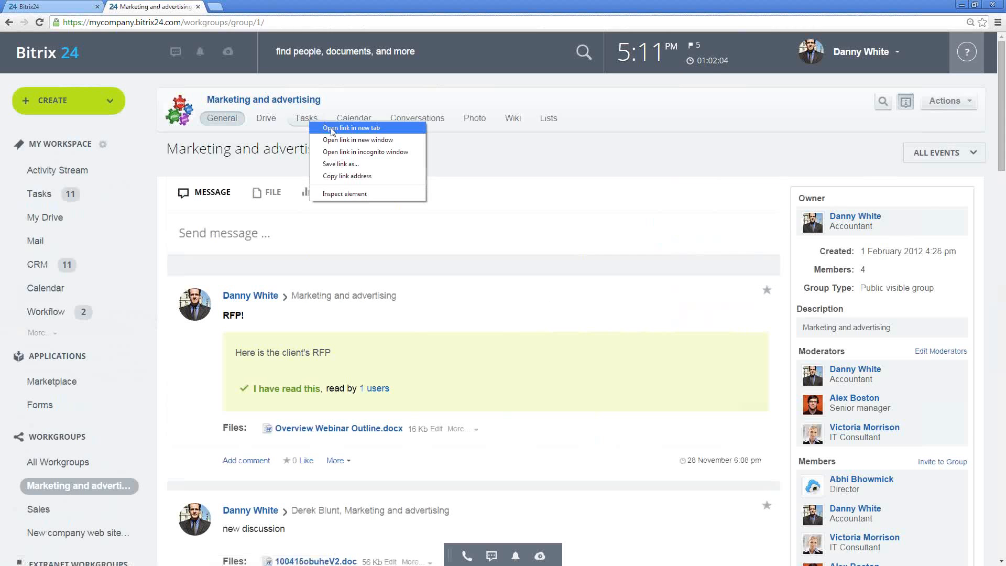
pyautogui.click(331, 129)
pyautogui.click(260, 9)
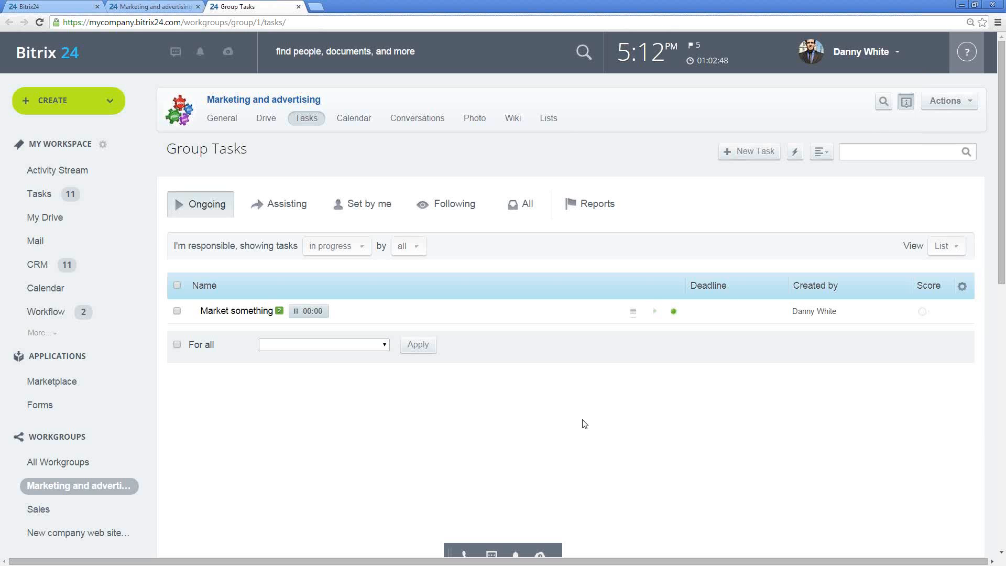
pyautogui.click(234, 125)
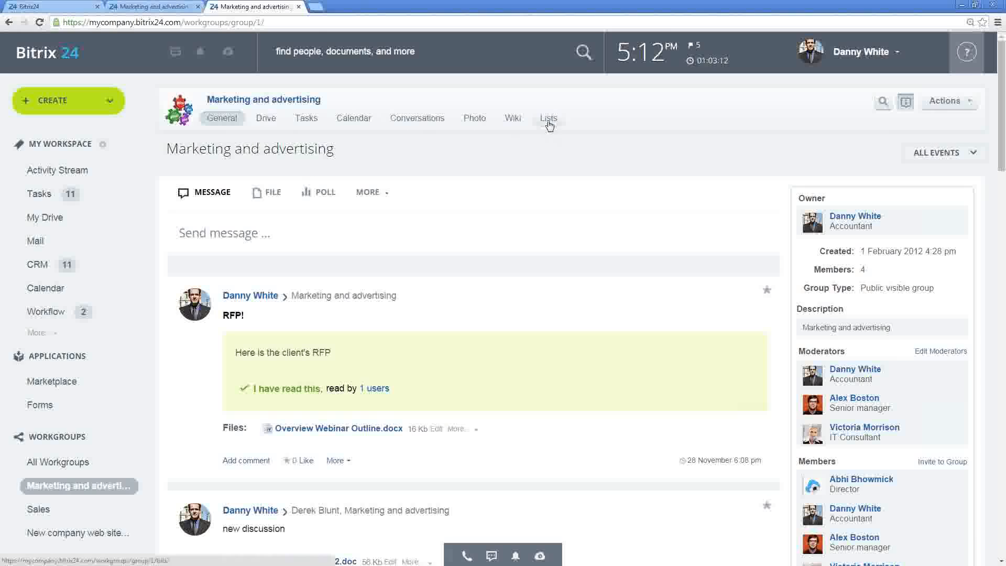
# Start a new message in the Marketing and advertising group feed.
pyautogui.scroll(-1, 519, 210)
pyautogui.scroll(1, 520, 210)
pyautogui.moveTo(180, 154); pyautogui.dragTo(378, 162)
pyautogui.click(380, 163)
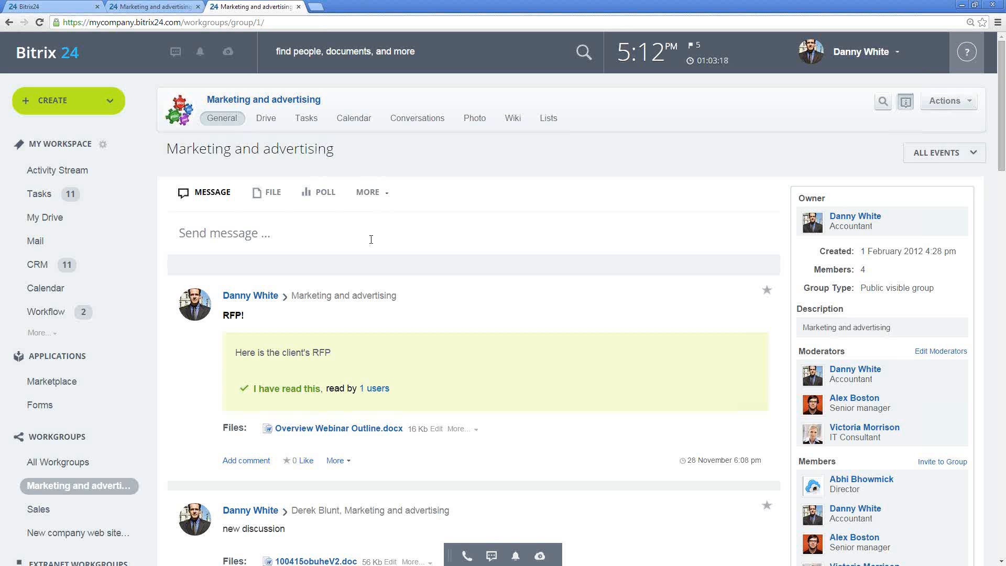
pyautogui.click(371, 233)
pyautogui.scroll(-2, 377, 247)
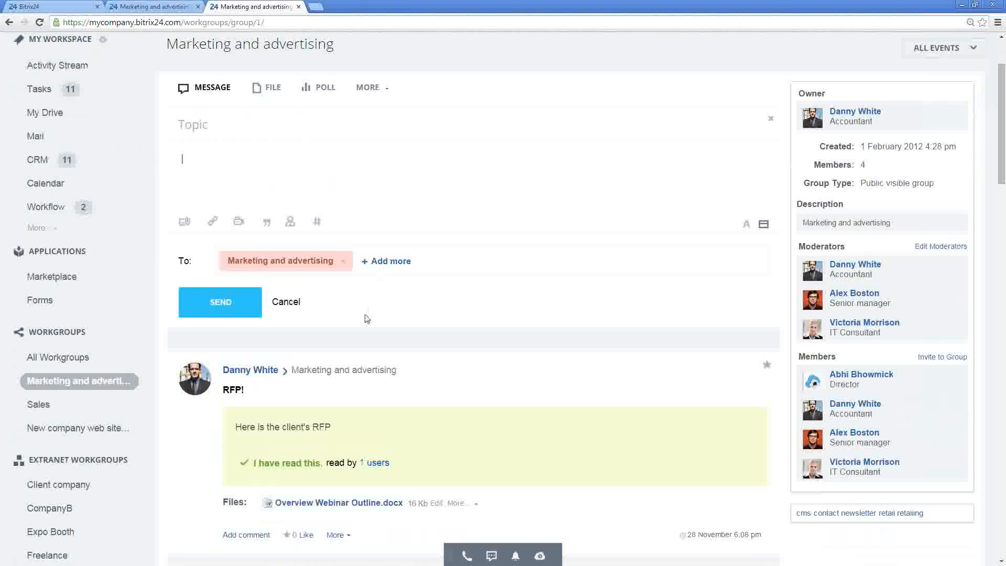
pyautogui.scroll(2, 461, 293)
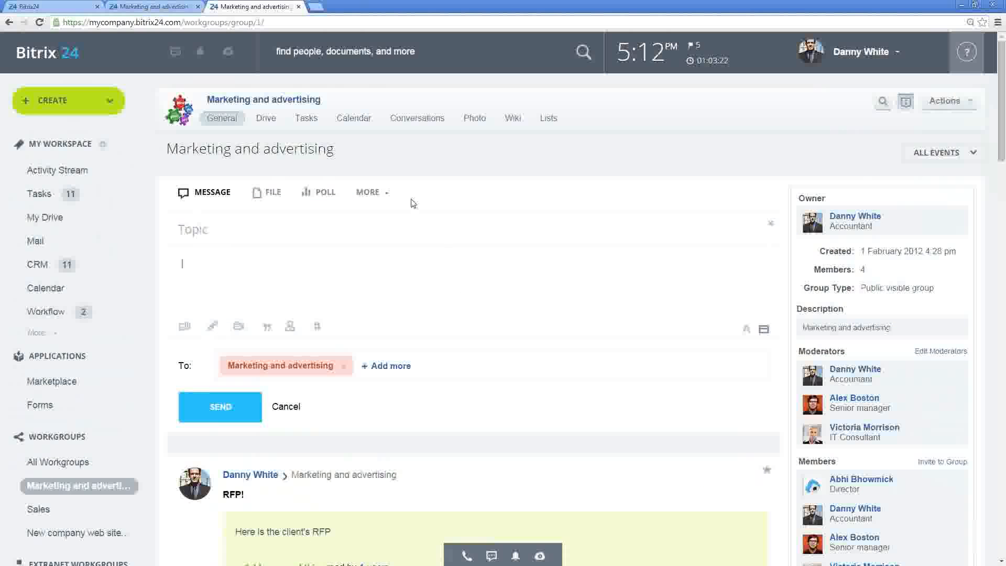
# Open a blank message to All employees in the Activity Stream tab, then return to the group tab.
pyautogui.click(57, 7)
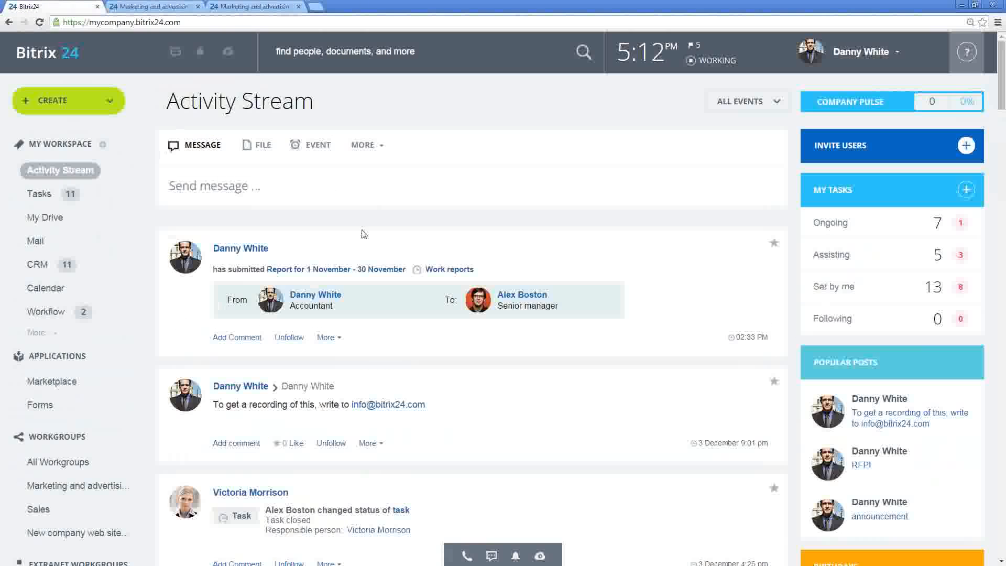
pyautogui.moveTo(158, 101); pyautogui.dragTo(386, 109)
pyautogui.click(395, 116)
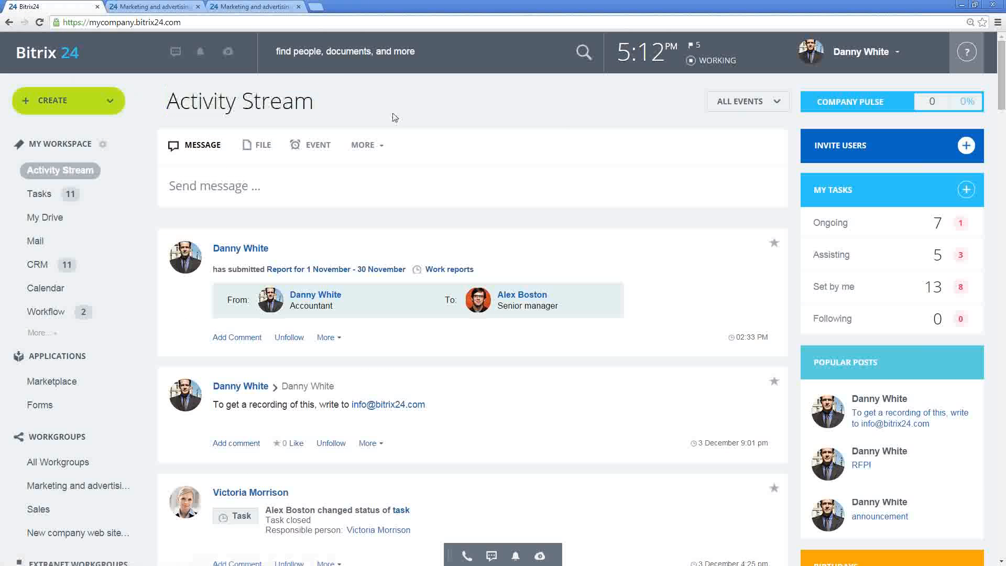
pyautogui.click(299, 185)
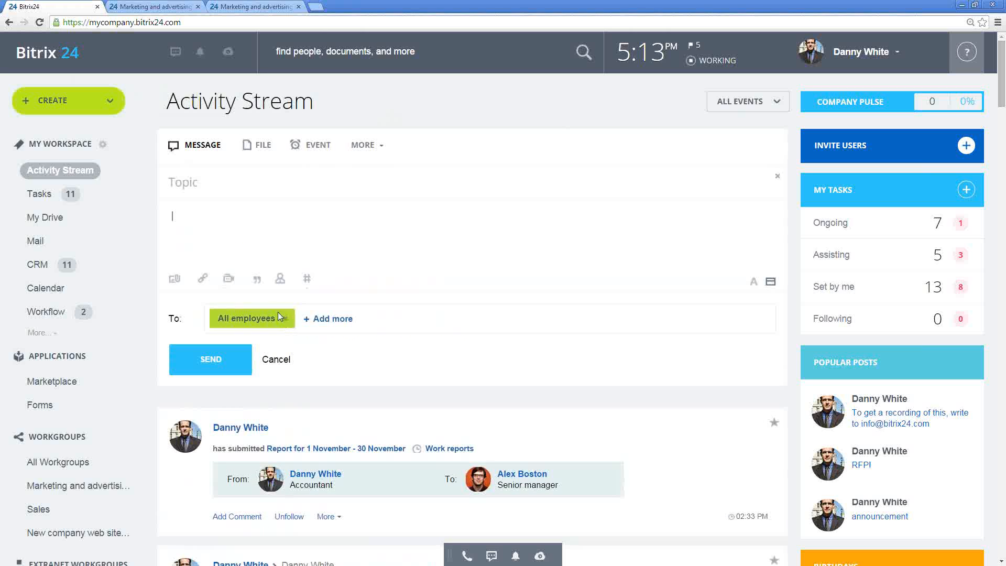
pyautogui.click(250, 6)
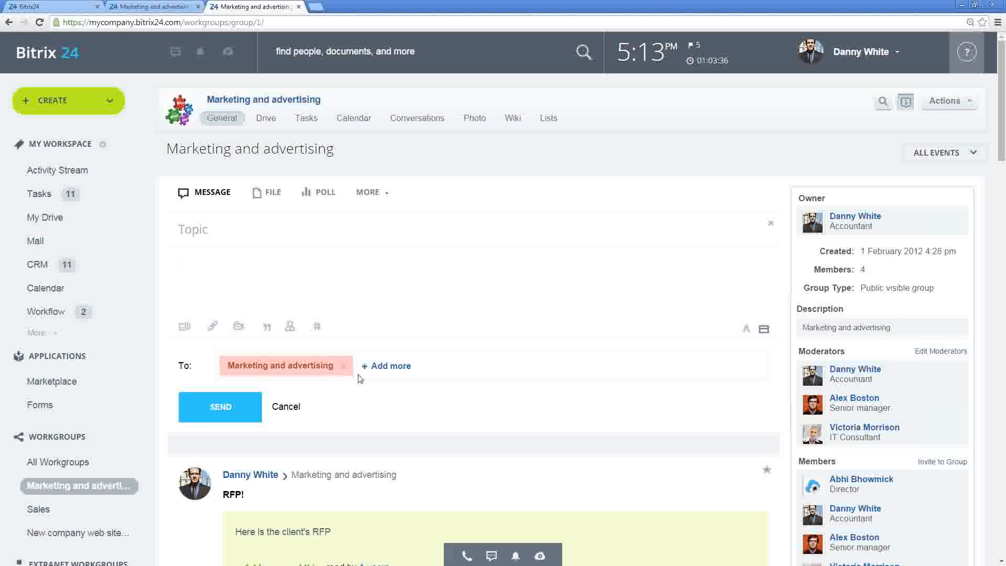
# Address the post to Marketing and advertising, two colleagues and the whole IT department.
pyautogui.click(343, 367)
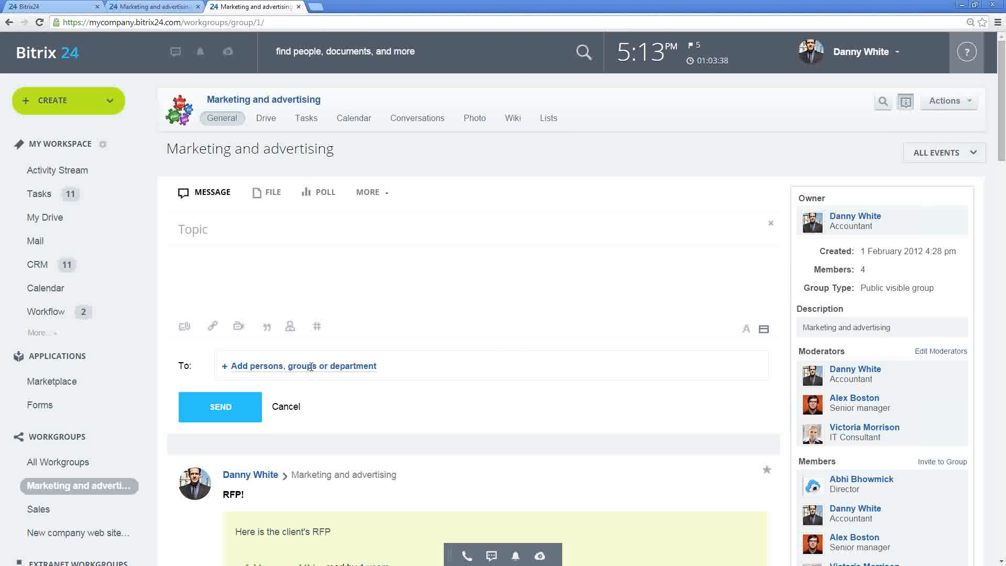
pyautogui.click(314, 367)
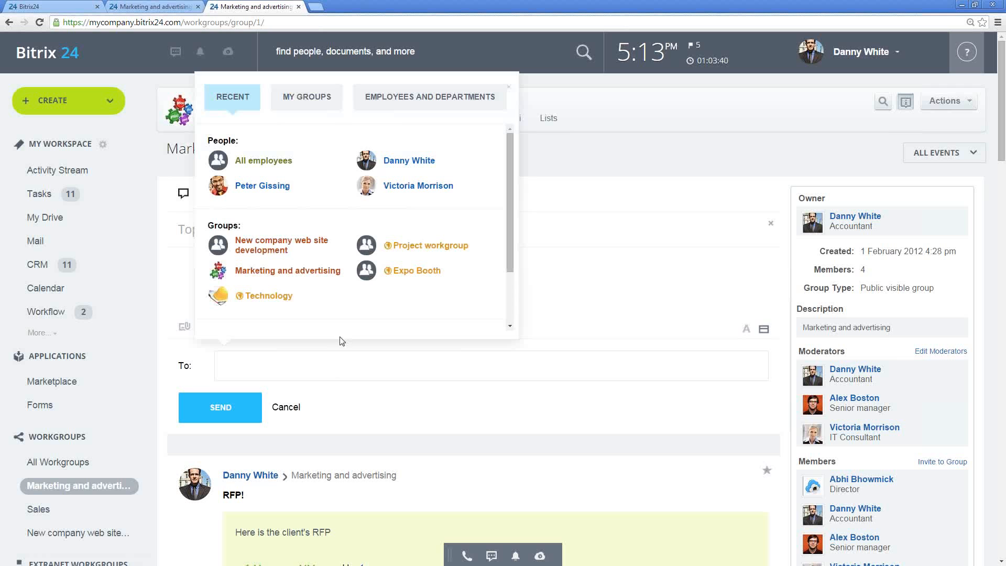
pyautogui.click(283, 271)
pyautogui.click(301, 187)
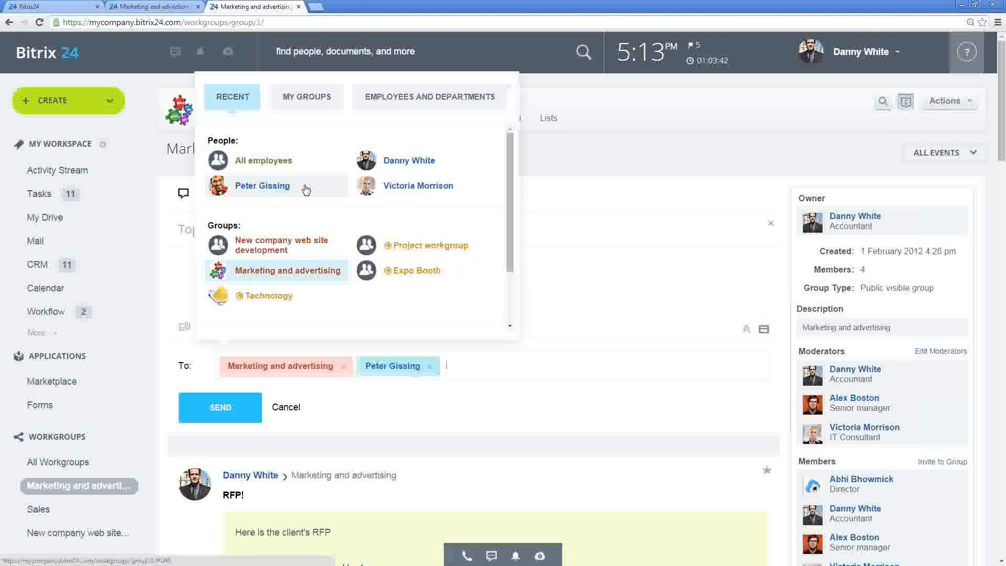
pyautogui.click(412, 162)
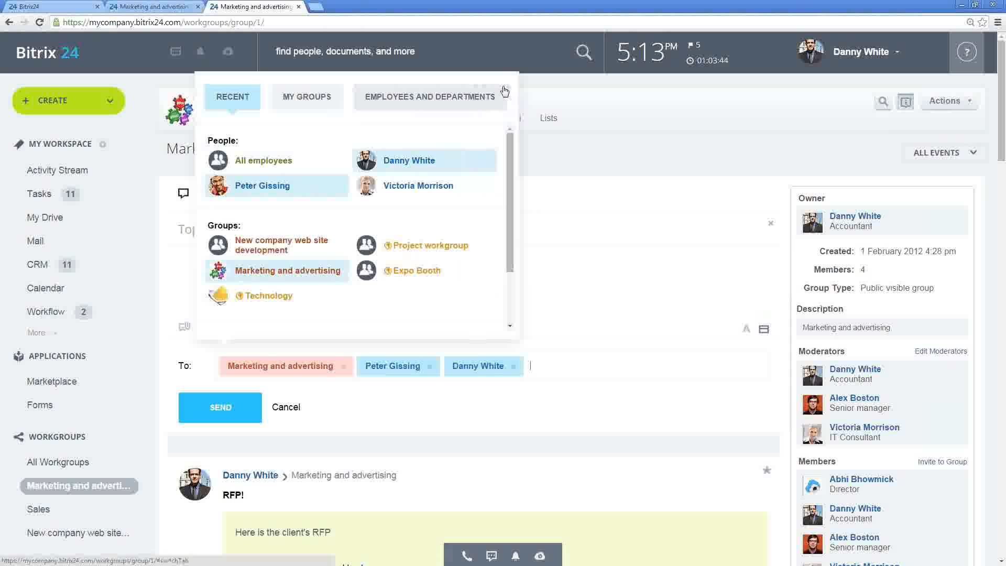
pyautogui.click(439, 105)
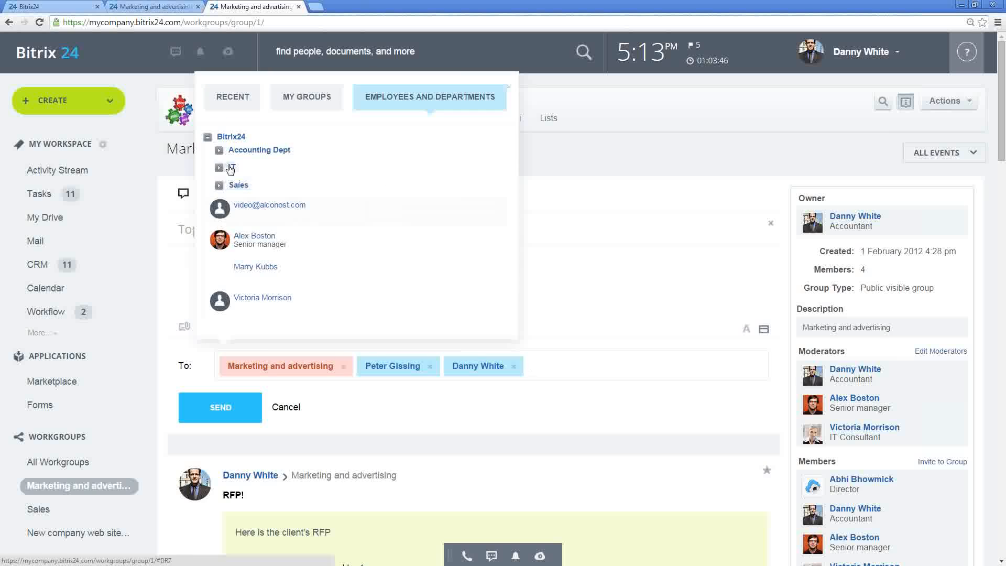
pyautogui.click(231, 167)
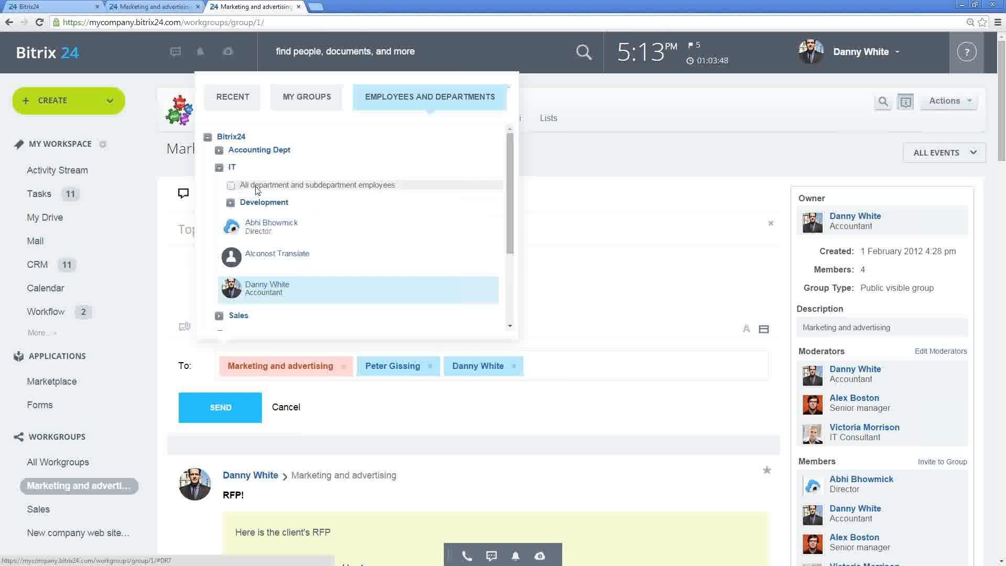
pyautogui.click(255, 187)
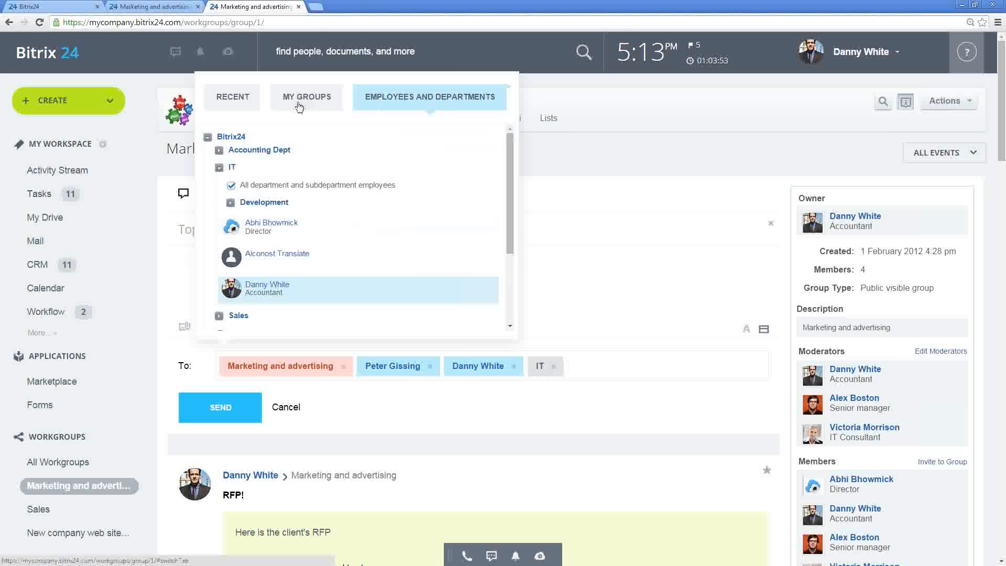
pyautogui.click(296, 100)
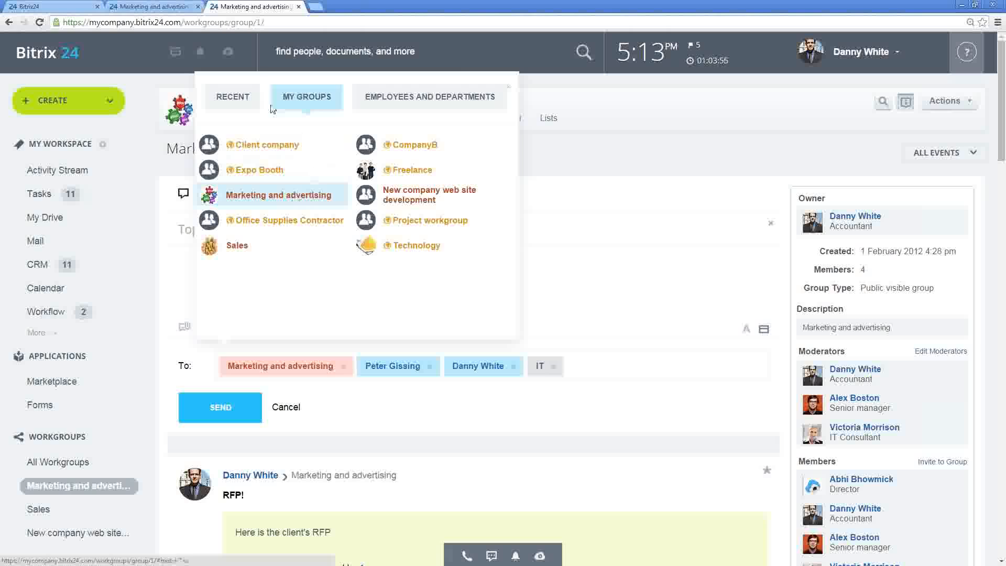
pyautogui.click(232, 99)
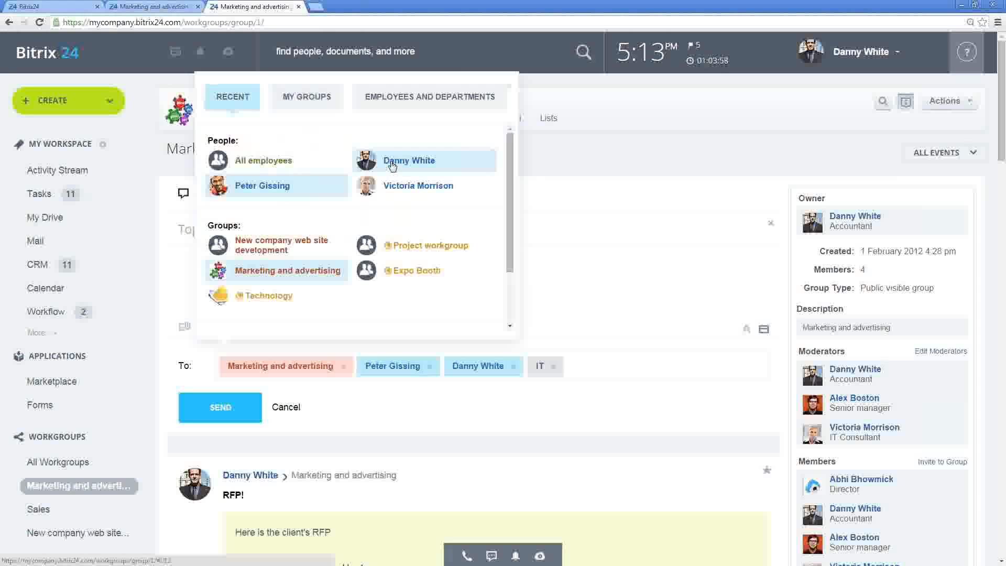
pyautogui.click(583, 294)
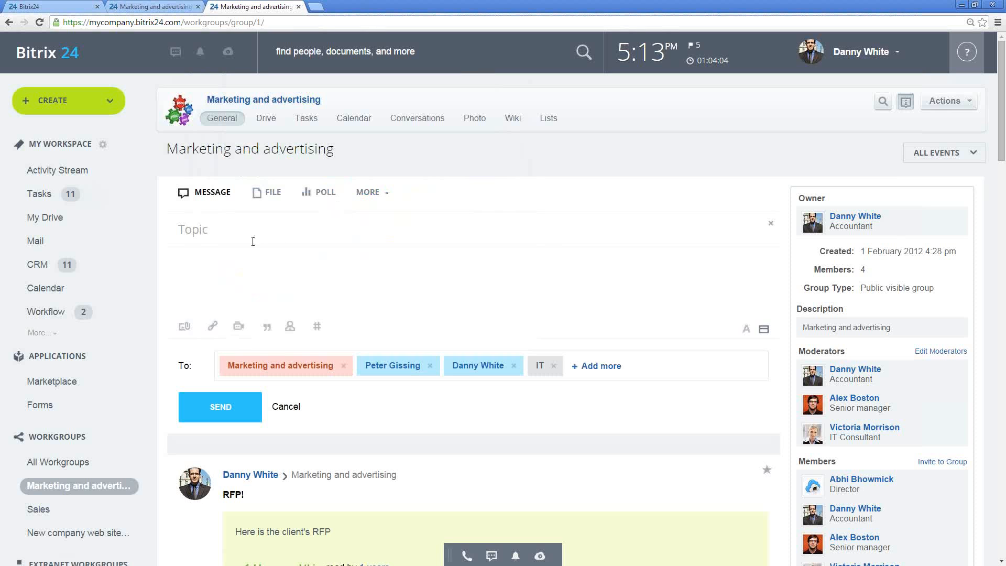
# Title it 'new discussion' with body 'This is important...', make it an Announcement, and show the attachment area.
pyautogui.write('new discussion')
pyautogui.press('Tab')
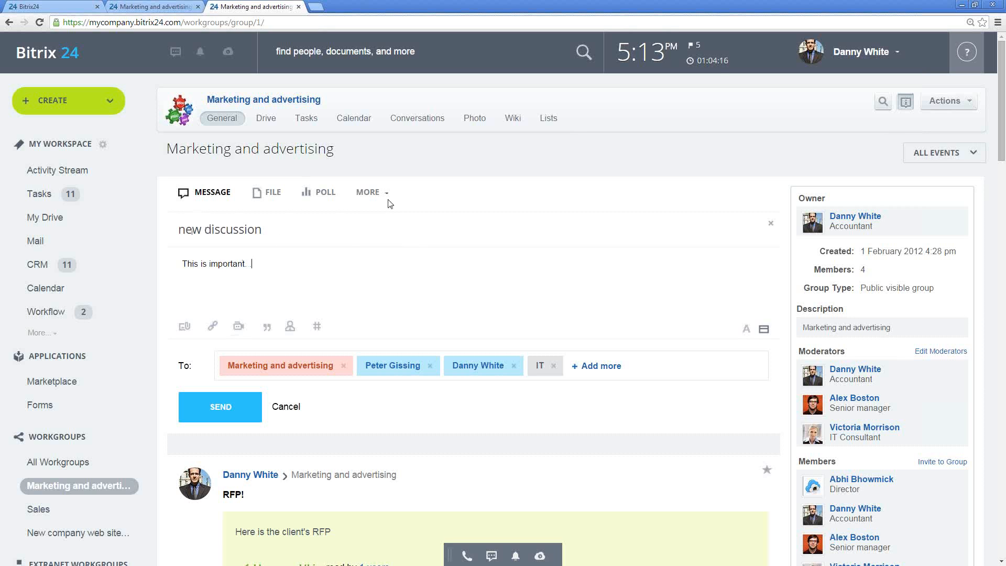
pyautogui.click(374, 193)
pyautogui.click(386, 240)
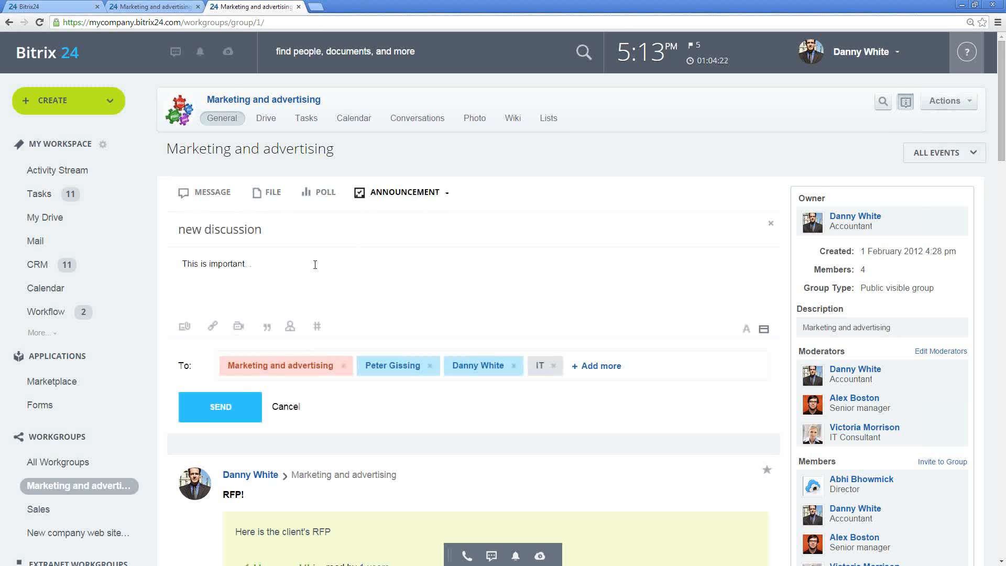
pyautogui.scroll(-1, 315, 265)
pyautogui.click(184, 274)
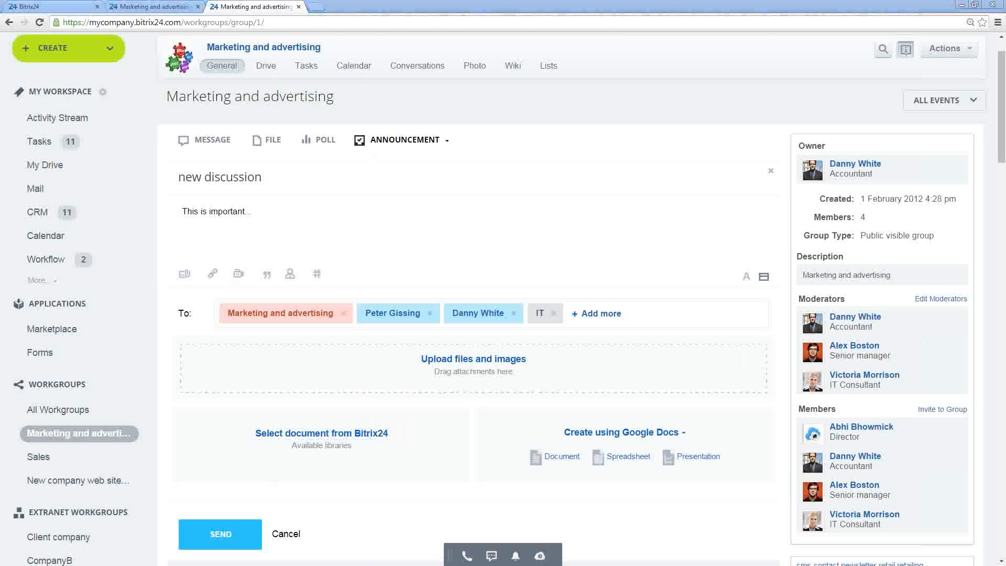
# Attach Sleep Away.mp3 from the Sample Music folder to the announcement.
pyautogui.moveTo(1005, 209); pyautogui.dragTo(952, 193)
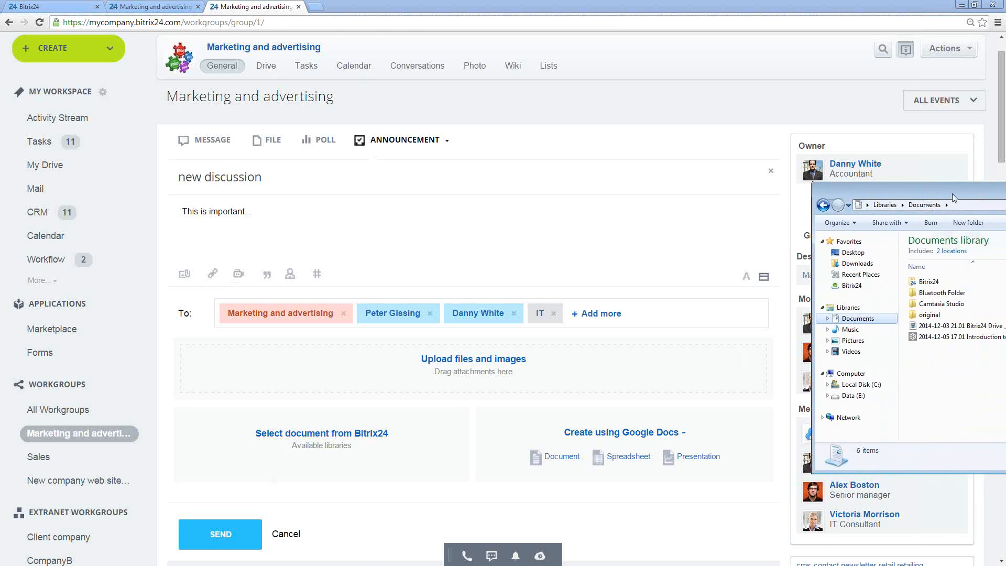
pyautogui.click(874, 334)
pyautogui.doubleClick(931, 286)
pyautogui.moveTo(934, 303); pyautogui.dragTo(496, 370)
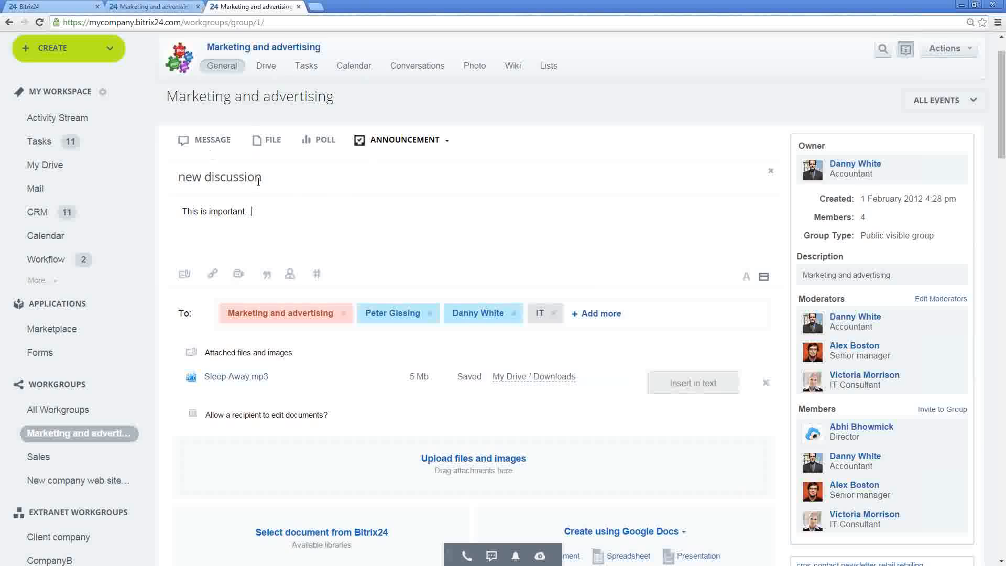
# Publish the 'new discussion' announcement to the Marketing and advertising group feed.
pyautogui.scroll(-1, 371, 254)
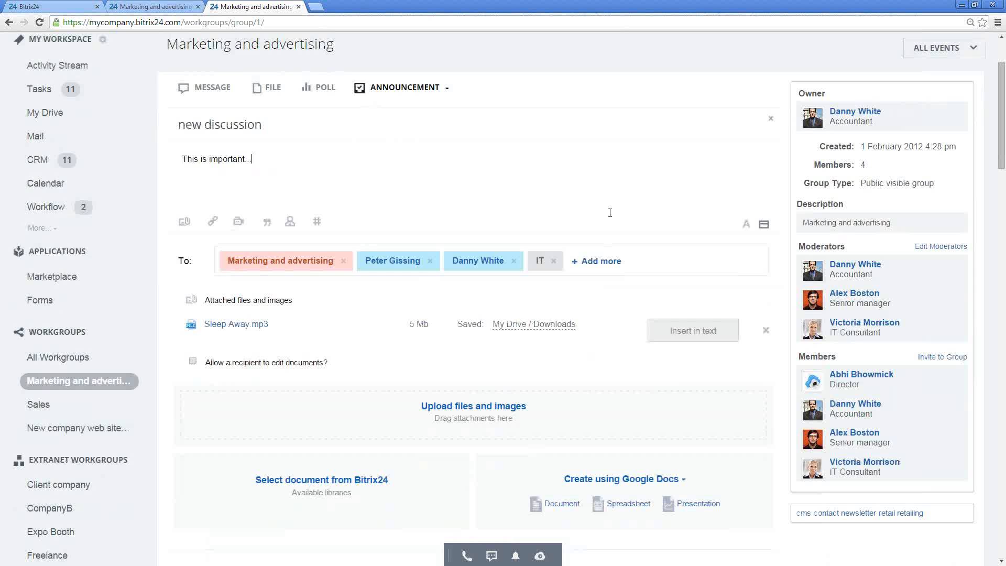
pyautogui.scroll(1, 617, 213)
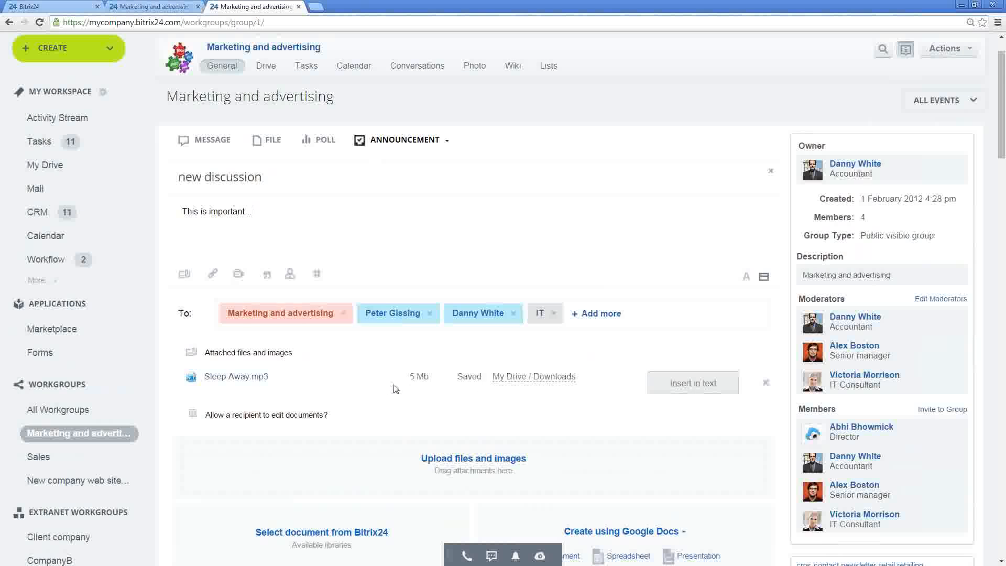
pyautogui.scroll(-2, 393, 390)
pyautogui.click(220, 529)
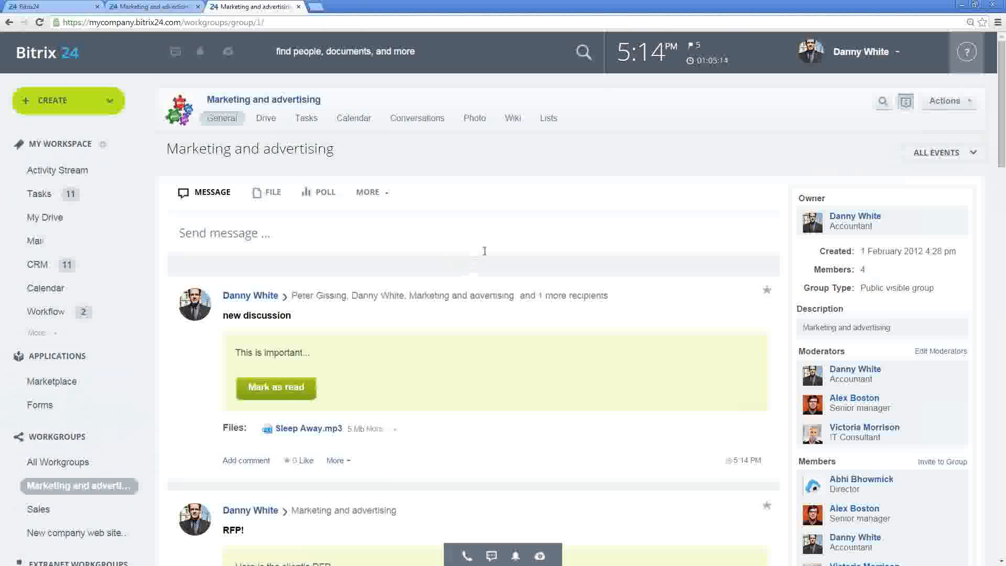
pyautogui.click(385, 195)
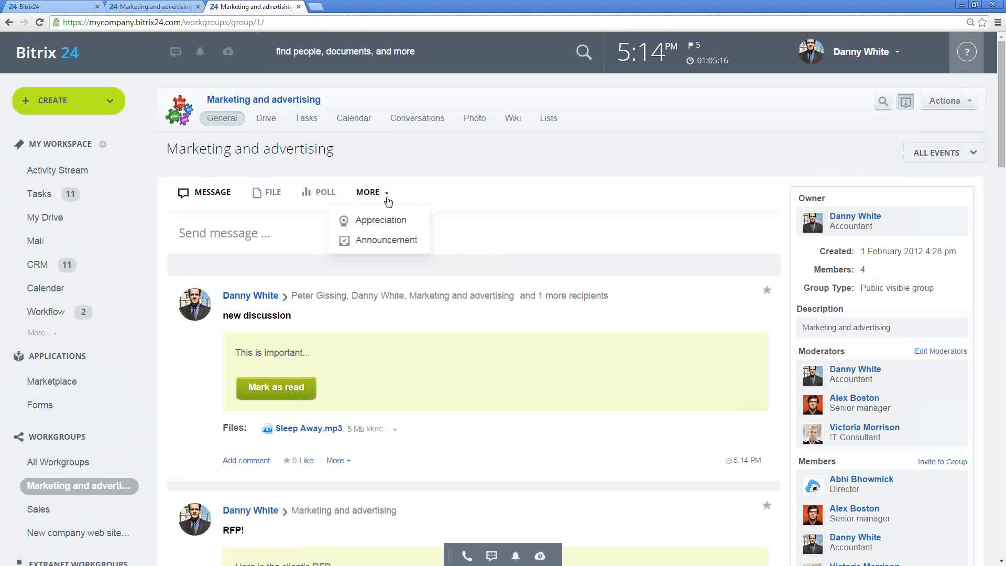
pyautogui.click(444, 191)
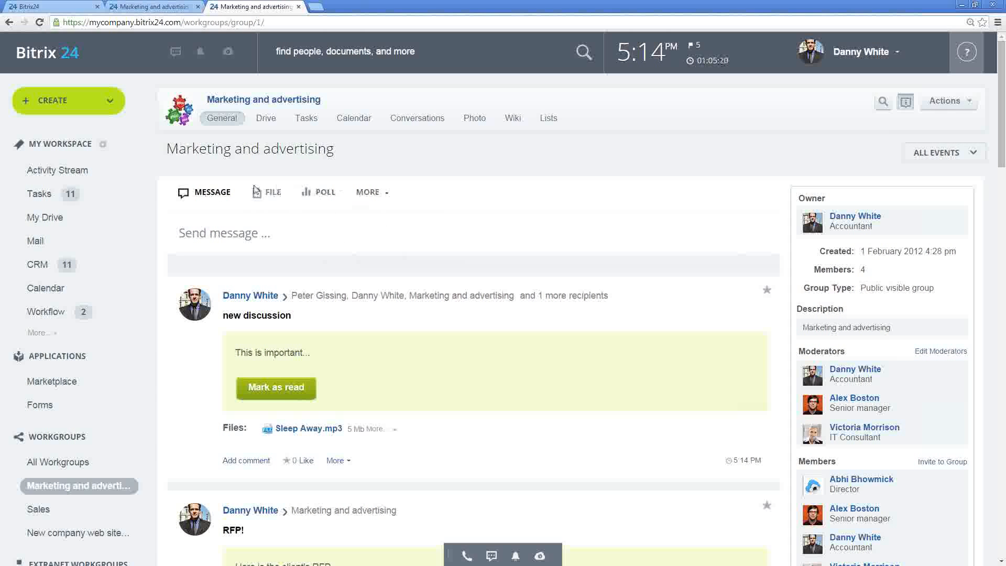
pyautogui.click(64, 8)
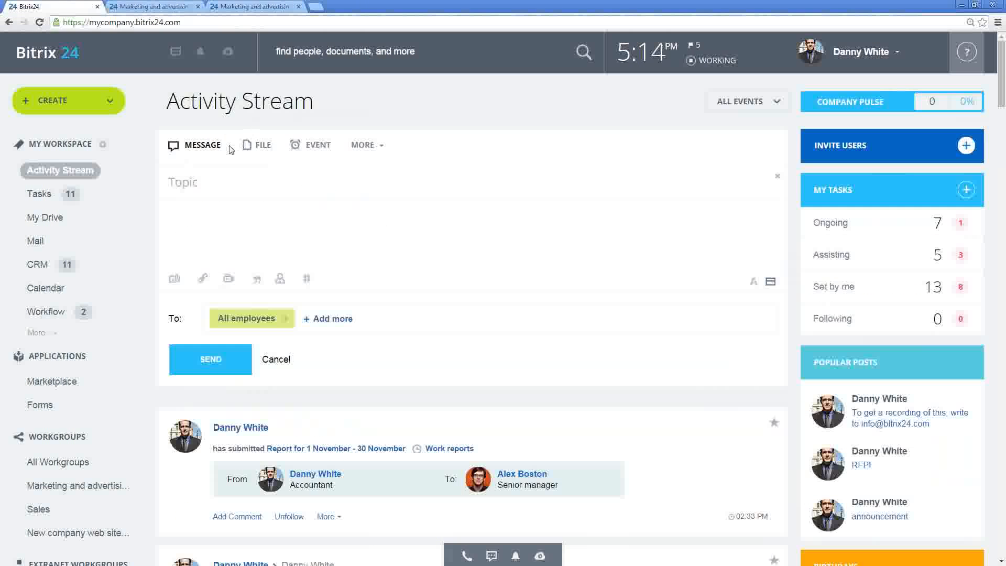
pyautogui.click(381, 146)
pyautogui.click(320, 148)
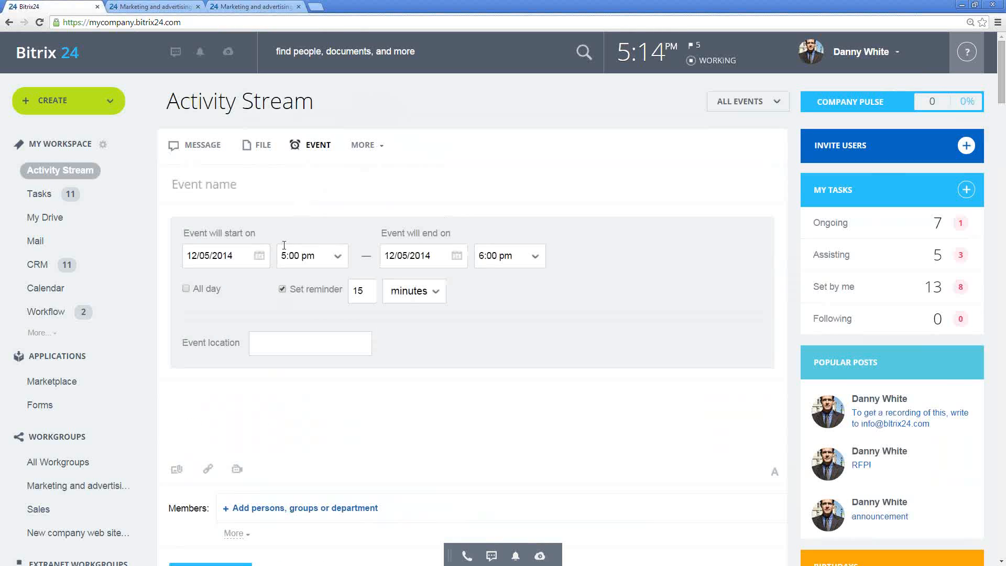
pyautogui.scroll(-2, 312, 292)
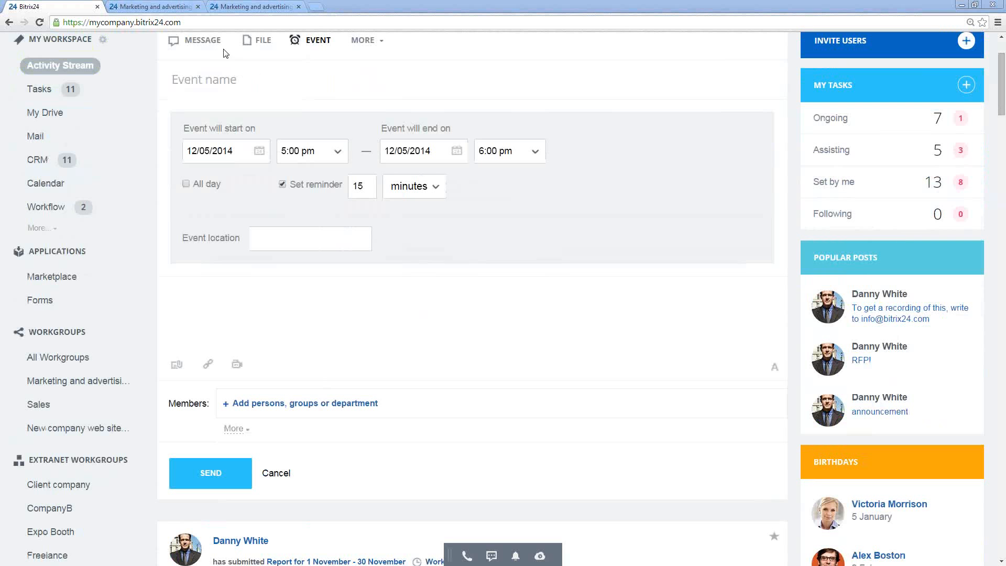
# Back in Marketing and advertising, mark the 'new discussion' announcement as read.
pyautogui.click(220, 13)
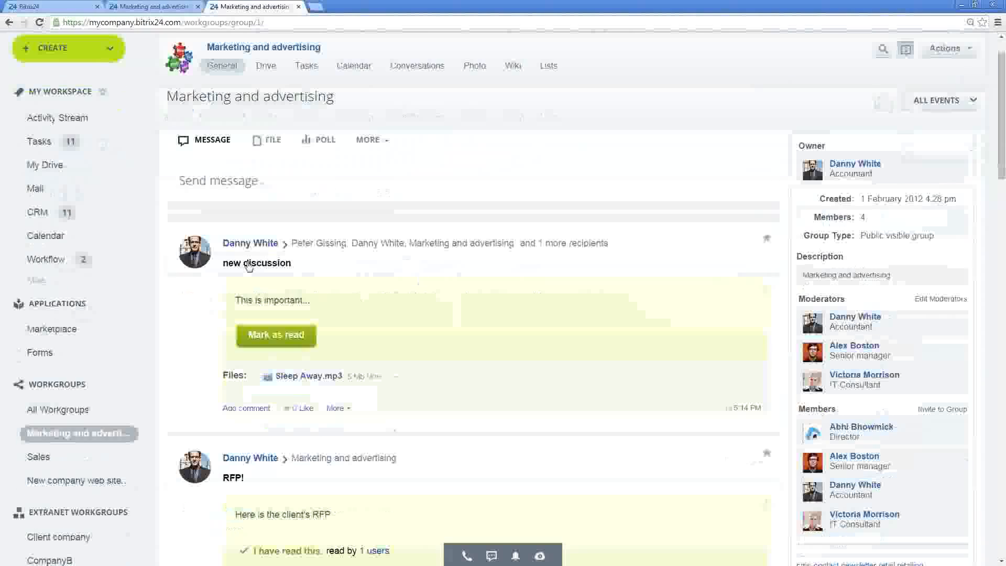
pyautogui.click(282, 337)
pyautogui.moveTo(381, 341)
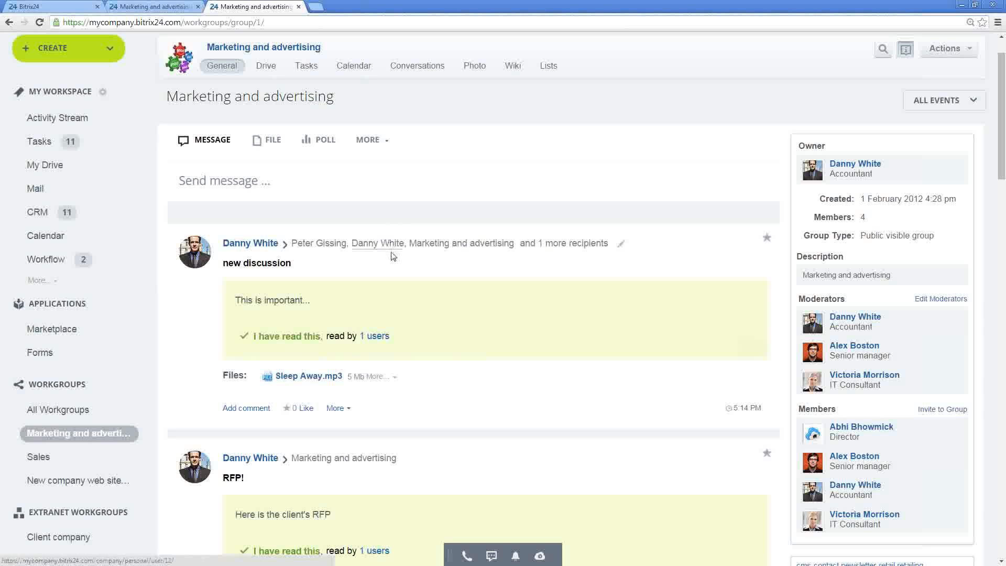
pyautogui.scroll(1, 422, 268)
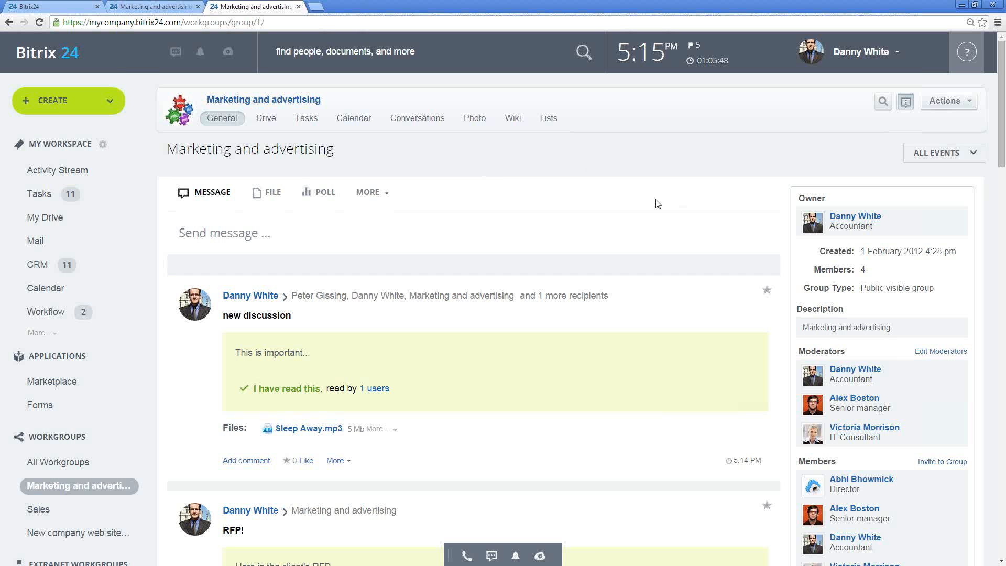
pyautogui.scroll(-2, 656, 205)
pyautogui.doubleClick(806, 95)
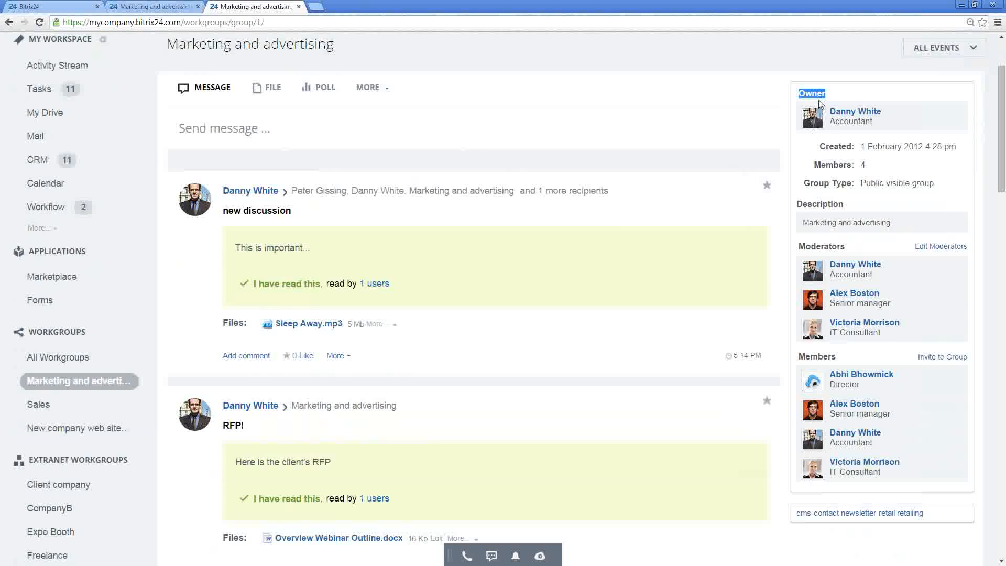
pyautogui.moveTo(847, 247); pyautogui.dragTo(798, 252)
pyautogui.scroll(-2, 827, 328)
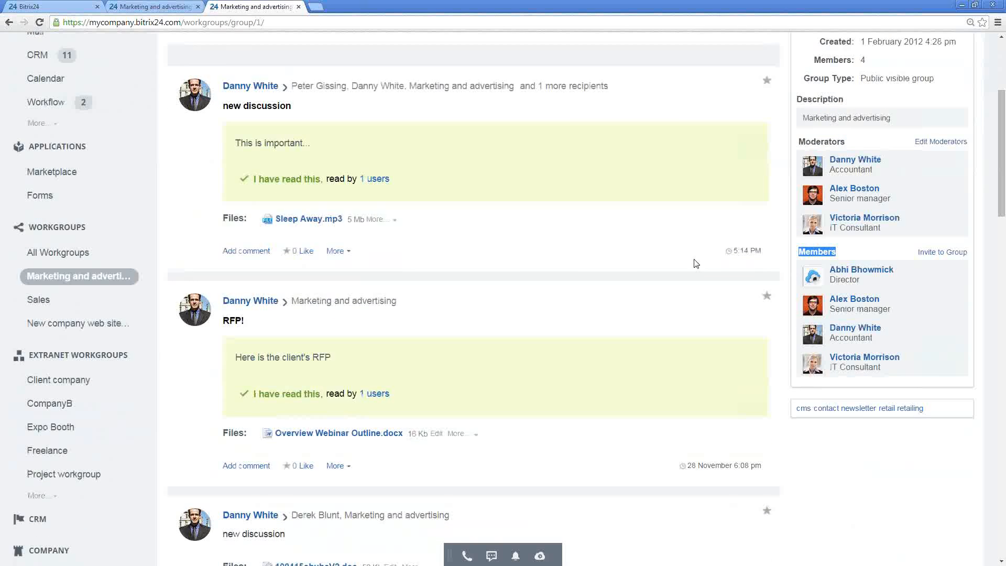
pyautogui.scroll(4, 694, 258)
# In the group's Tasks feature settings, set 'edit all tasks' permission to All Group Members and save.
pyautogui.click(958, 105)
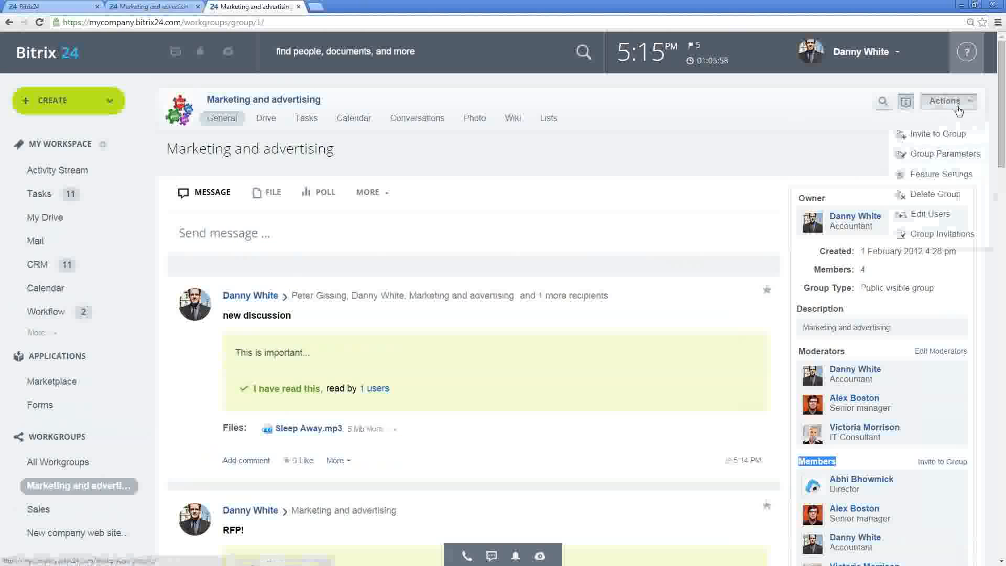
pyautogui.click(931, 177)
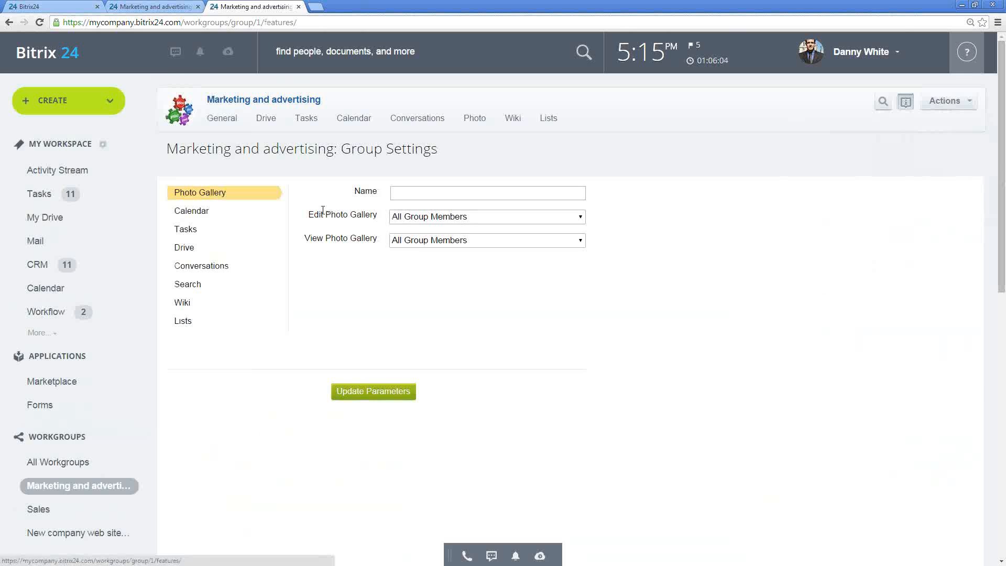
pyautogui.moveTo(309, 215); pyautogui.dragTo(417, 210)
pyautogui.click(200, 231)
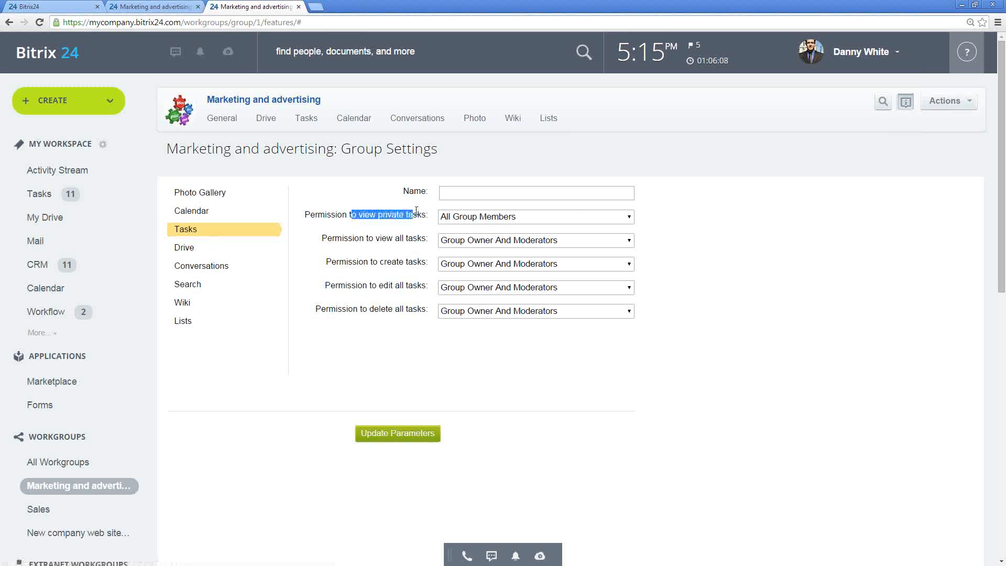
pyautogui.moveTo(373, 240); pyautogui.dragTo(416, 321)
pyautogui.click(415, 321)
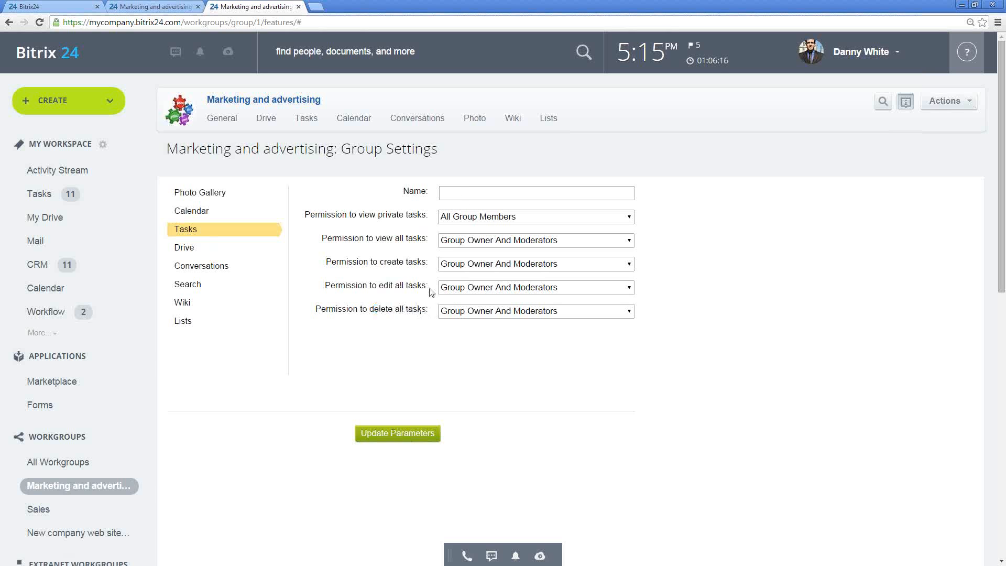
pyautogui.click(472, 289)
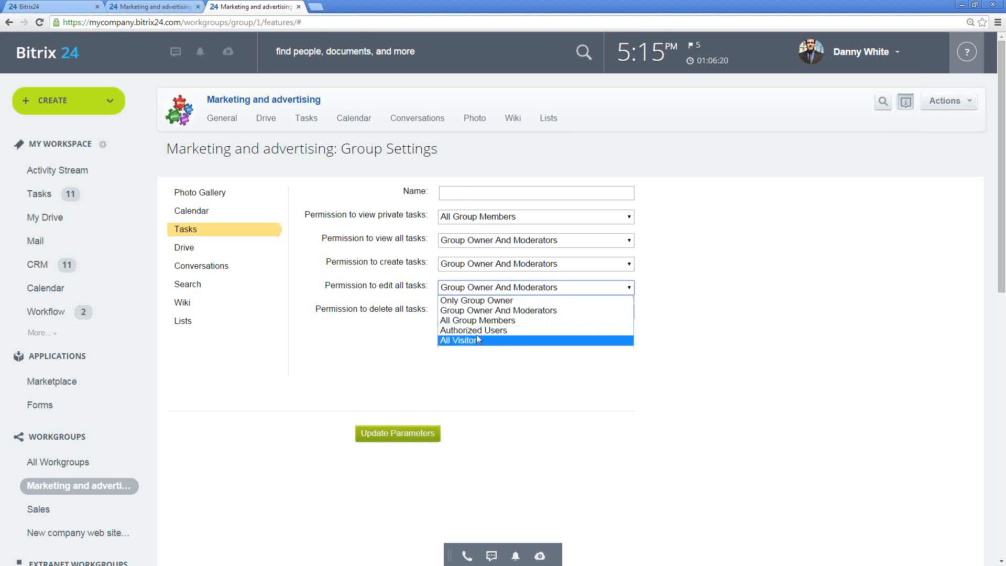
pyautogui.click(479, 321)
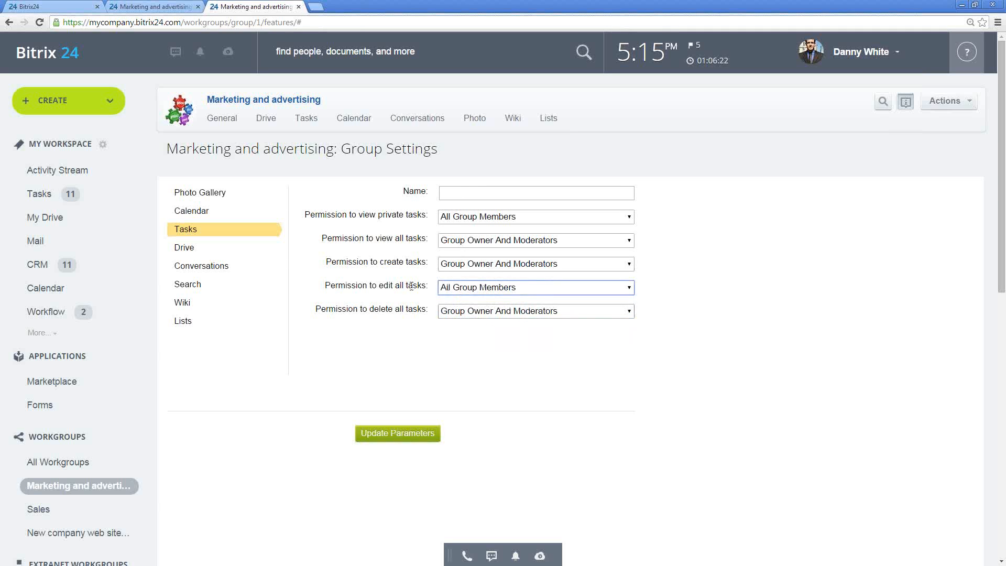
pyautogui.click(388, 435)
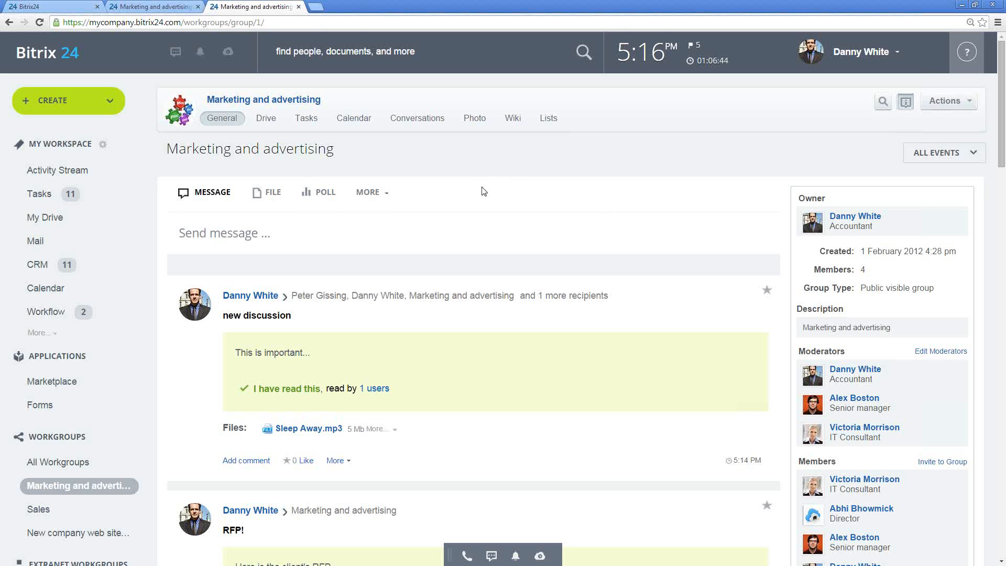
# Open the CompanyB extranet group and select the '(extranet)' label beside the guest member.
pyautogui.scroll(-1, 483, 190)
pyautogui.scroll(-4, 466, 256)
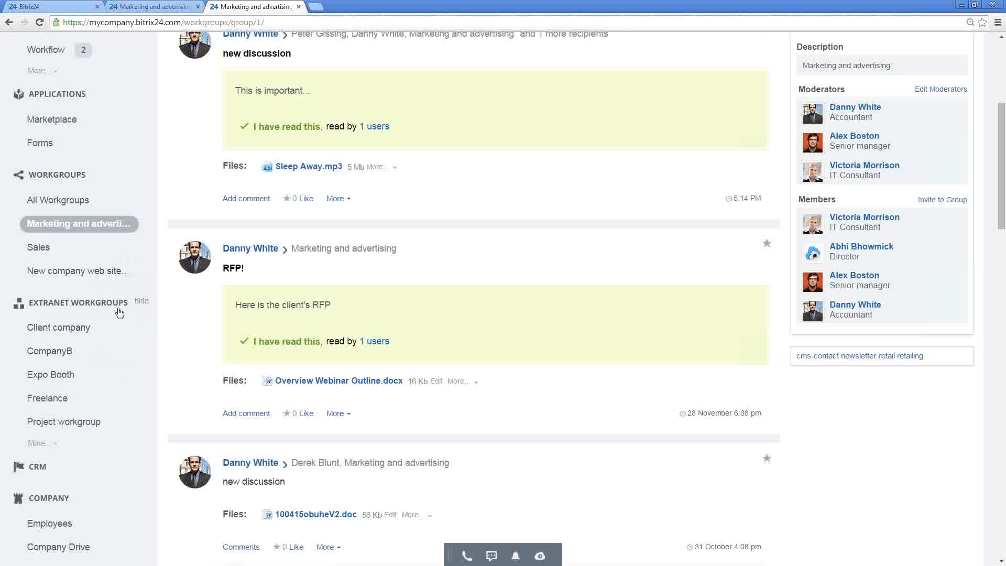
pyautogui.scroll(-1, 118, 313)
pyautogui.click(105, 299)
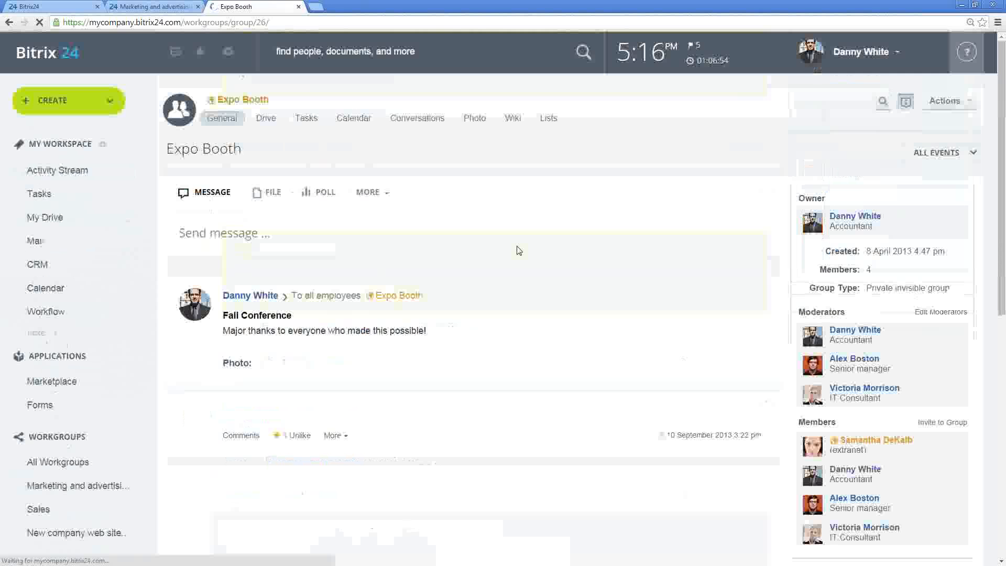
pyautogui.scroll(-2, 577, 259)
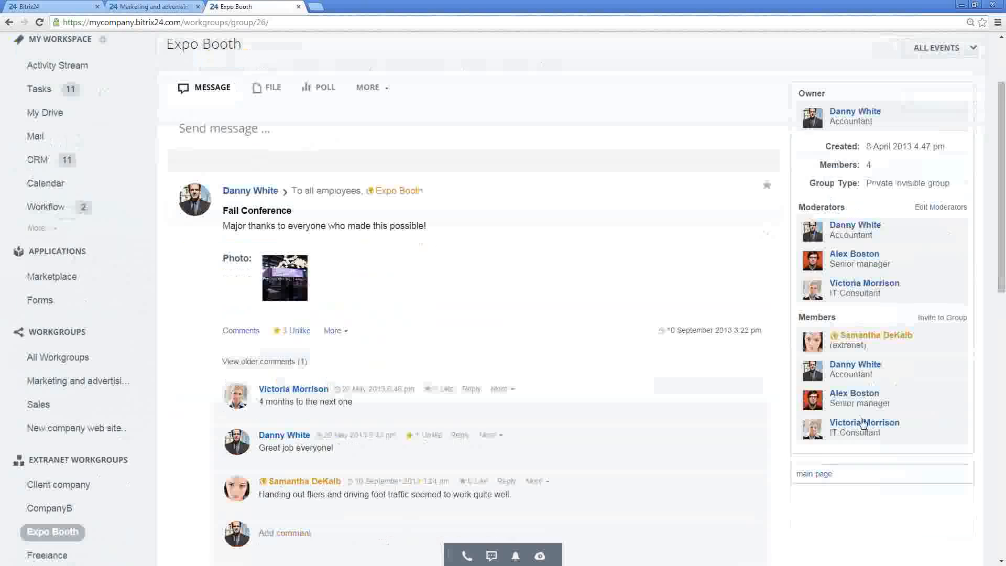
pyautogui.moveTo(843, 348); pyautogui.dragTo(879, 352)
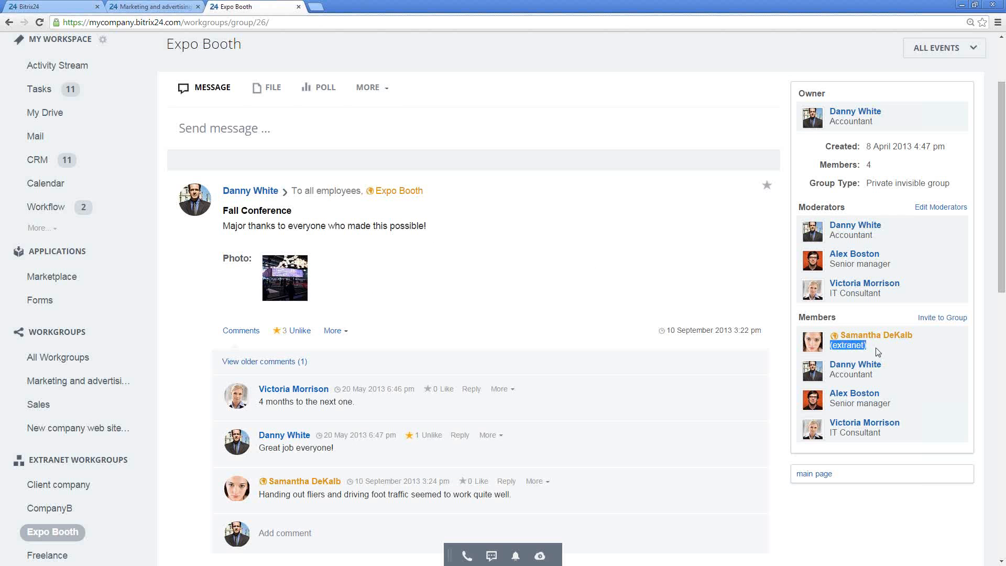
# Collapse the Applications and Workgroups sections in the left navigation.
pyautogui.scroll(2, 513, 200)
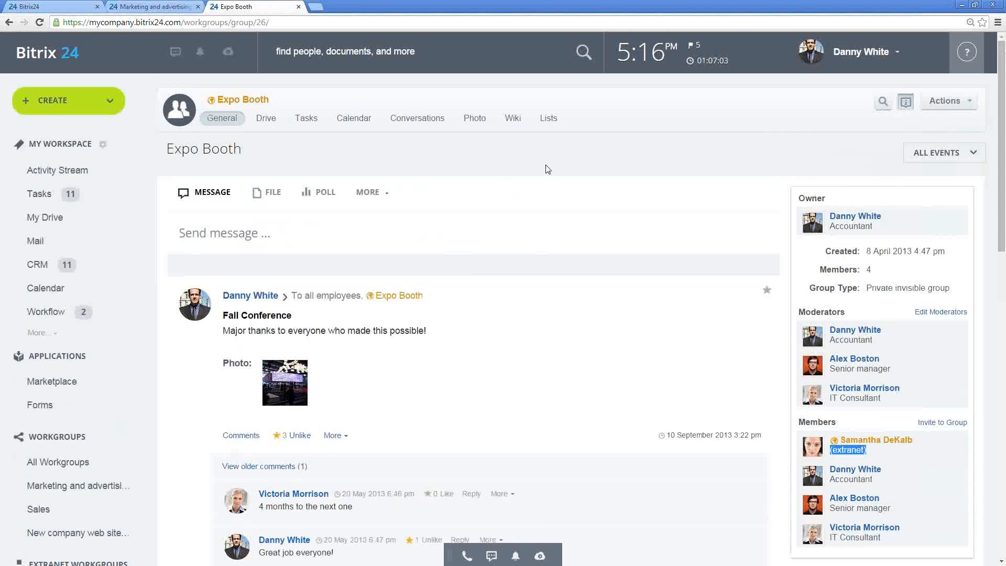
pyautogui.scroll(-2, 558, 175)
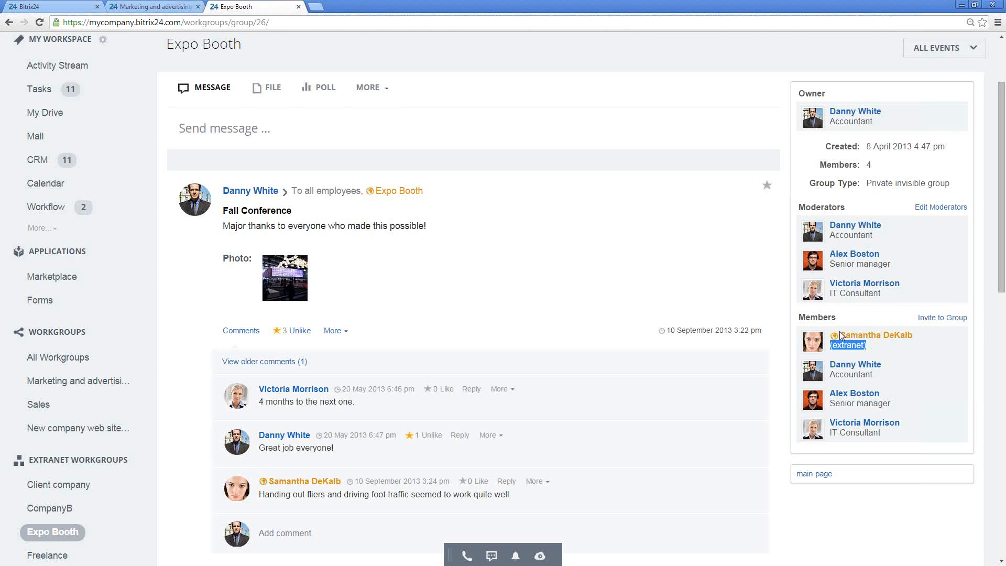
pyautogui.scroll(2, 841, 336)
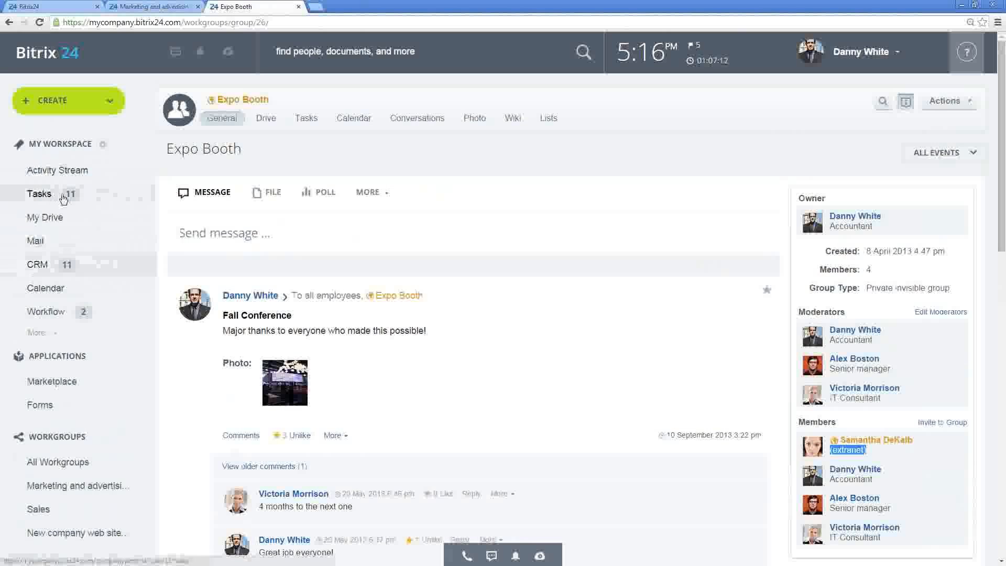
pyautogui.scroll(-1, 82, 254)
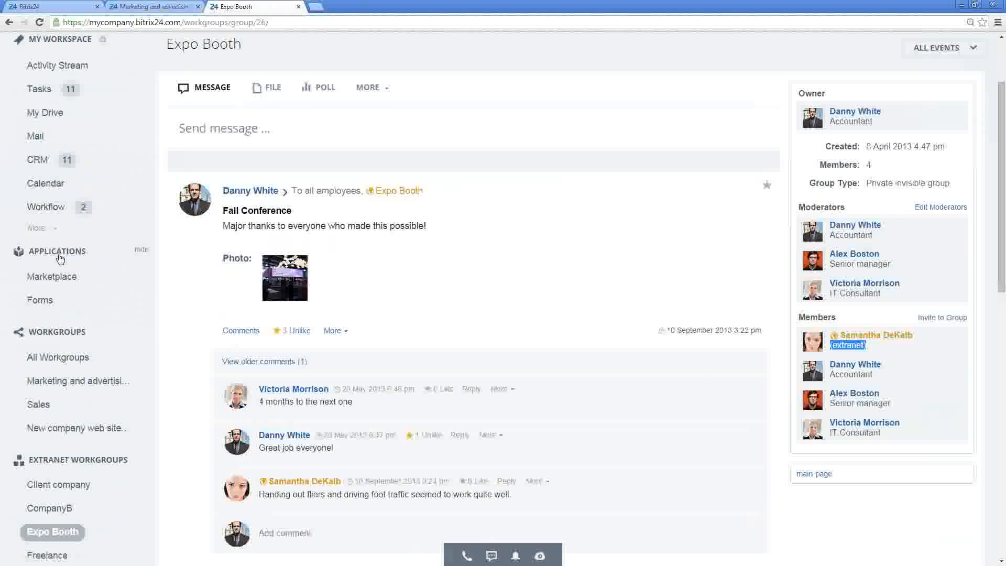
pyautogui.click(56, 252)
pyautogui.click(63, 283)
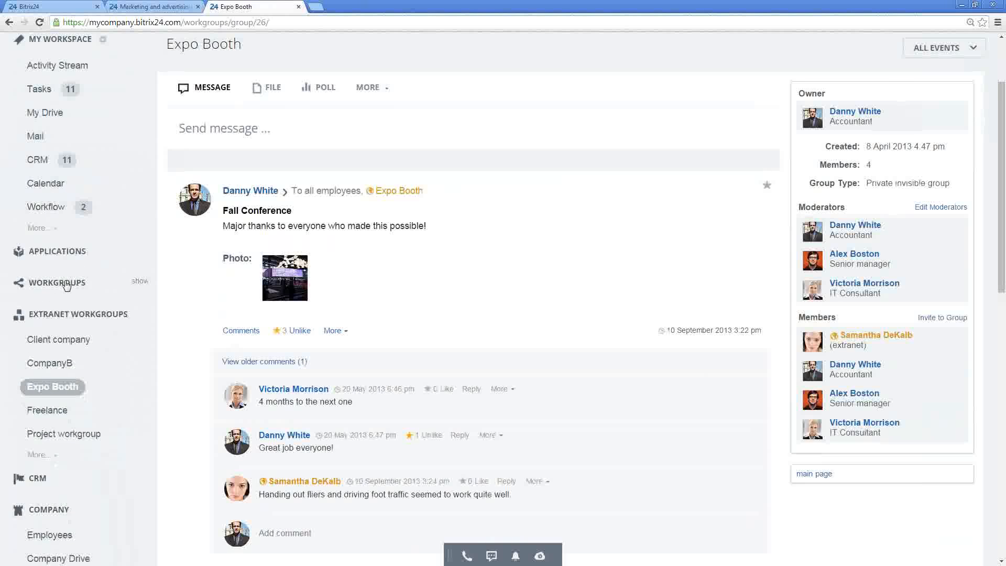
pyautogui.scroll(-4, 58, 325)
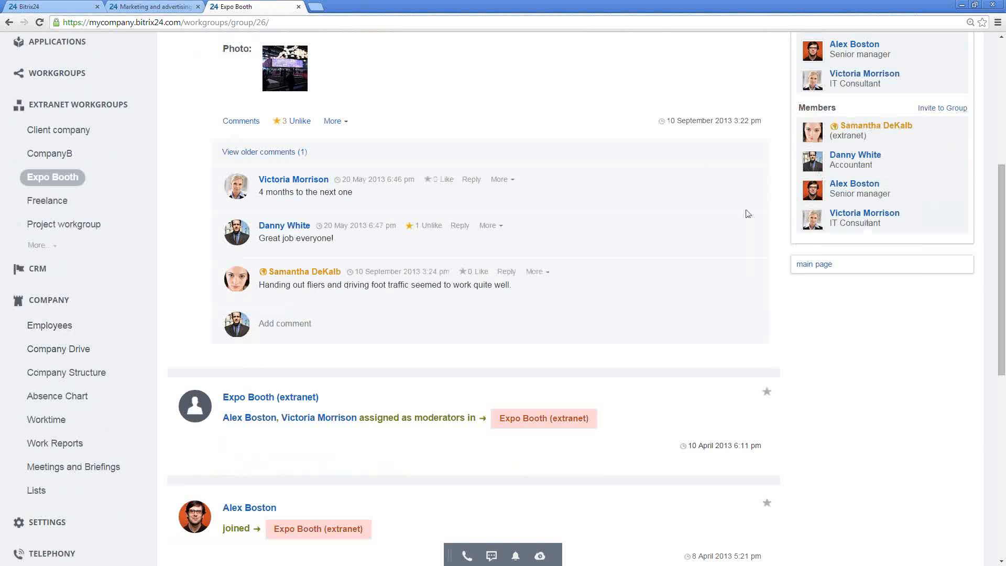
pyautogui.scroll(2, 638, 207)
pyautogui.scroll(-5, 603, 209)
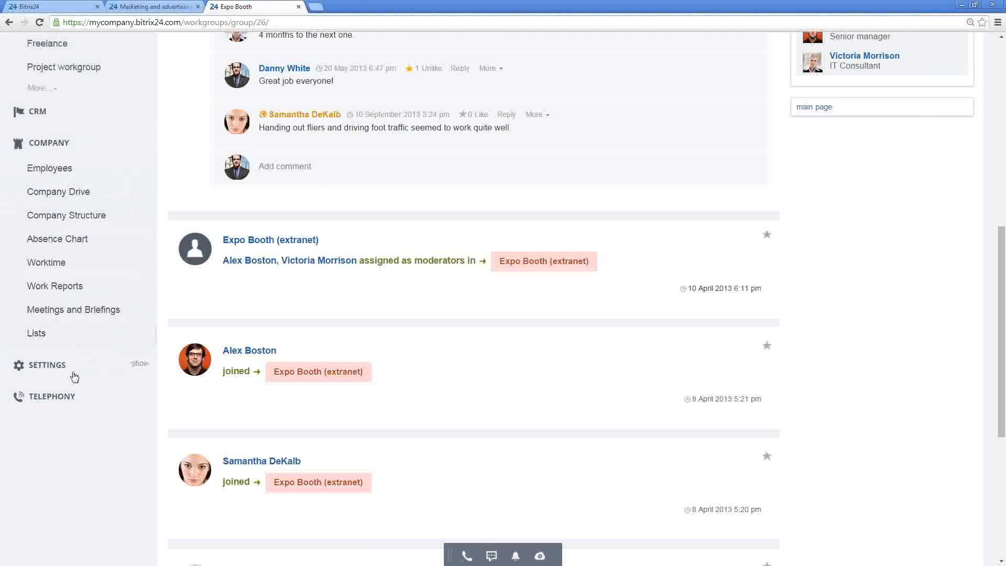
pyautogui.scroll(8, 452, 229)
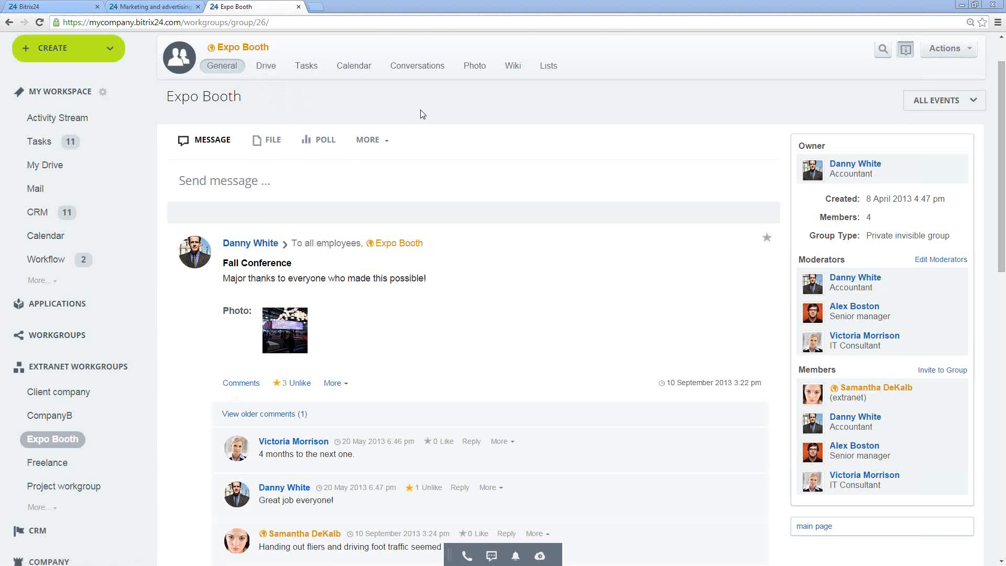
pyautogui.click(470, 559)
pyautogui.click(592, 343)
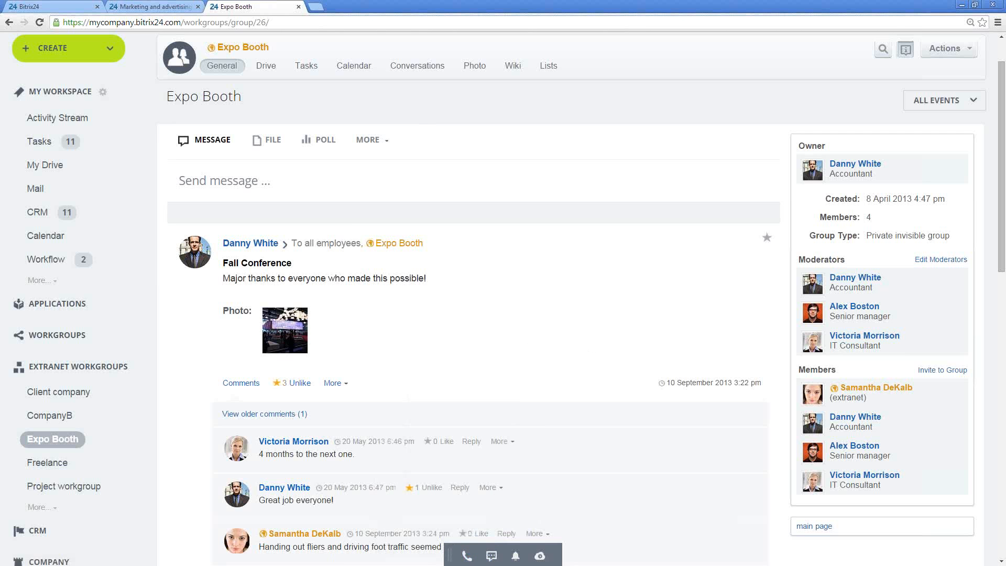
pyautogui.click(492, 556)
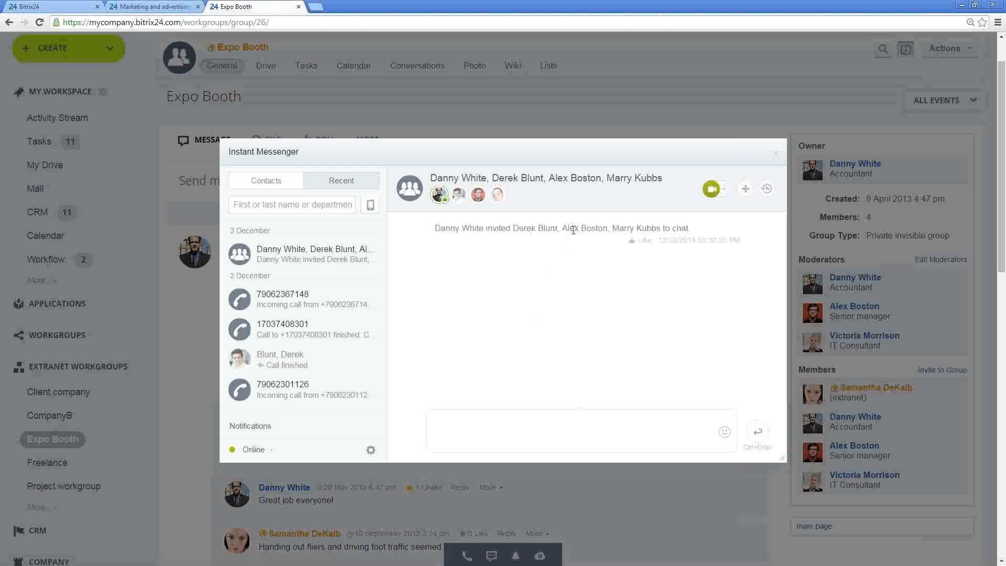
pyautogui.click(724, 190)
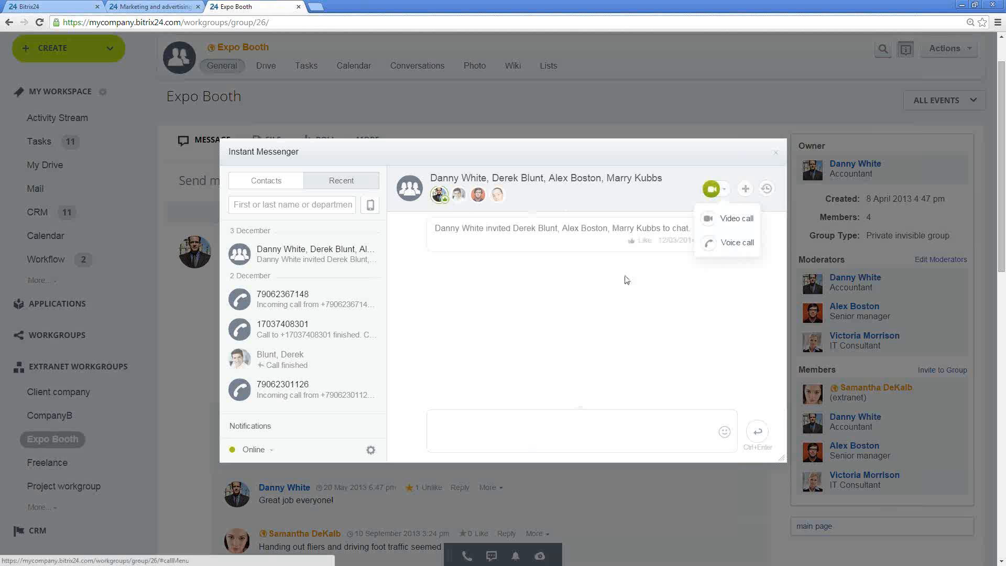
pyautogui.click(777, 154)
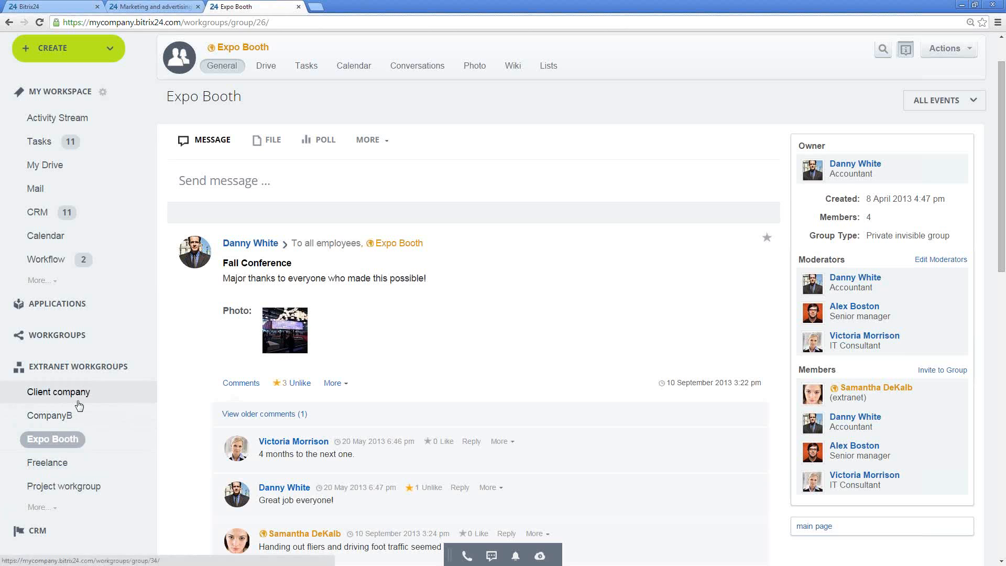
# On the first Bitrix24 tab, collapse Extranet Workgroups, expand CRM and open its Activity Stream.
pyautogui.scroll(1, 621, 209)
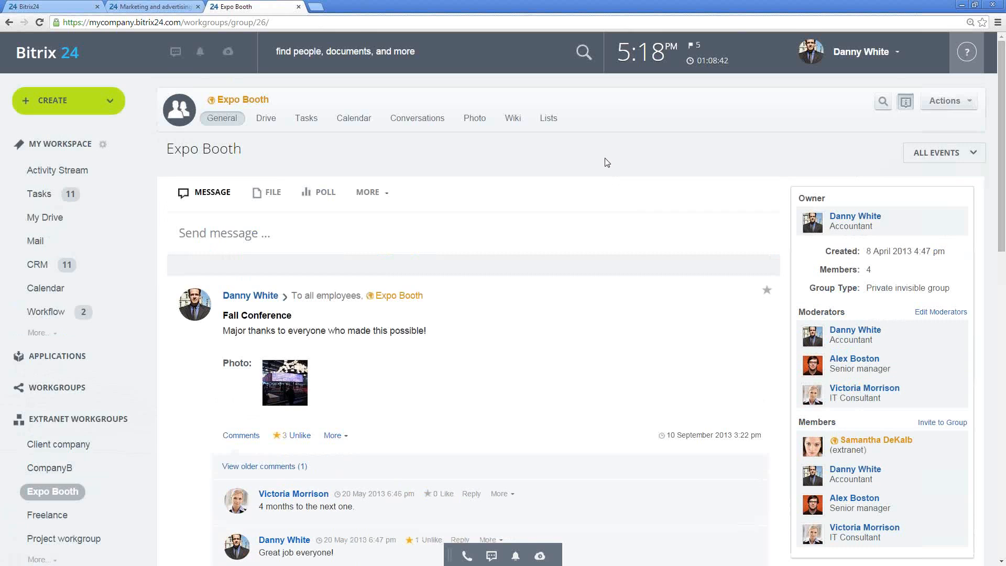
pyautogui.hotkey('ctrl', '1')
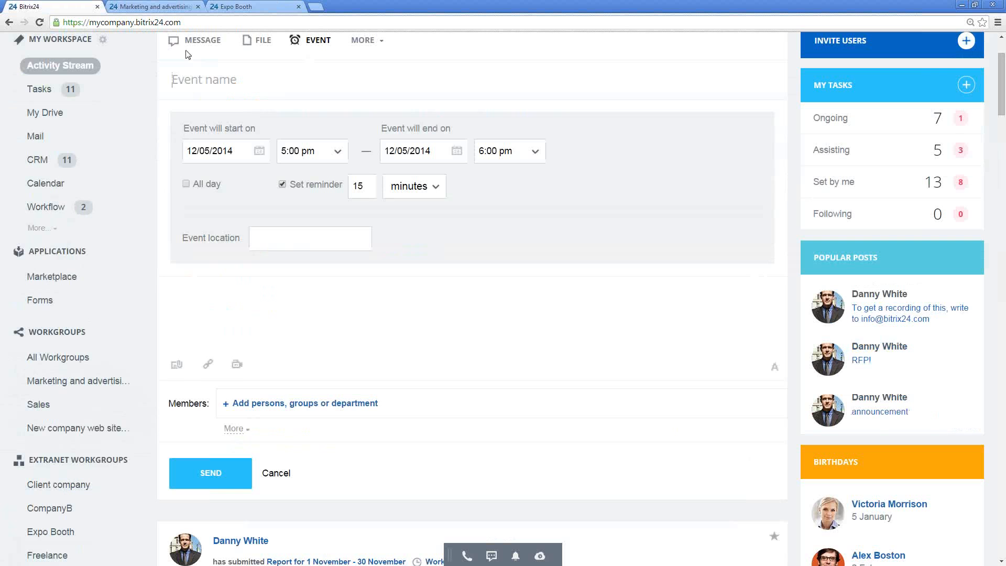
pyautogui.scroll(2, 578, 253)
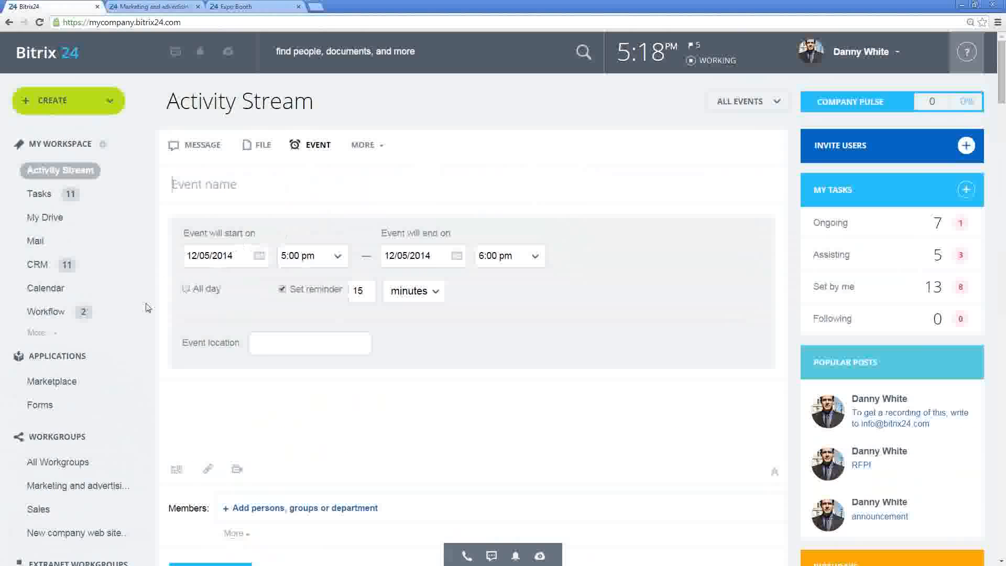
pyautogui.scroll(-2, 131, 373)
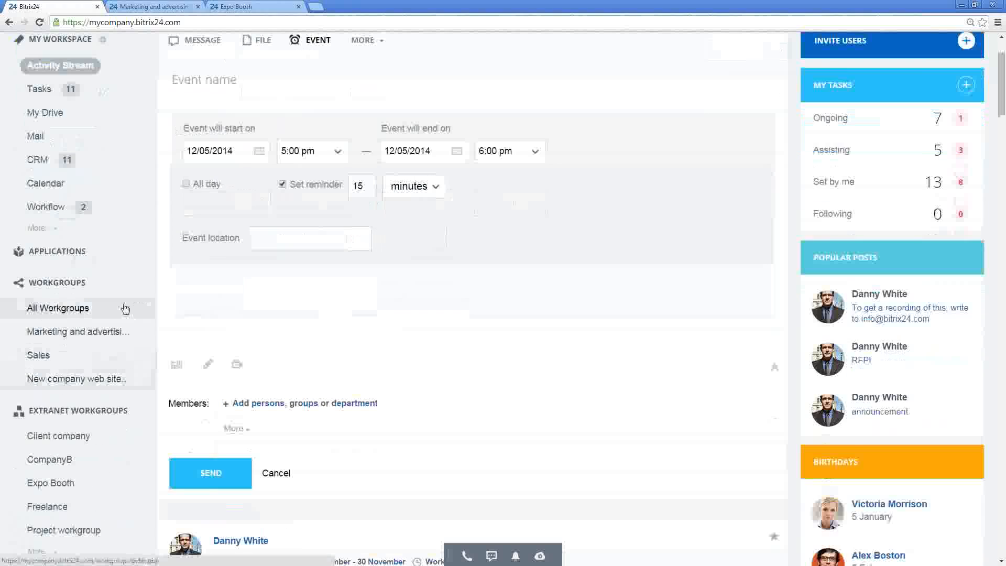
pyautogui.scroll(-2, 126, 315)
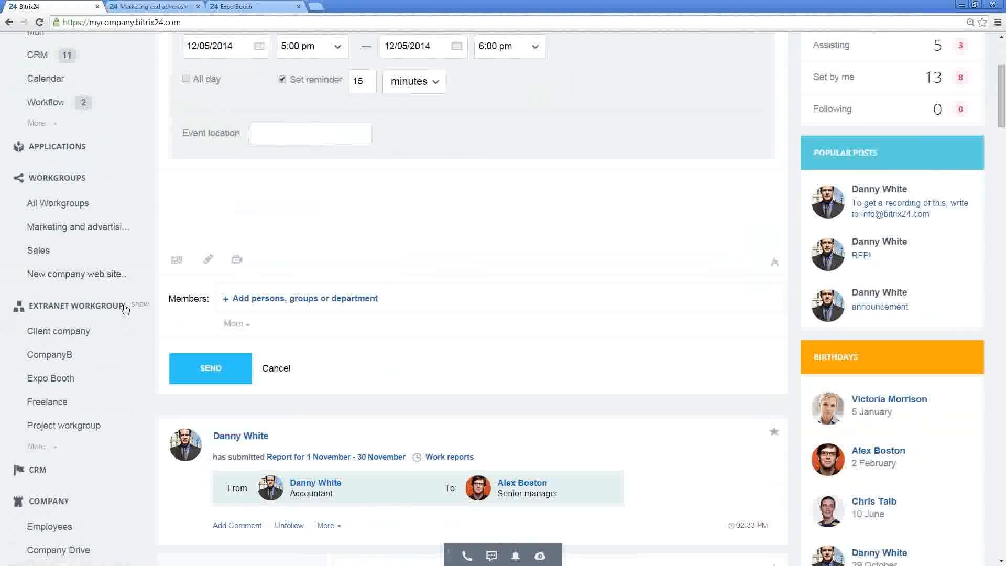
pyautogui.click(127, 307)
pyautogui.click(138, 337)
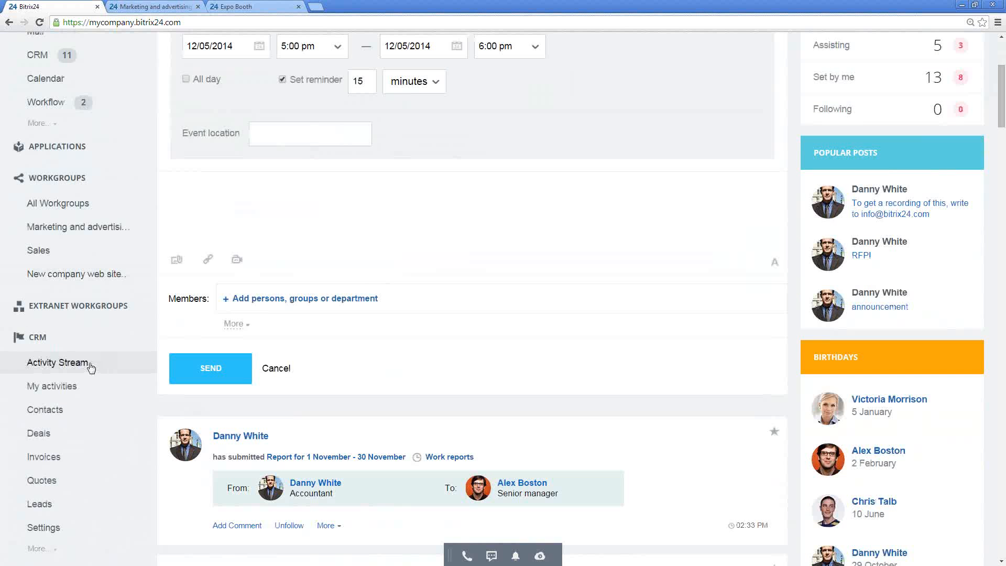
pyautogui.click(91, 367)
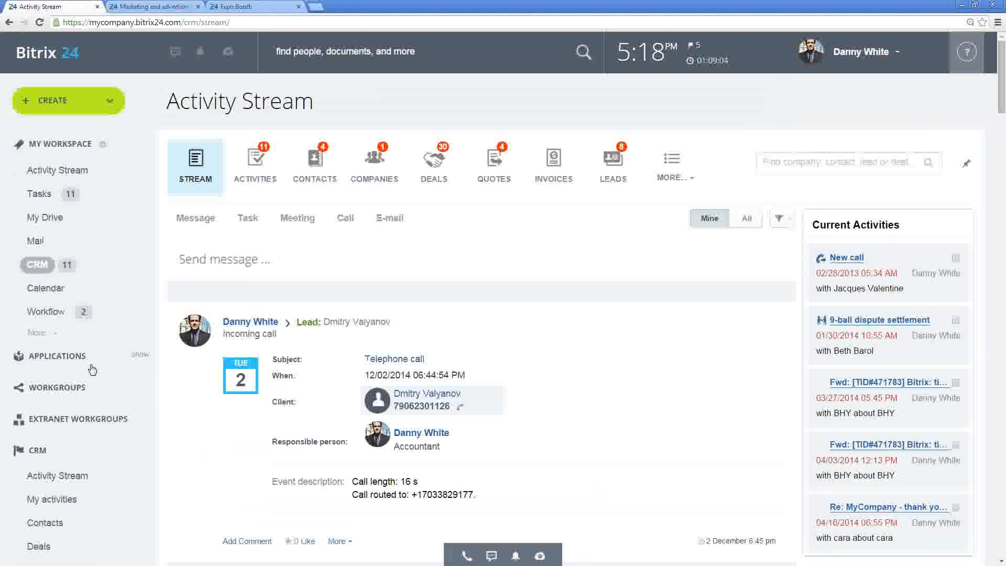
pyautogui.scroll(-1, 548, 241)
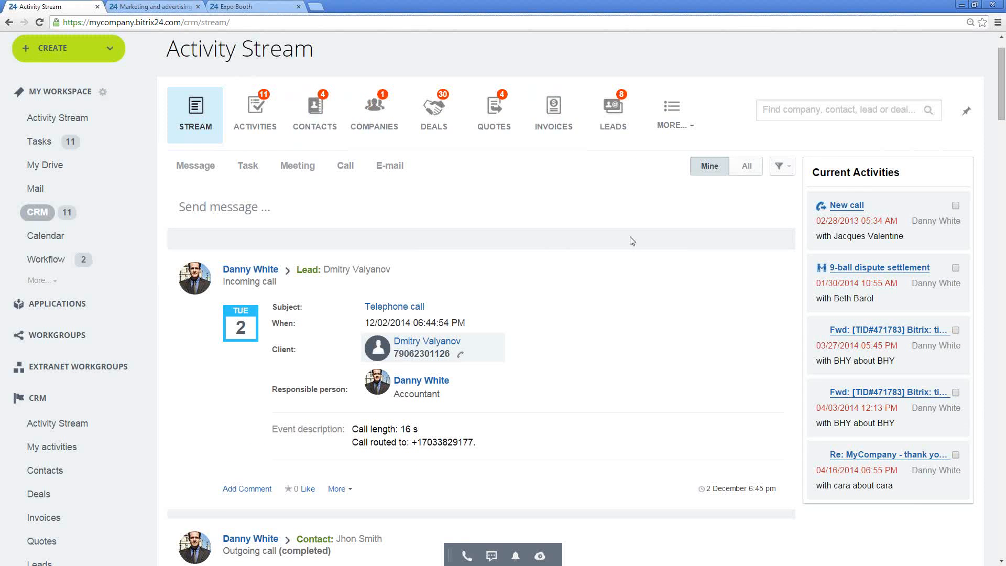
pyautogui.scroll(-1, 630, 241)
pyautogui.scroll(1, 576, 251)
# Post 'I had lunch with this person' to the CRM stream, addressed to the Tom's Restaurant contact.
pyautogui.click(291, 206)
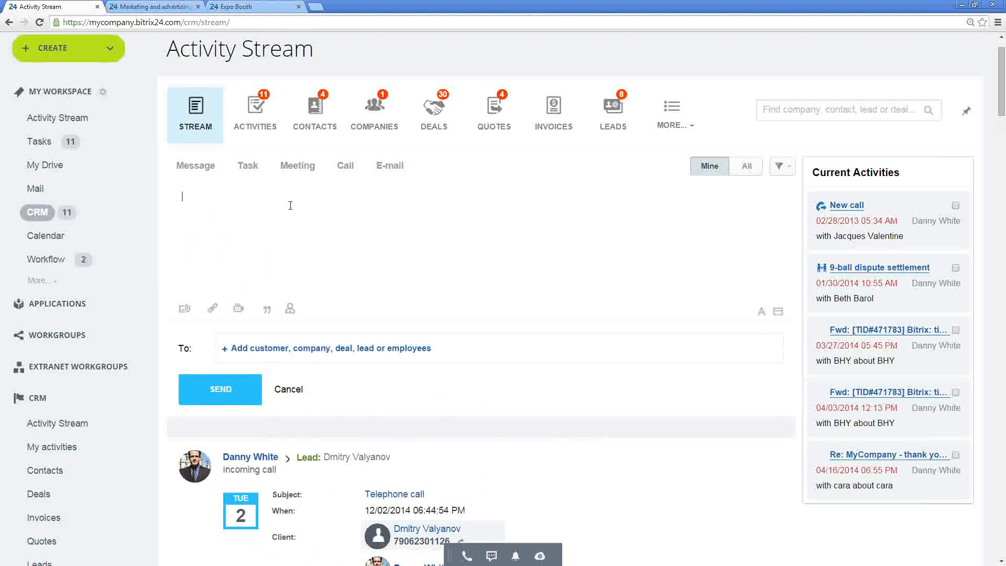
pyautogui.write('I had lunch with this person...')
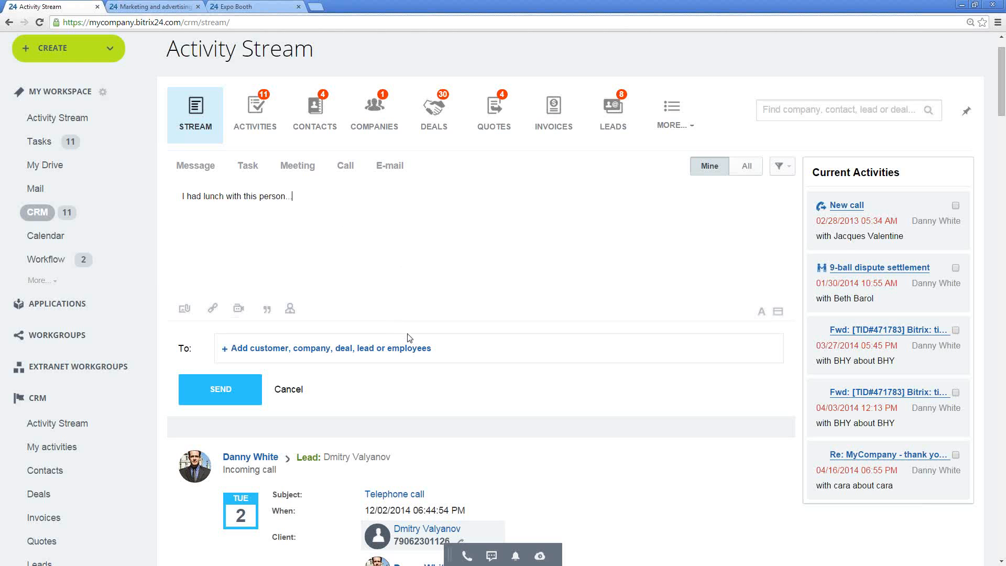
pyautogui.click(461, 354)
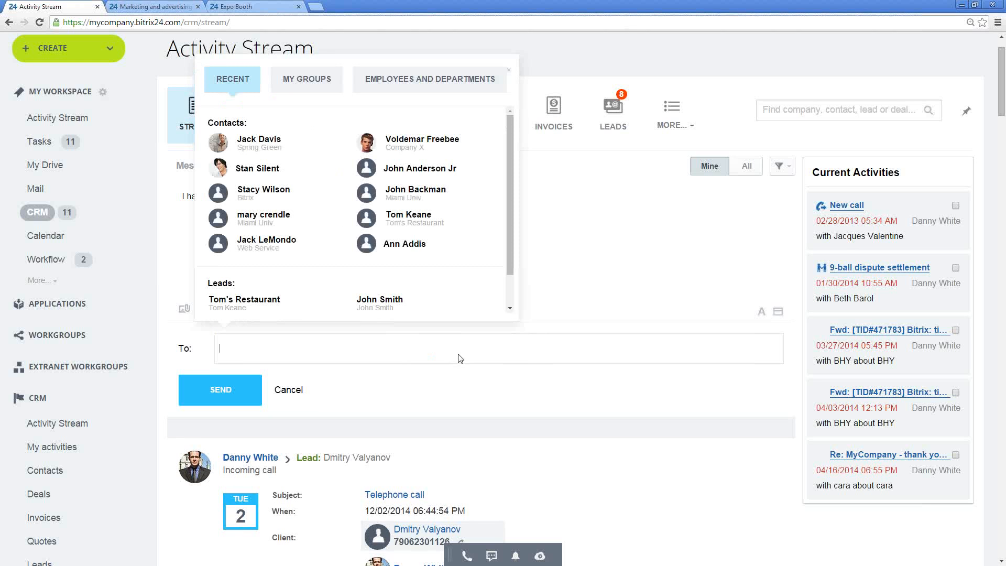
pyautogui.write('tom')
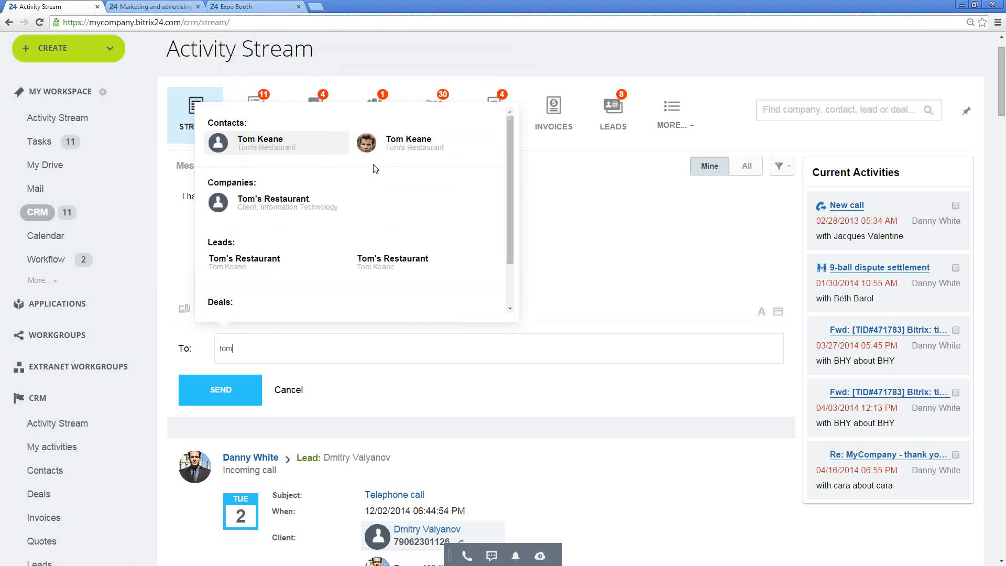
pyautogui.click(409, 148)
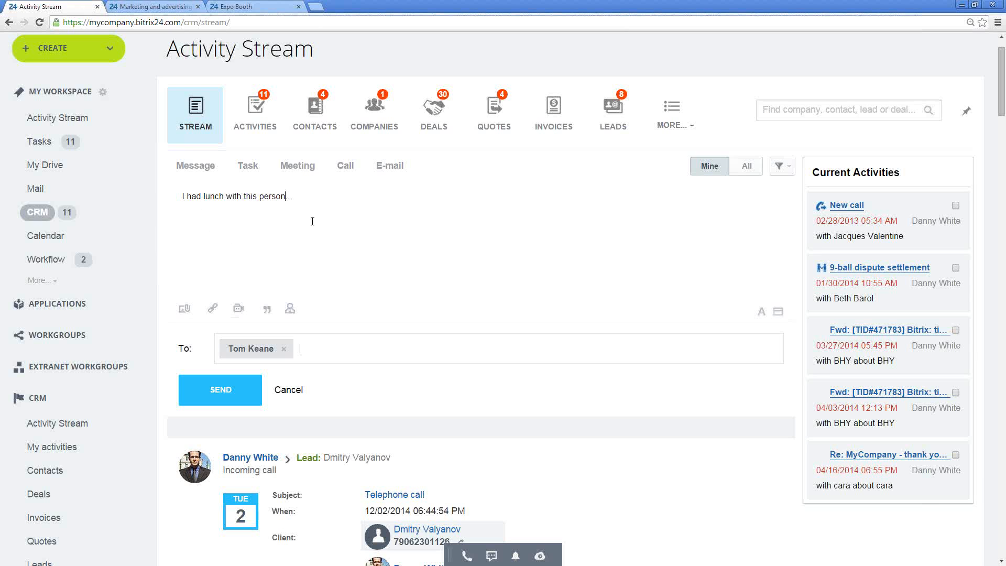
pyautogui.click(219, 395)
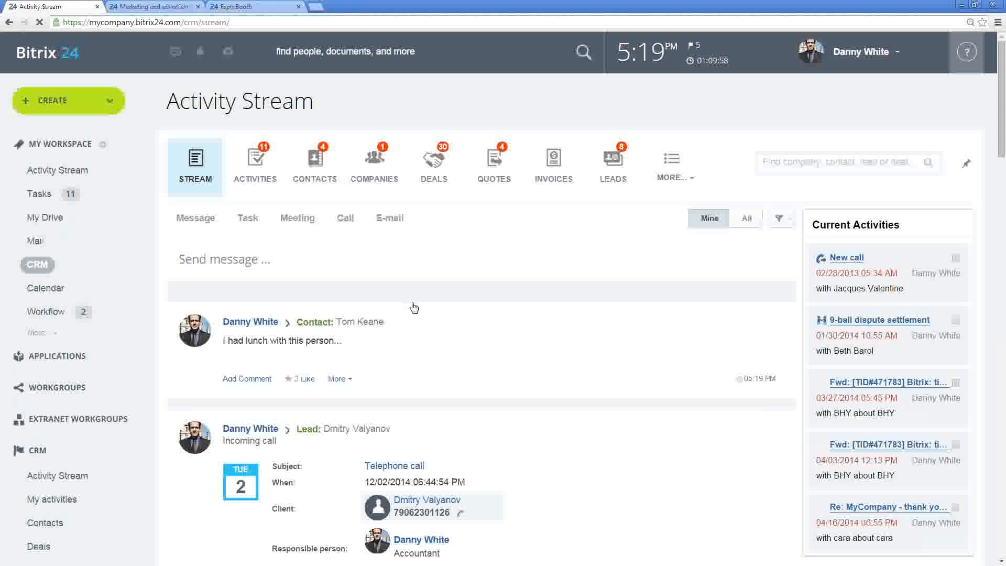
# Open the linked contact's page from the new post and look through its details.
pyautogui.click(351, 325)
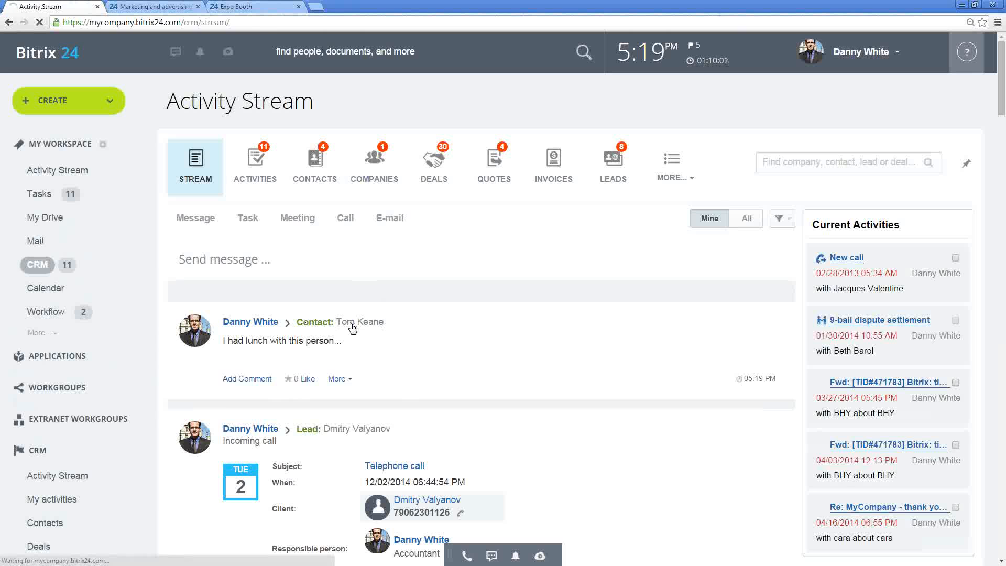
pyautogui.scroll(-2, 264, 320)
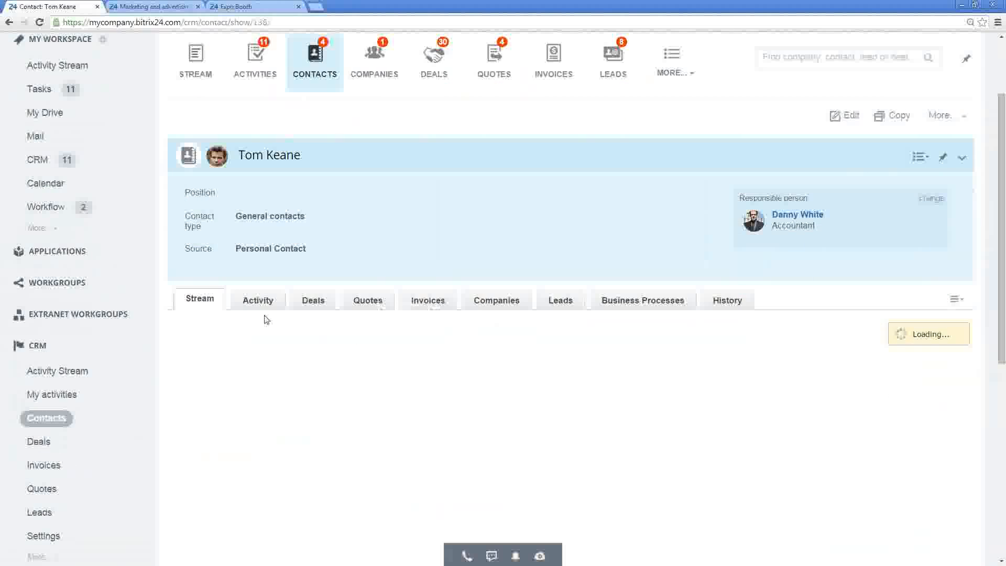
pyautogui.scroll(-2, 283, 330)
pyautogui.moveTo(224, 348); pyautogui.dragTo(393, 336)
pyautogui.click(362, 350)
pyautogui.scroll(1, 488, 345)
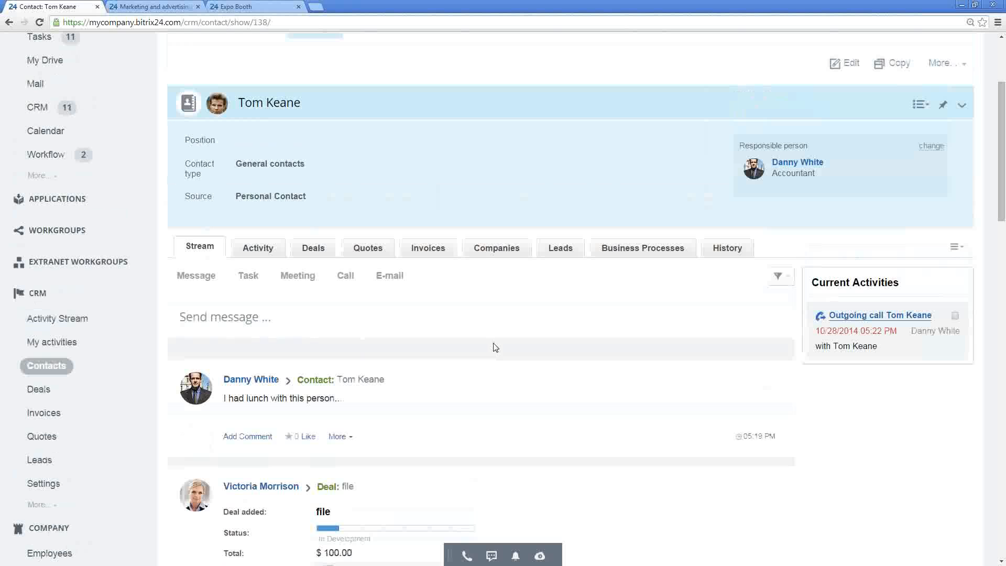
pyautogui.scroll(1, 495, 346)
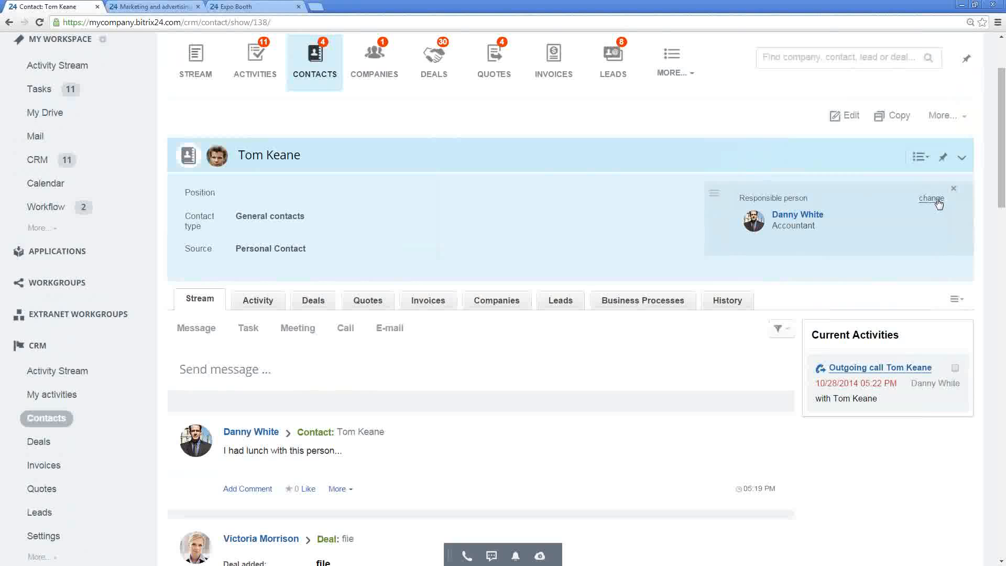
pyautogui.scroll(-1, 894, 200)
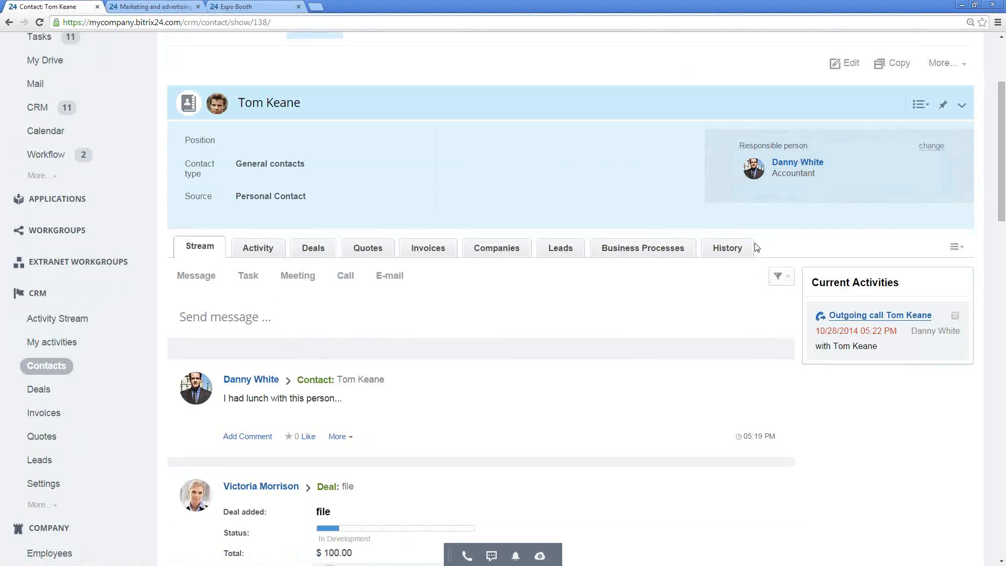
pyautogui.scroll(1, 587, 198)
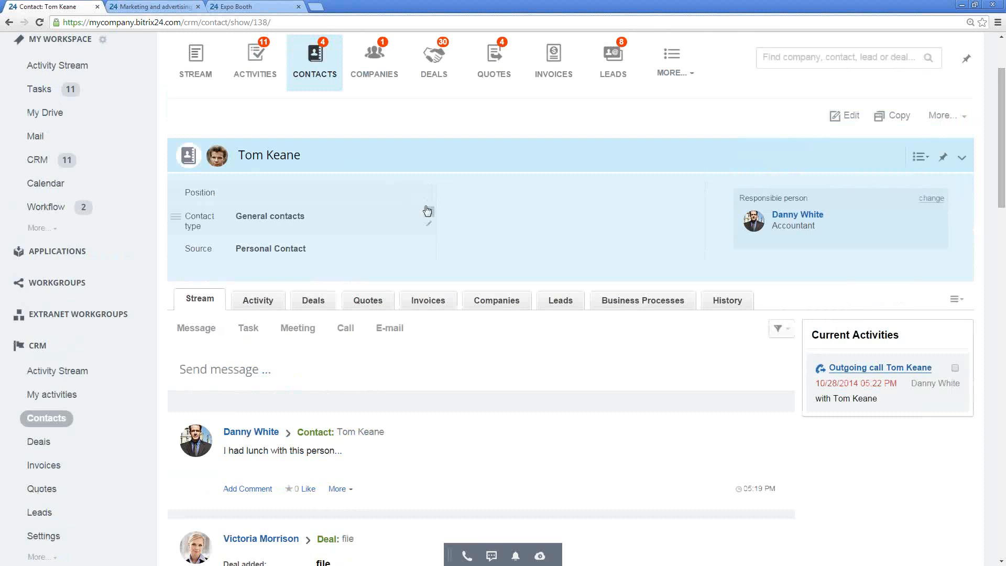
pyautogui.scroll(-1, 435, 213)
pyautogui.scroll(-2, 543, 184)
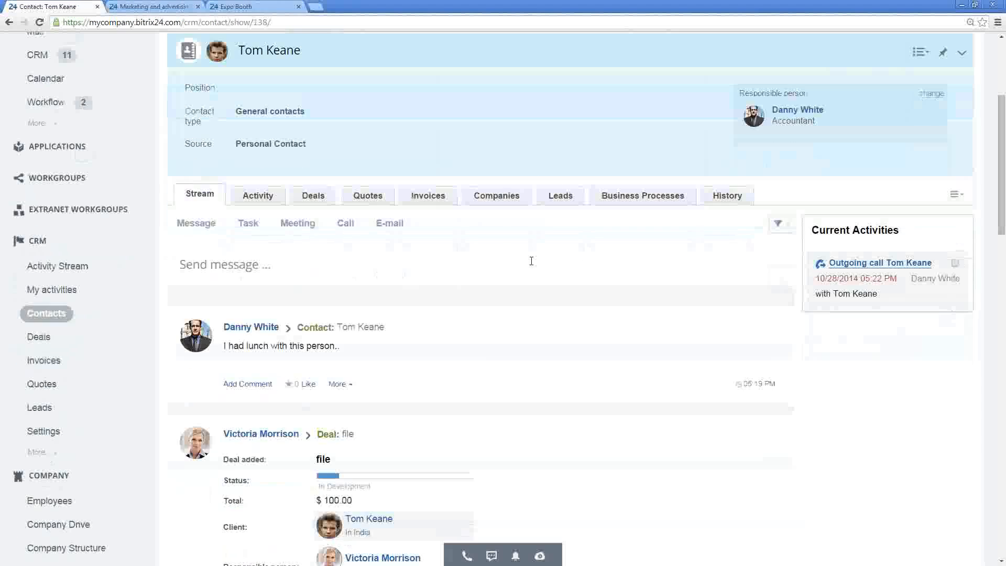
pyautogui.scroll(5, 528, 308)
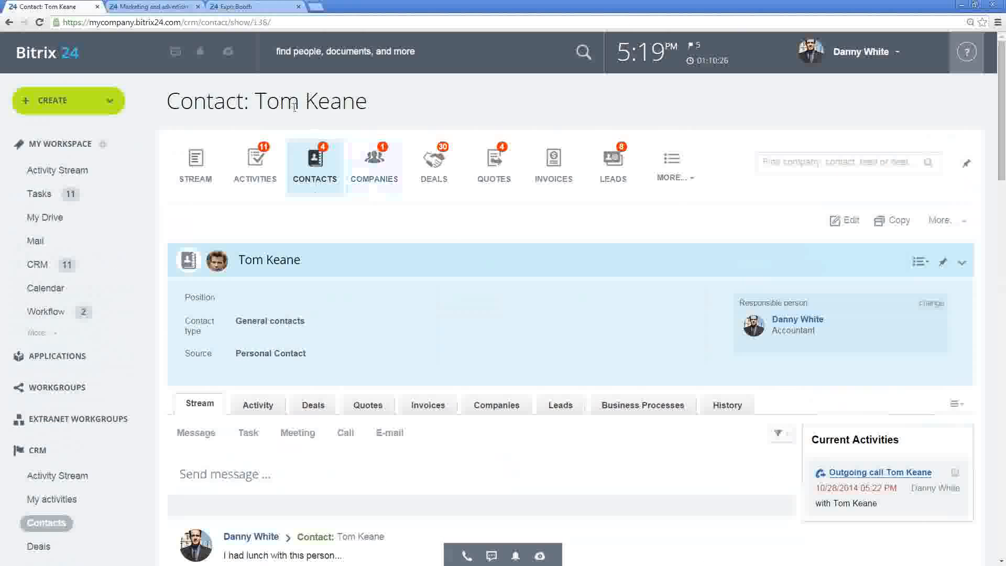
pyautogui.scroll(-2, 449, 299)
pyautogui.scroll(-1, 420, 377)
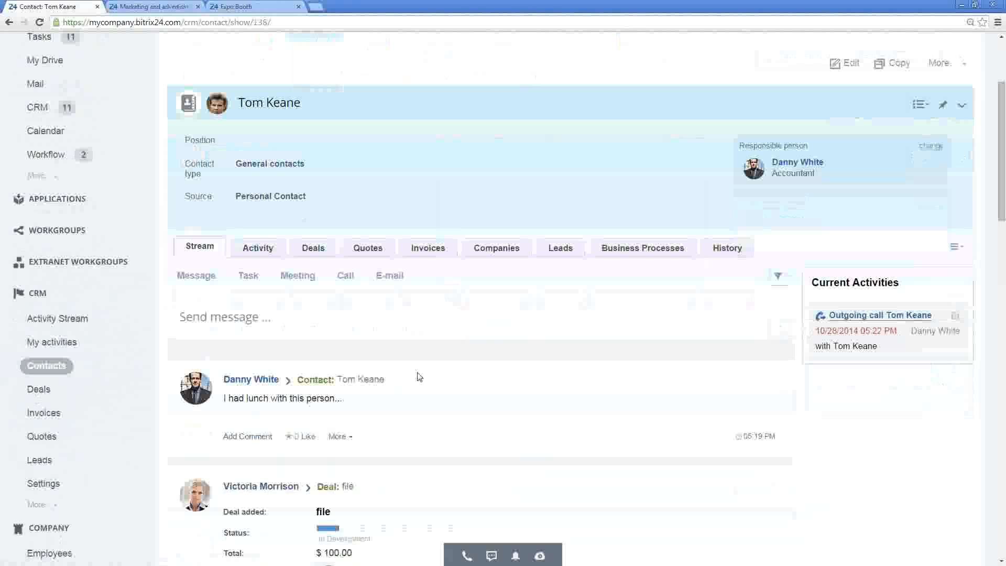
pyautogui.scroll(1, 448, 376)
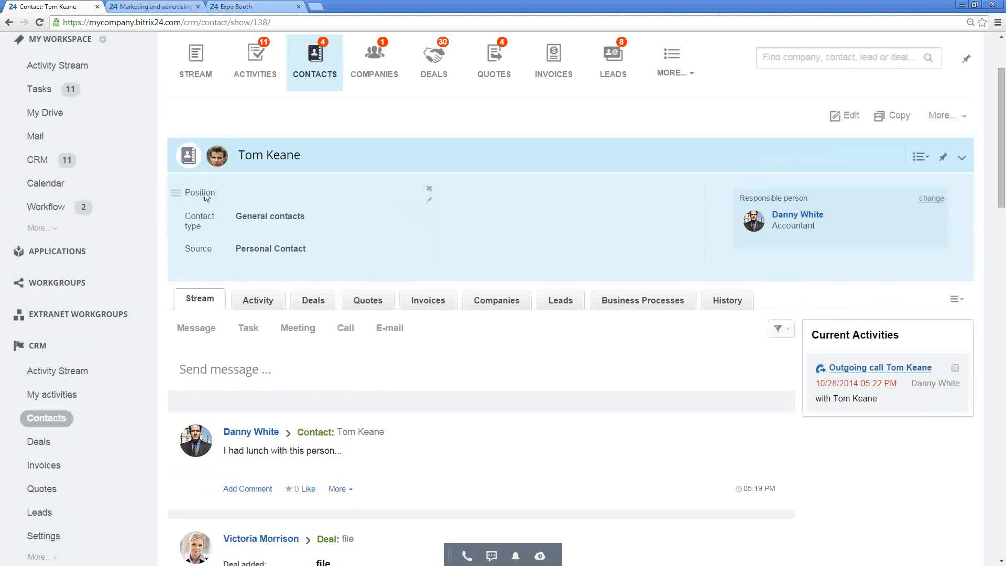
pyautogui.scroll(1, 404, 187)
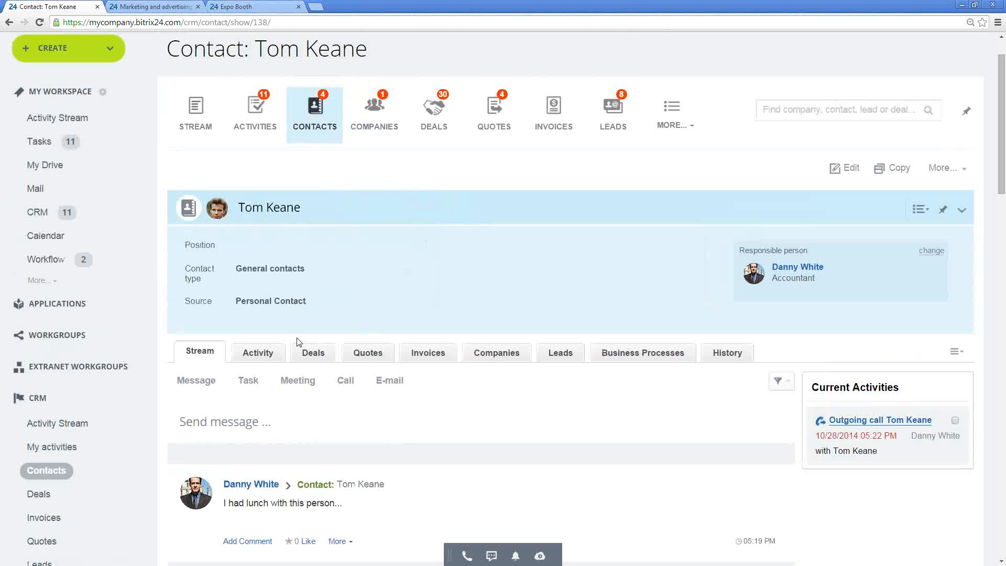
# Review the contact's Activity and Deals tabs, then go to the CRM activity stream.
pyautogui.click(266, 353)
pyautogui.scroll(-1, 312, 357)
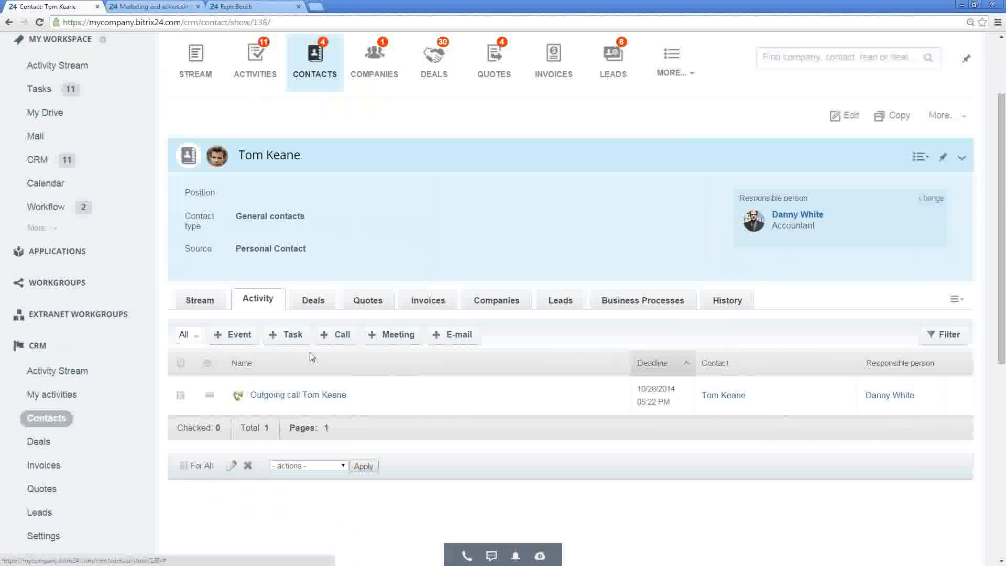
pyautogui.click(315, 310)
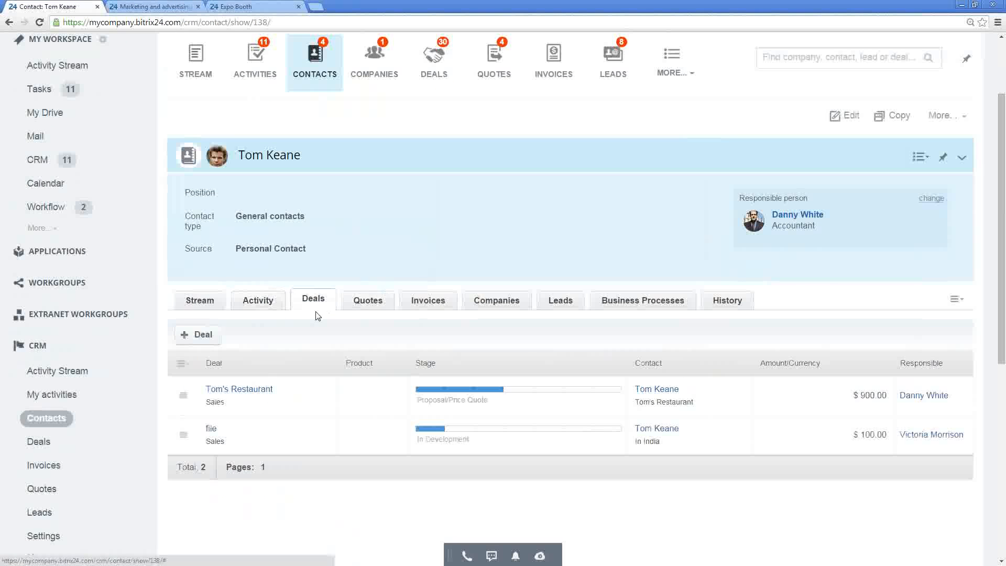
pyautogui.click(268, 301)
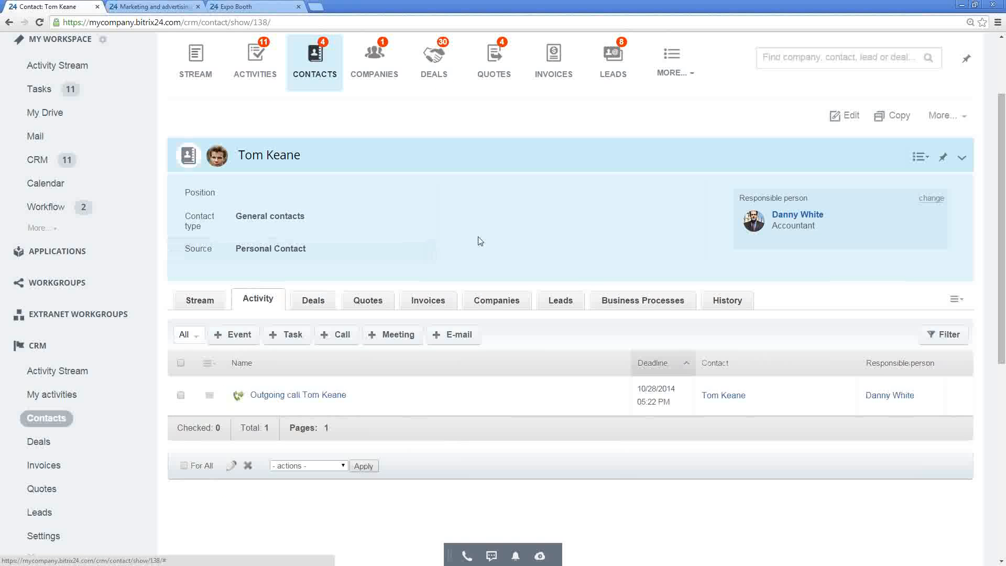
pyautogui.scroll(3, 472, 242)
pyautogui.click(195, 167)
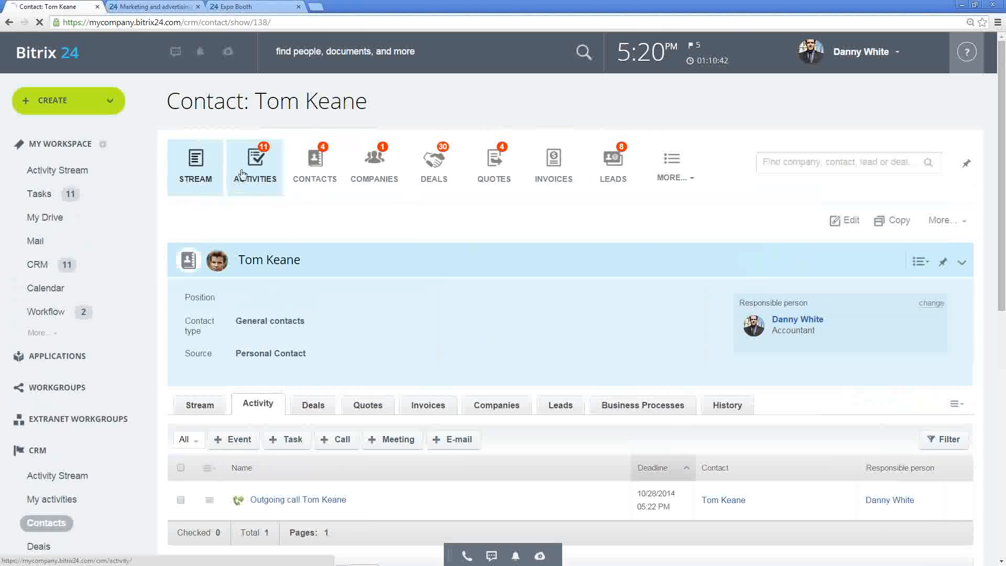
pyautogui.scroll(-1, 496, 297)
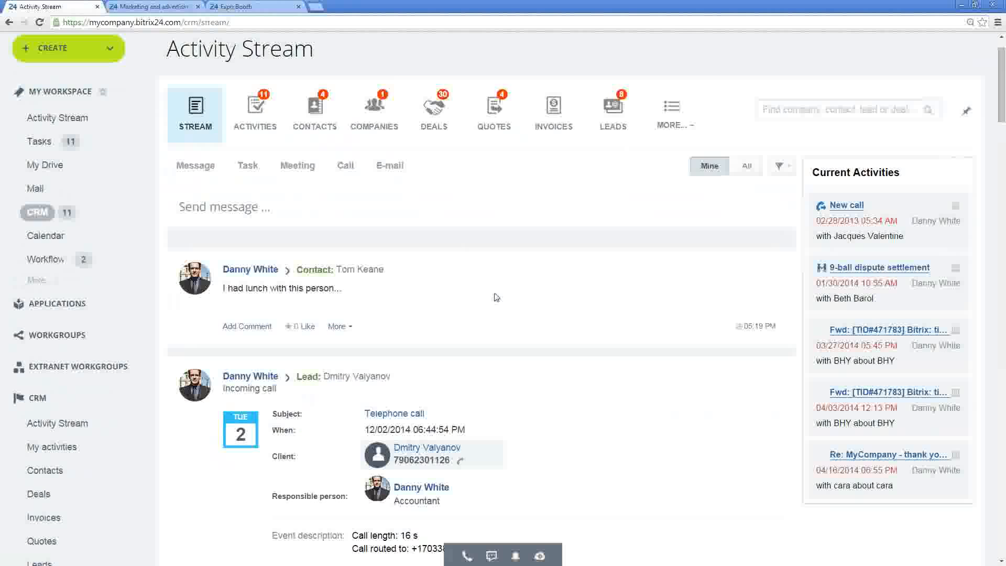
pyautogui.scroll(-1, 503, 273)
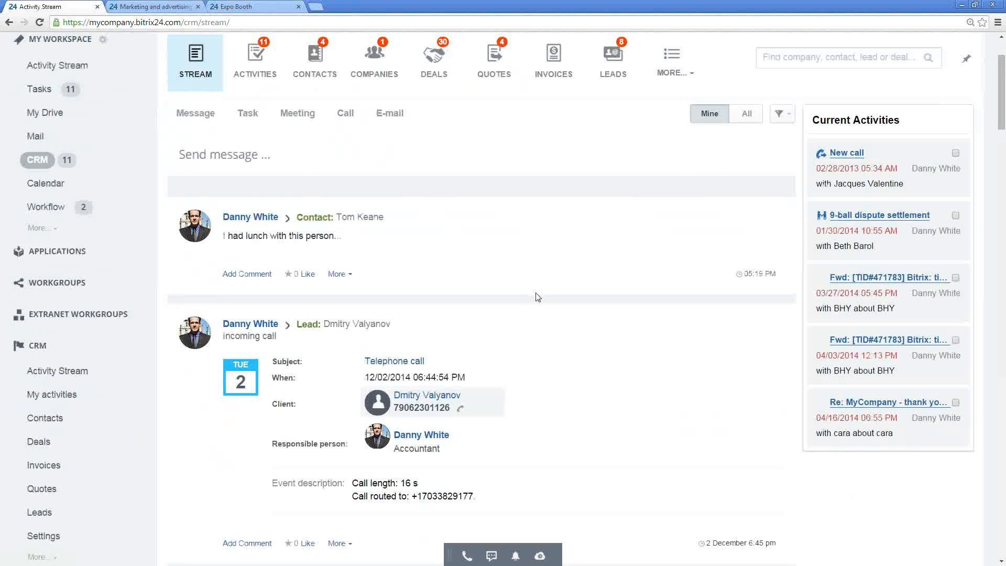
pyautogui.scroll(-8, 538, 297)
pyautogui.scroll(-5, 264, 358)
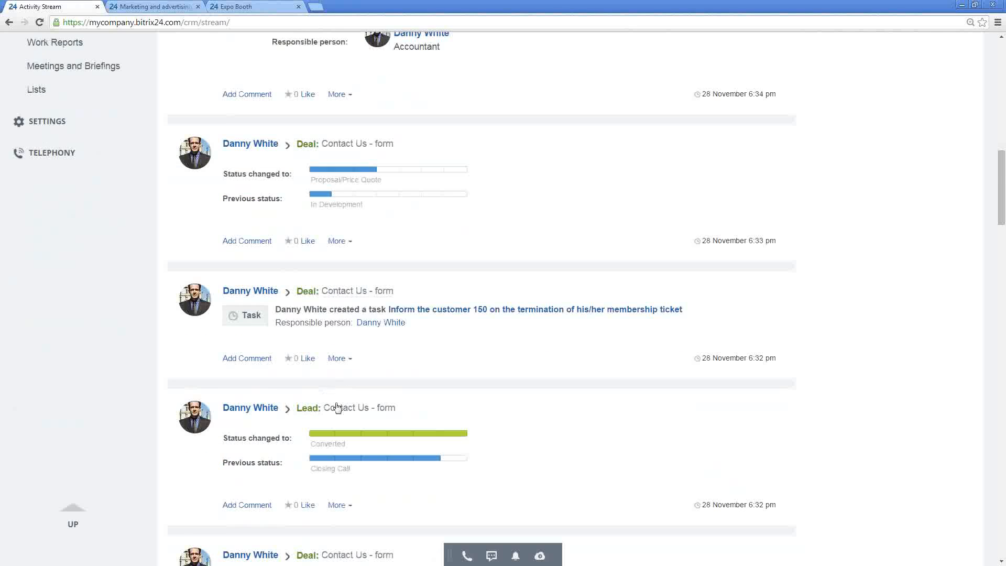
pyautogui.scroll(-7, 337, 407)
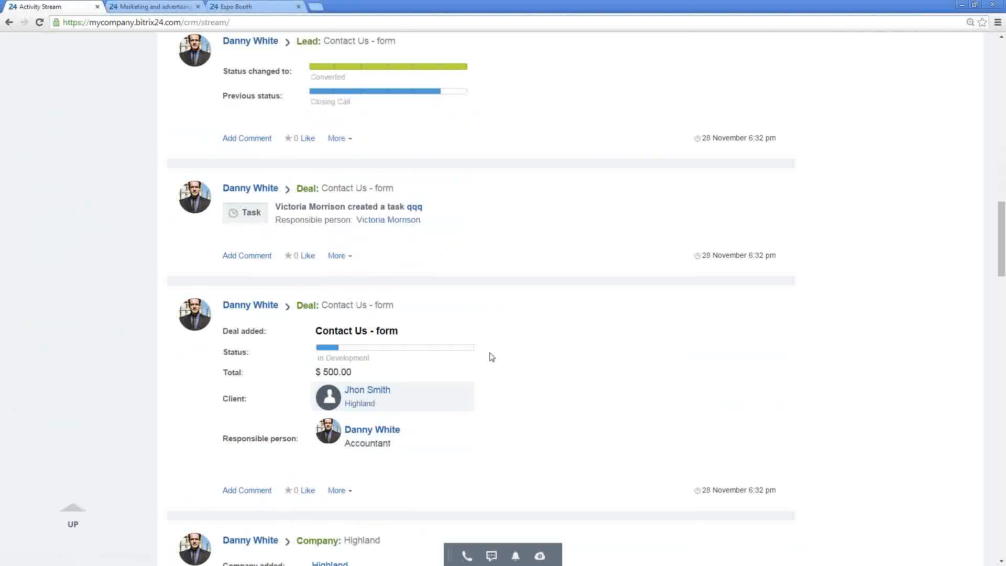
pyautogui.scroll(20, 496, 349)
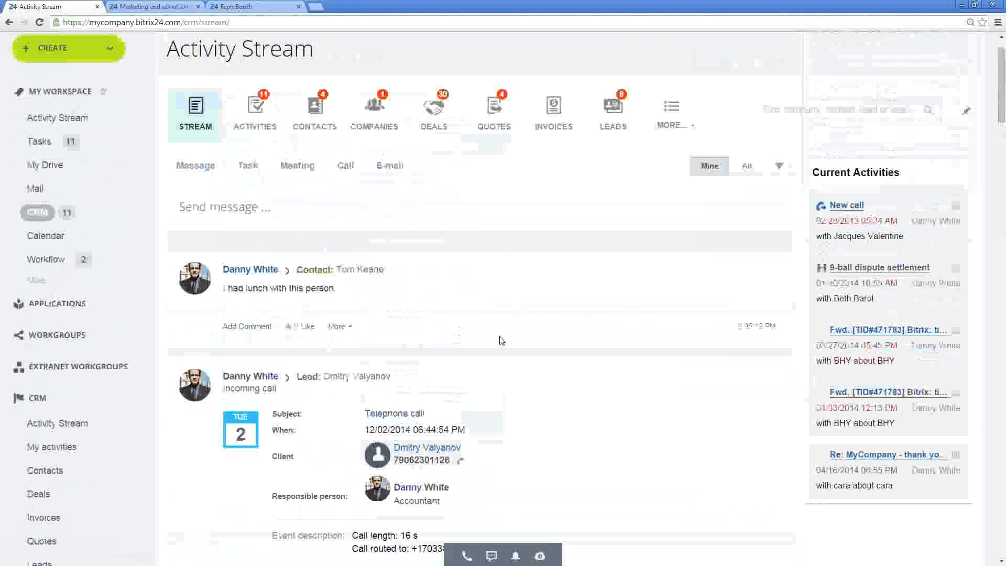
pyautogui.scroll(1, 499, 292)
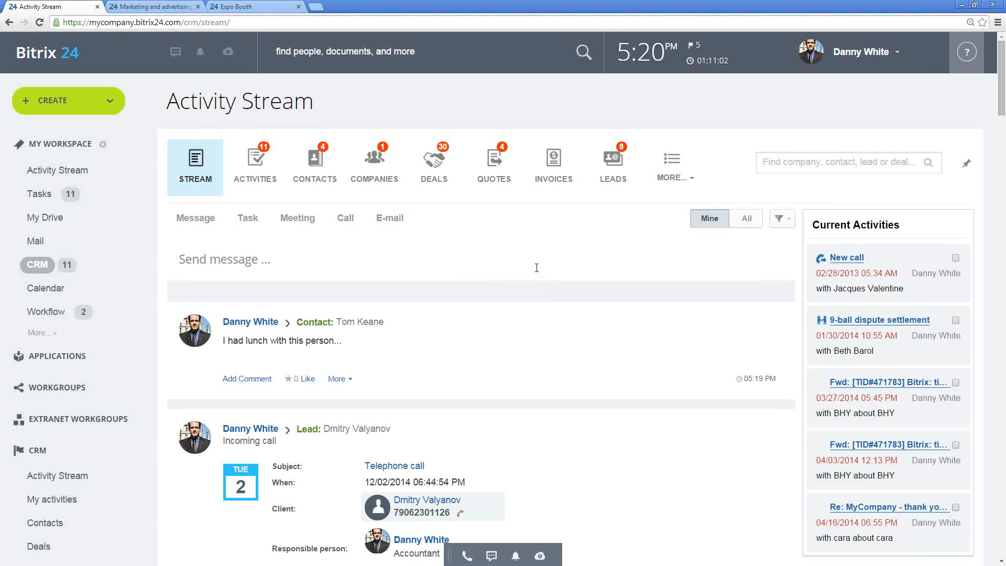
# Open My activities and scroll through the calls, meetings and e-mails sorted by deadline.
pyautogui.click(255, 166)
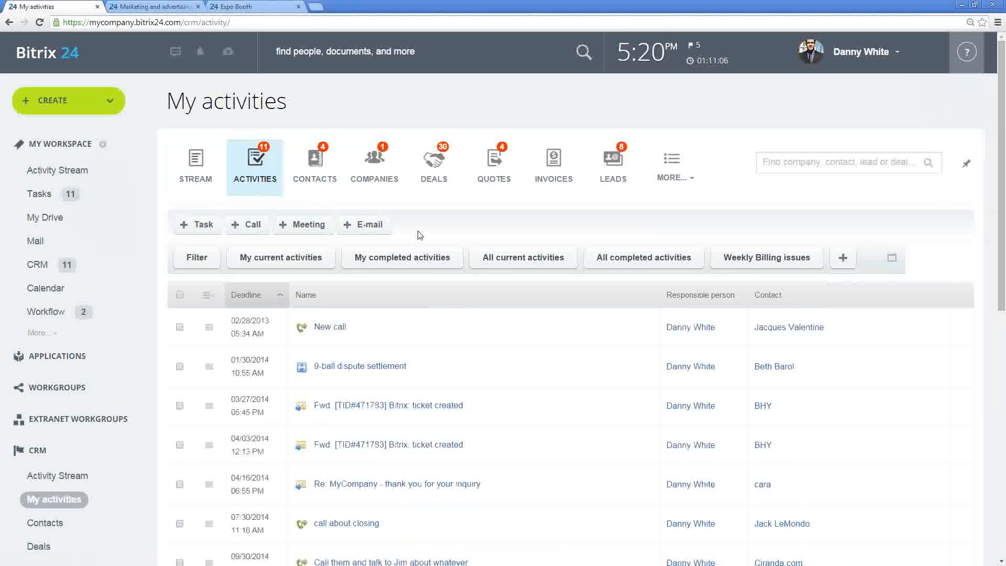
pyautogui.scroll(-2, 381, 368)
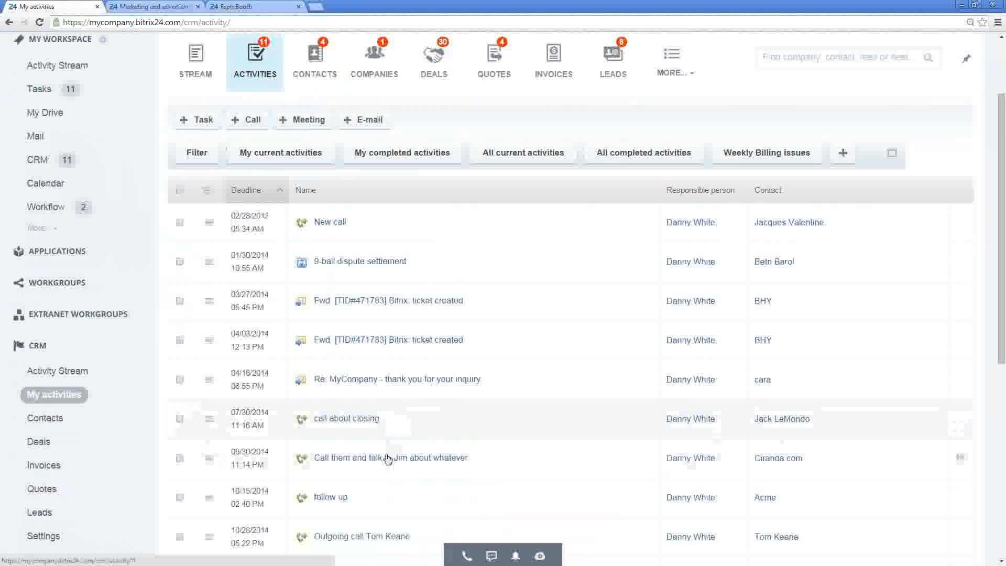
pyautogui.scroll(2, 358, 369)
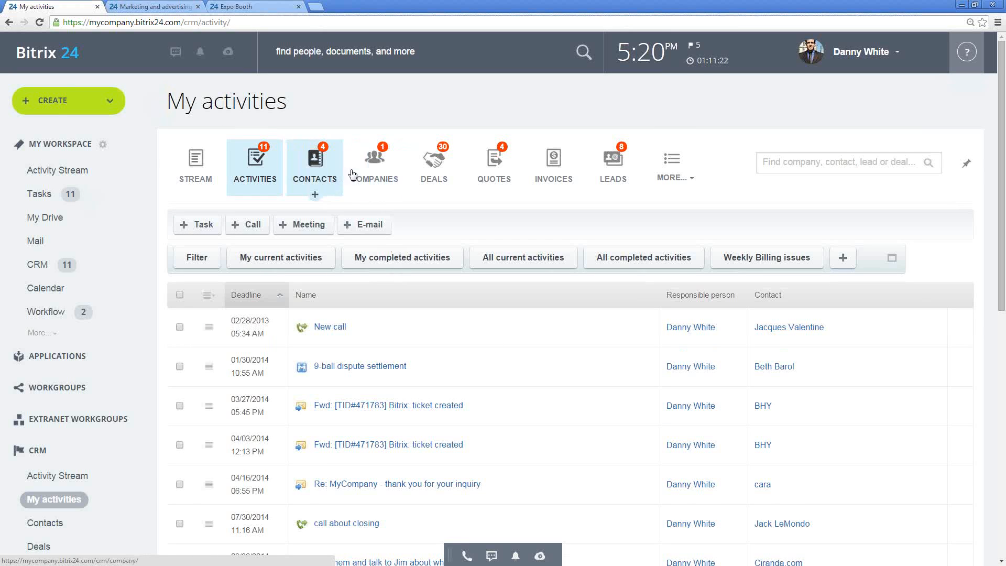
# Open the CRM Leads list showing converted leads with phones, e-mails and activities.
pyautogui.click(612, 163)
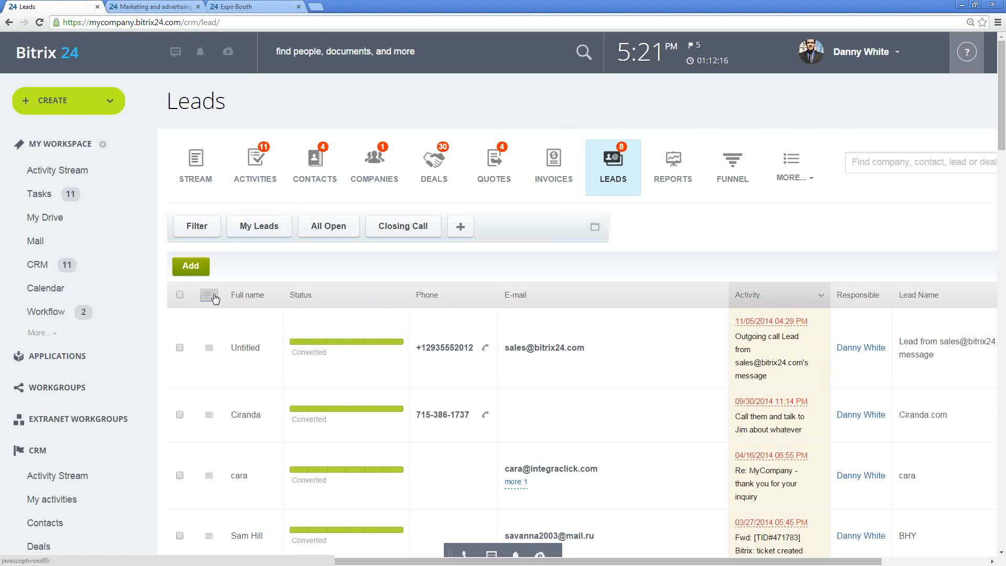
pyautogui.scroll(-1, 210, 297)
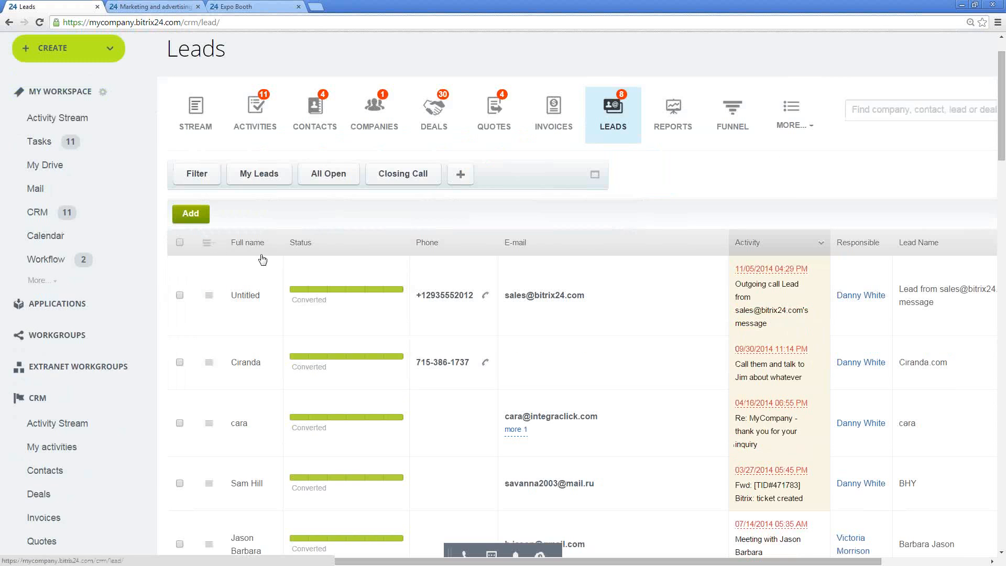
pyautogui.scroll(-2, 787, 251)
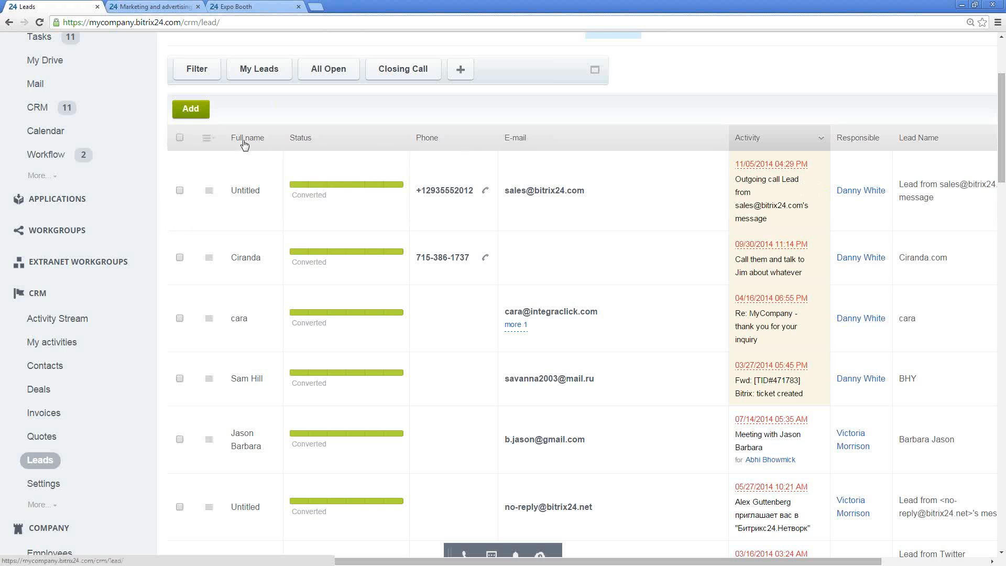
# Hide the Lead Name column from the leads grid and redraw the table.
pyautogui.click(215, 141)
pyautogui.moveTo(265, 181)
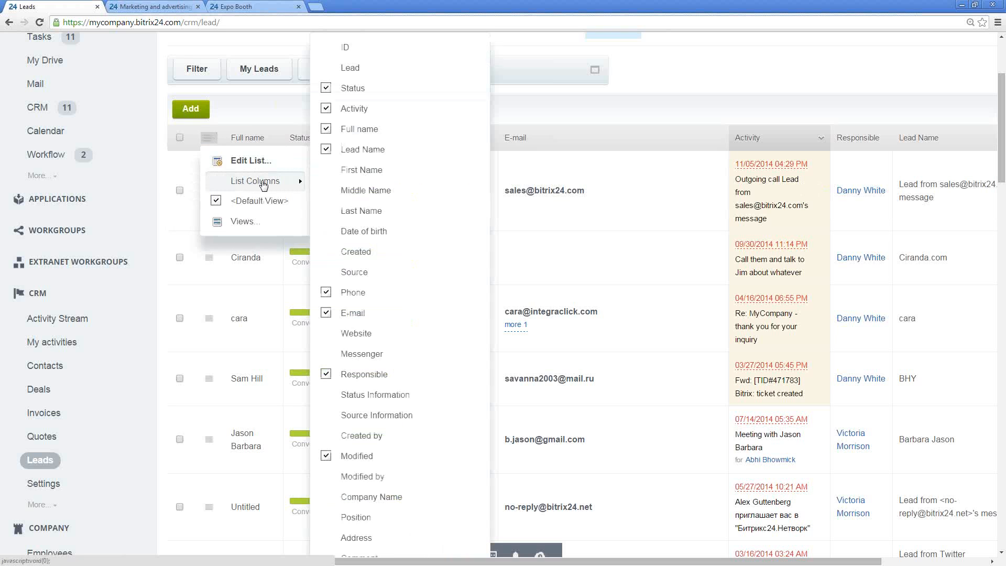
pyautogui.click(326, 150)
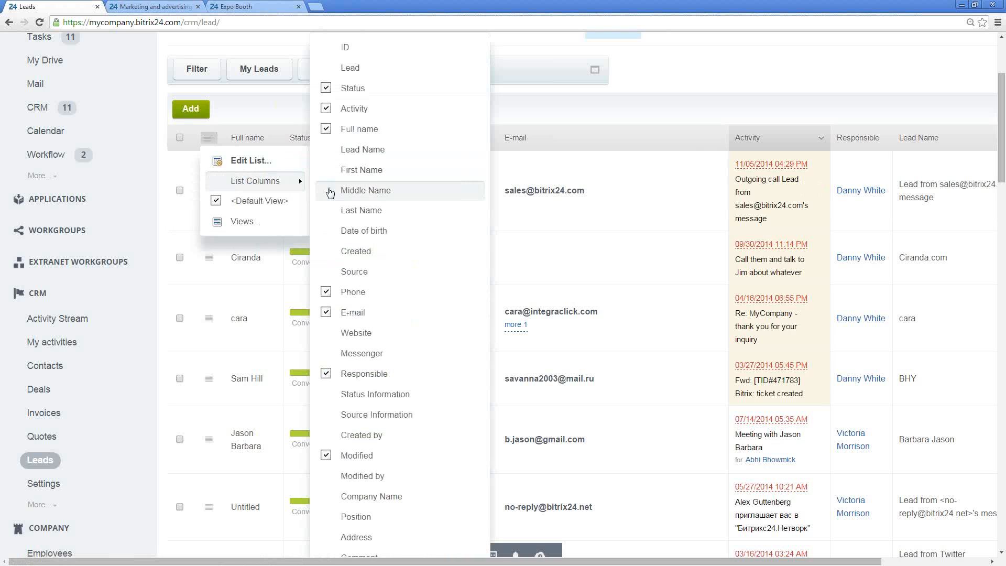
pyautogui.click(591, 121)
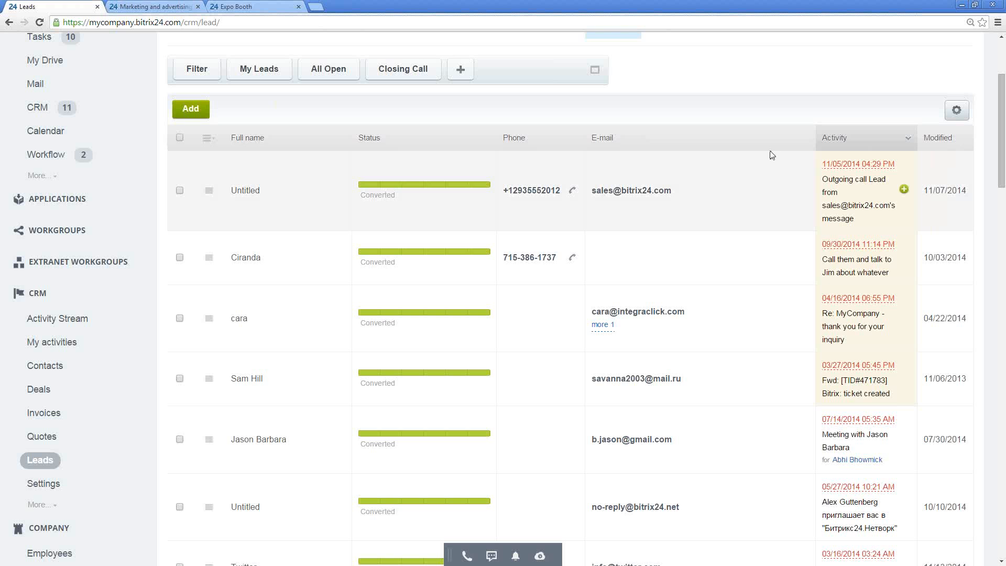
pyautogui.scroll(1, 335, 181)
pyautogui.scroll(2, 334, 180)
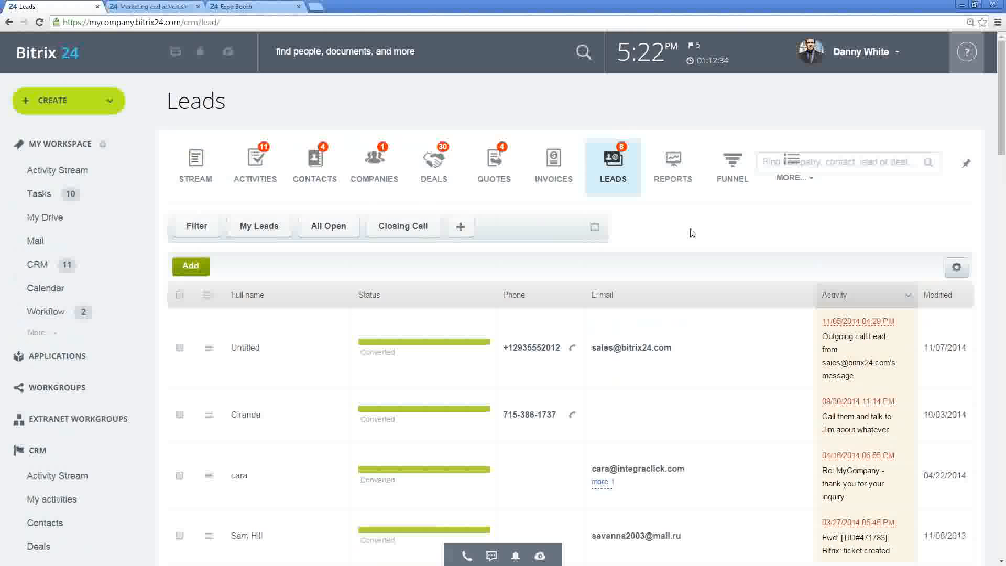
pyautogui.scroll(-1, 403, 279)
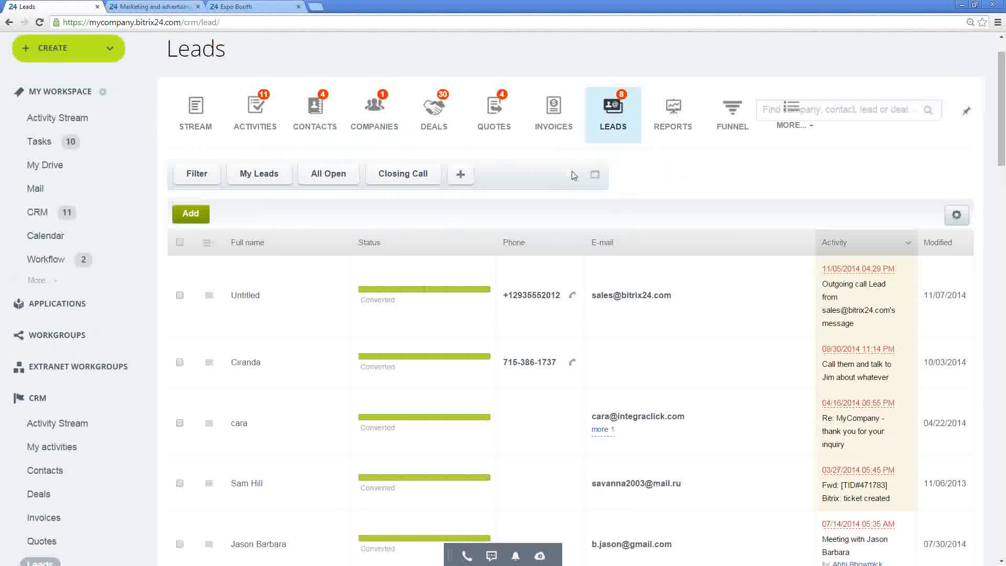
# Apply the All Open filter so only open leads are listed.
pyautogui.click(324, 175)
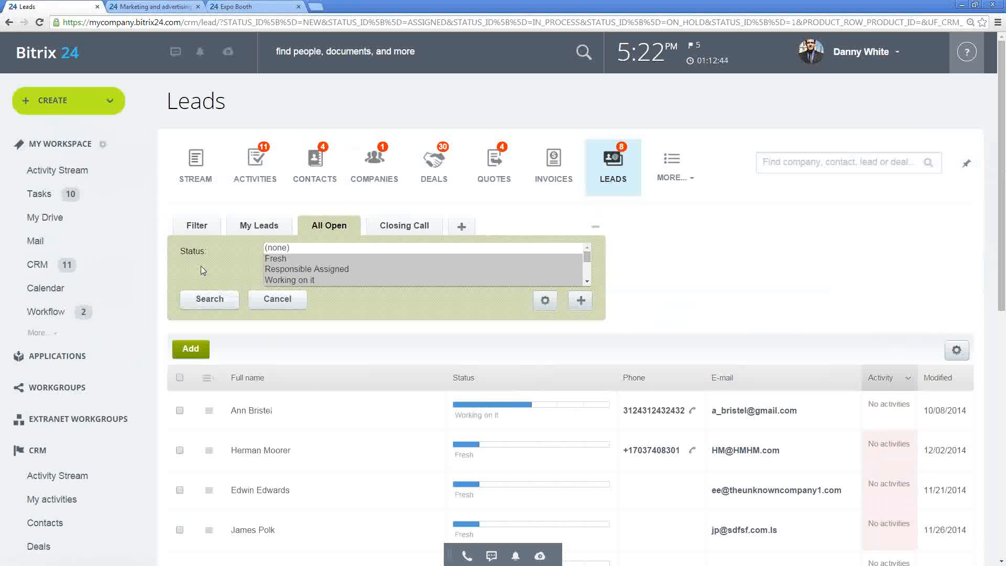
pyautogui.scroll(-3, 288, 263)
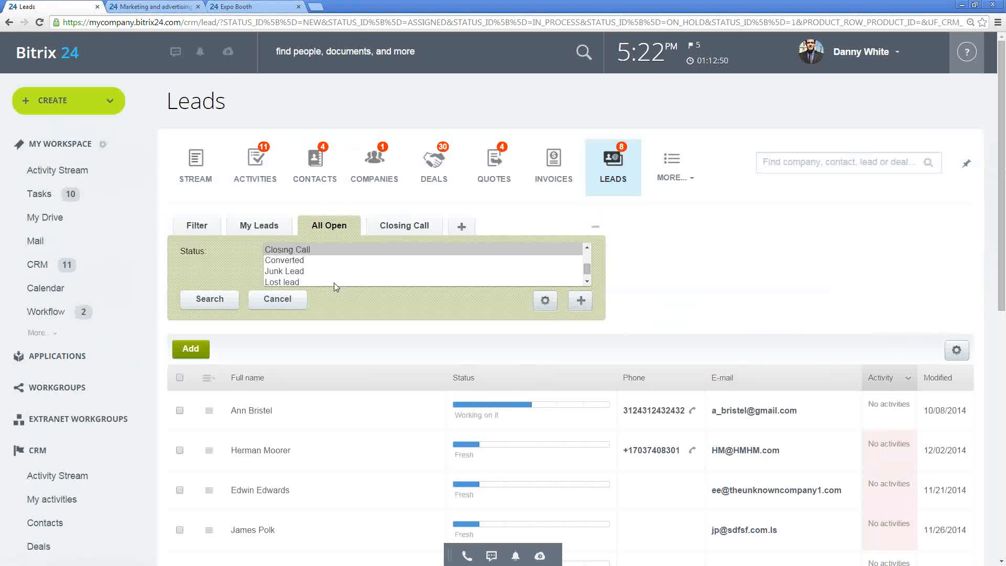
pyautogui.scroll(3, 334, 282)
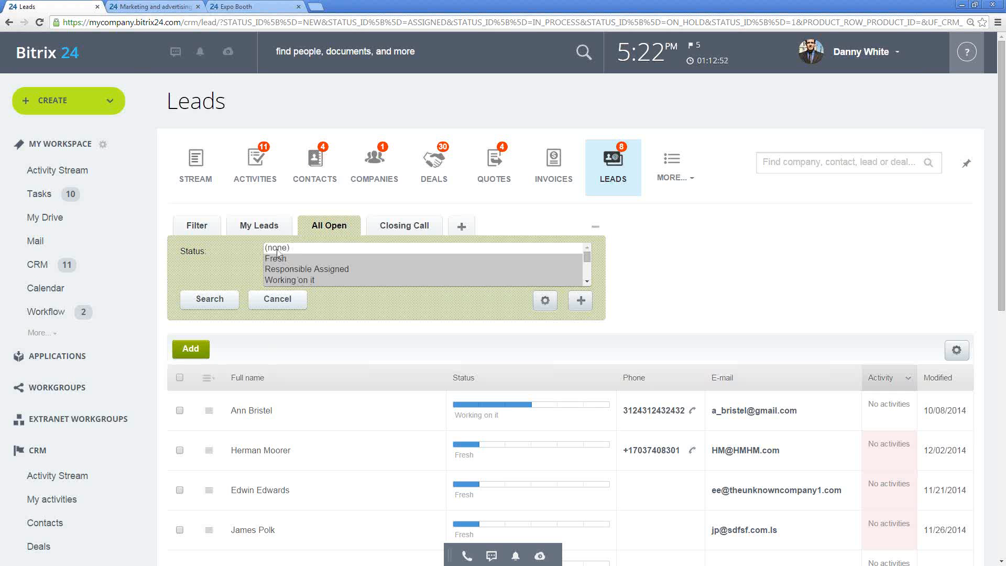
# Browse the list of extra fields that can be added to the filter.
pyautogui.click(581, 300)
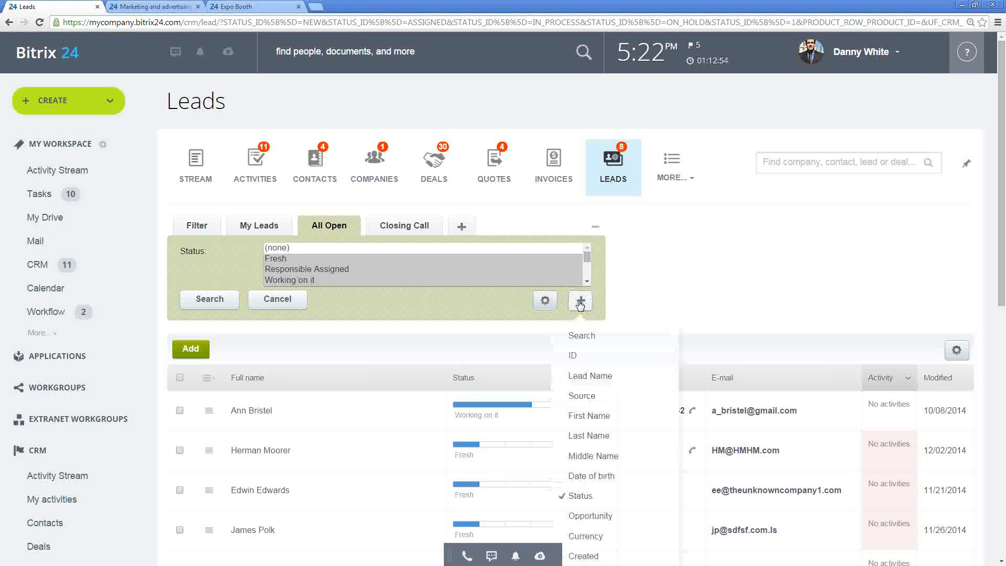
pyautogui.scroll(-2, 591, 346)
pyautogui.scroll(-2, 592, 356)
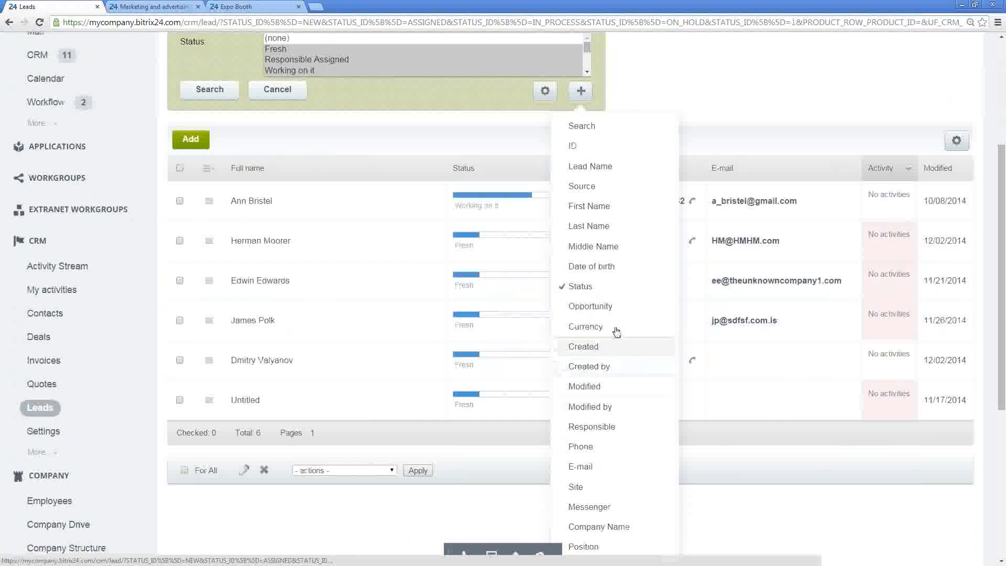
pyautogui.click(682, 94)
pyautogui.scroll(1, 669, 106)
pyautogui.scroll(2, 670, 106)
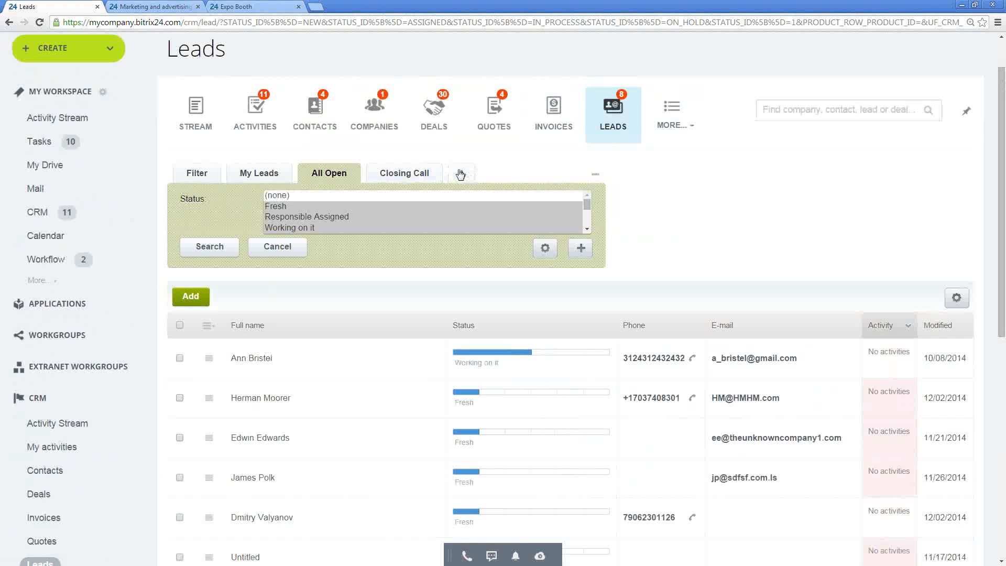
# Look through the full lead filter form and its fields.
pyautogui.click(197, 178)
pyautogui.scroll(-1, 336, 220)
pyautogui.scroll(-3, 349, 215)
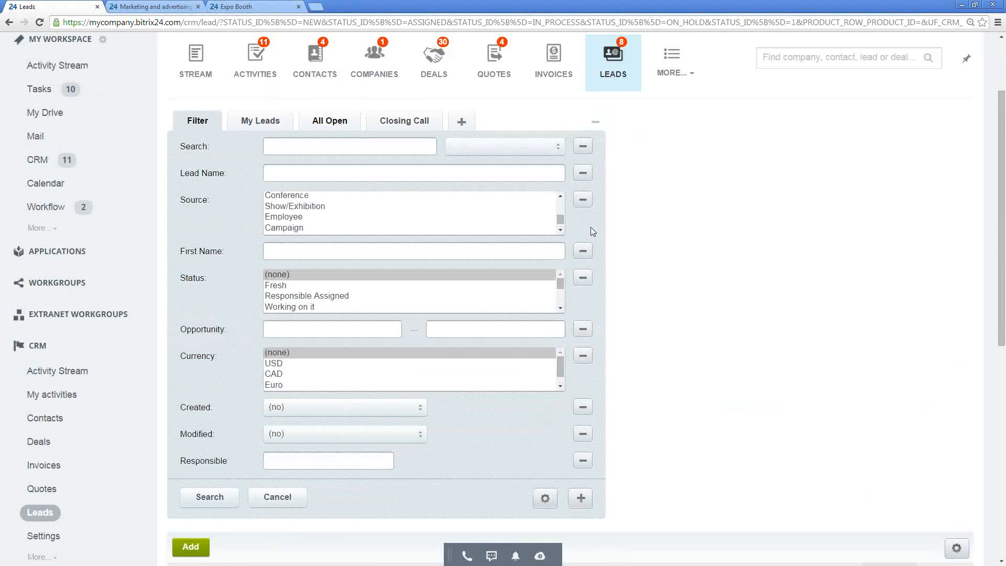
pyautogui.scroll(-8, 590, 228)
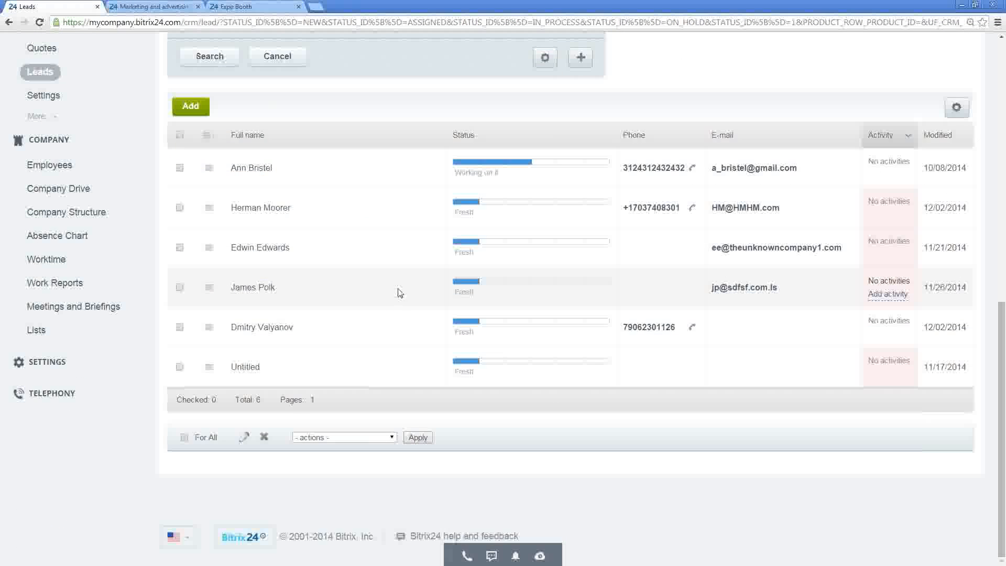
pyautogui.scroll(7, 391, 265)
pyautogui.scroll(2, 314, 139)
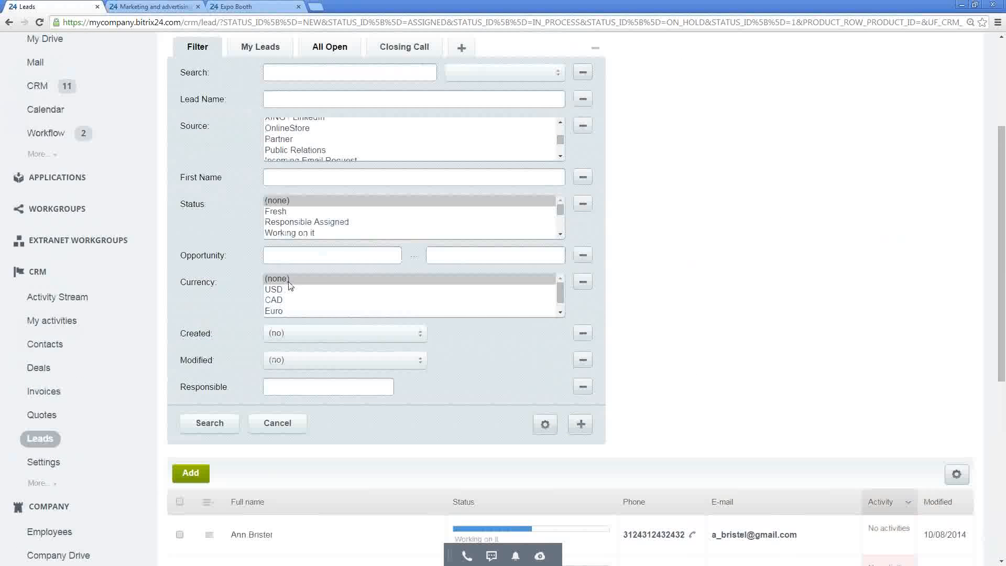
pyautogui.scroll(1, 303, 225)
pyautogui.scroll(-1, 327, 200)
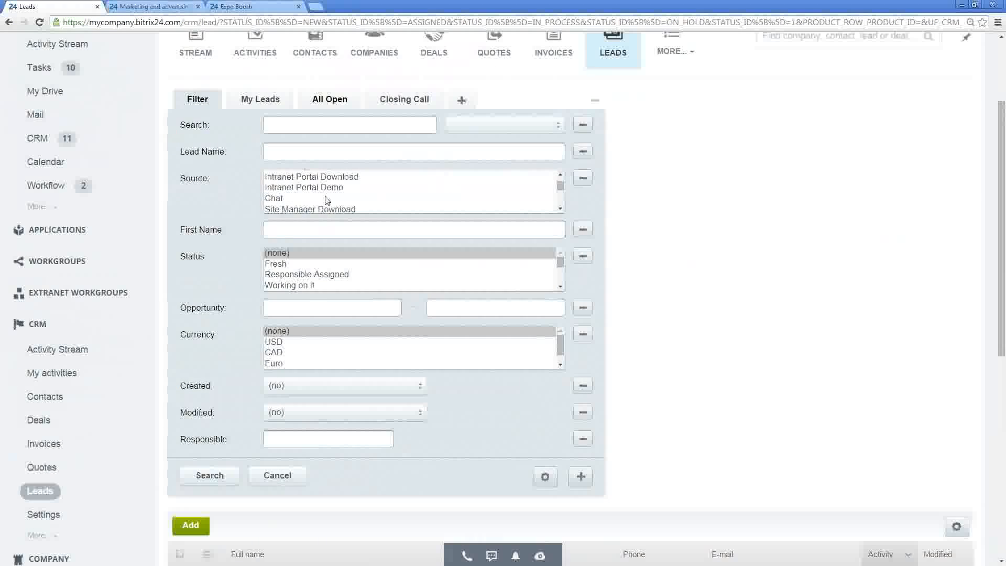
pyautogui.scroll(3, 327, 201)
pyautogui.scroll(-2, 242, 255)
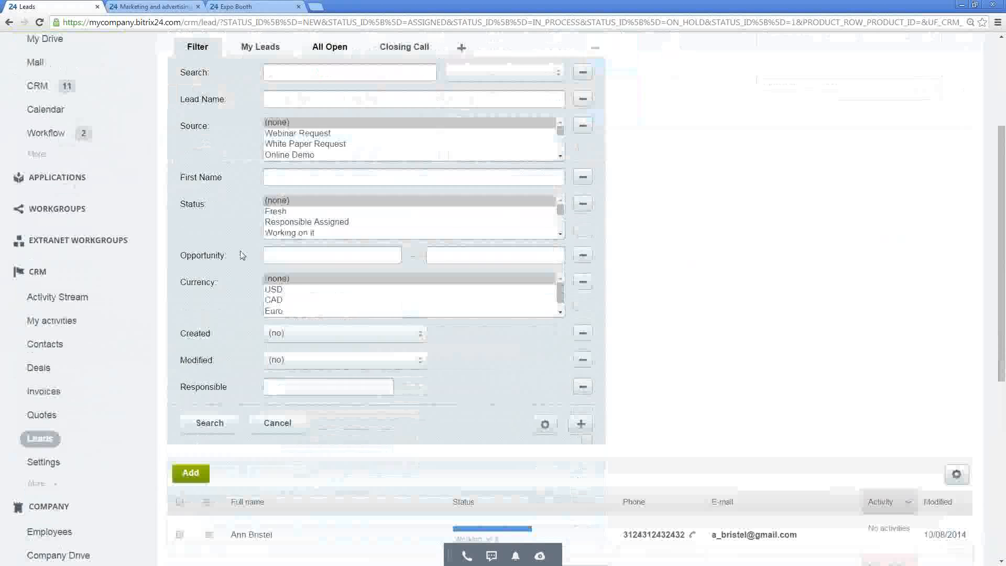
pyautogui.scroll(-1, 243, 255)
pyautogui.scroll(3, 243, 262)
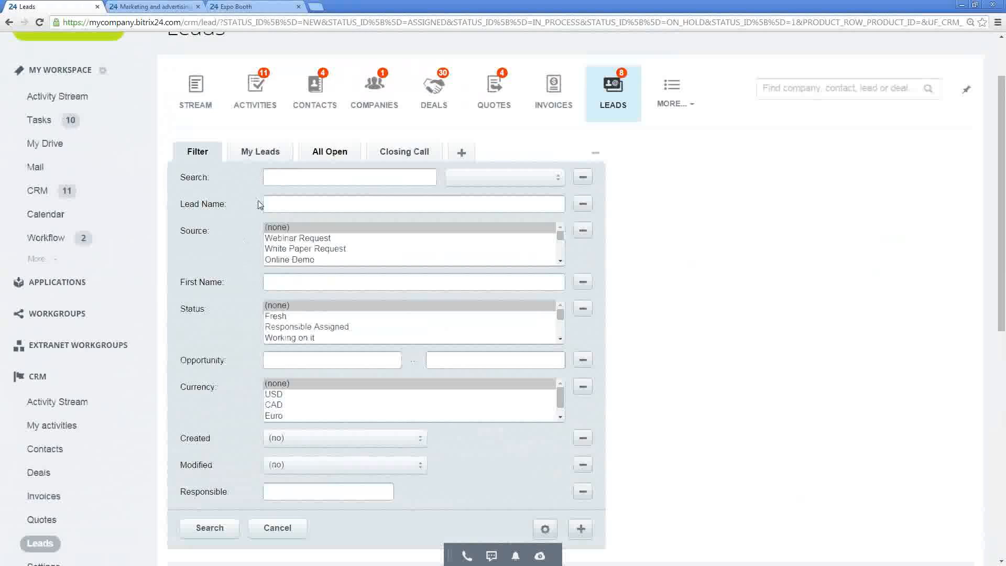
pyautogui.scroll(-6, 771, 315)
pyautogui.scroll(3, 703, 377)
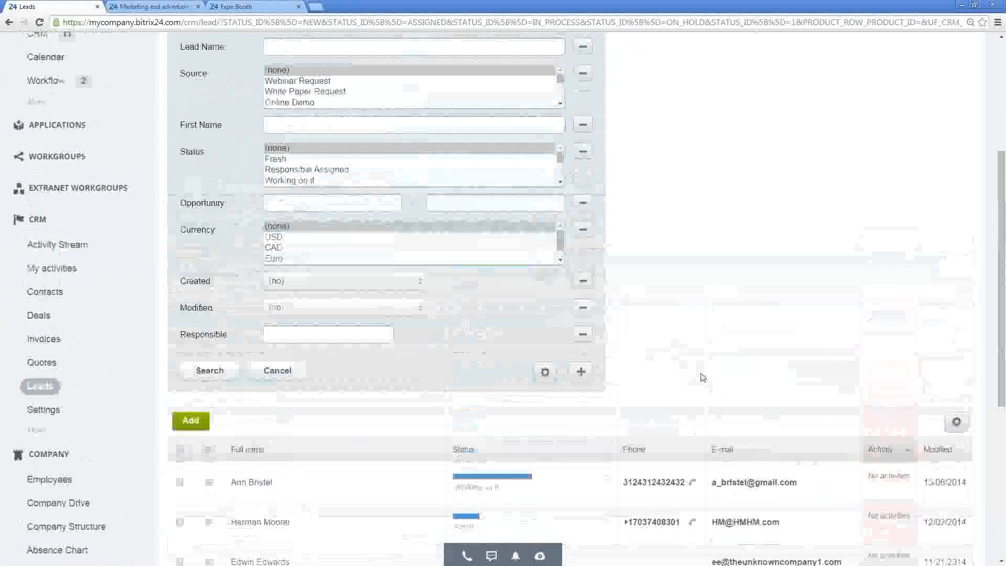
pyautogui.scroll(4, 703, 377)
# Return to the All Open filter, review its six leads, and collapse the filter panel.
pyautogui.click(322, 232)
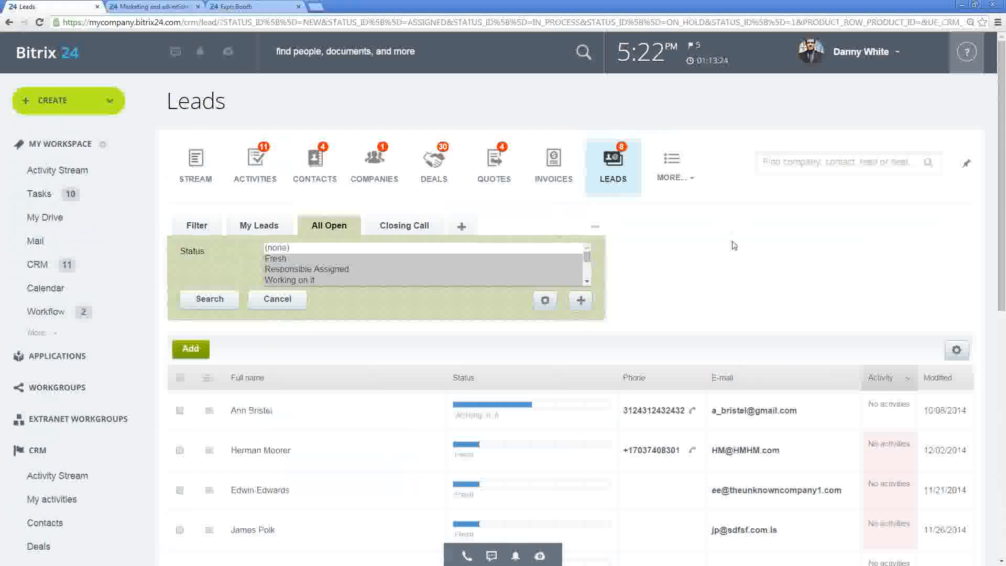
pyautogui.scroll(-1, 733, 241)
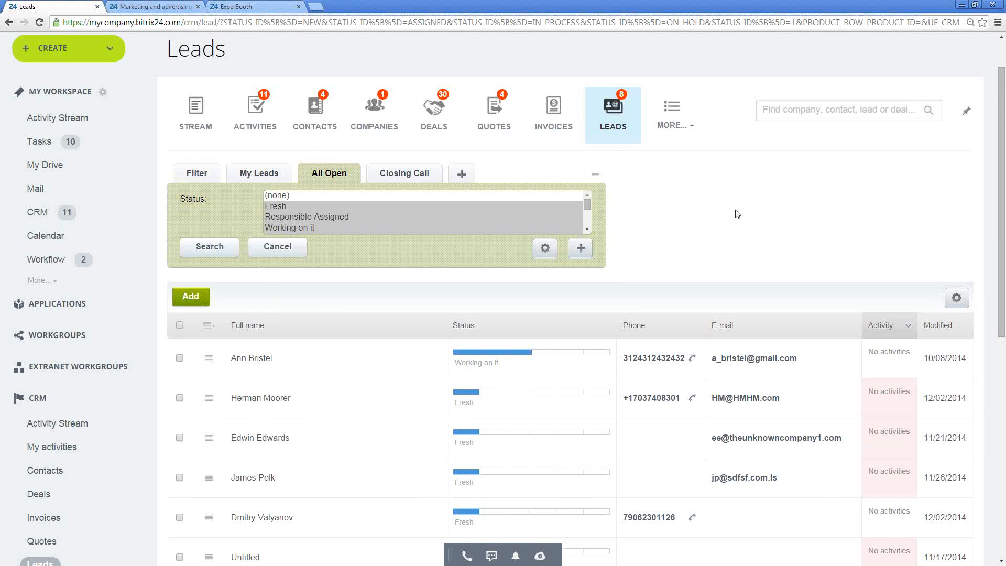
pyautogui.scroll(-1, 737, 209)
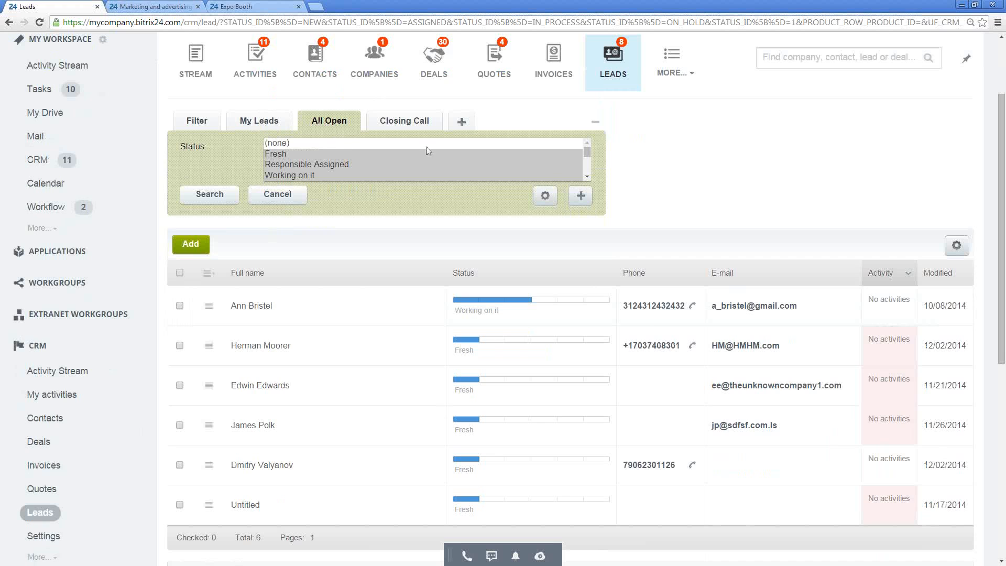
pyautogui.click(596, 122)
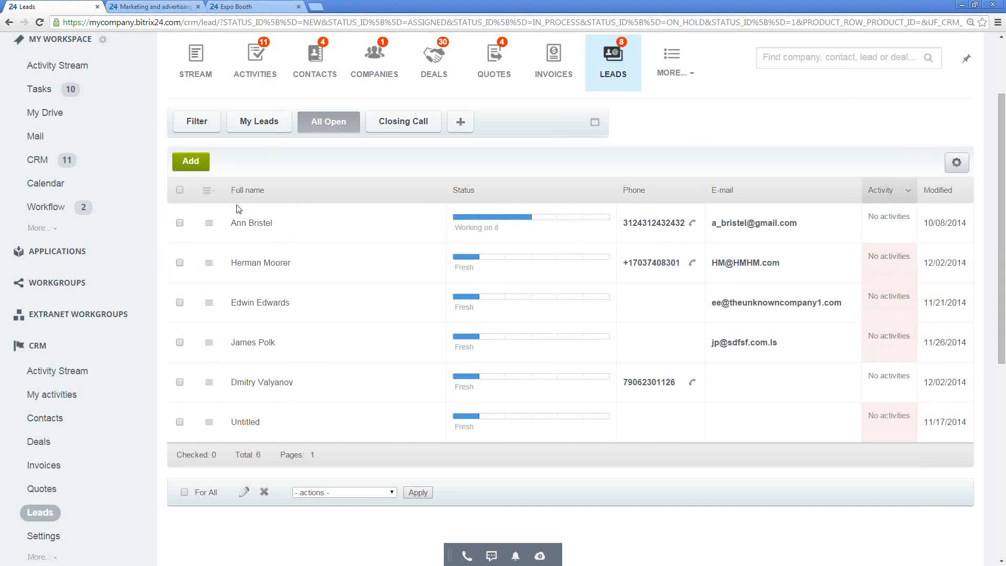
# Check and uncheck all leads, trying For All and cancelling its prompt.
pyautogui.click(180, 191)
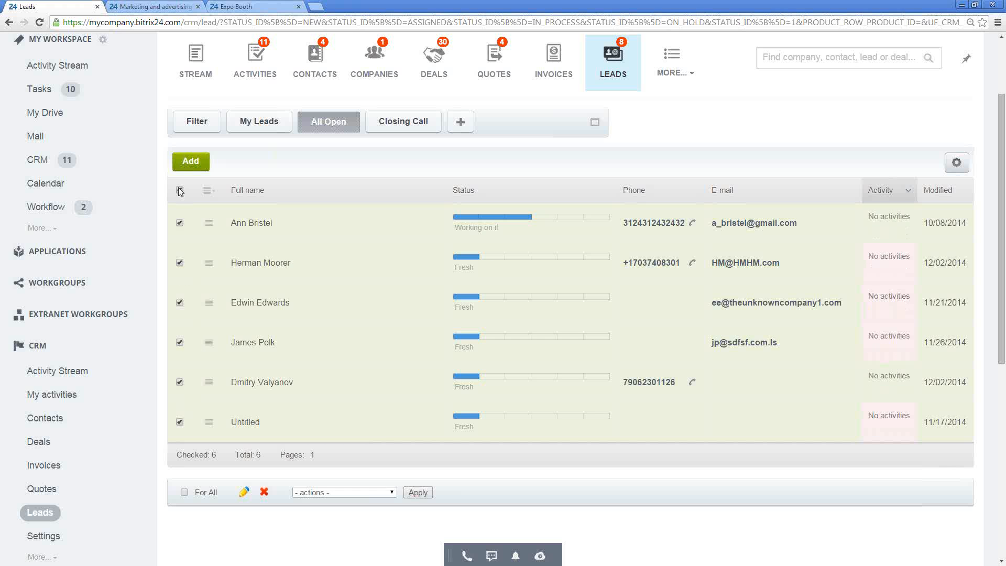
pyautogui.click(180, 191)
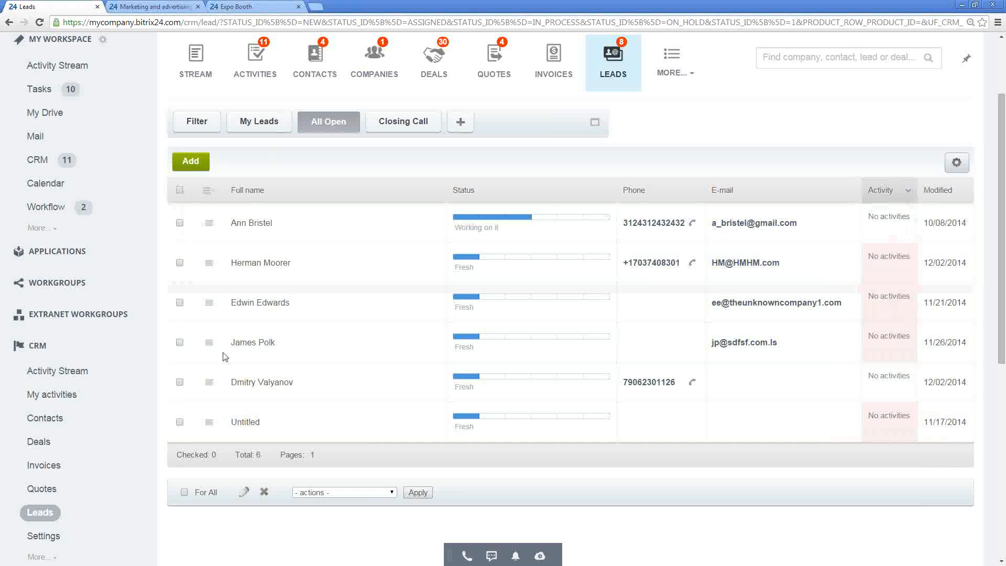
pyautogui.click(185, 493)
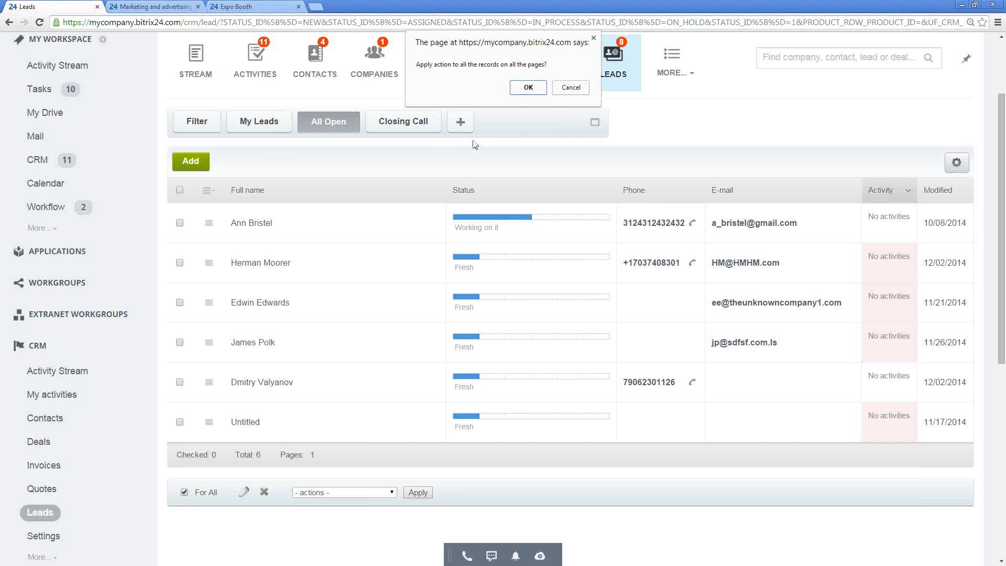
pyautogui.click(569, 91)
pyautogui.click(179, 191)
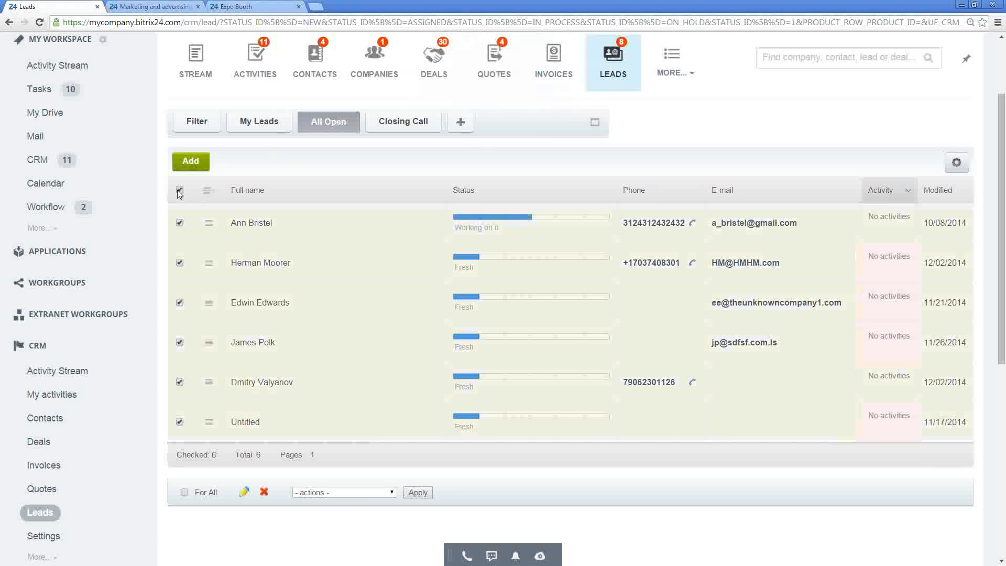
pyautogui.click(181, 193)
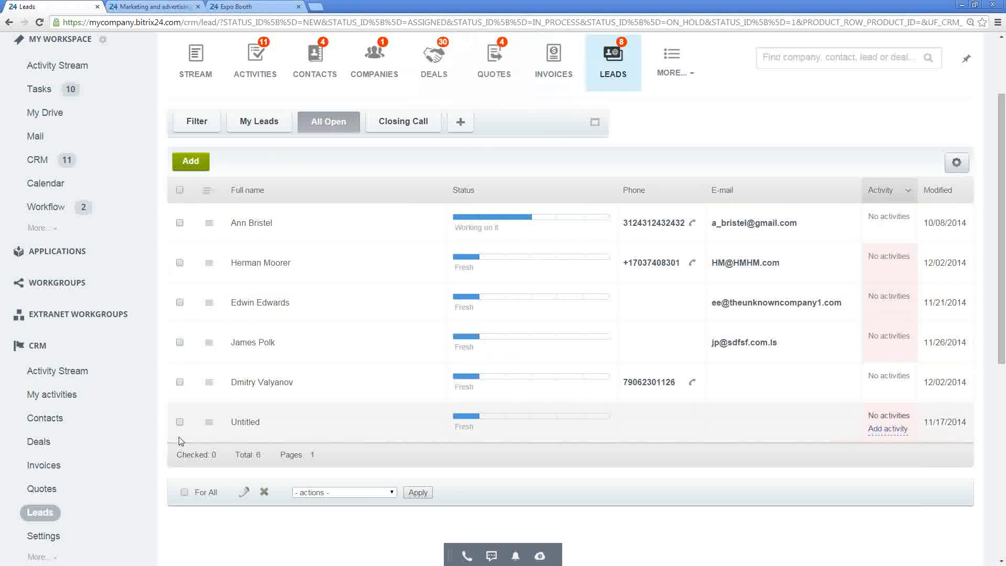
# Check the third and fourth leads, view the bulk actions list, then uncheck both.
pyautogui.click(179, 343)
pyautogui.click(180, 302)
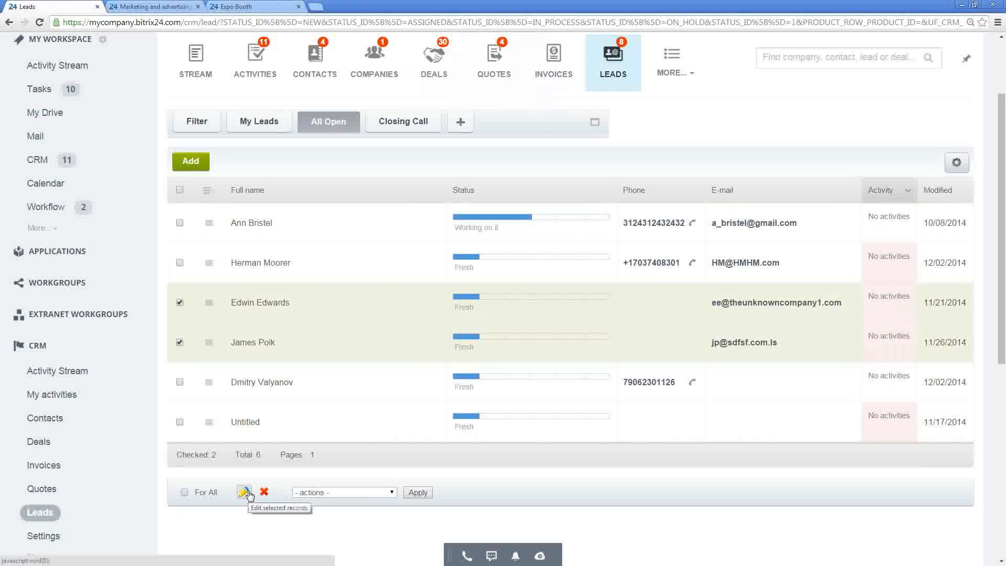
pyautogui.click(328, 492)
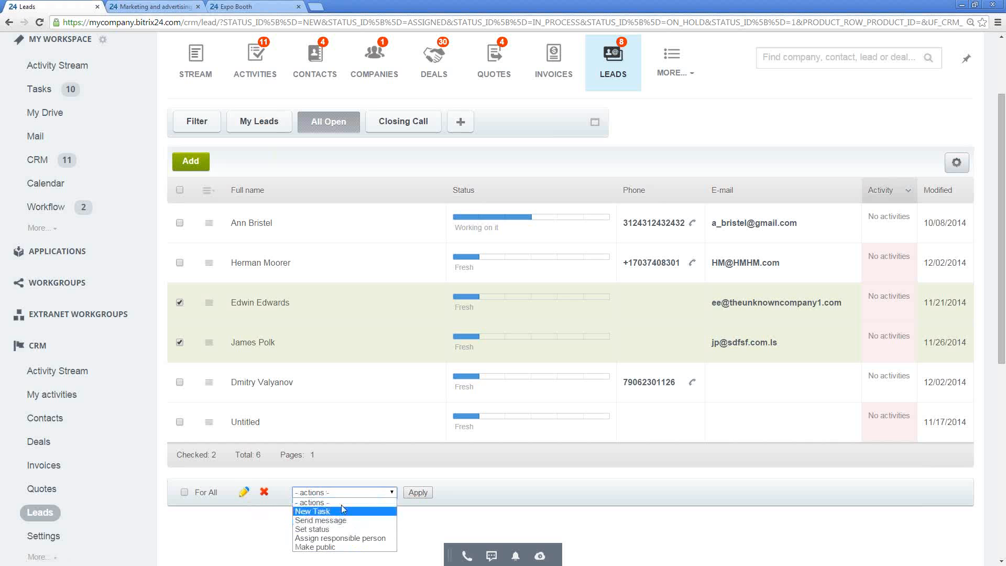
pyautogui.click(179, 302)
pyautogui.click(180, 342)
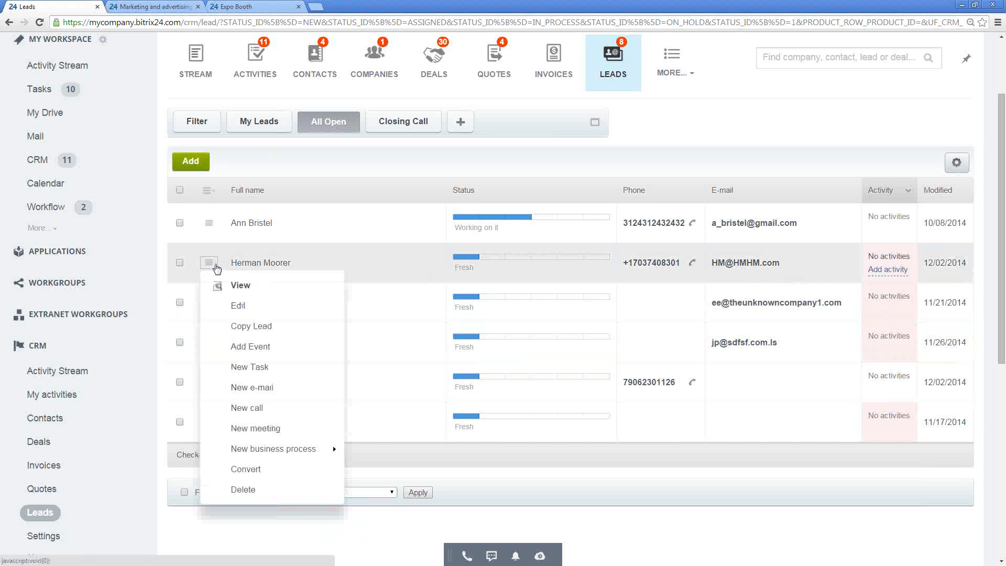
# Start an e-mail to the second lead from the Call request response template.
pyautogui.click(209, 263)
pyautogui.click(252, 387)
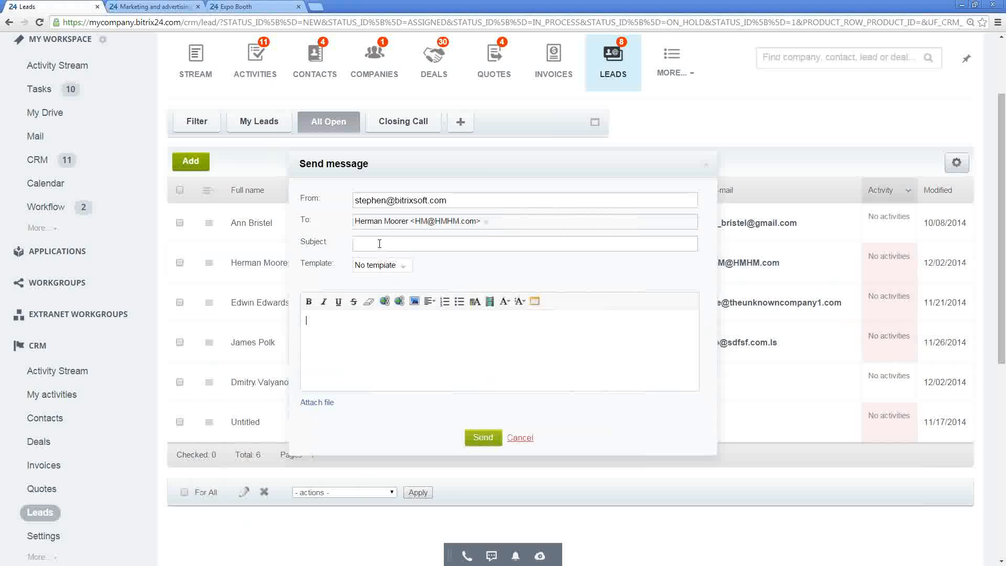
pyautogui.click(391, 269)
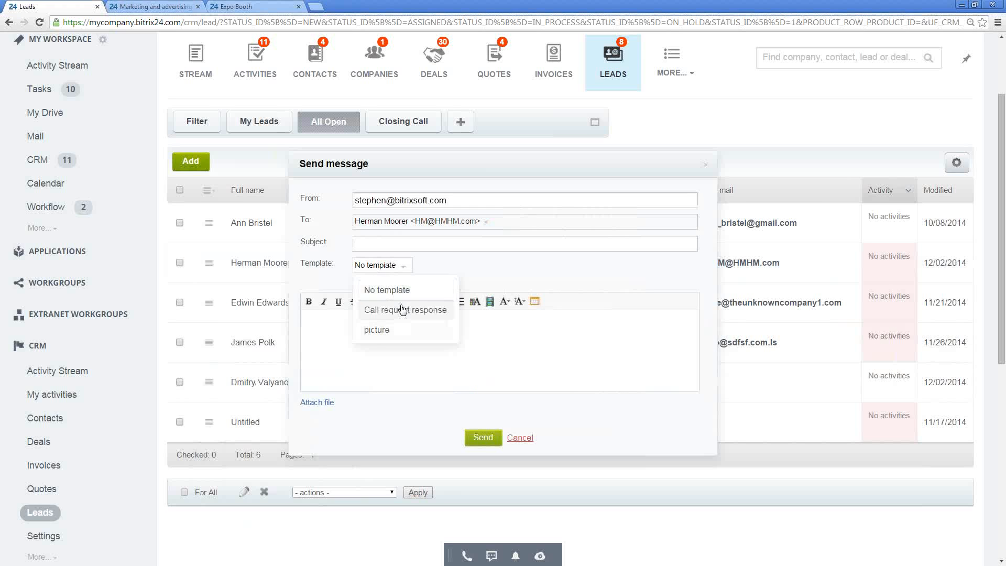
pyautogui.click(396, 314)
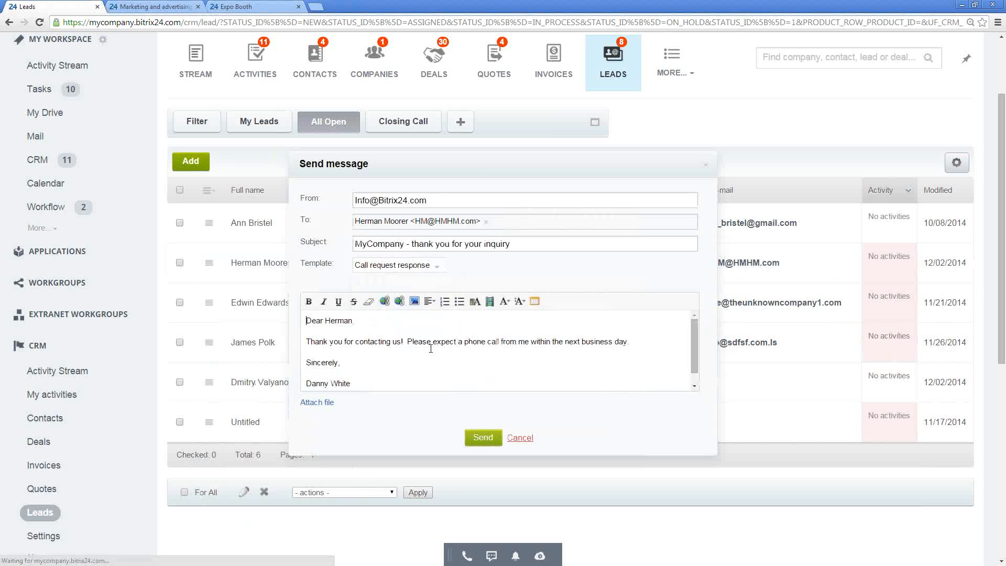
# Review the thank-you message text, then discard the e-mail without sending.
pyautogui.moveTo(324, 343); pyautogui.dragTo(483, 349)
pyautogui.click(428, 355)
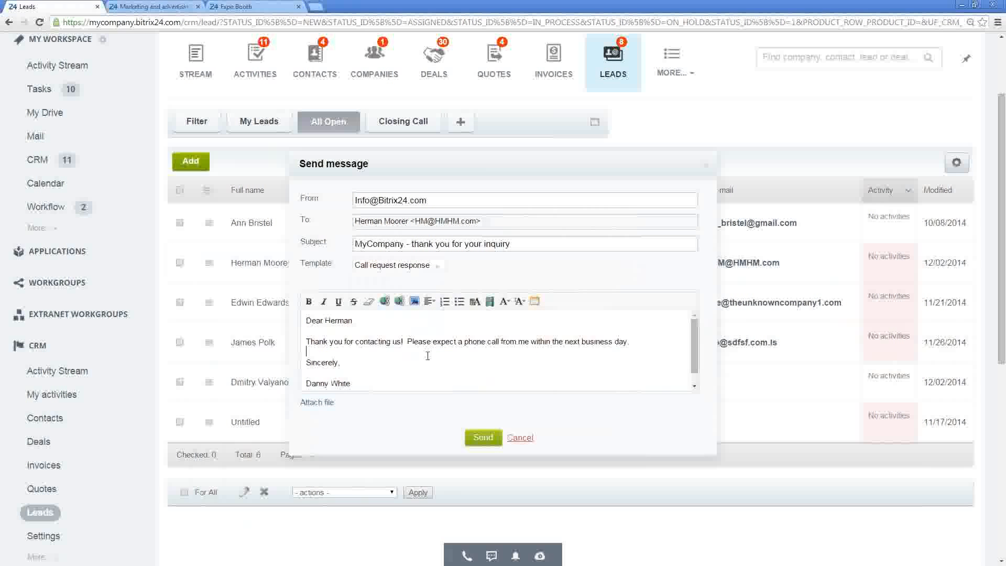
pyautogui.moveTo(330, 320); pyautogui.dragTo(413, 337)
pyautogui.click(382, 323)
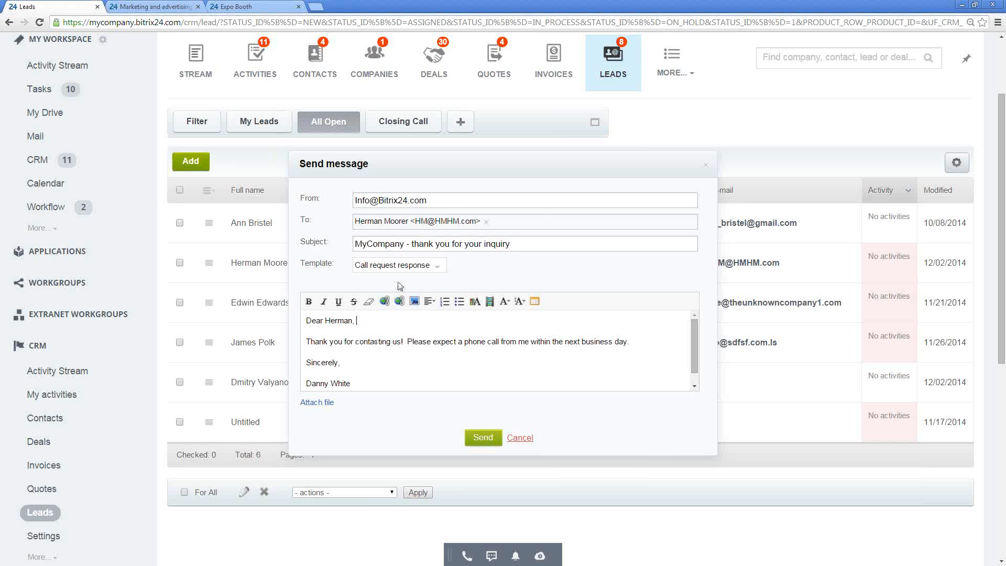
pyautogui.click(479, 441)
pyautogui.click(523, 439)
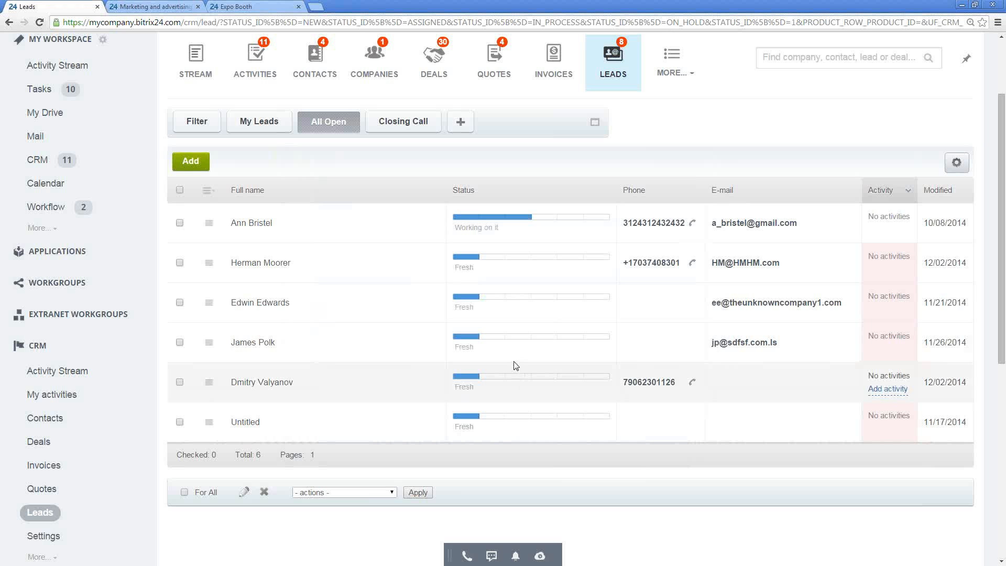
# Move the third lead to Working on it and open the second lead, Lead #640.
pyautogui.click(519, 297)
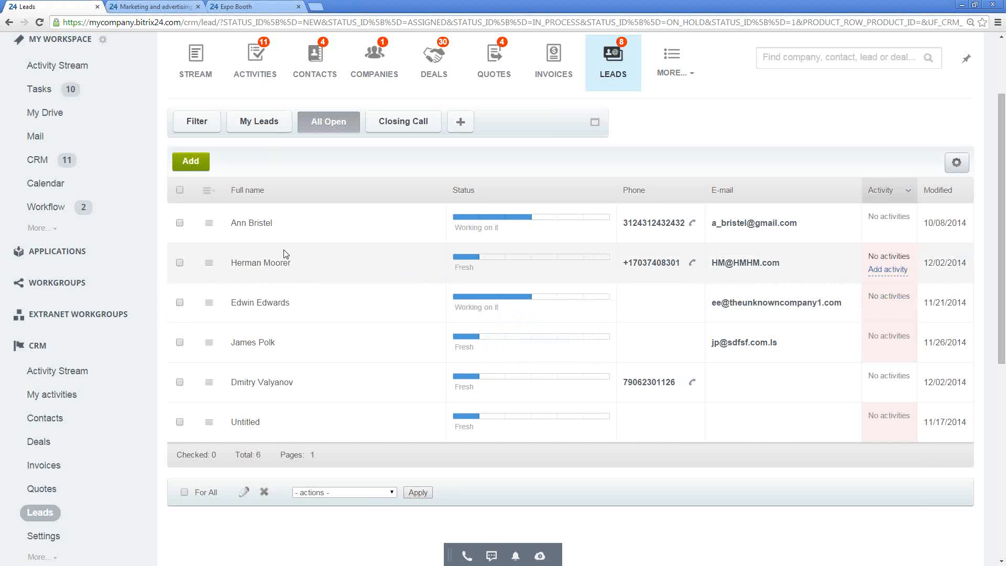
pyautogui.doubleClick(268, 263)
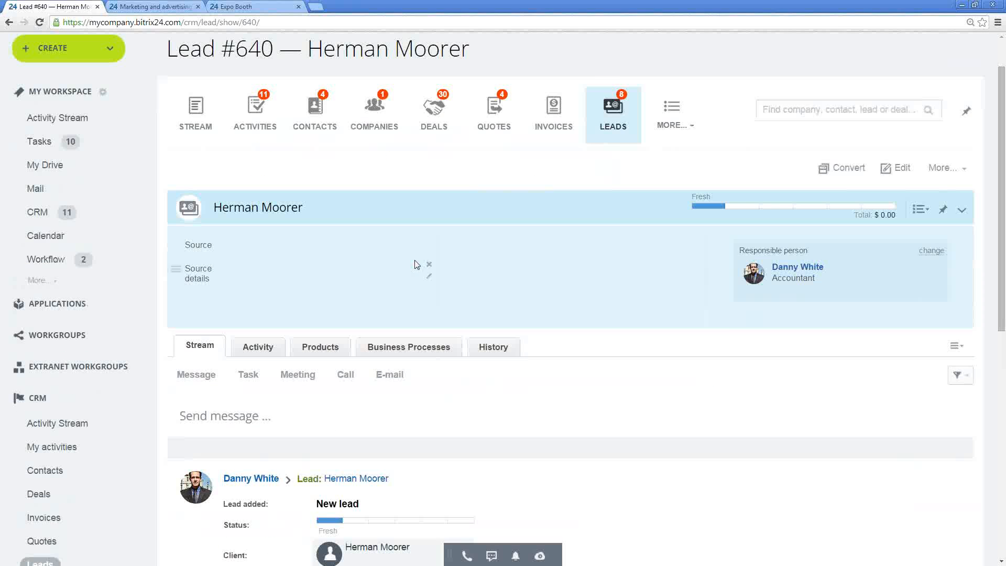
# Show Lead #640's activity list, briefly opening and closing an e-mail form.
pyautogui.scroll(-3, 498, 260)
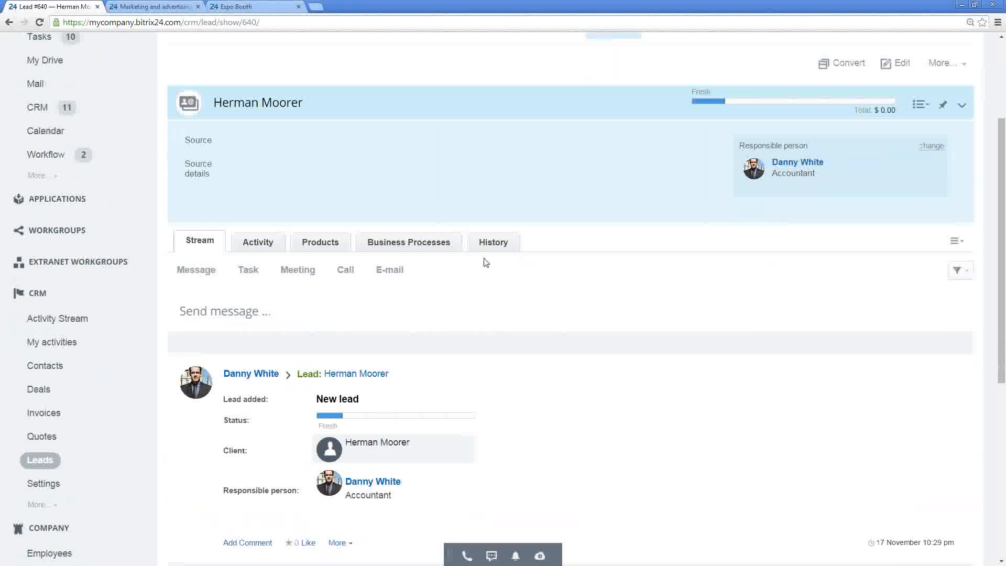
pyautogui.click(263, 245)
pyautogui.scroll(-2, 346, 270)
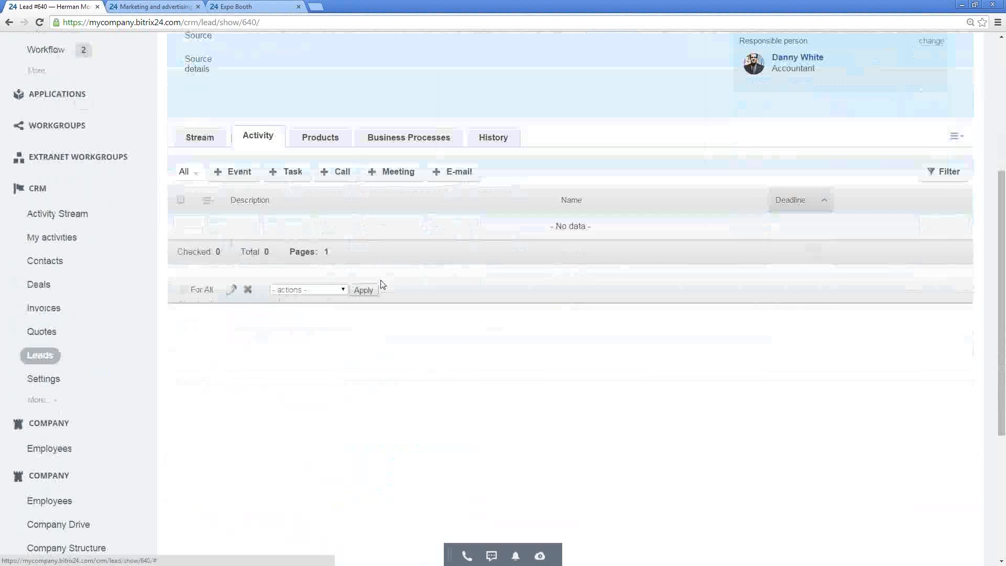
pyautogui.scroll(1, 393, 267)
pyautogui.click(448, 227)
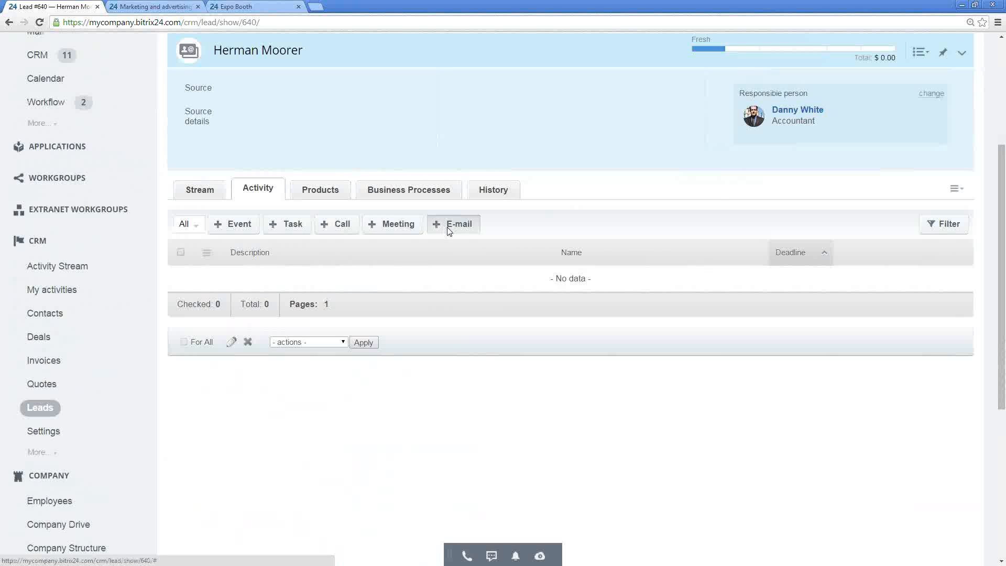
pyautogui.click(707, 167)
# Log a completed call with the subject 'details determine'.
pyautogui.click(329, 226)
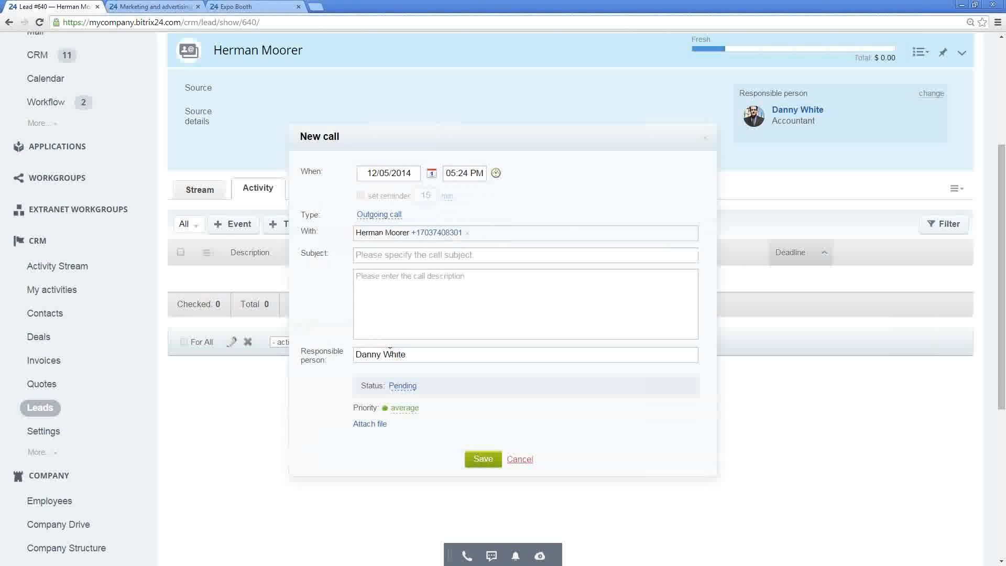
pyautogui.click(403, 386)
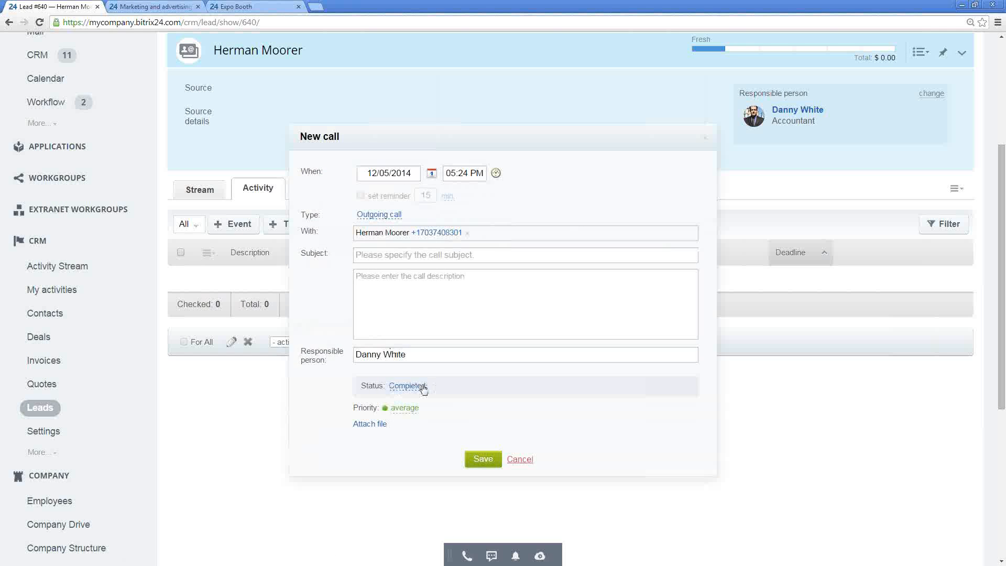
pyautogui.click(403, 253)
pyautogui.write("details' determine")
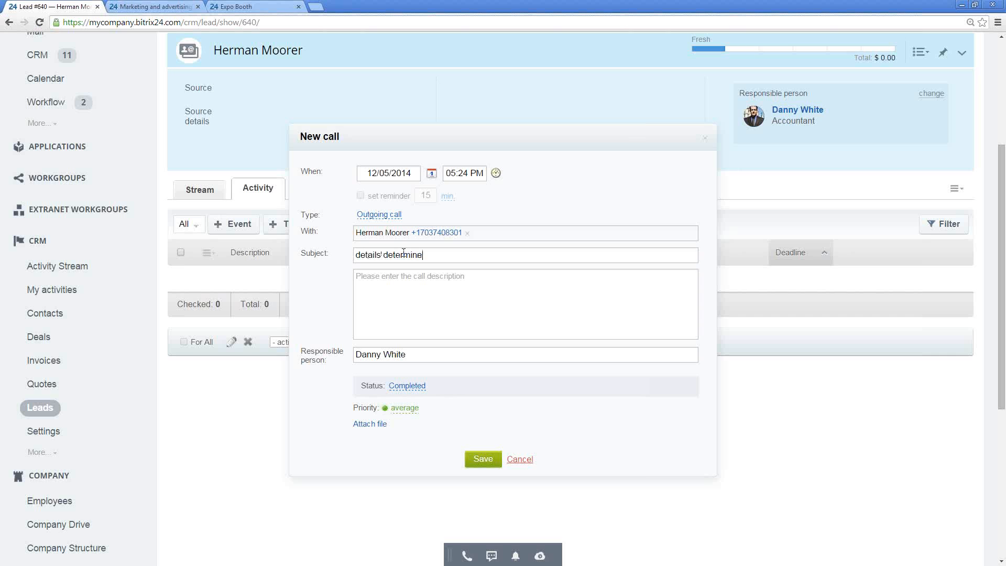
pyautogui.click(442, 312)
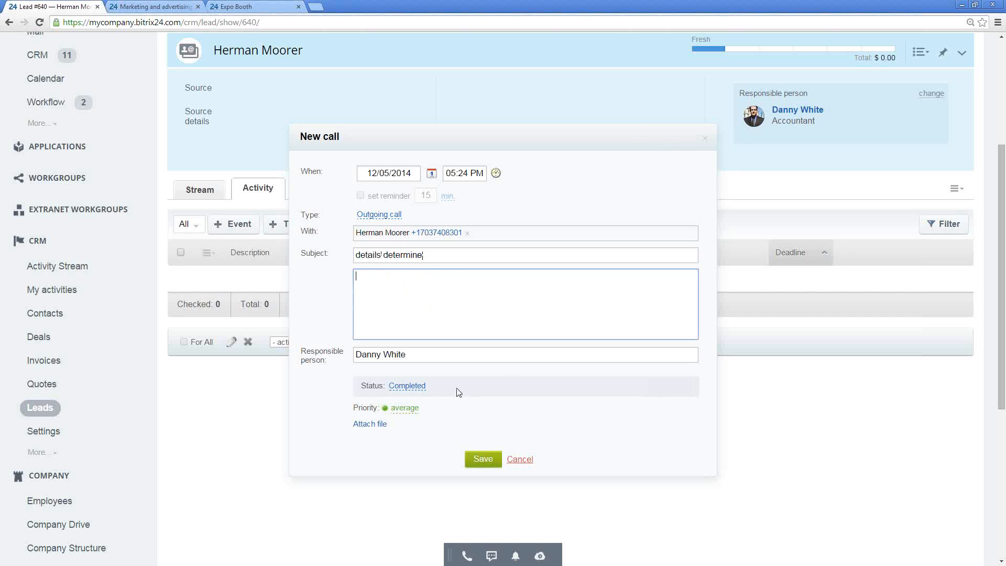
pyautogui.click(481, 459)
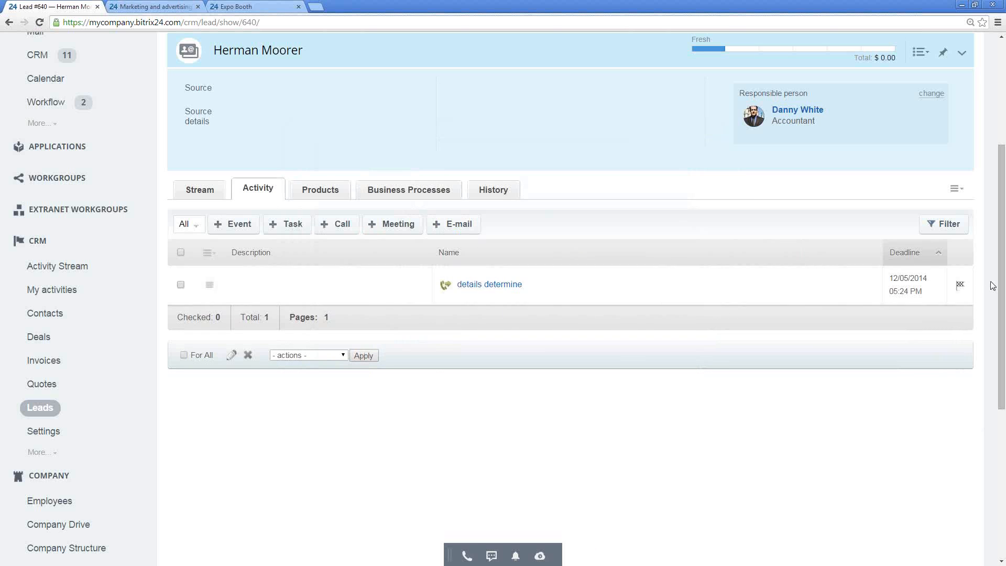
# Schedule a call 'call to close' for 12/10/2014 at 5:25 PM.
pyautogui.click(344, 229)
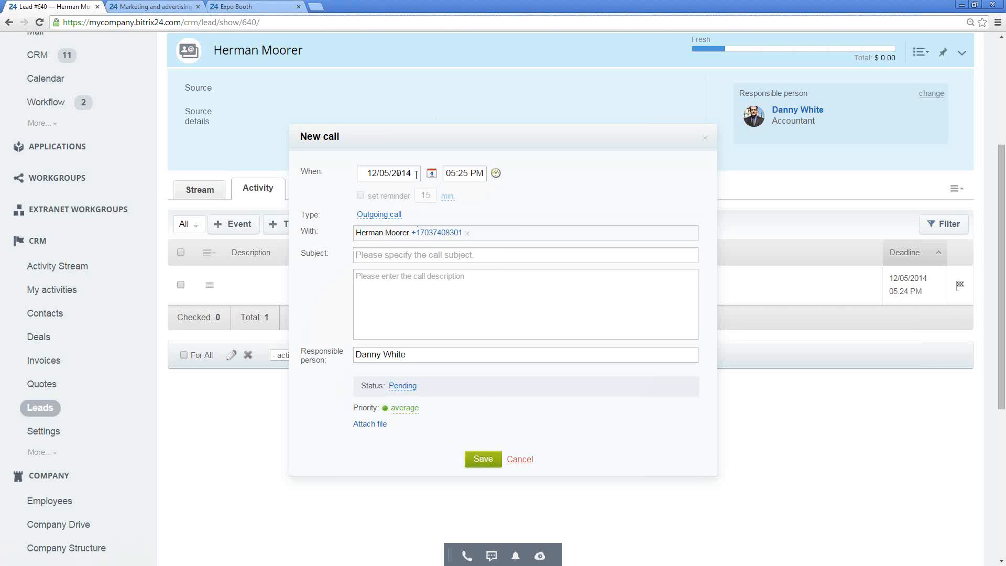
pyautogui.click(432, 173)
pyautogui.click(428, 243)
pyautogui.click(522, 258)
pyautogui.write('call to close')
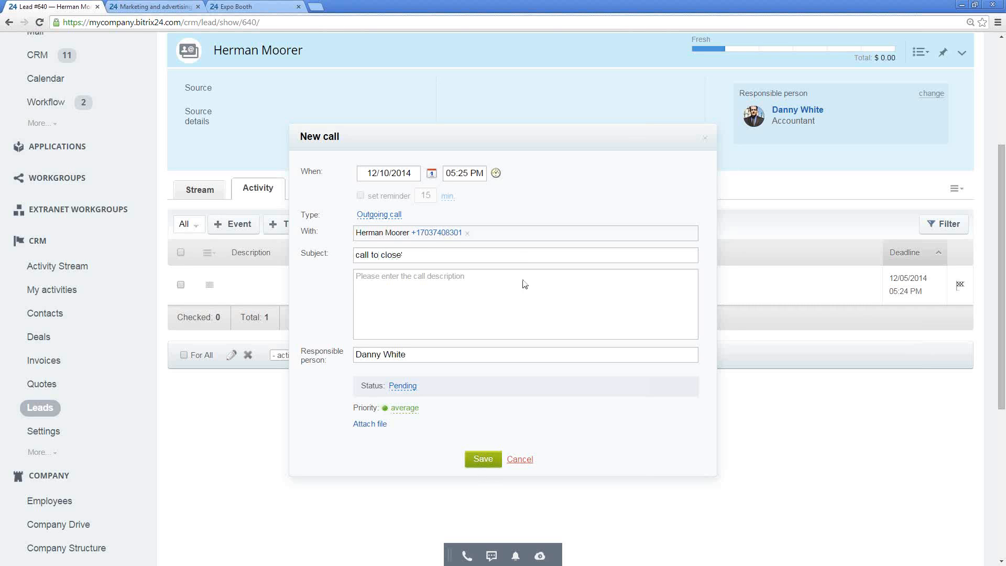
pyautogui.click(483, 459)
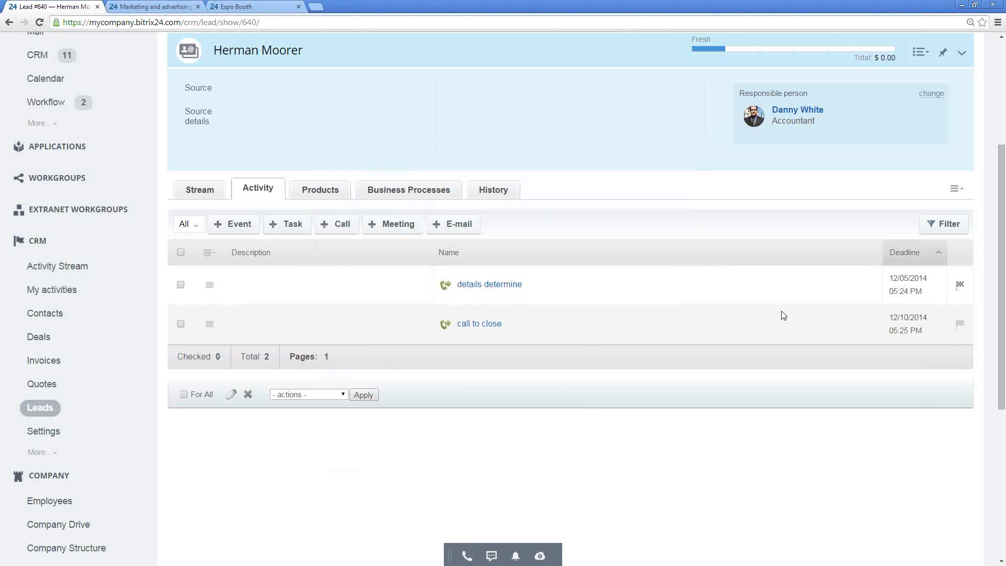
# Sort the lead's activities by deadline, latest first.
pyautogui.click(916, 255)
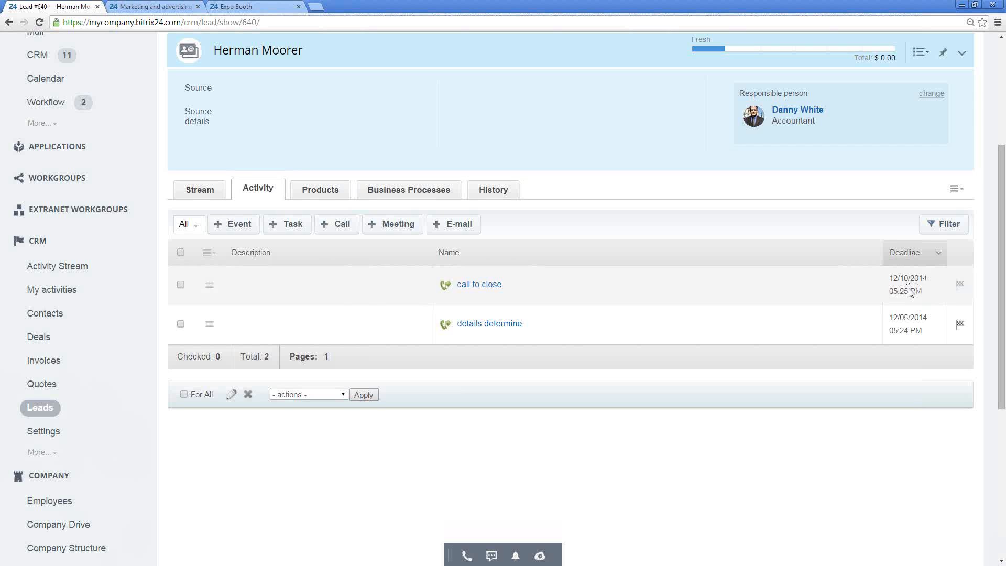
pyautogui.scroll(3, 679, 242)
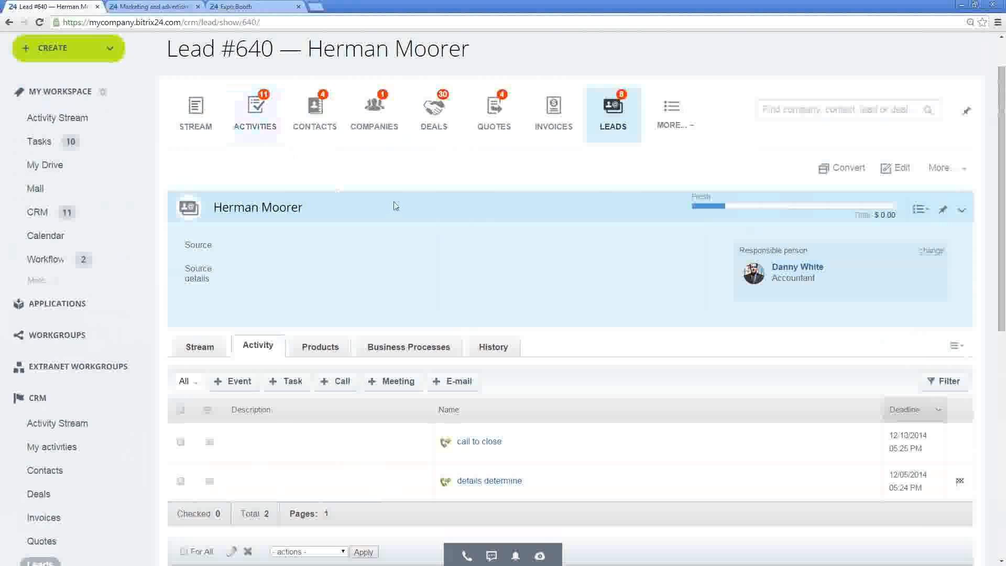
pyautogui.scroll(-1, 414, 202)
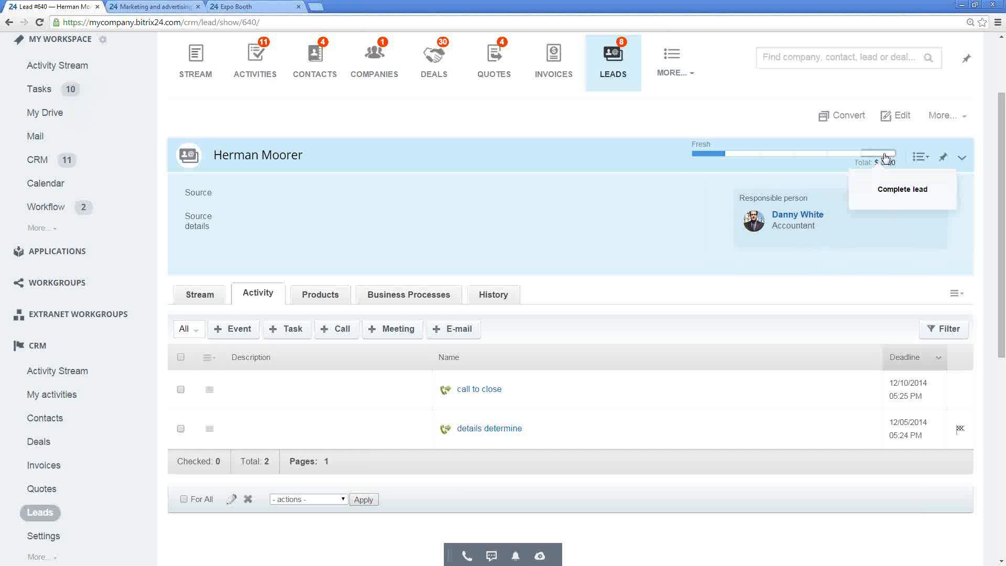
# Set the lead to its final status and choose Convert, reviewing the prefilled contact fields.
pyautogui.click(886, 158)
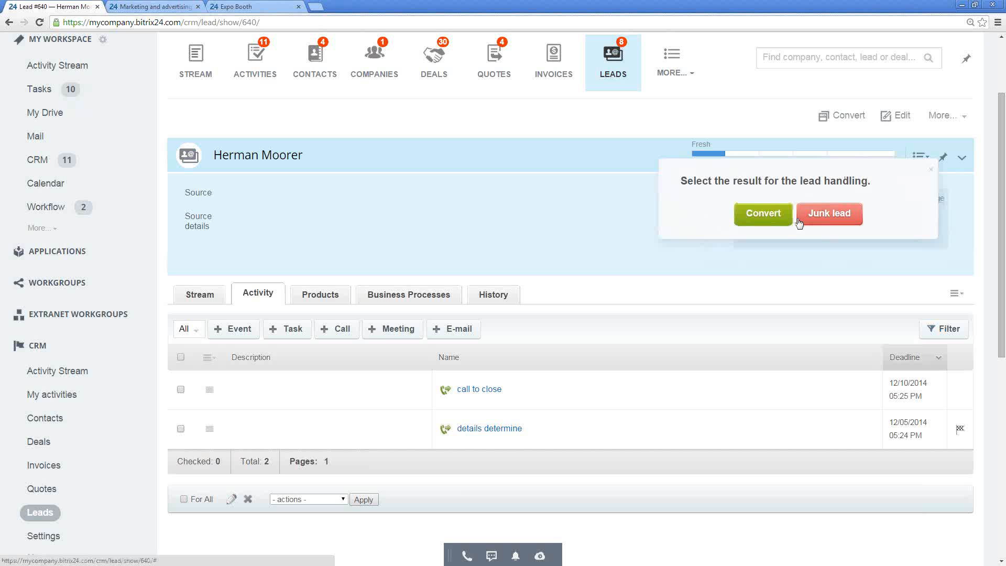
pyautogui.click(757, 218)
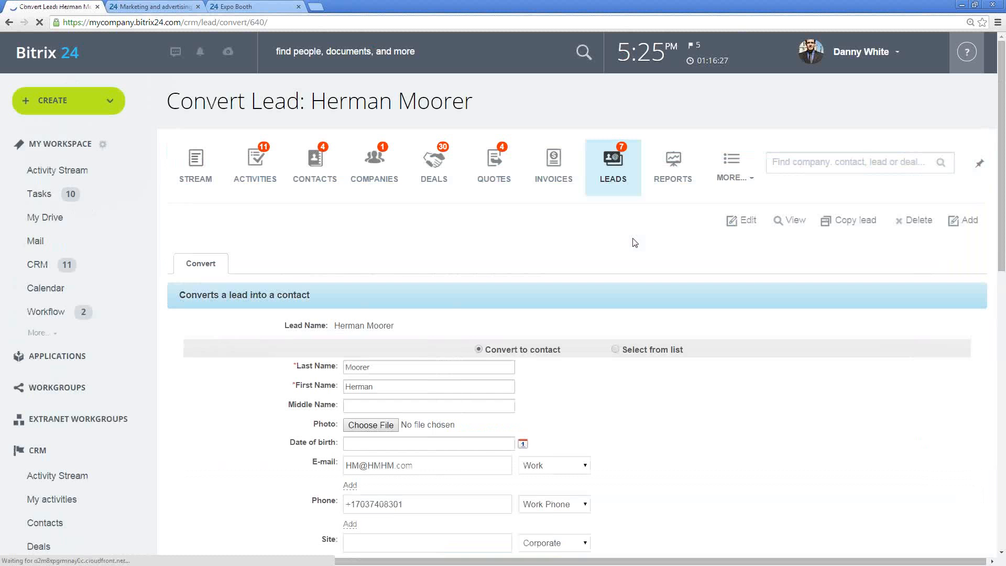
pyautogui.scroll(-2, 632, 244)
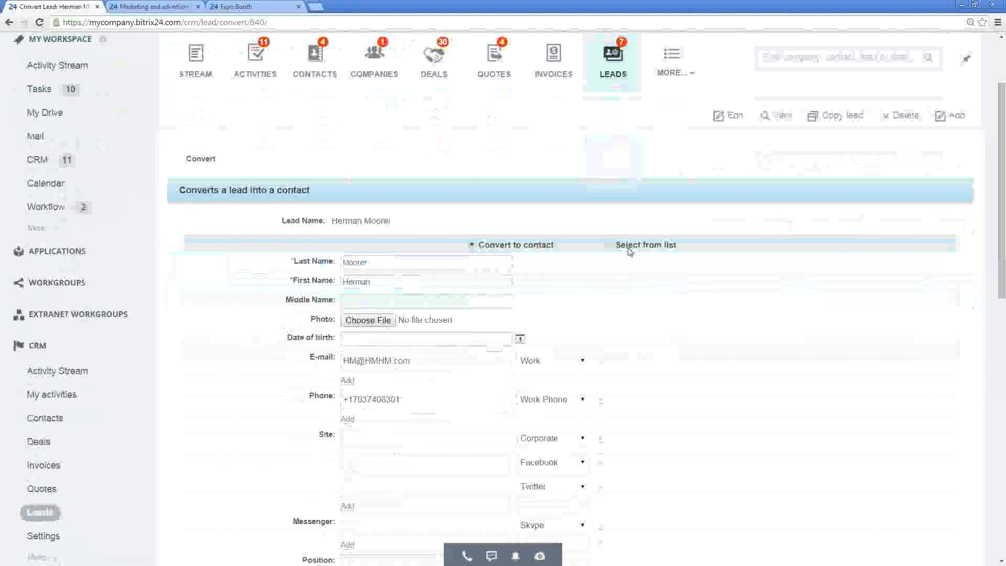
pyautogui.scroll(-2, 549, 218)
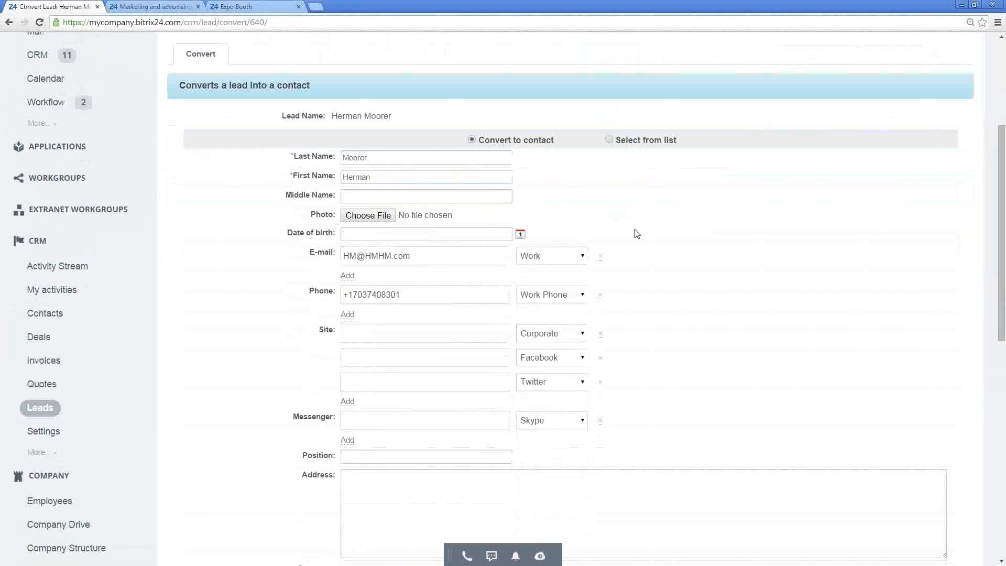
pyautogui.scroll(2, 618, 246)
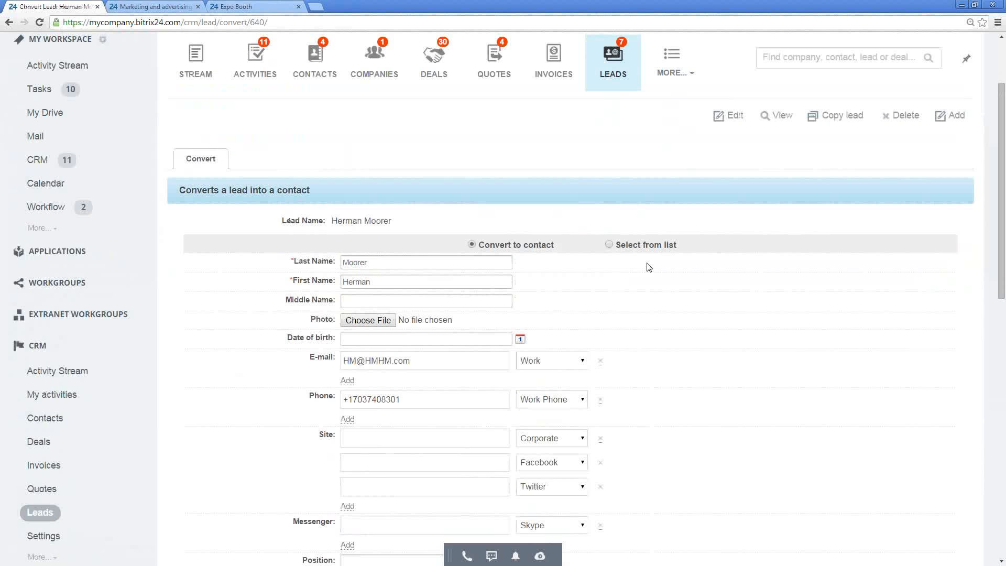
pyautogui.scroll(-1, 650, 267)
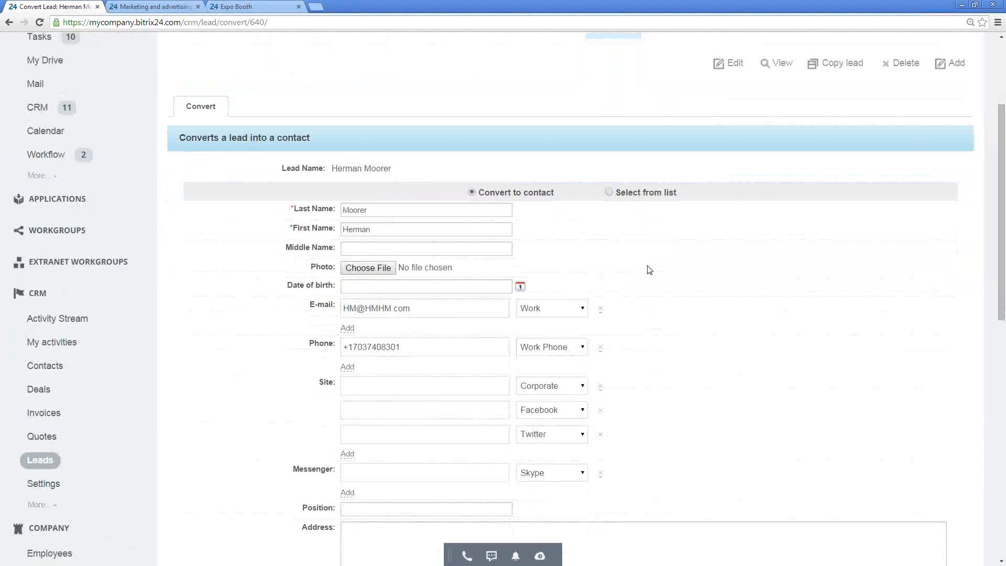
# Select Convert to Company in the lead conversion form and scroll through the prefilled company fields.
pyautogui.scroll(-1, 693, 279)
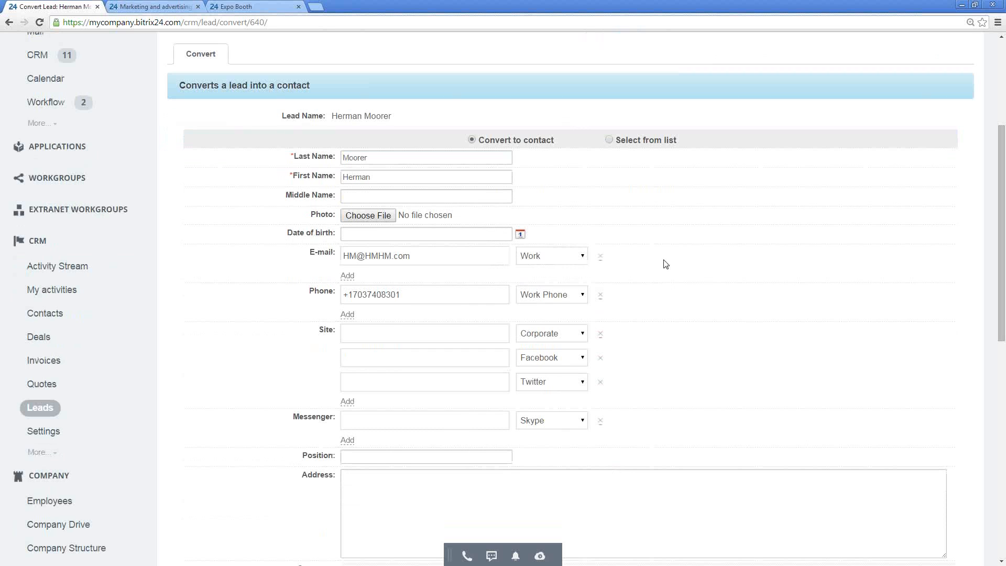
pyautogui.scroll(-1, 731, 249)
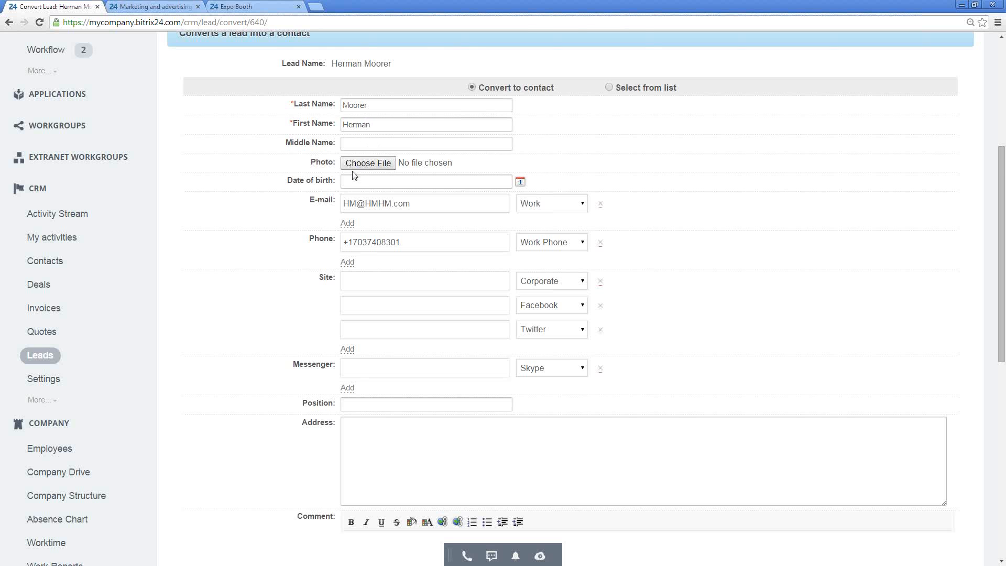
pyautogui.scroll(-1, 391, 166)
pyautogui.scroll(-1, 321, 181)
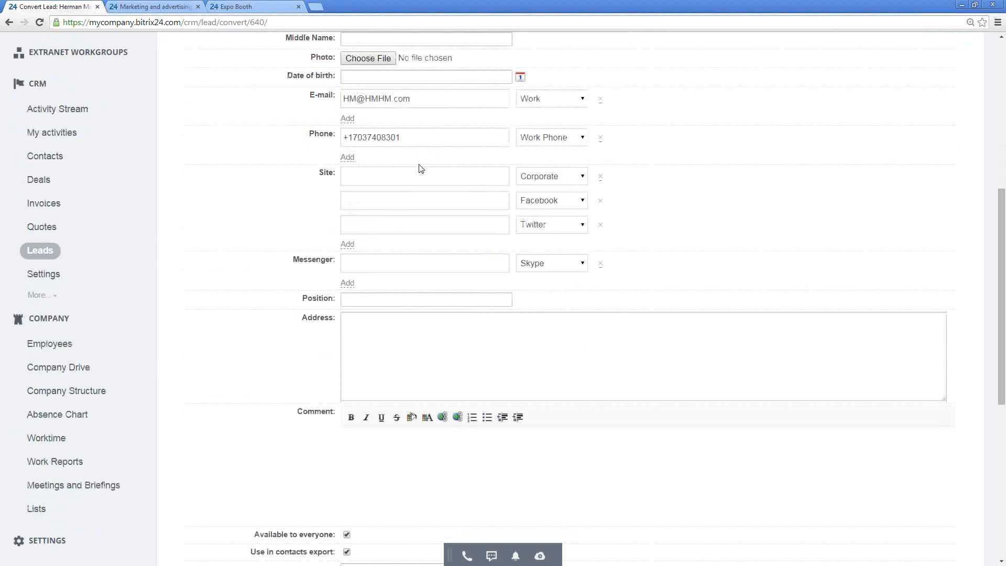
pyautogui.scroll(-4, 481, 174)
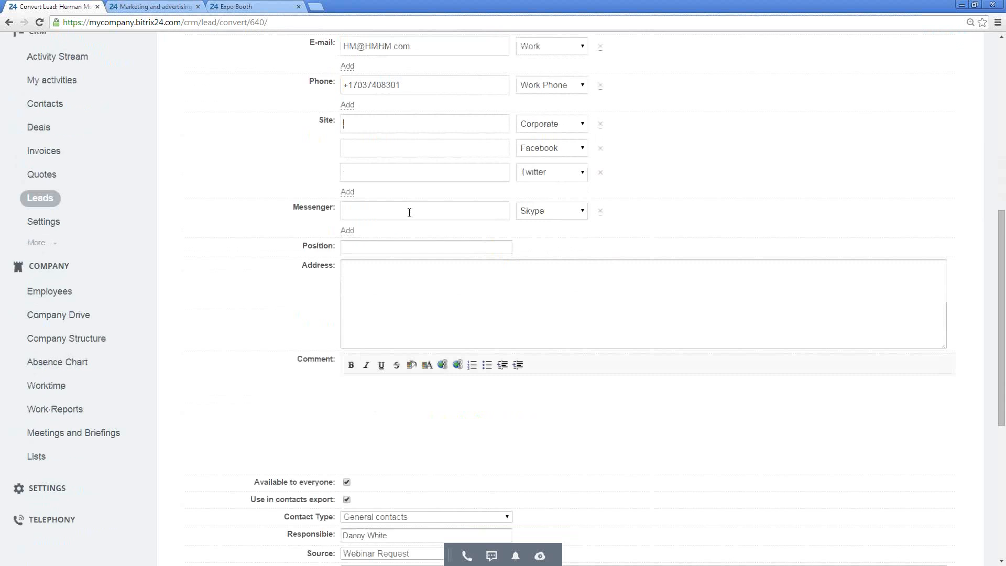
pyautogui.scroll(-1, 457, 275)
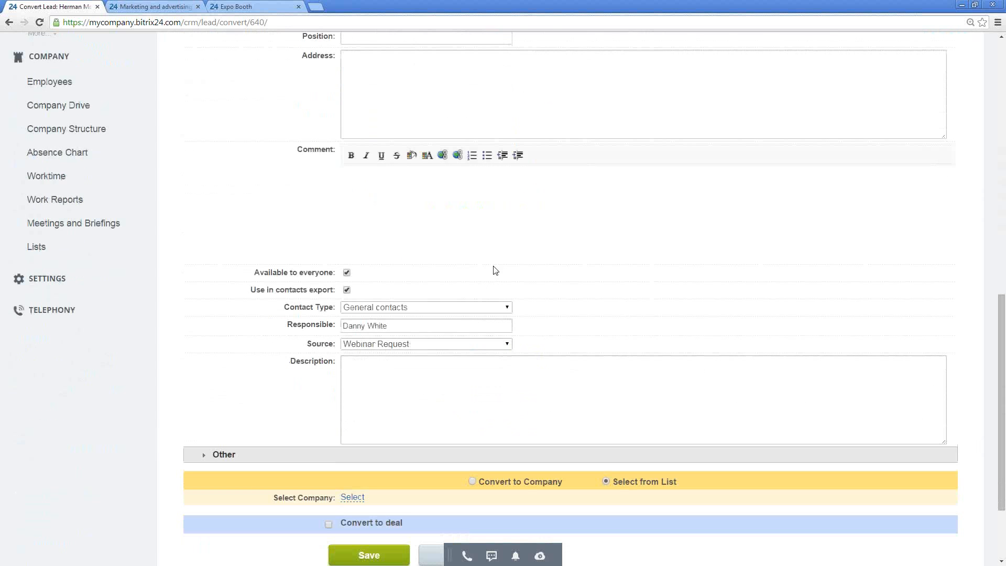
pyautogui.scroll(-2, 545, 219)
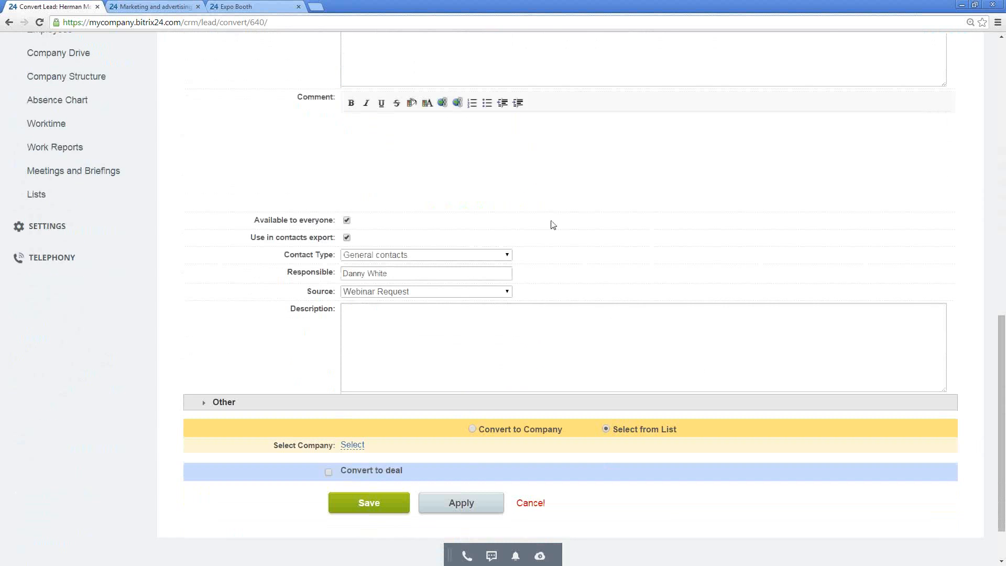
pyautogui.scroll(5, 554, 225)
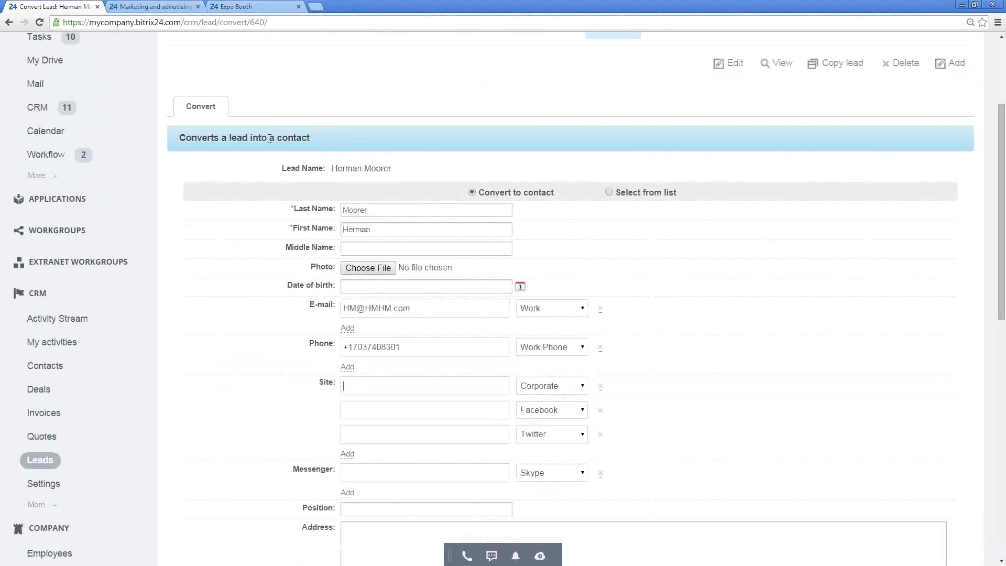
pyautogui.doubleClick(199, 138)
pyautogui.click(438, 105)
pyautogui.scroll(-2, 737, 222)
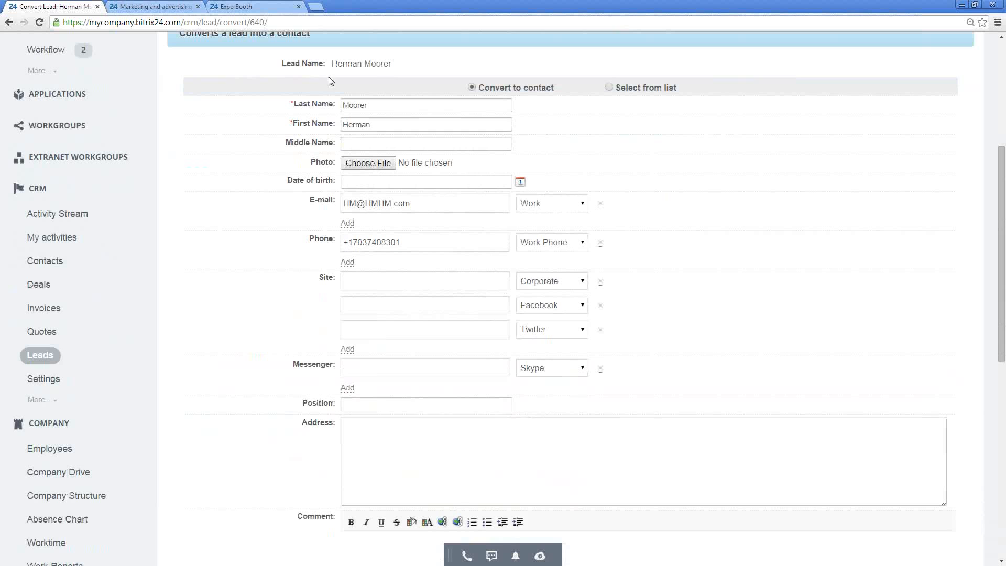
pyautogui.scroll(-8, 676, 188)
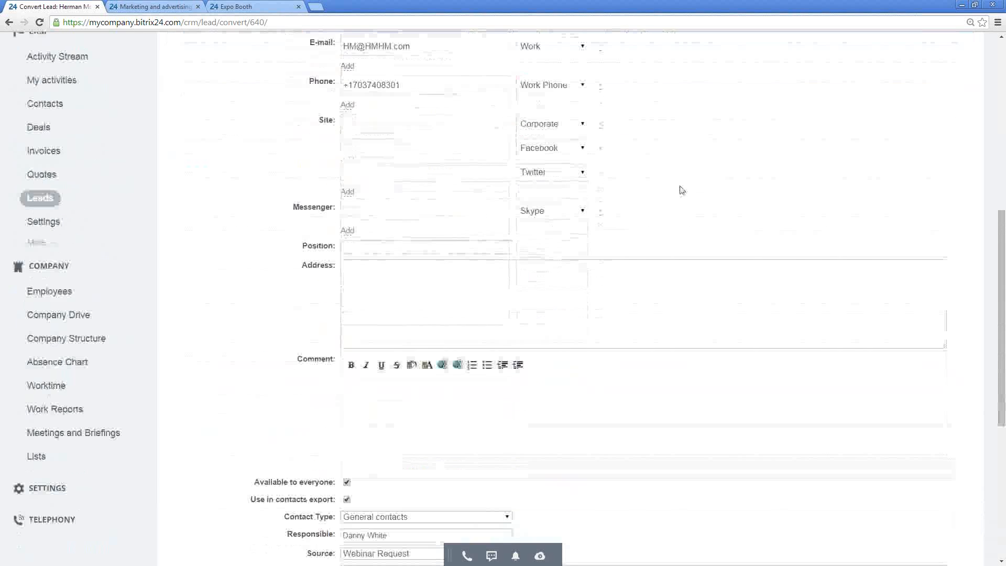
pyautogui.scroll(-1, 652, 174)
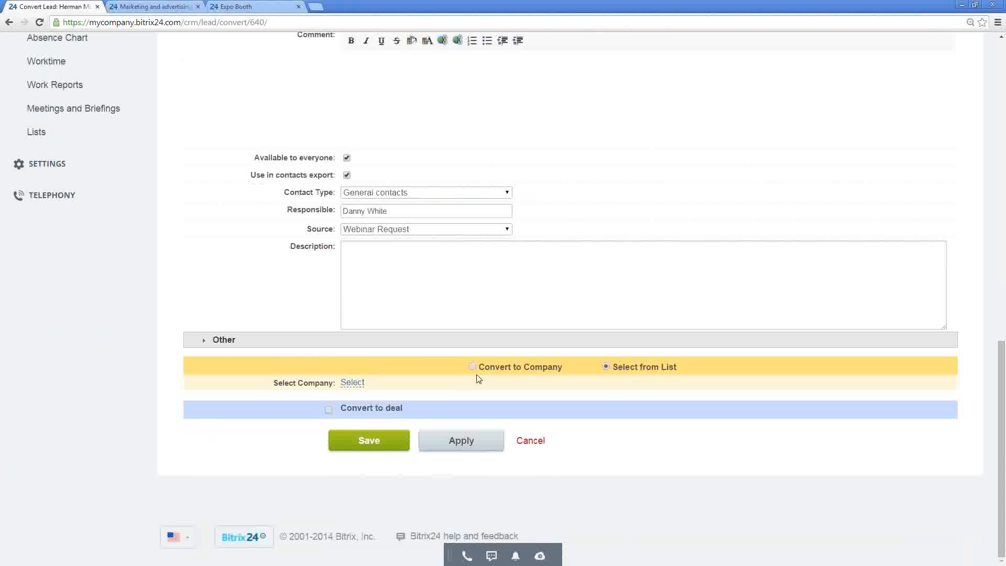
pyautogui.click(503, 371)
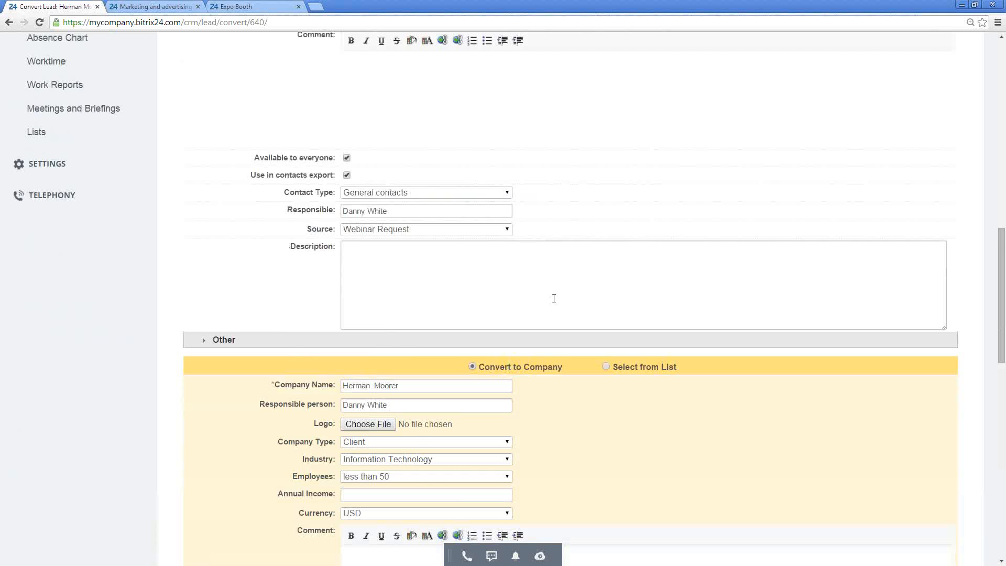
pyautogui.scroll(-4, 552, 297)
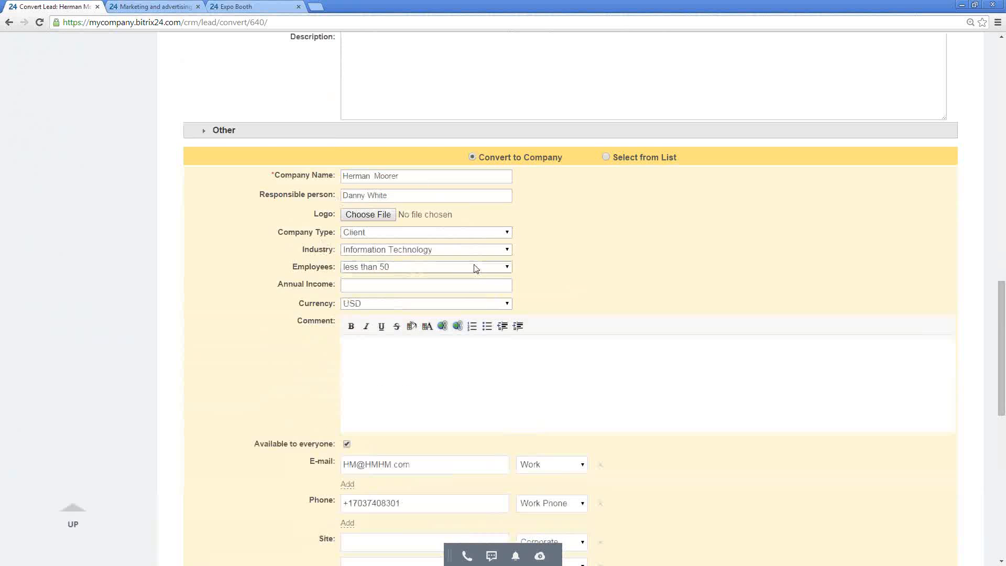
pyautogui.click(467, 250)
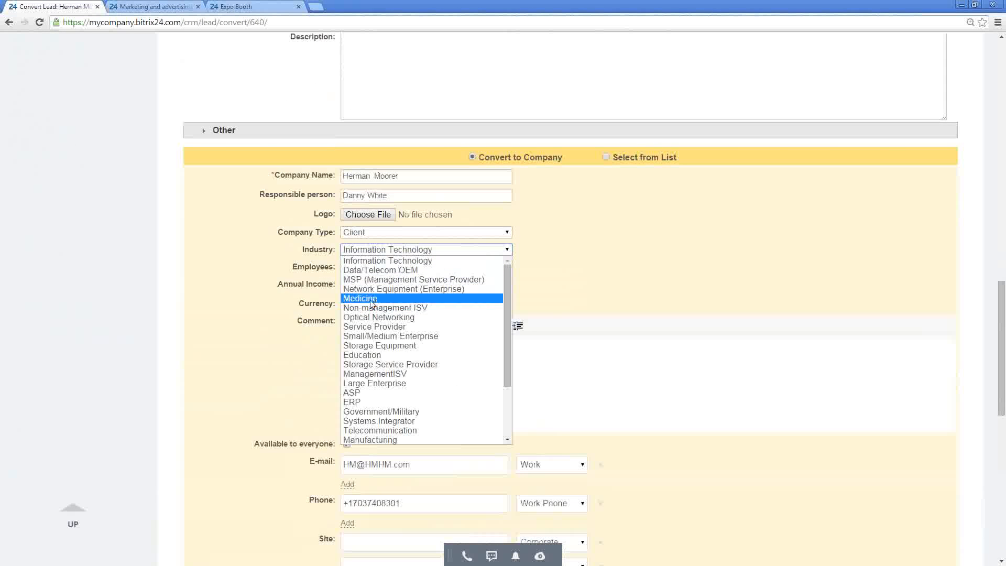
pyautogui.click(578, 281)
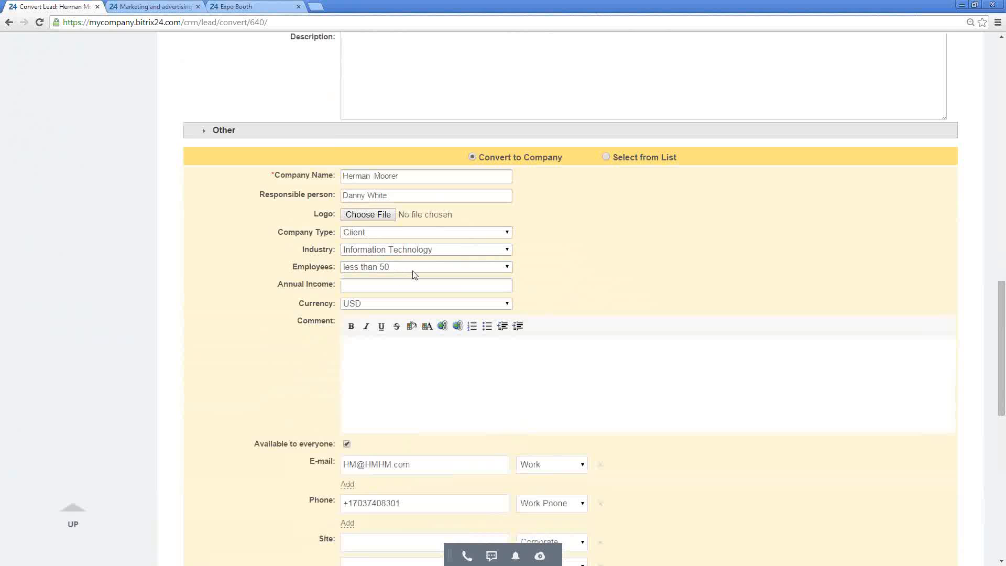
pyautogui.scroll(-1, 571, 258)
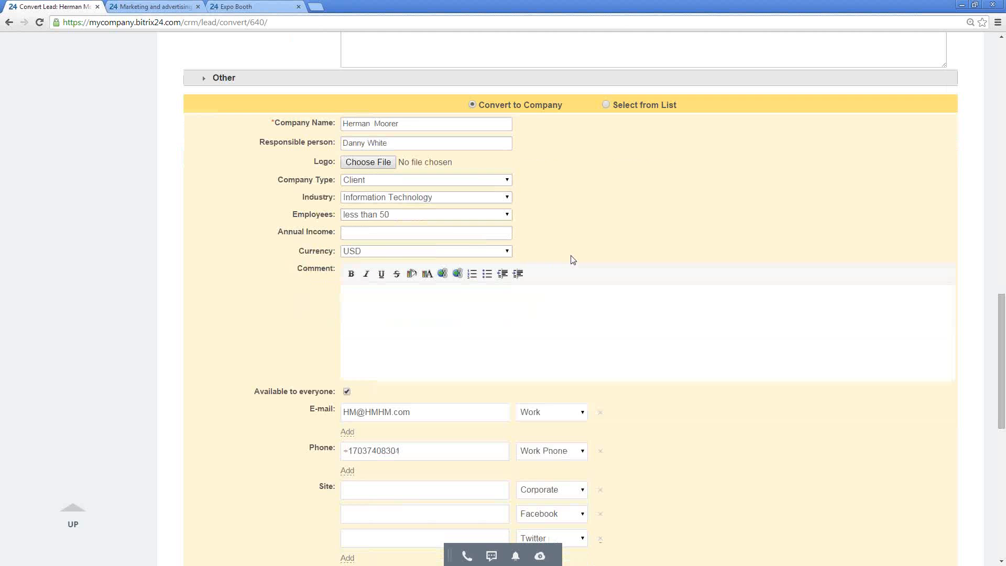
pyautogui.click(606, 105)
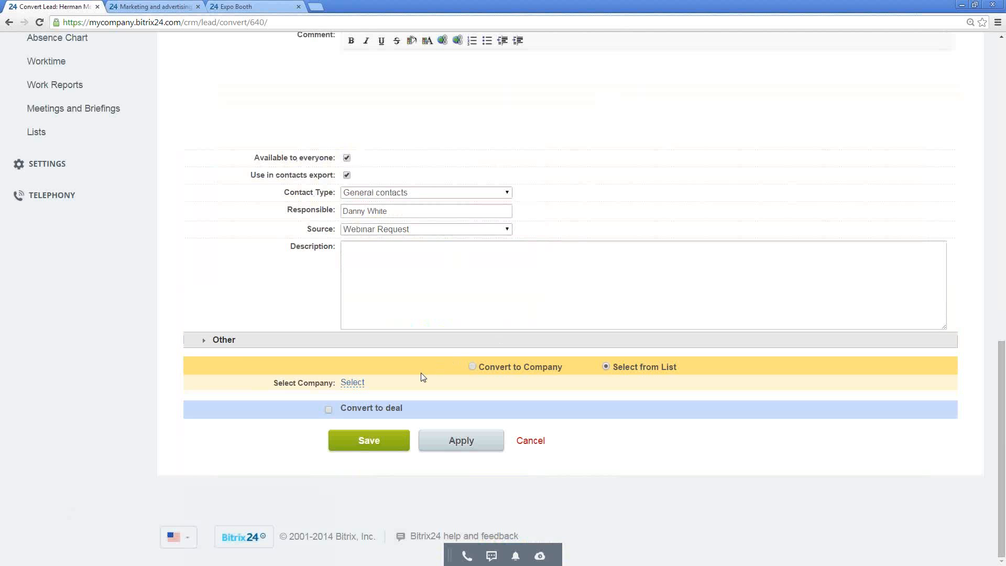
pyautogui.click(352, 383)
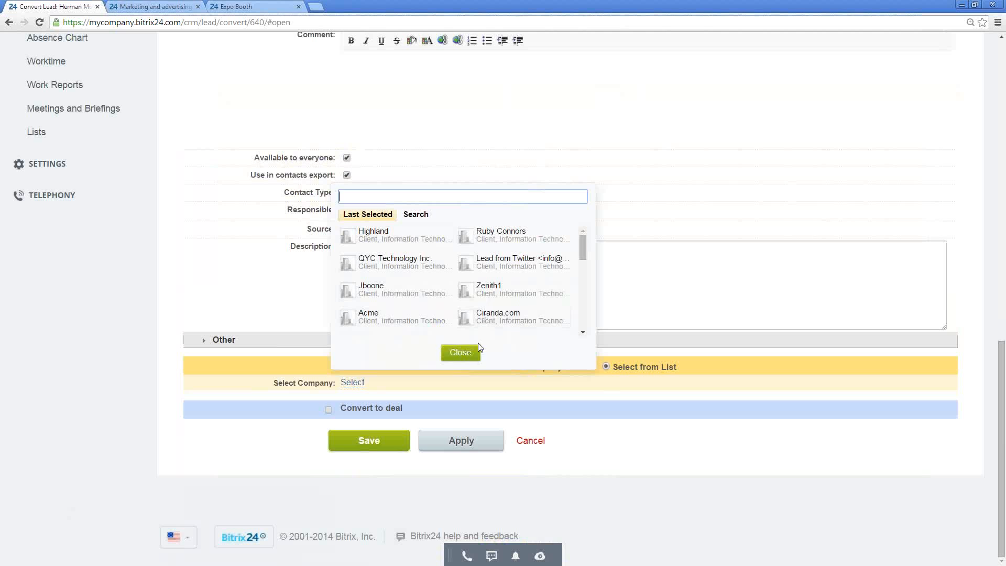
pyautogui.click(463, 354)
pyautogui.click(511, 365)
pyautogui.scroll(-7, 557, 295)
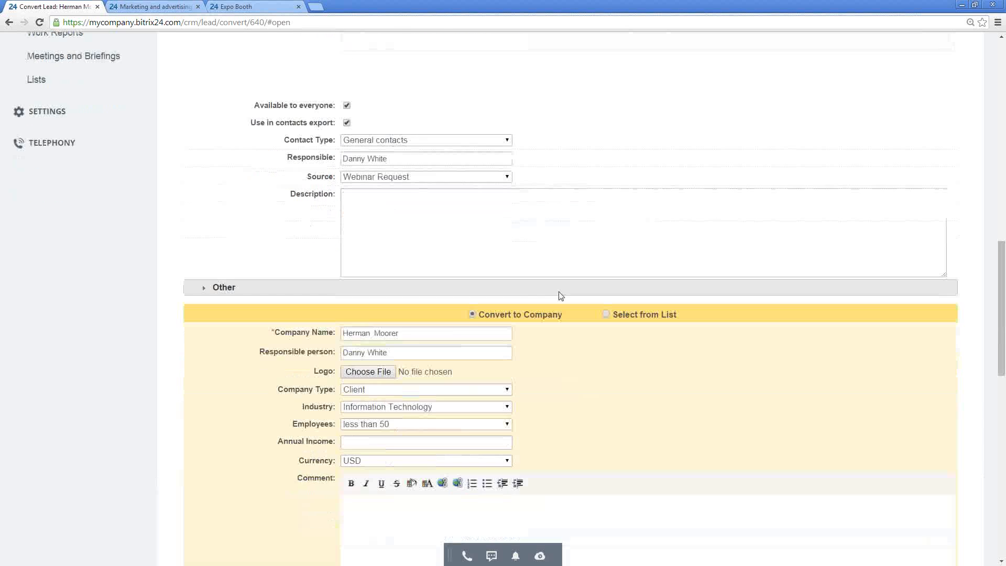
pyautogui.scroll(-8, 440, 227)
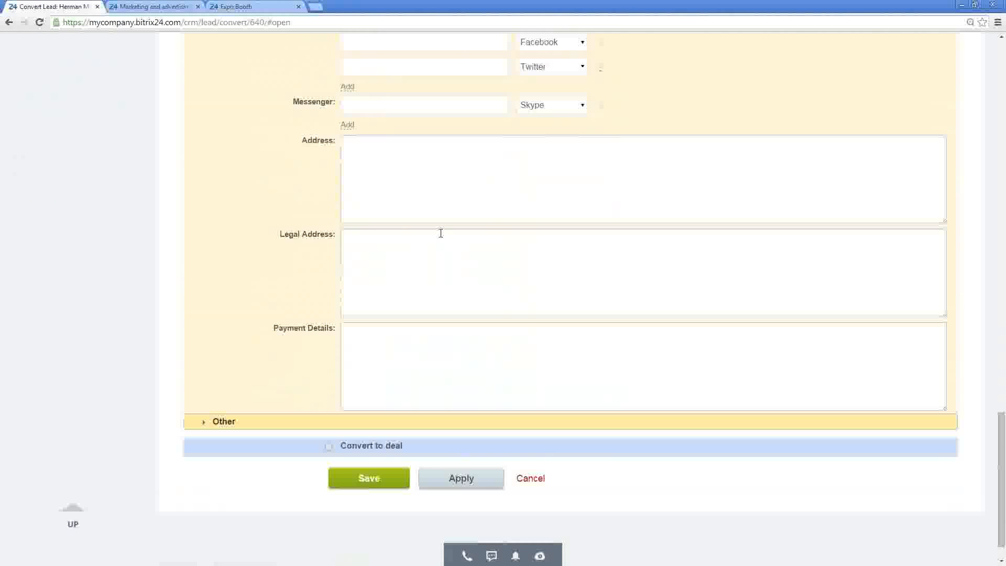
# Also convert the lead into a deal with 900 USD income.
pyautogui.click(365, 414)
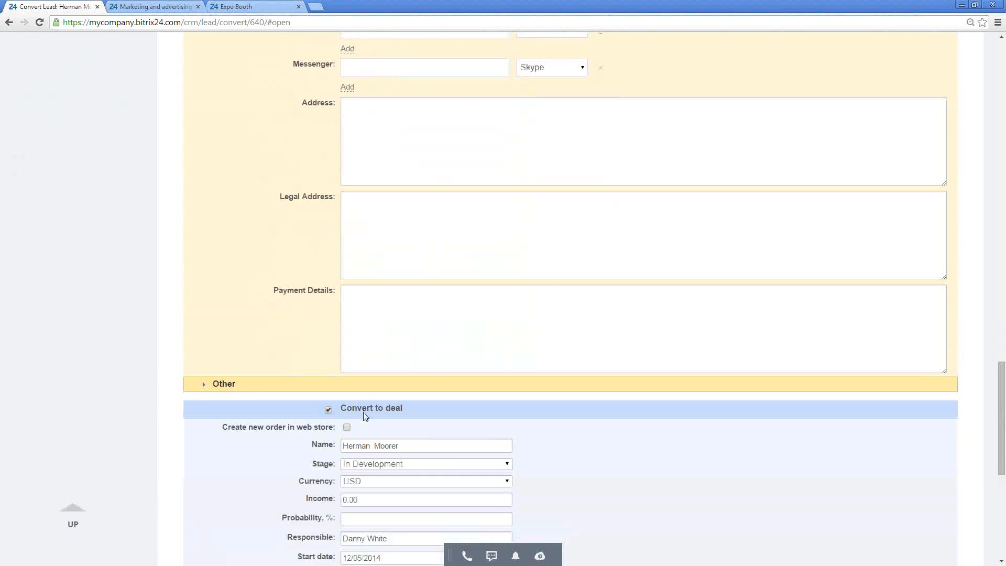
pyautogui.scroll(-5, 413, 331)
pyautogui.click(376, 237)
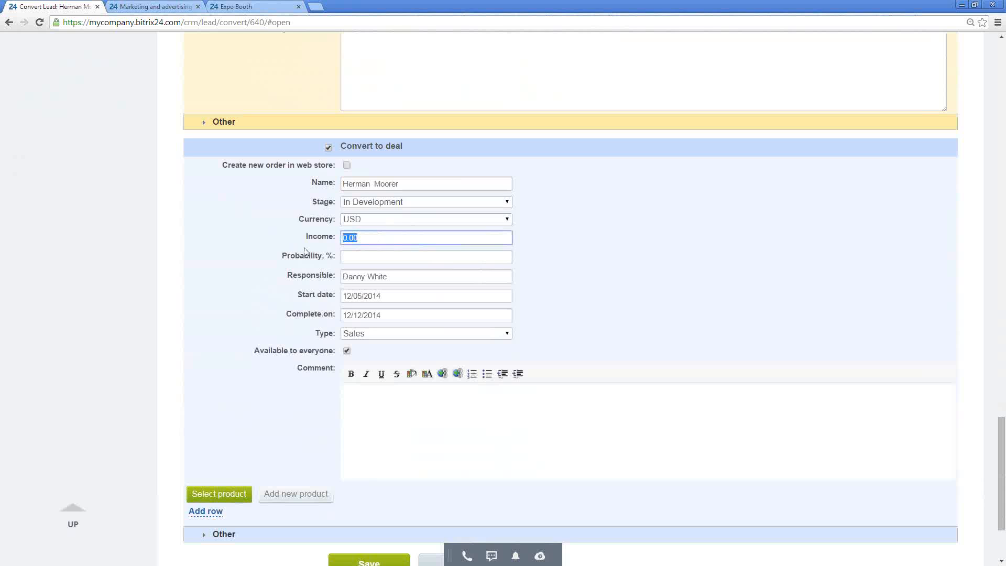
pyautogui.write('90')
pyautogui.press('BackSpace')
pyautogui.write('00')
pyautogui.click(623, 212)
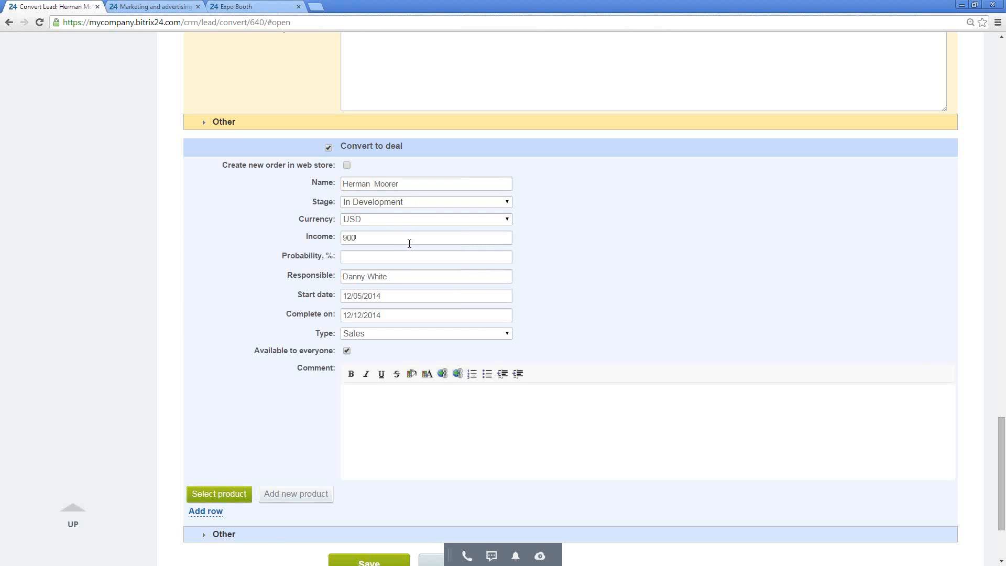
# Set the deal stage to Proposal/Price Quote and save the conversion.
pyautogui.scroll(-1, 606, 272)
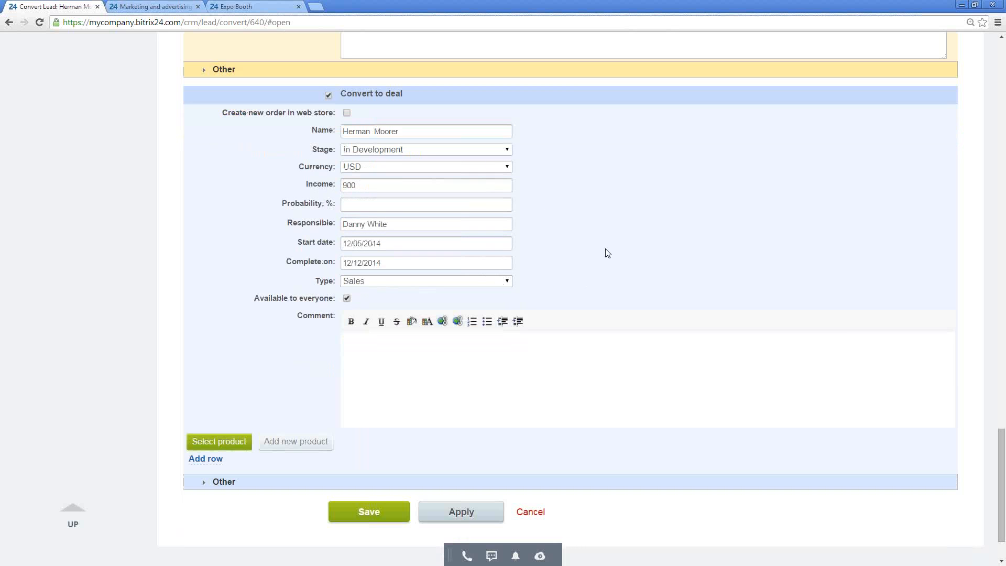
pyautogui.click(405, 151)
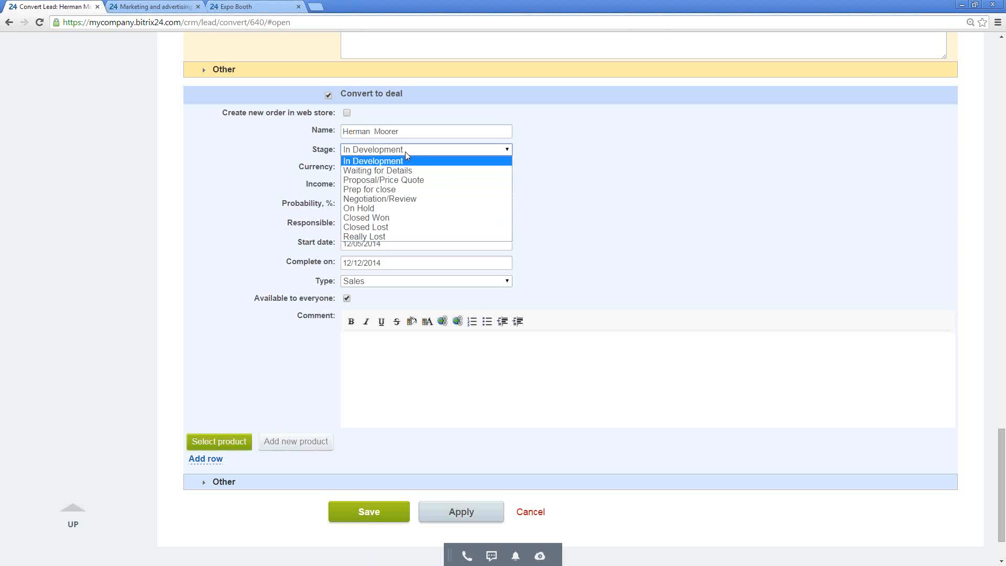
pyautogui.click(401, 180)
pyautogui.scroll(-1, 579, 230)
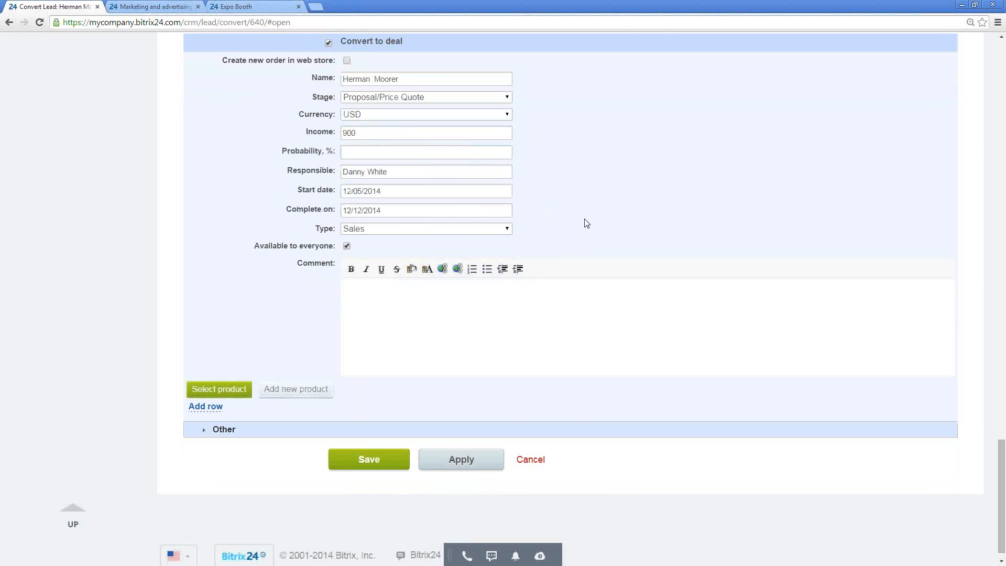
pyautogui.scroll(-1, 587, 257)
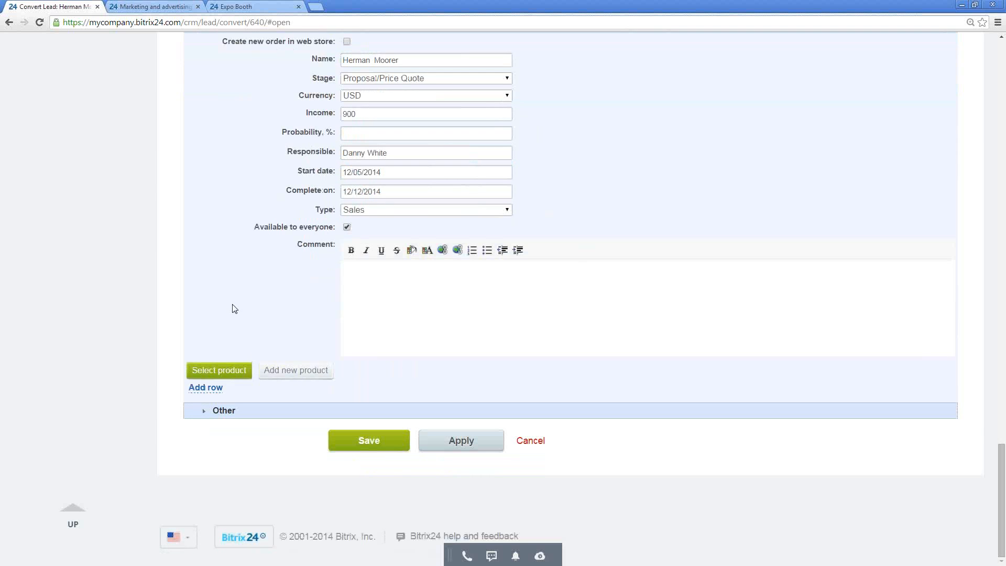
pyautogui.click(367, 444)
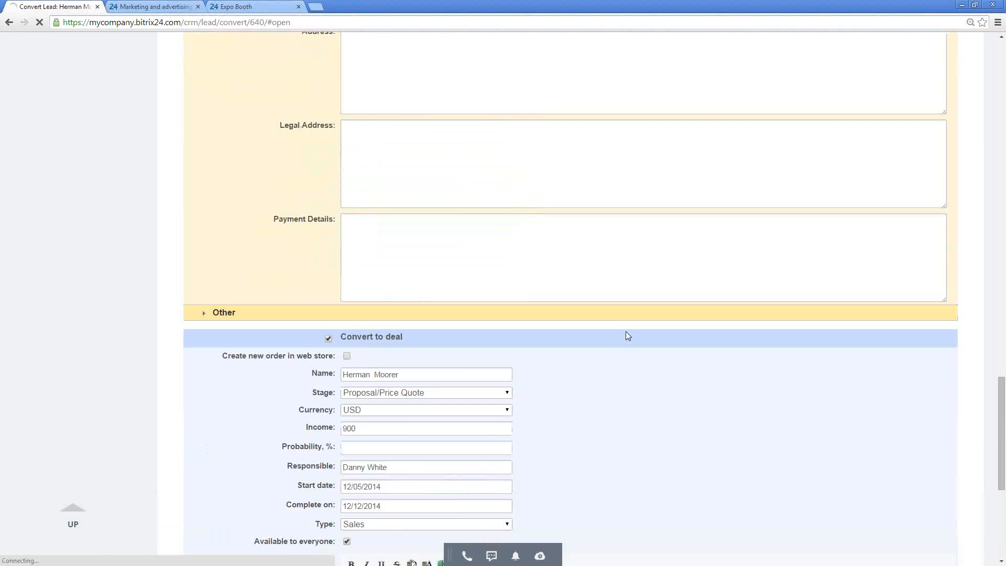
# Go to the Contacts list and sort it by Created date, newest first.
pyautogui.scroll(12, 622, 339)
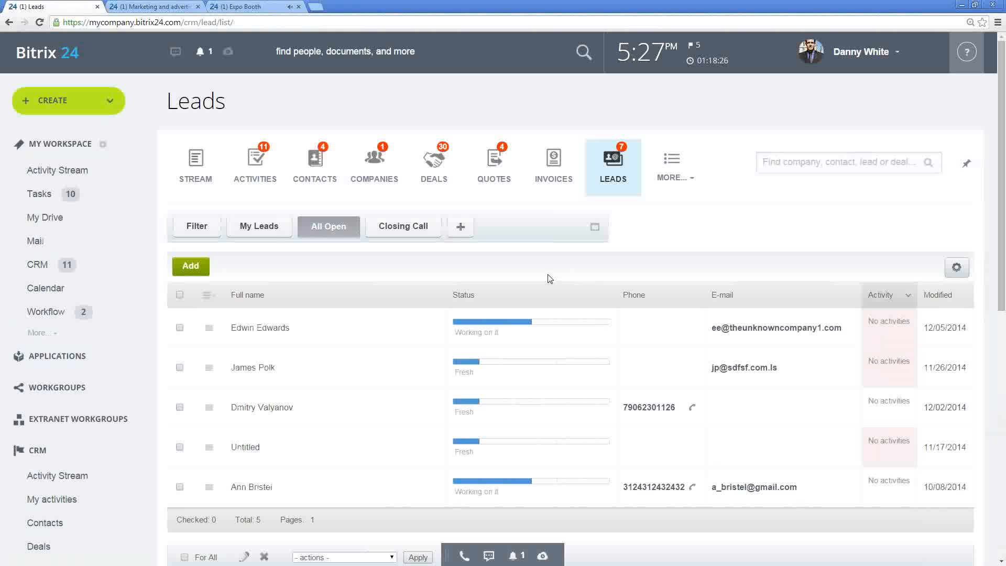
pyautogui.click(309, 167)
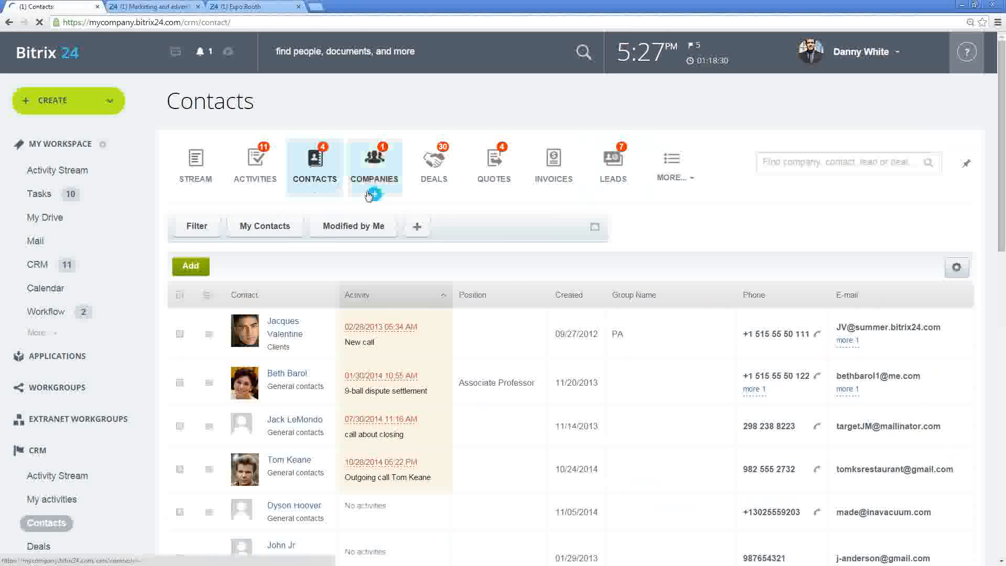
pyautogui.scroll(-1, 800, 251)
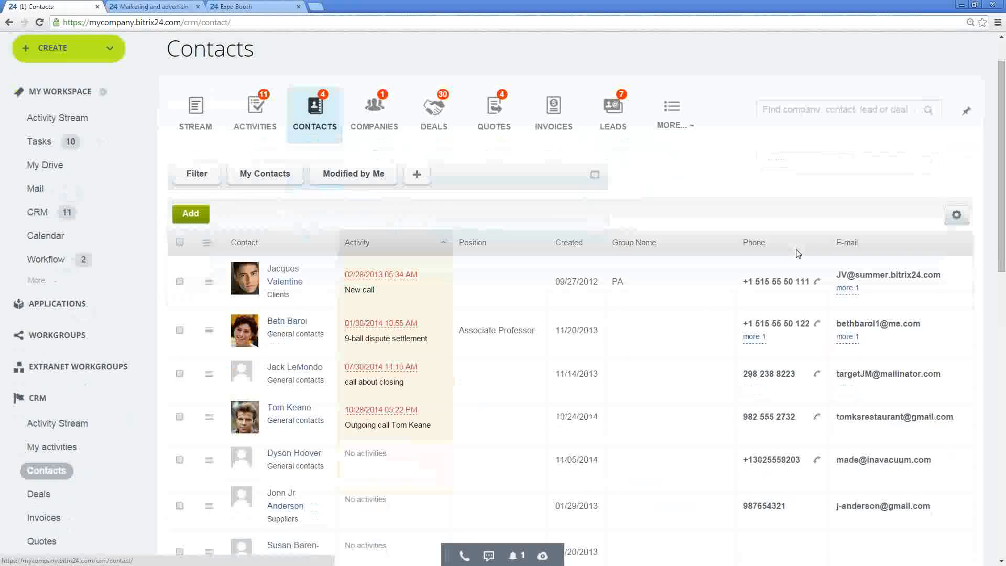
pyautogui.click(570, 245)
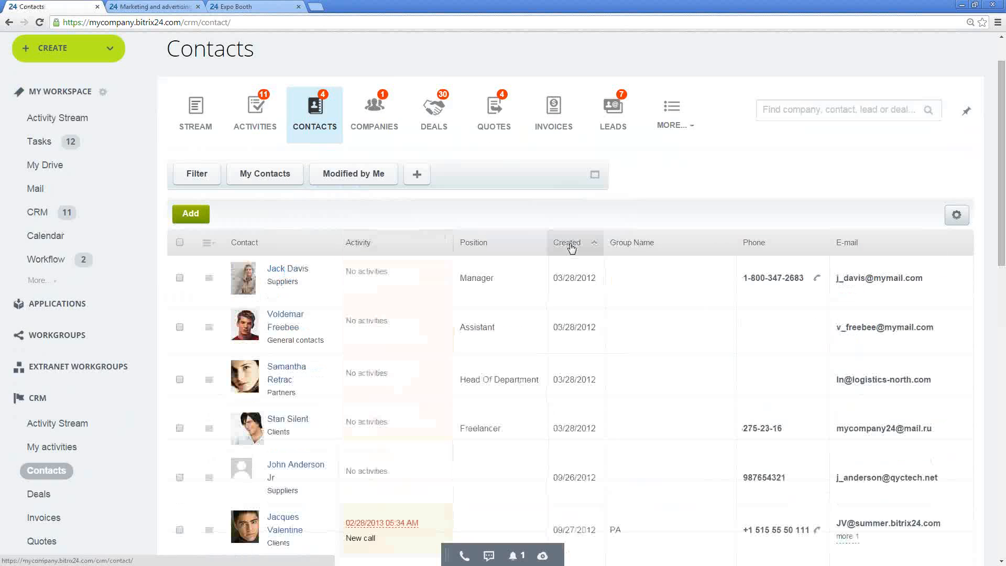
pyautogui.click(570, 245)
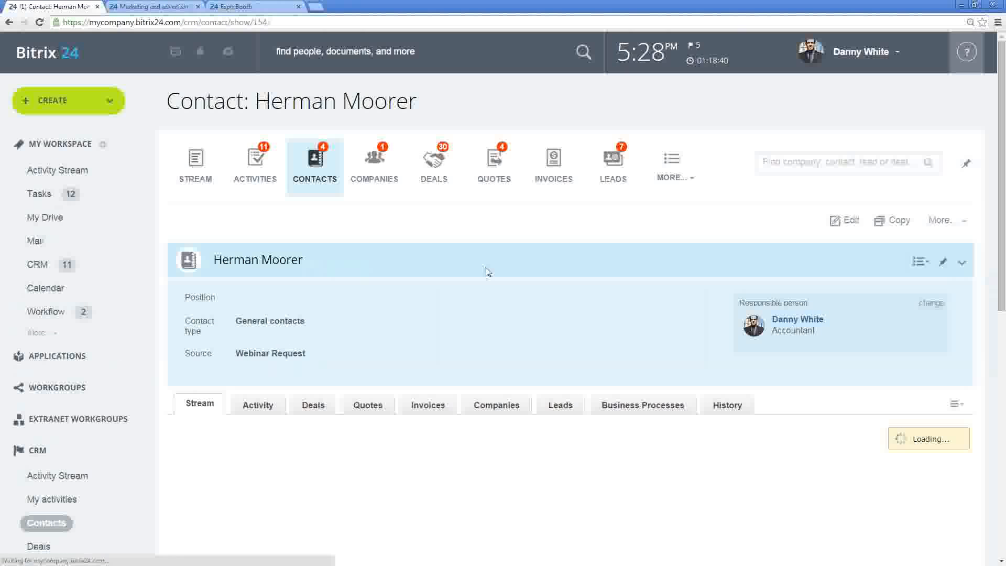
# Scroll through the new contact's card and show its activity list.
pyautogui.scroll(-2, 496, 270)
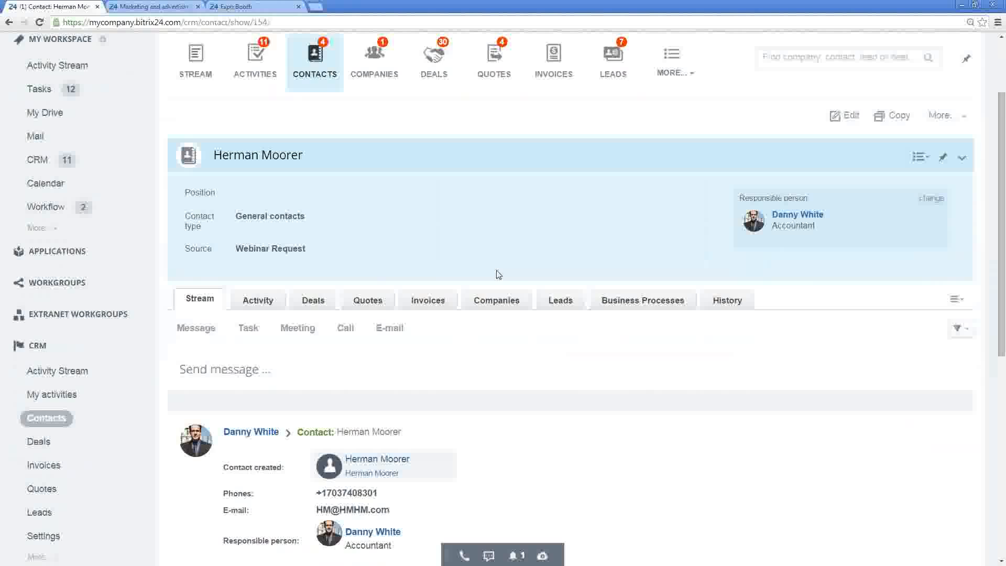
pyautogui.scroll(-1, 498, 274)
pyautogui.scroll(-1, 497, 274)
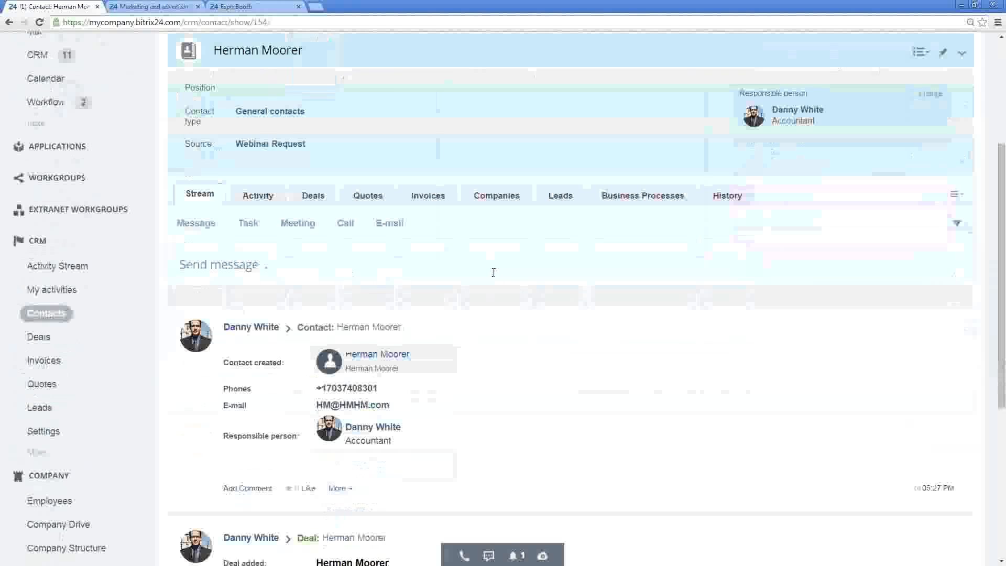
pyautogui.scroll(-1, 493, 276)
pyautogui.scroll(2, 490, 276)
pyautogui.scroll(3, 349, 267)
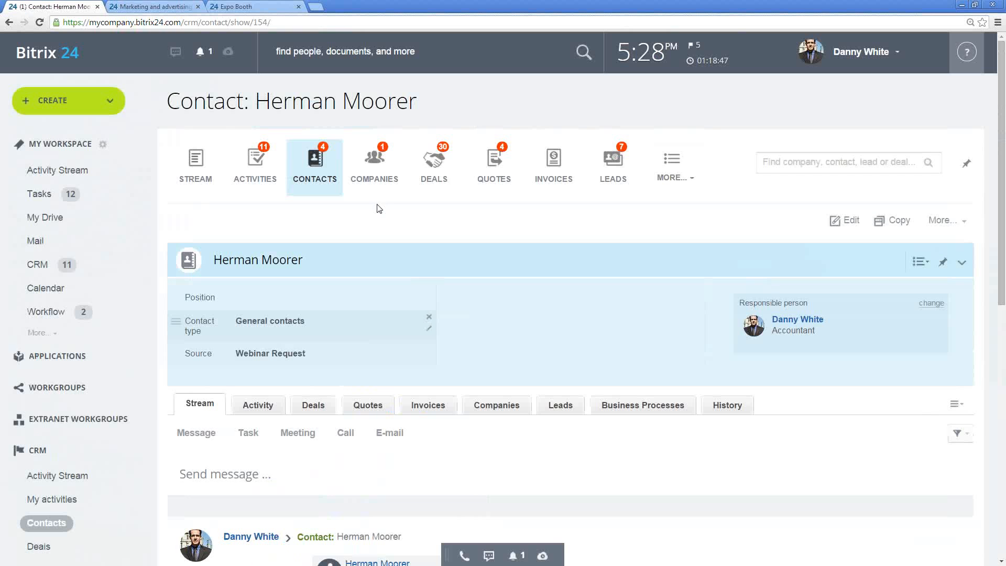
pyautogui.moveTo(169, 100); pyautogui.dragTo(427, 89)
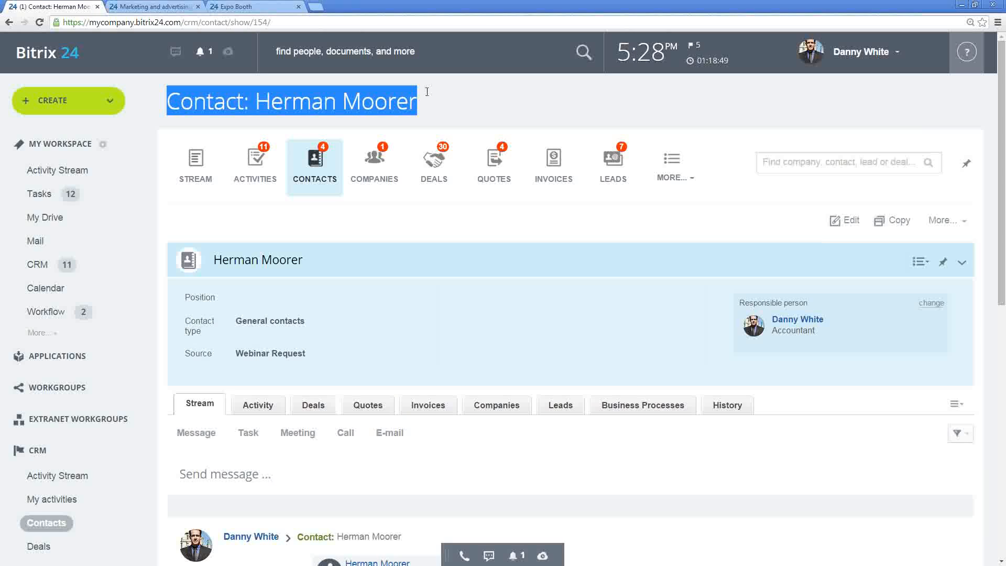
pyautogui.click(467, 99)
pyautogui.scroll(-1, 396, 315)
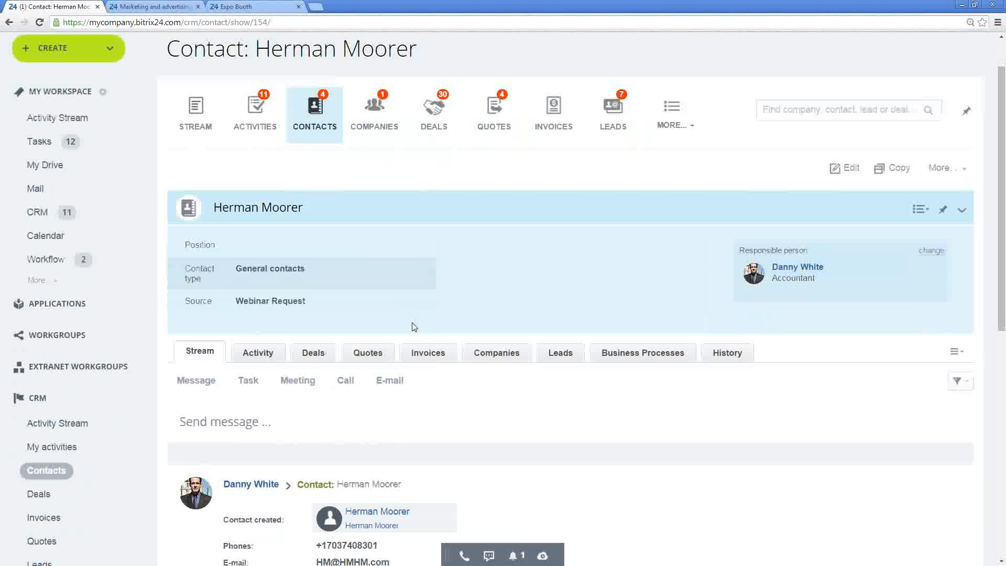
pyautogui.click(258, 351)
# Check the contact's linked deals, companies and leads, ending on the Leads list.
pyautogui.scroll(-1, 348, 287)
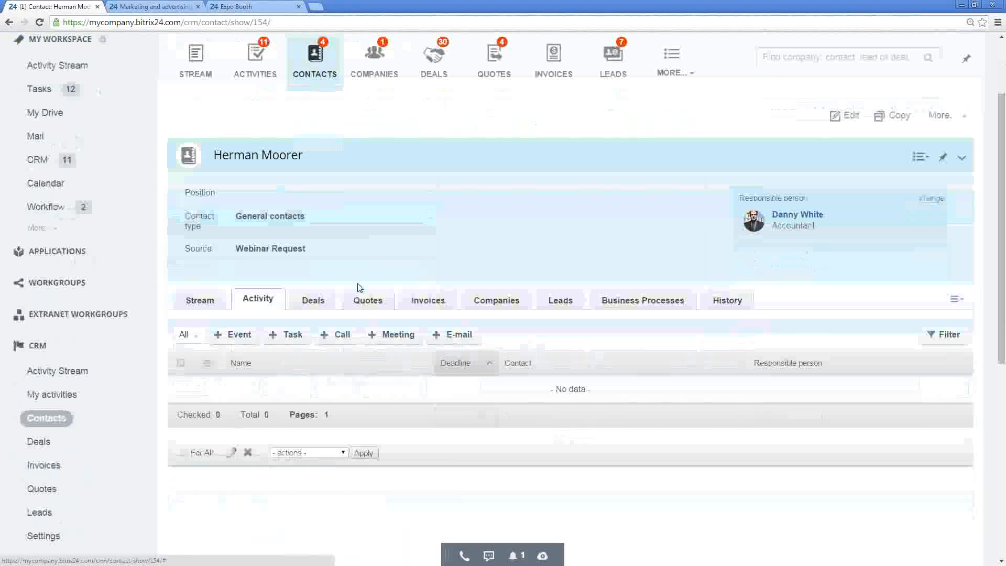
pyautogui.click(313, 300)
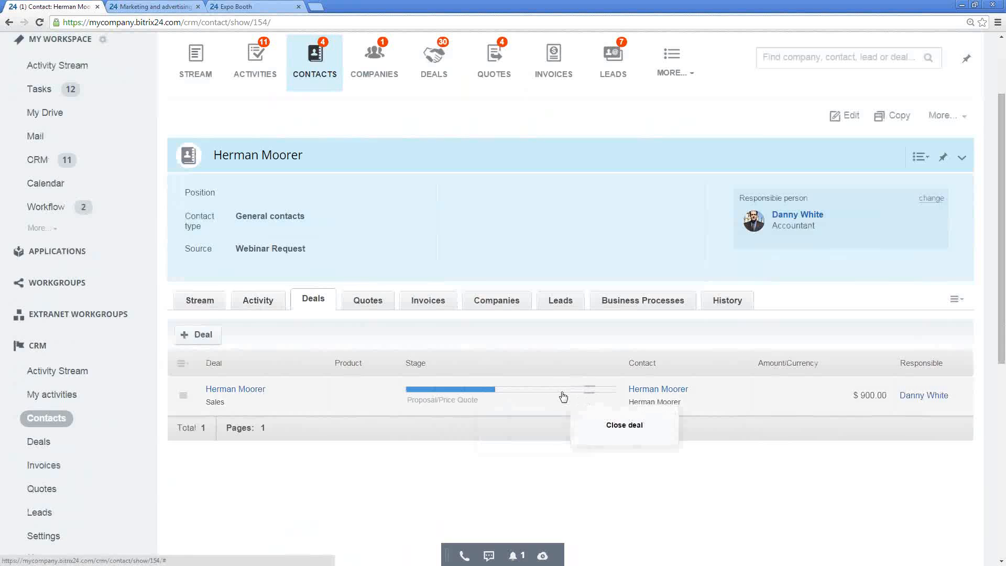
pyautogui.click(498, 301)
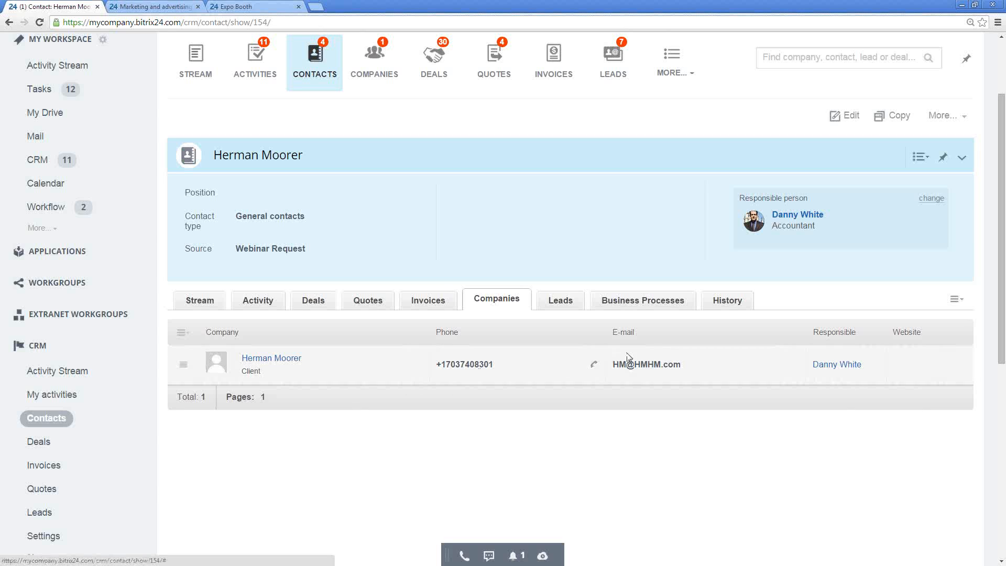
pyautogui.click(560, 307)
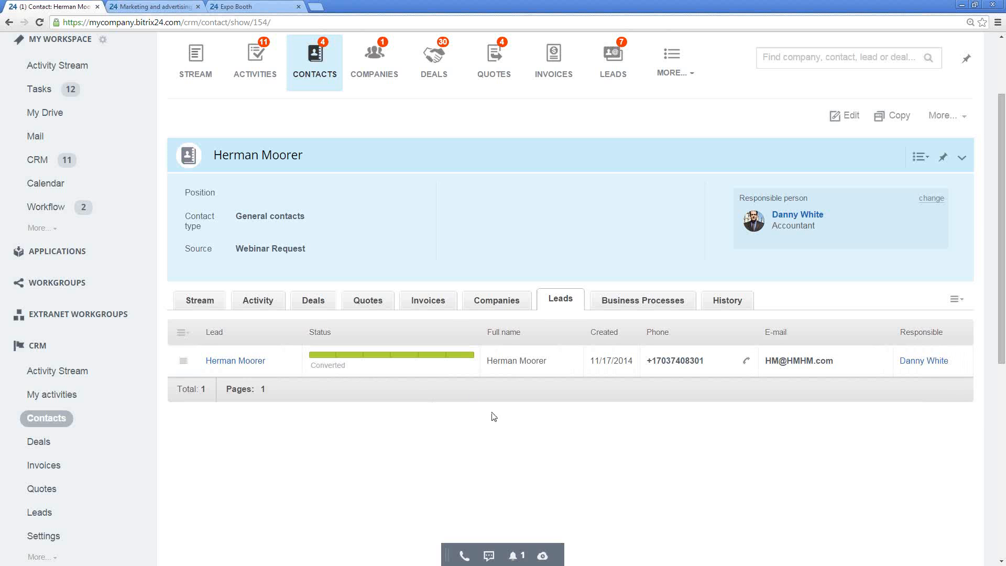
pyautogui.click(246, 302)
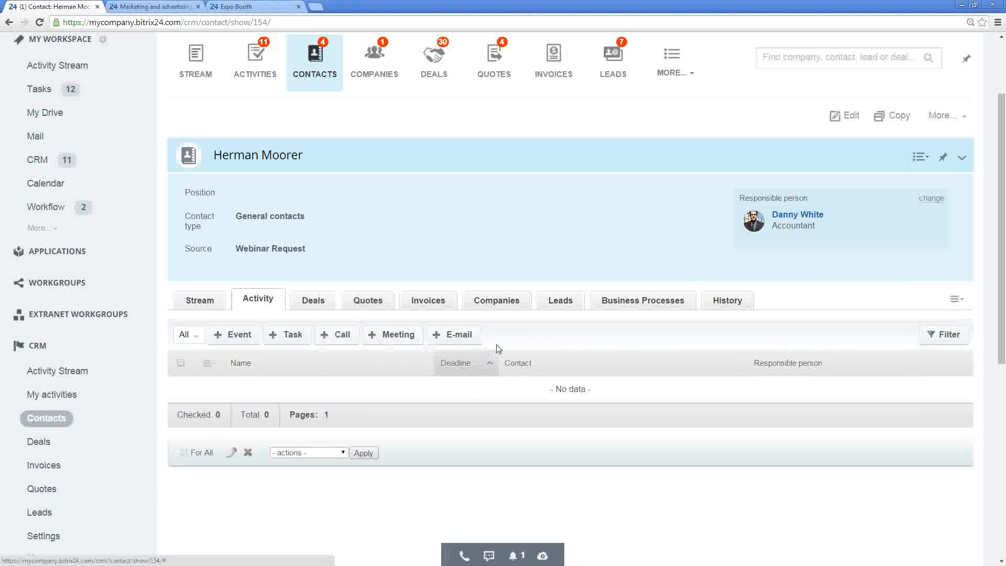
pyautogui.click(559, 303)
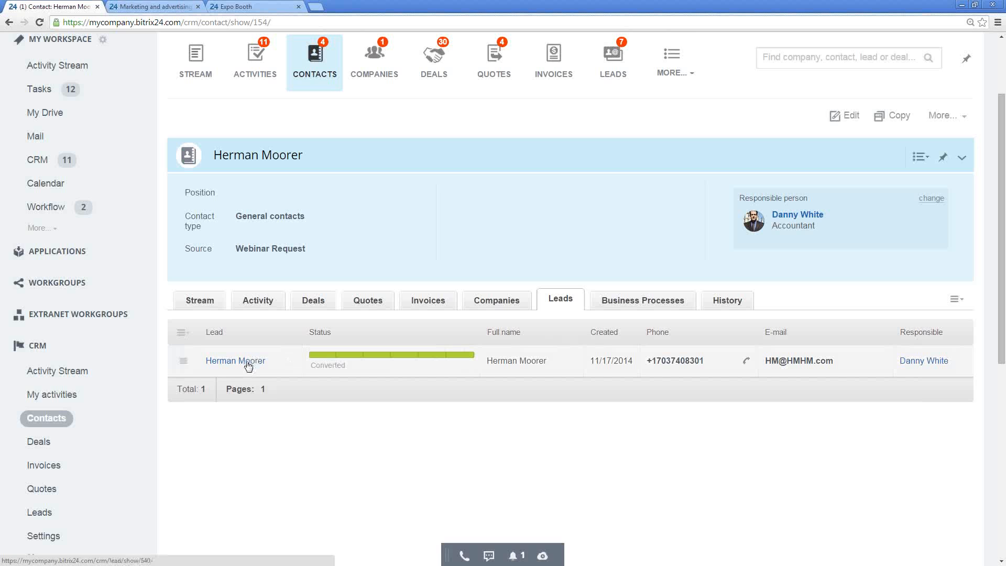
# Bring up and dismiss the calling options and dial pad for the lead's phone.
pyautogui.click(746, 362)
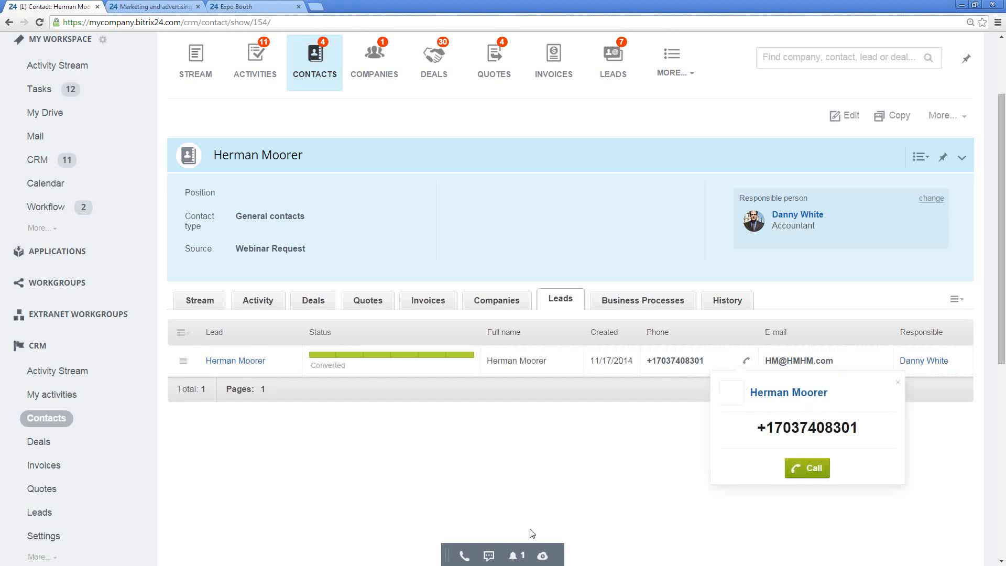
pyautogui.click(900, 386)
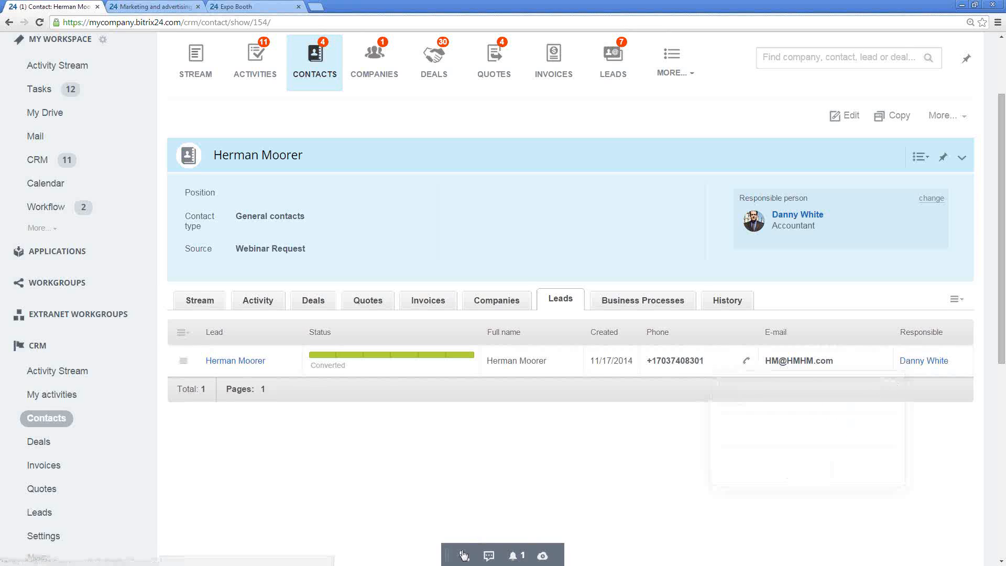
pyautogui.click(464, 556)
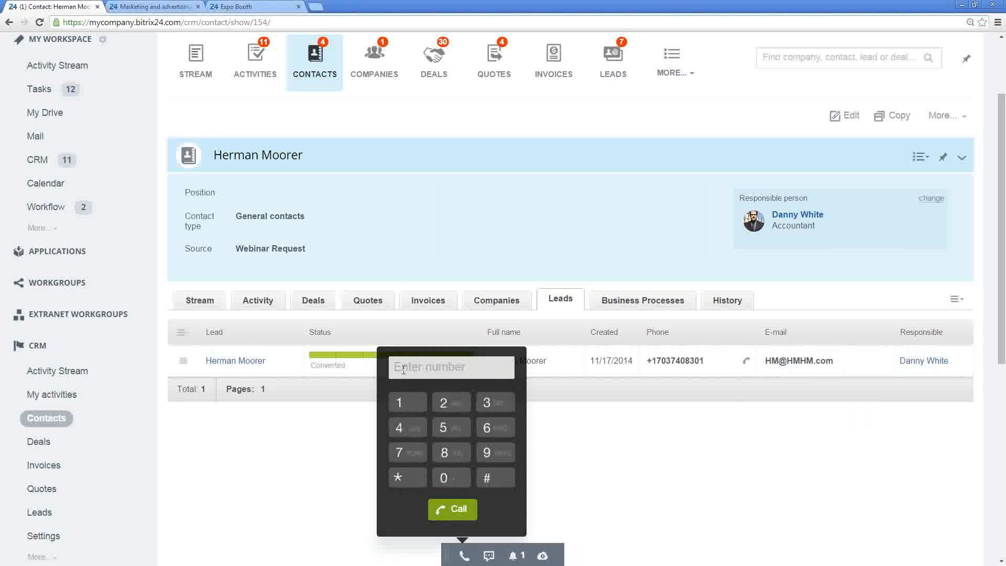
pyautogui.click(682, 403)
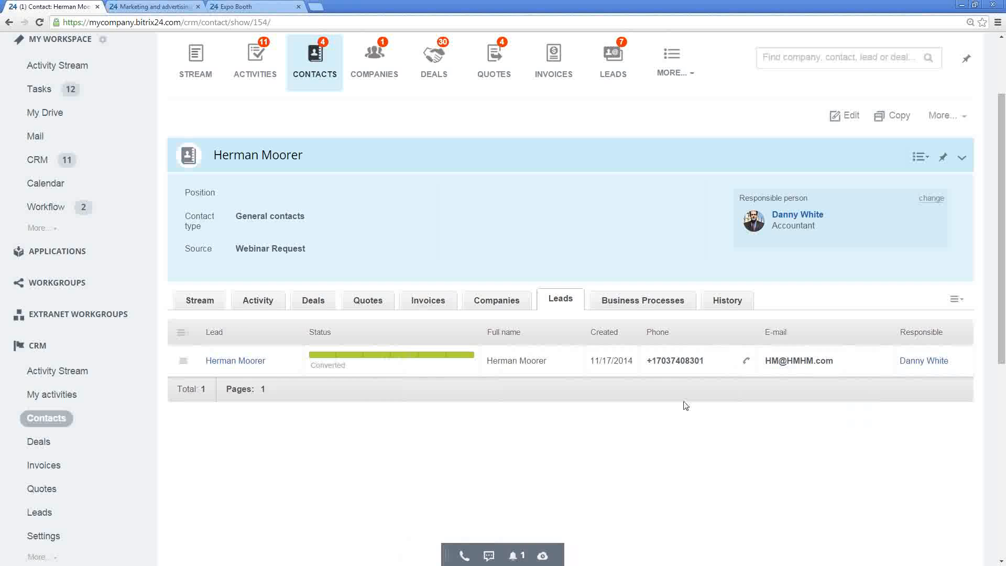
pyautogui.click(747, 362)
pyautogui.click(807, 468)
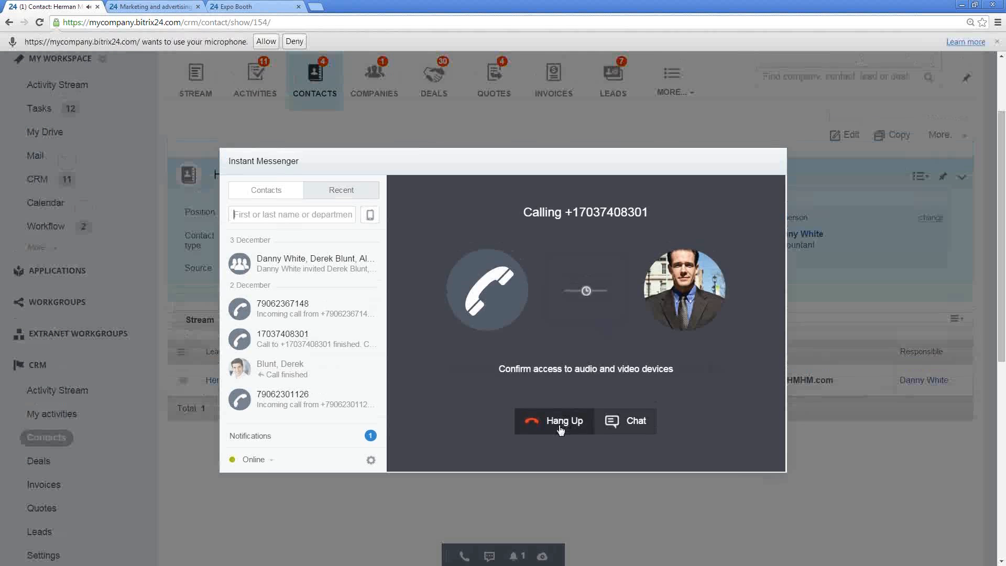
pyautogui.click(559, 425)
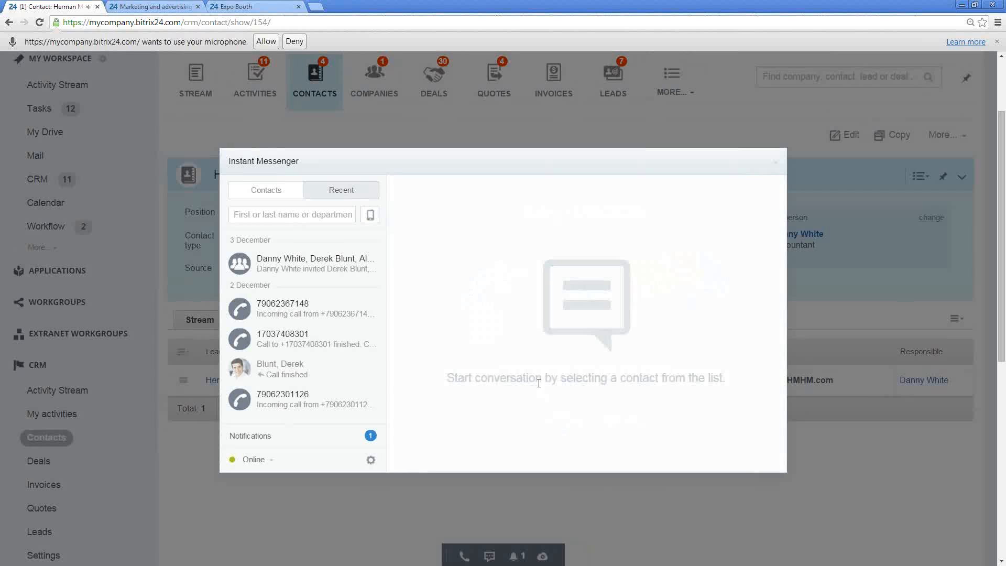
pyautogui.click(775, 163)
pyautogui.scroll(-2, 712, 460)
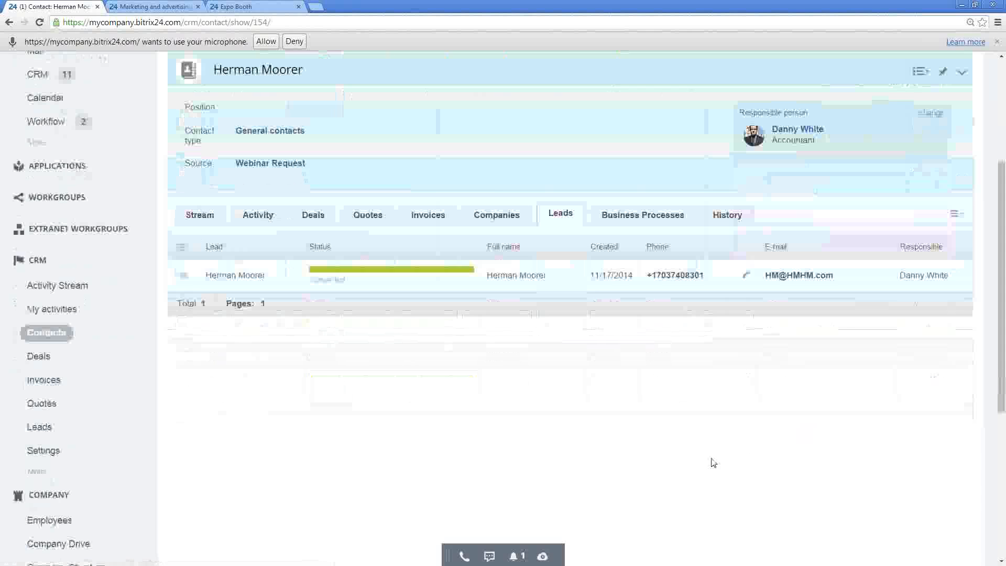
pyautogui.scroll(3, 711, 451)
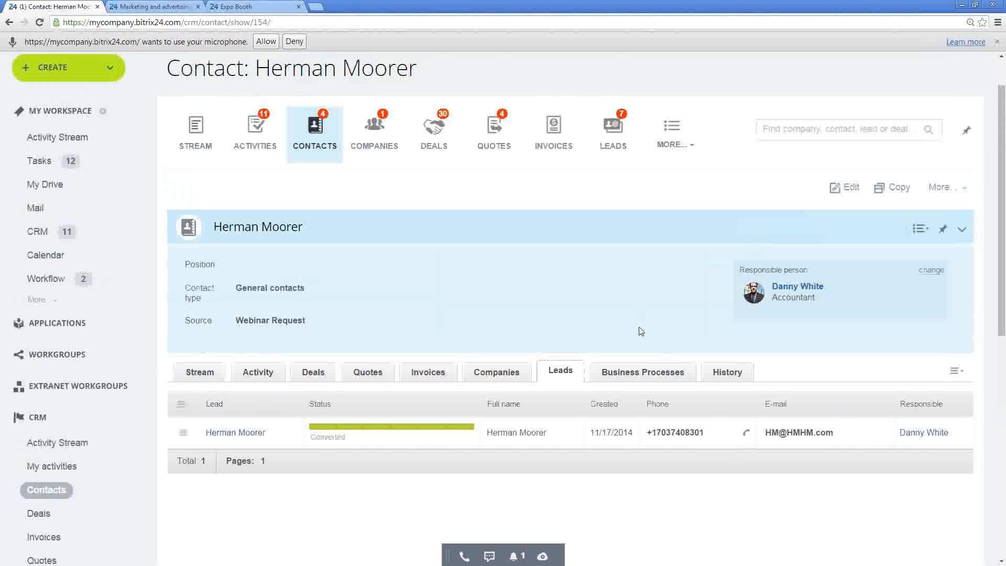
pyautogui.scroll(-1, 560, 378)
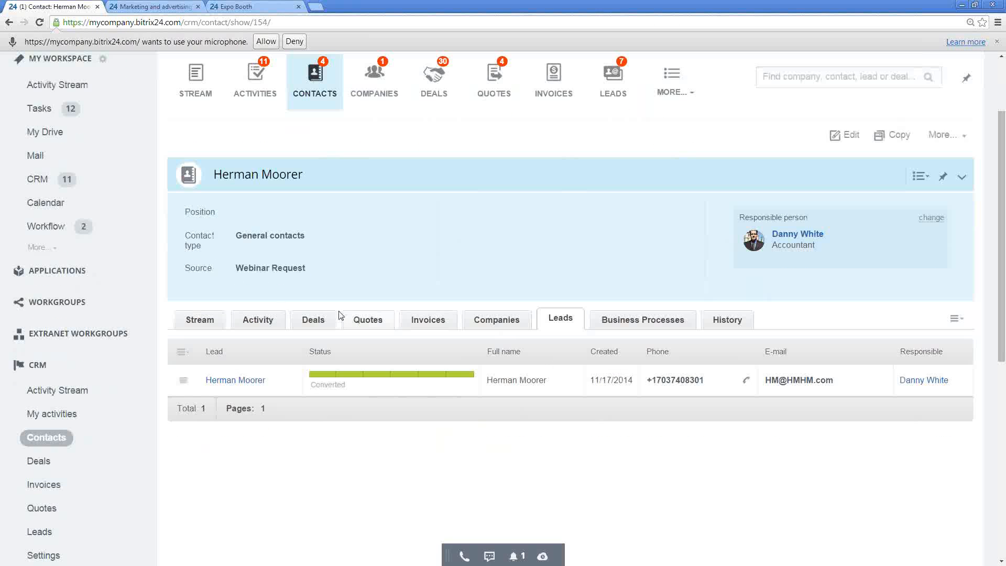
# Show the contact's empty activity list, then open the MORE menu of extra CRM sections.
pyautogui.click(258, 319)
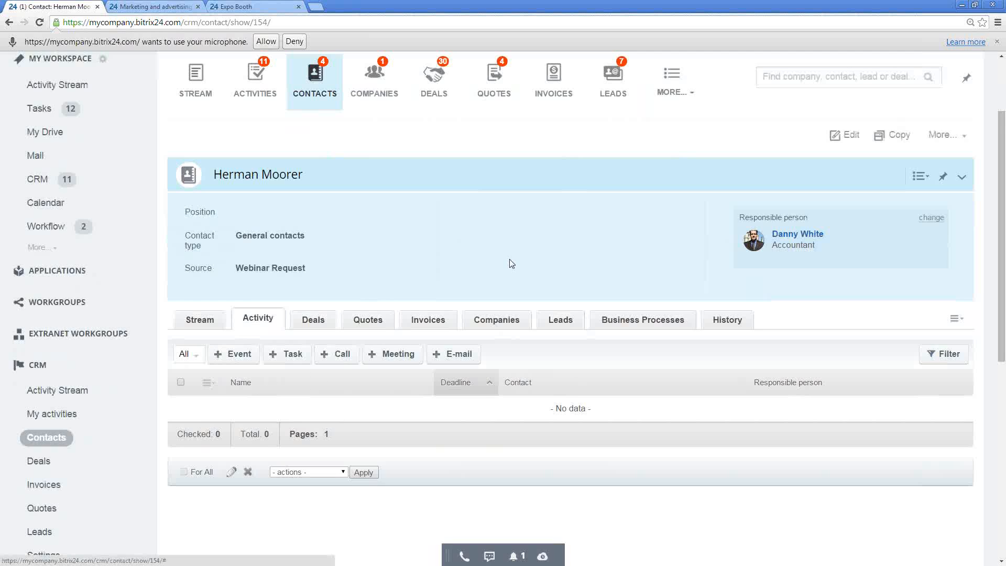
pyautogui.scroll(-2, 577, 288)
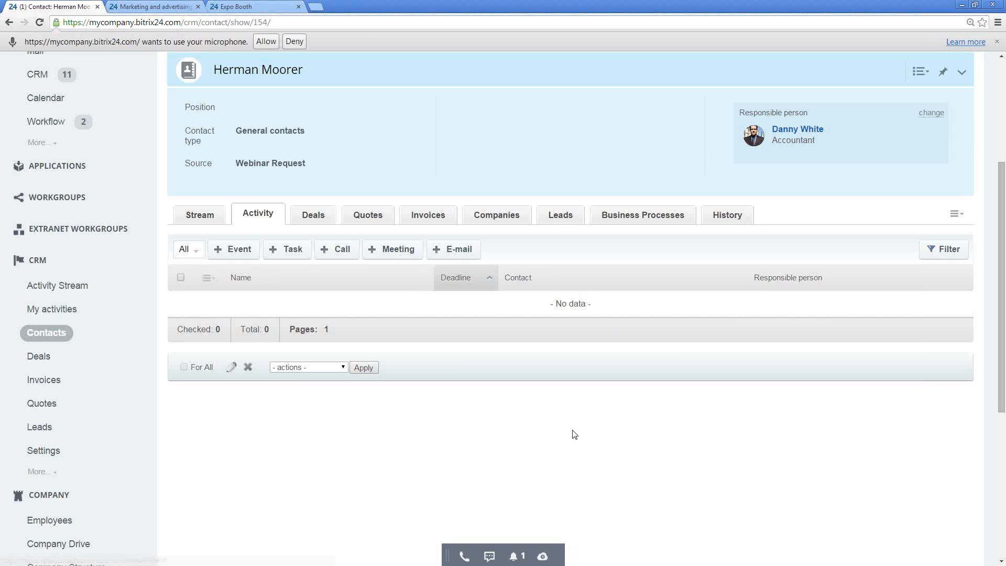
pyautogui.scroll(3, 574, 434)
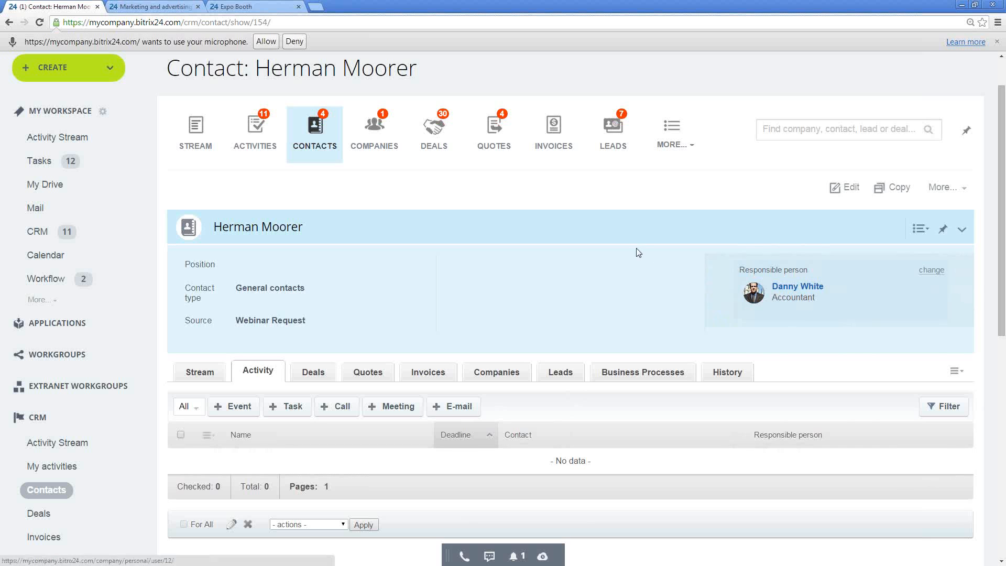
pyautogui.click(674, 143)
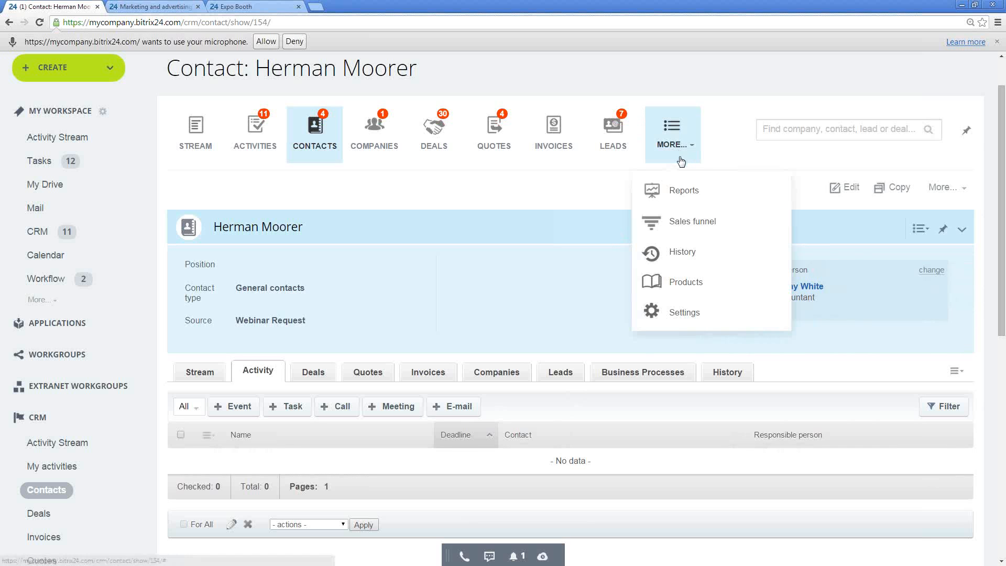
# Open CRM Reports and open Sales funnel in a new browser tab.
pyautogui.click(679, 198)
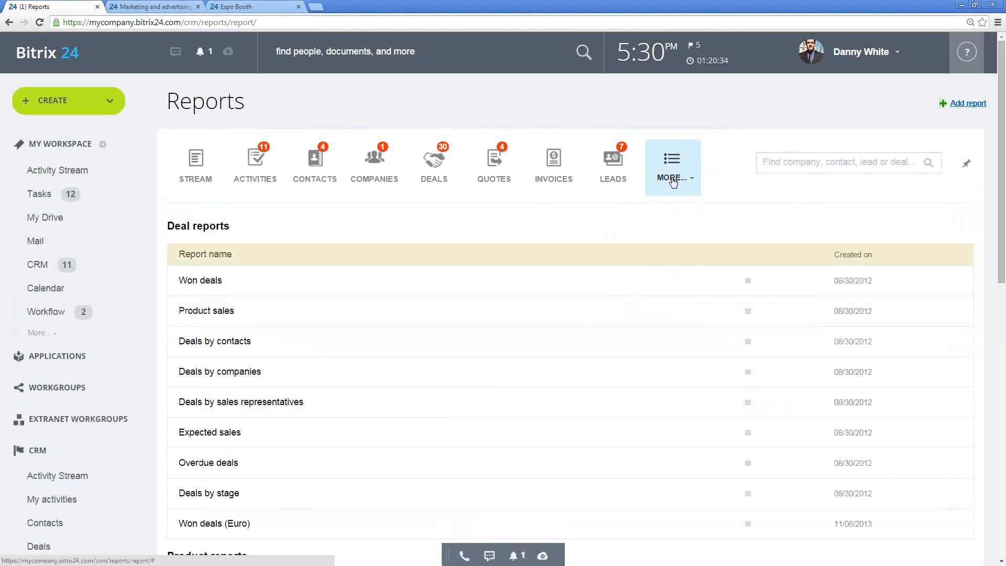
pyautogui.click(673, 180)
pyautogui.rightClick(685, 253)
pyautogui.click(711, 256)
pyautogui.click(410, 240)
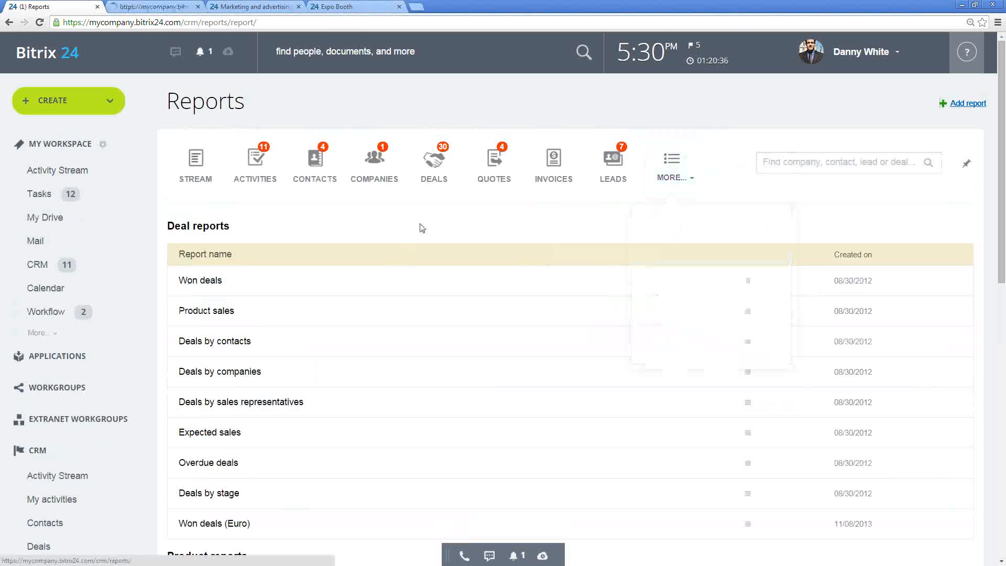
# Scroll the reports list down to the Invoice report and Activity report sections.
pyautogui.scroll(-1, 463, 238)
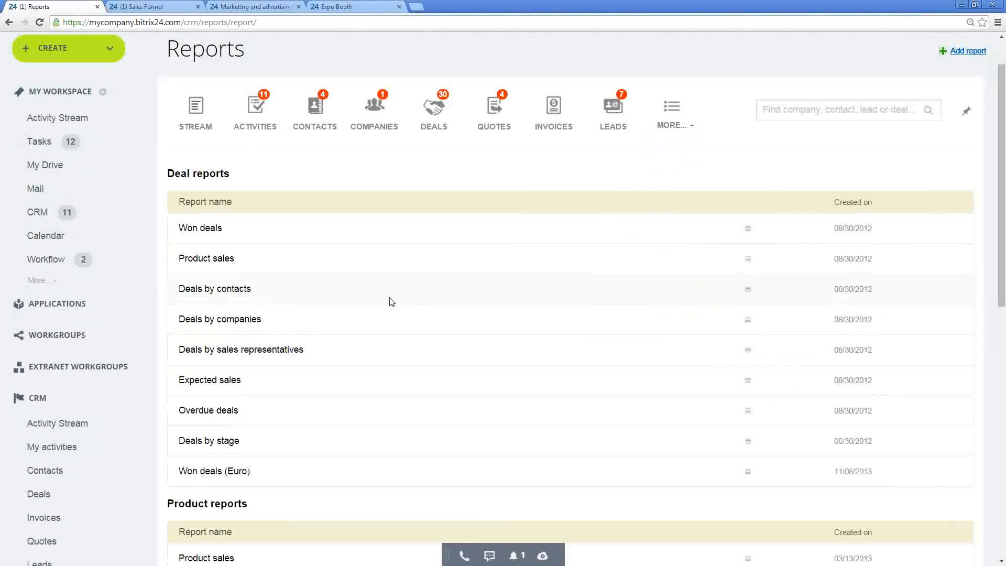
pyautogui.scroll(-1, 219, 228)
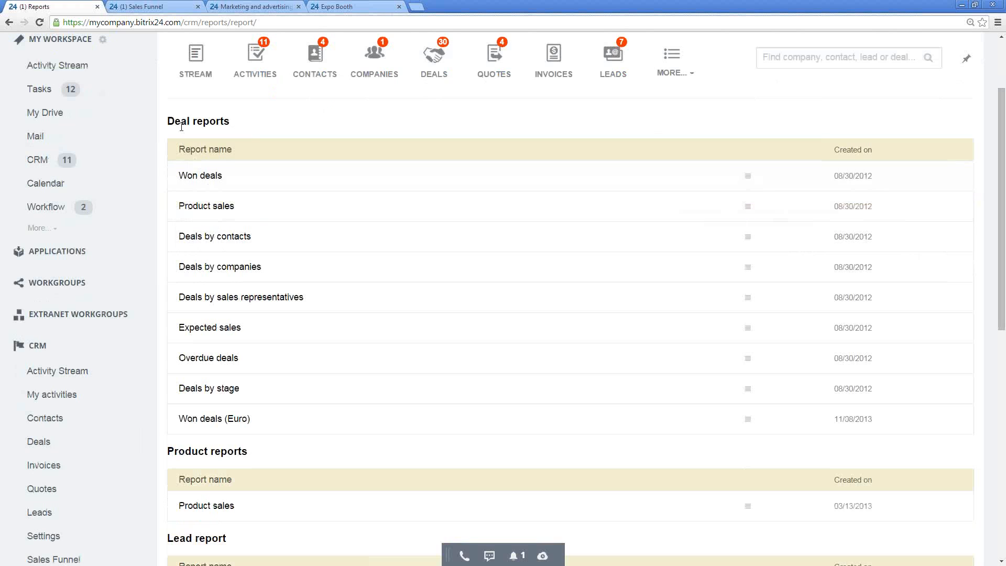
pyautogui.doubleClick(173, 121)
pyautogui.click(325, 132)
pyautogui.scroll(-5, 326, 138)
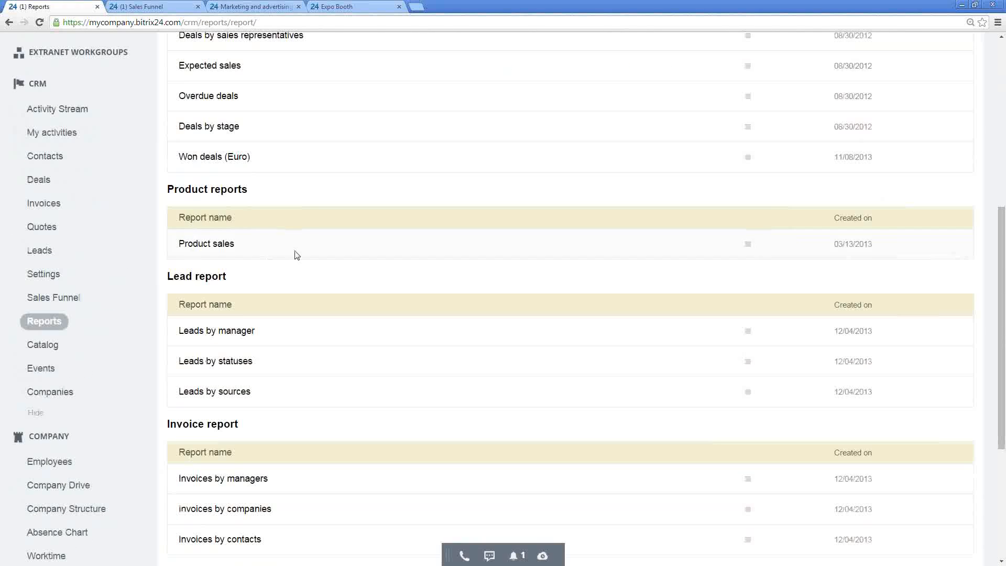
pyautogui.scroll(-3, 297, 255)
pyautogui.tripleClick(381, 273)
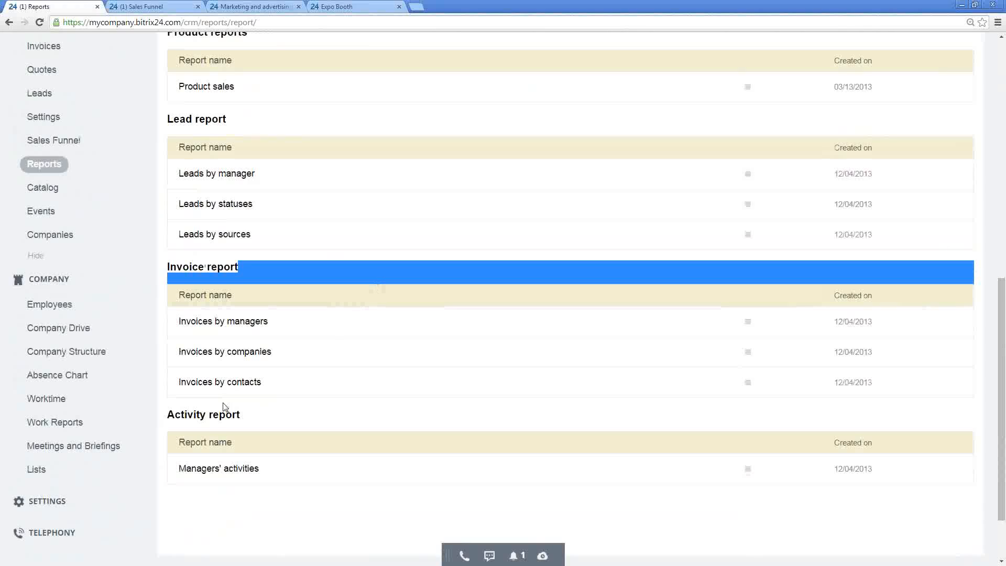
pyautogui.scroll(-2, 225, 407)
pyautogui.click(211, 425)
# Open the Managers' activities report and read each manager's call, e-mail, meeting and task values.
pyautogui.click(220, 389)
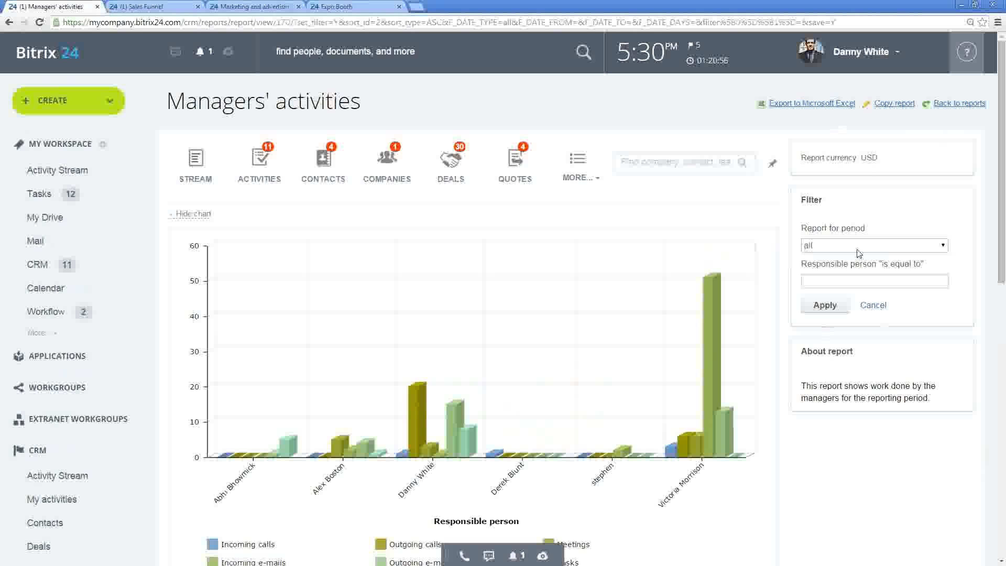
pyautogui.scroll(-1, 574, 351)
pyautogui.scroll(-6, 573, 352)
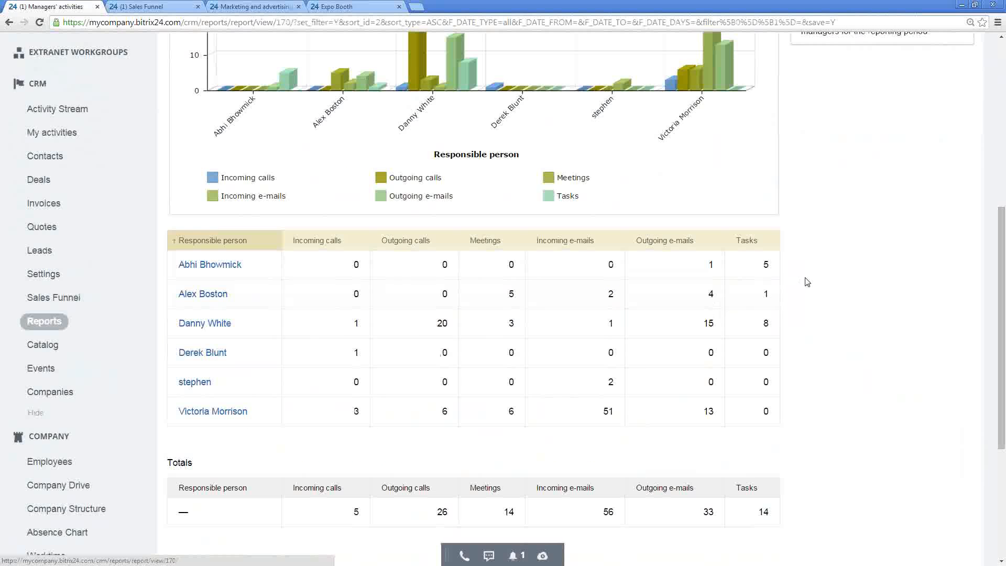
pyautogui.scroll(6, 804, 281)
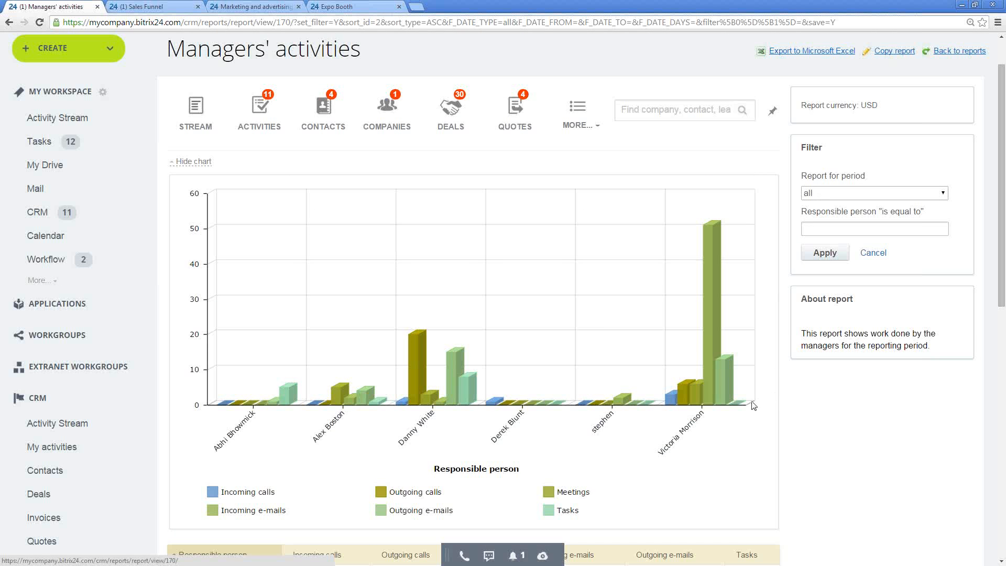
pyautogui.moveTo(709, 399)
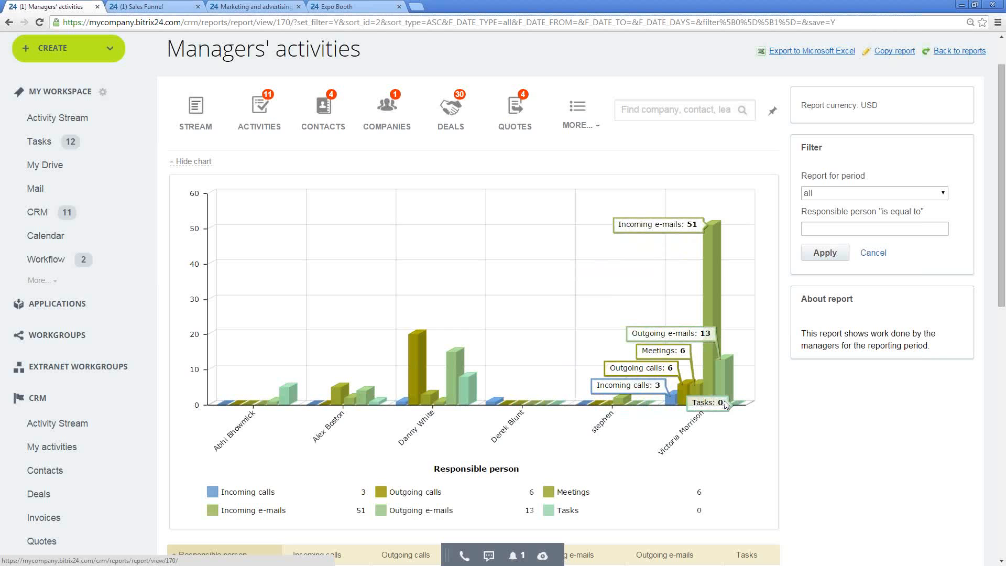
pyautogui.moveTo(438, 396)
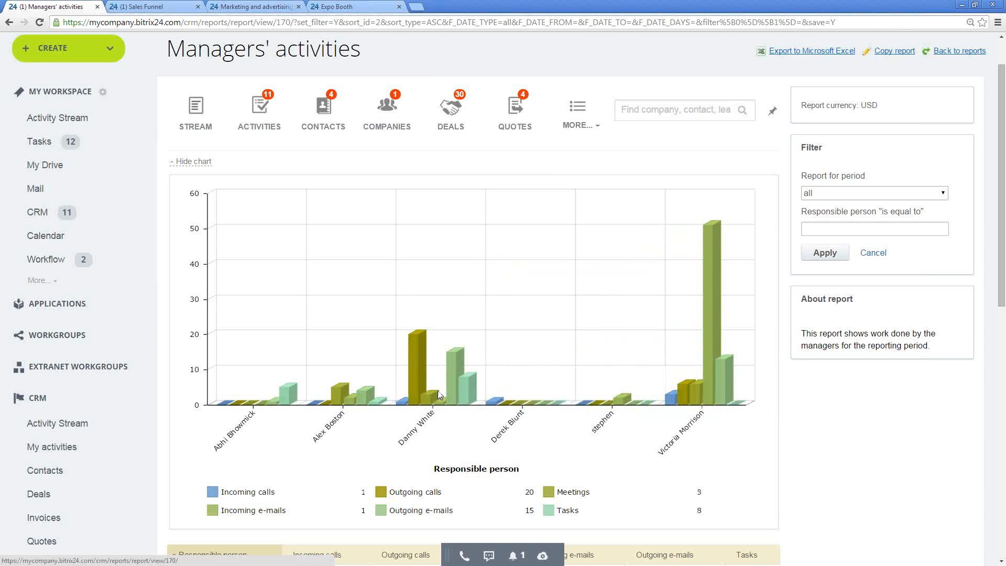
pyautogui.moveTo(415, 383)
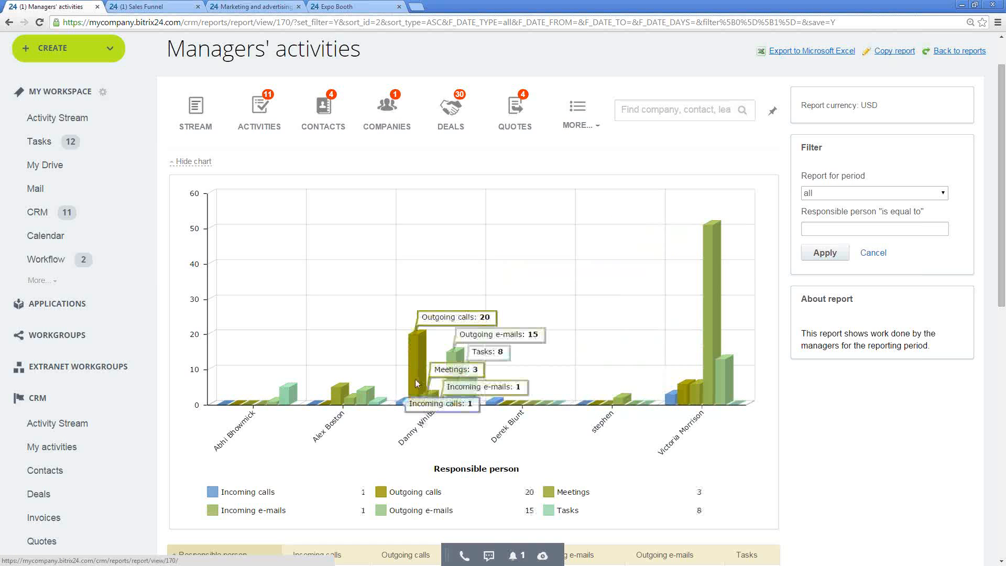
pyautogui.moveTo(719, 367)
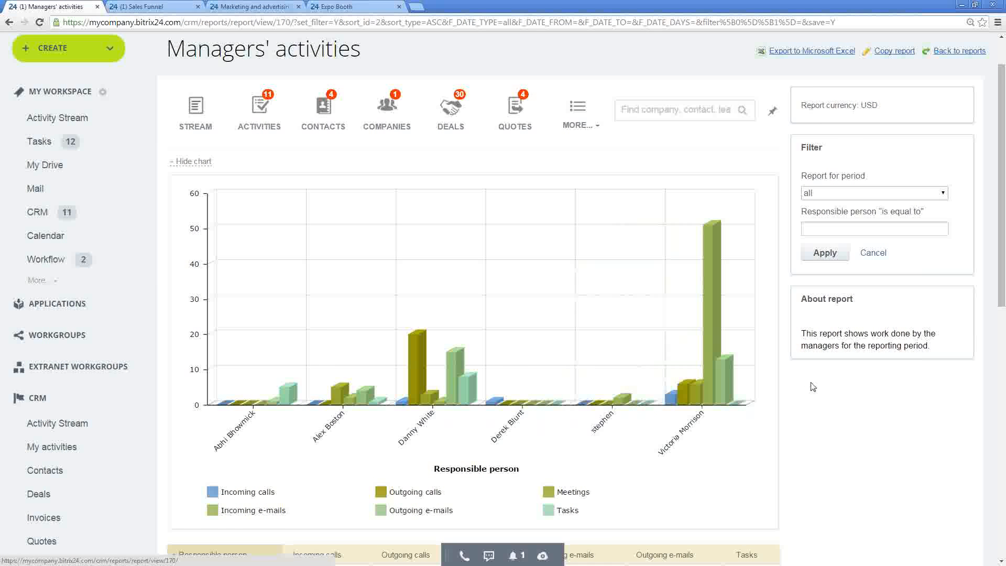
pyautogui.scroll(-1, 813, 387)
pyautogui.scroll(-1, 807, 387)
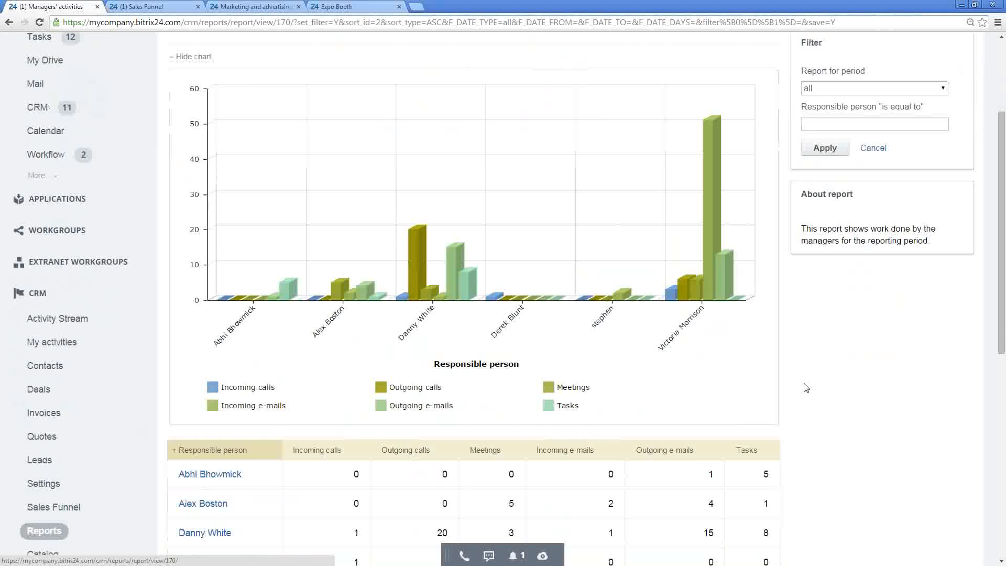
pyautogui.scroll(3, 802, 375)
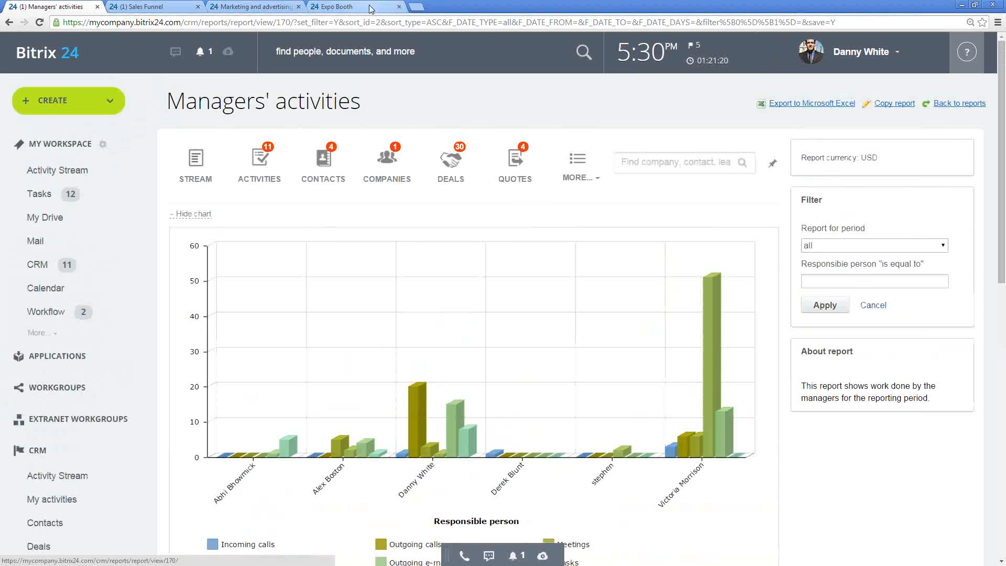
# Review the Sales Funnel deal stages: 19 In Development, 15 Closed Won worth 27823.27 USD.
pyautogui.click(152, 7)
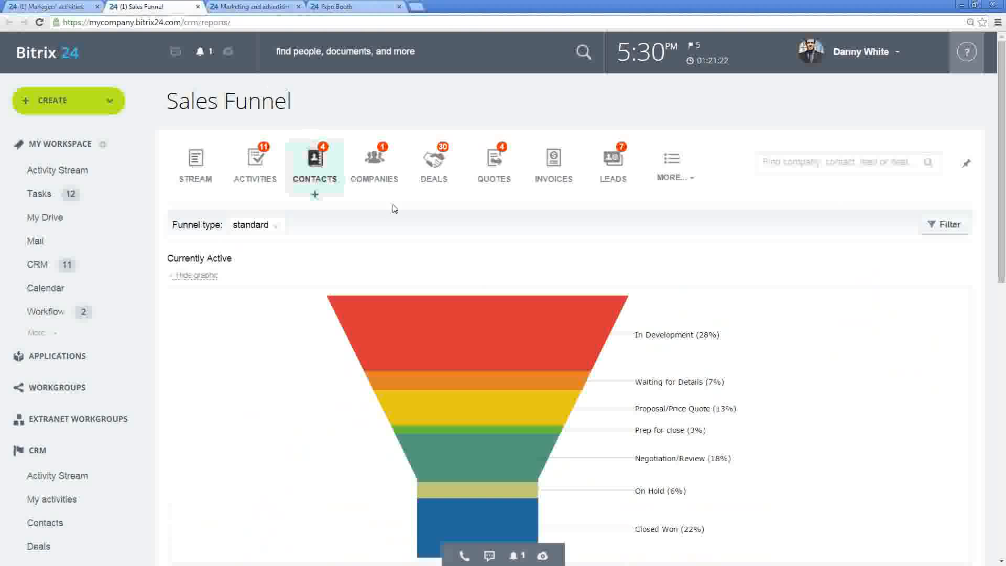
pyautogui.scroll(-1, 512, 224)
pyautogui.scroll(-2, 513, 224)
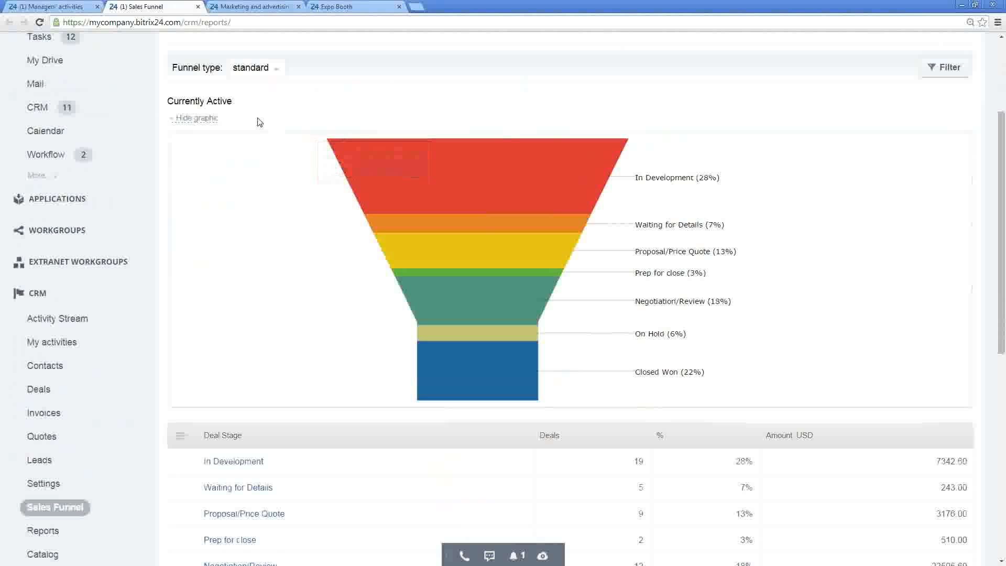
pyautogui.scroll(-1, 260, 125)
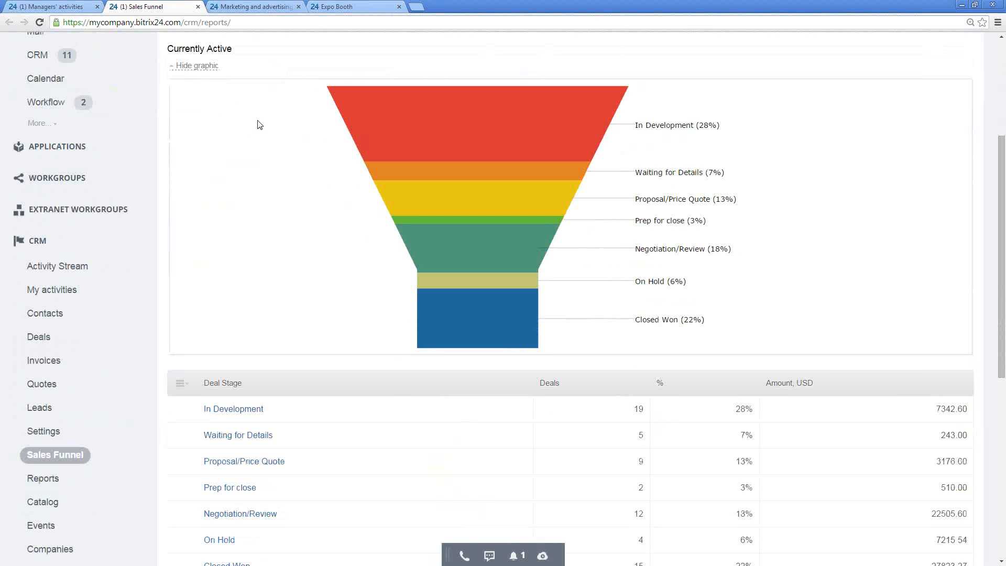
pyautogui.scroll(-2, 261, 126)
pyautogui.scroll(-1, 261, 138)
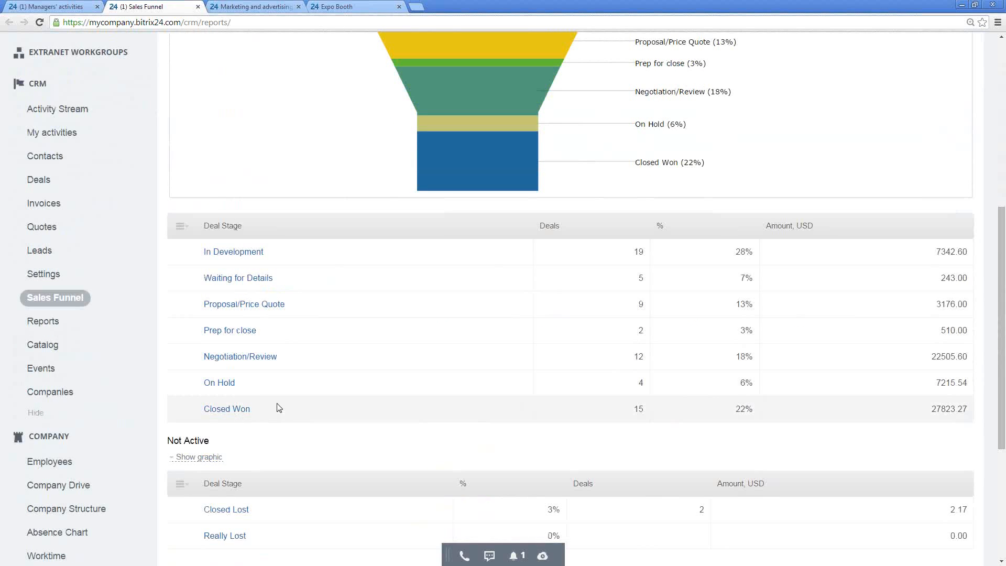
pyautogui.scroll(-3, 278, 407)
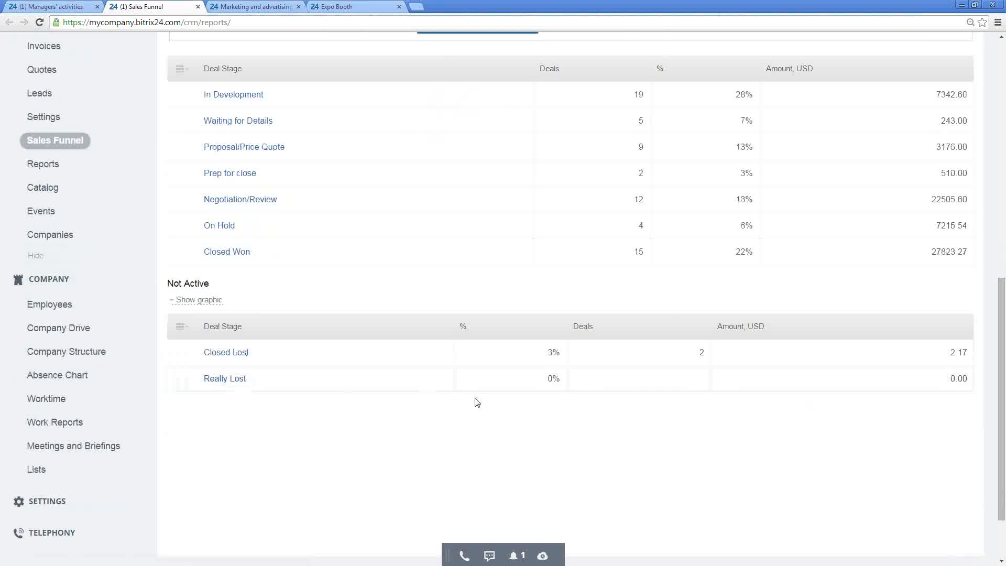
pyautogui.scroll(9, 536, 366)
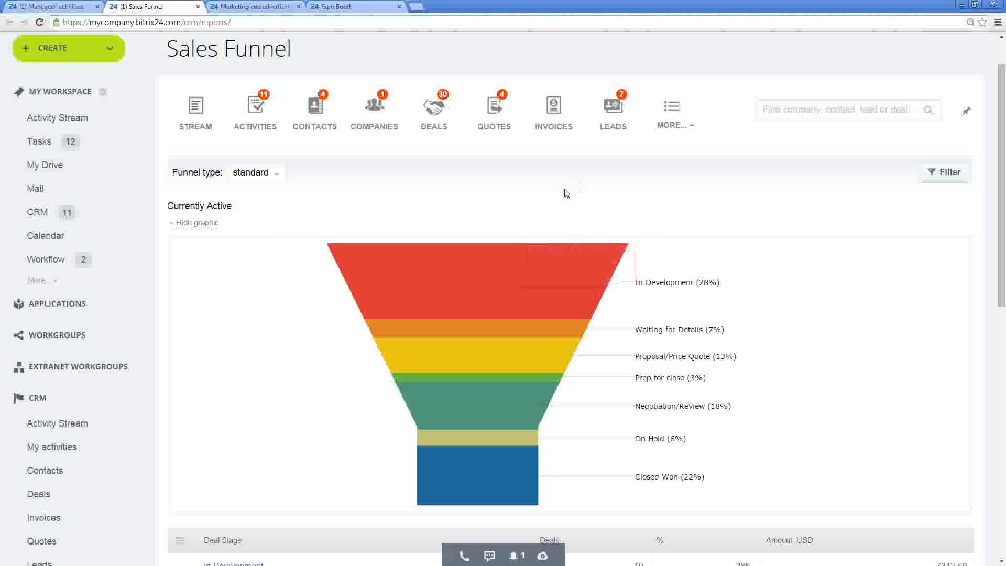
# Open CRM settings in a new tab and hide the extra CRM sections in the sidebar.
pyautogui.click(690, 138)
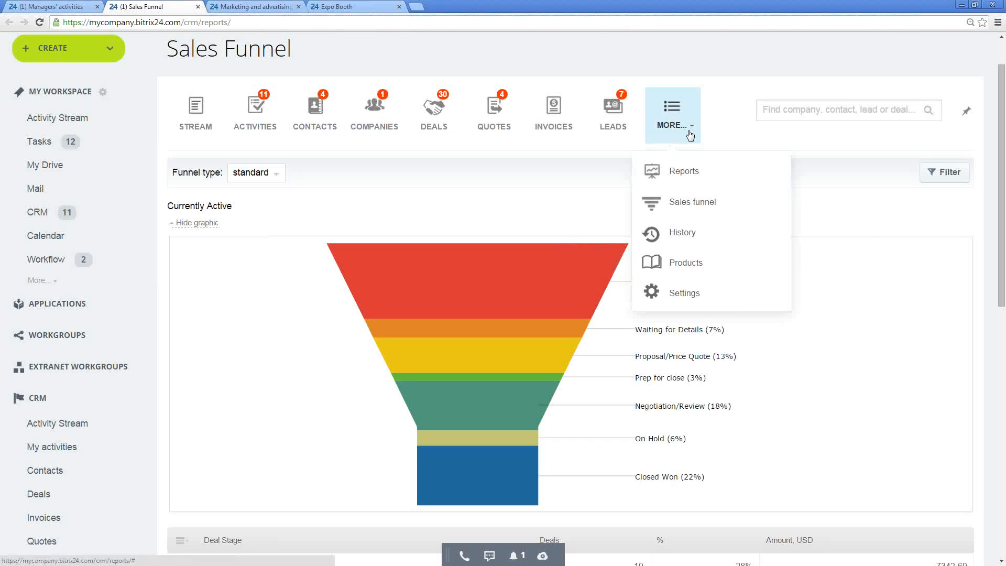
pyautogui.rightClick(677, 297)
pyautogui.click(703, 305)
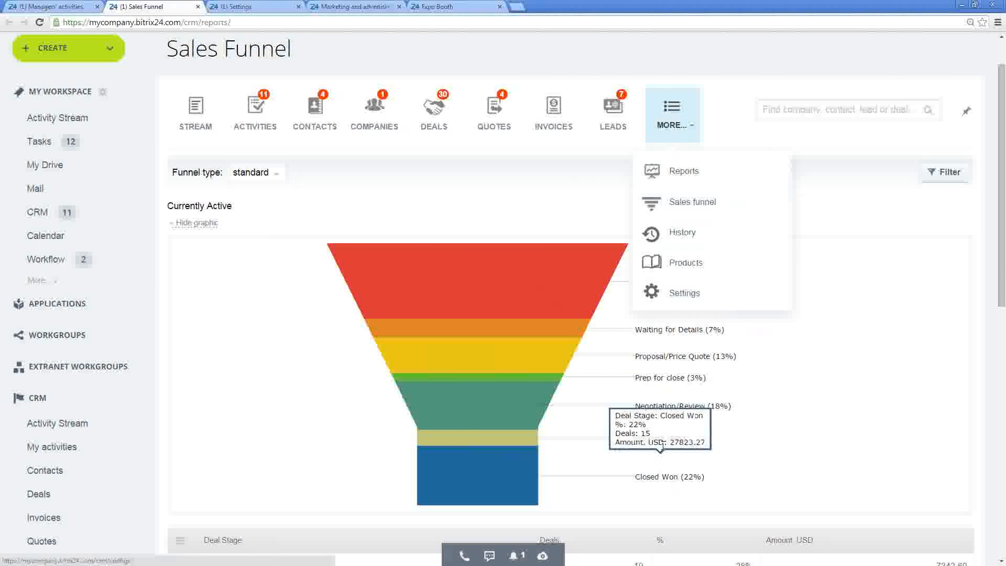
pyautogui.click(840, 209)
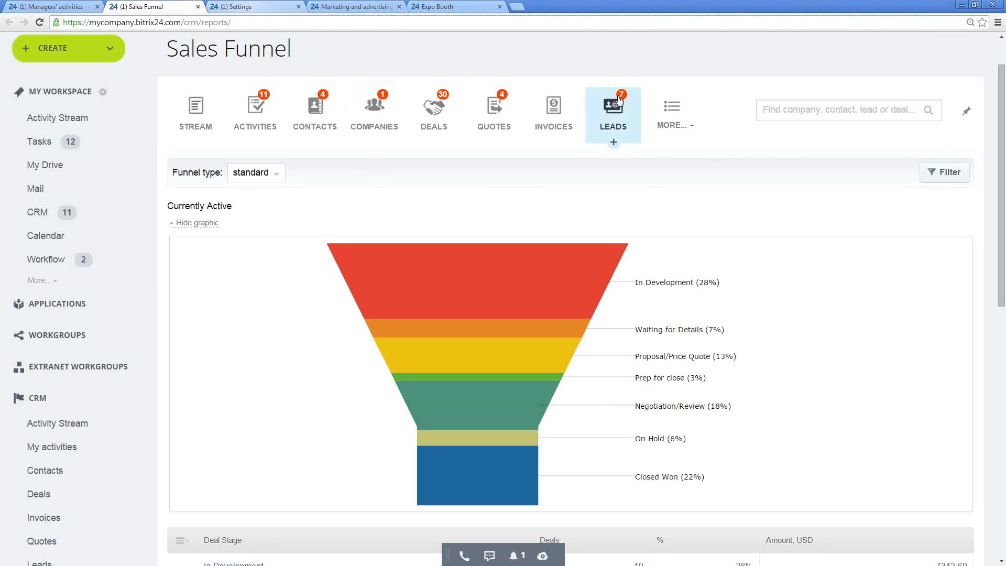
pyautogui.click(683, 129)
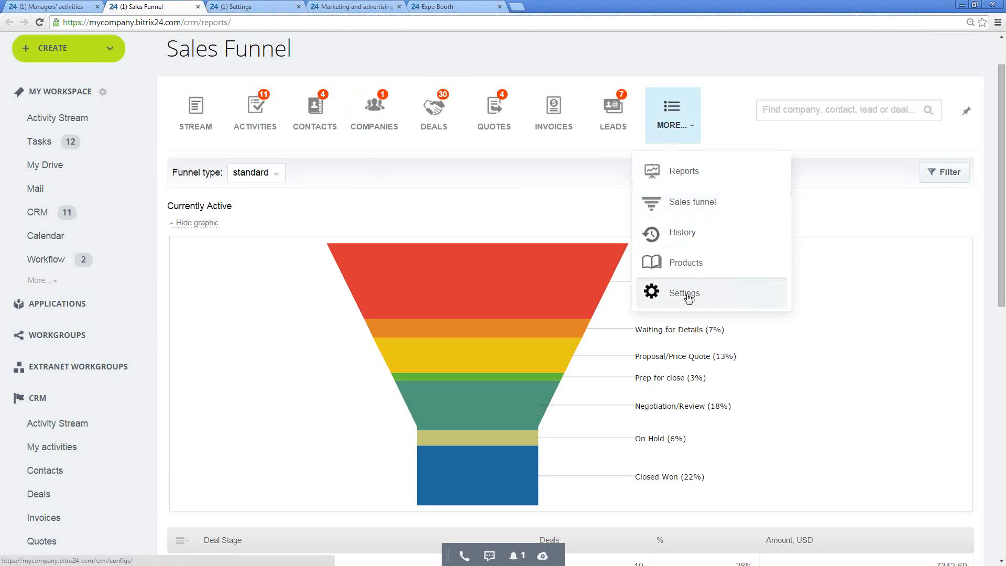
pyautogui.scroll(-5, 99, 355)
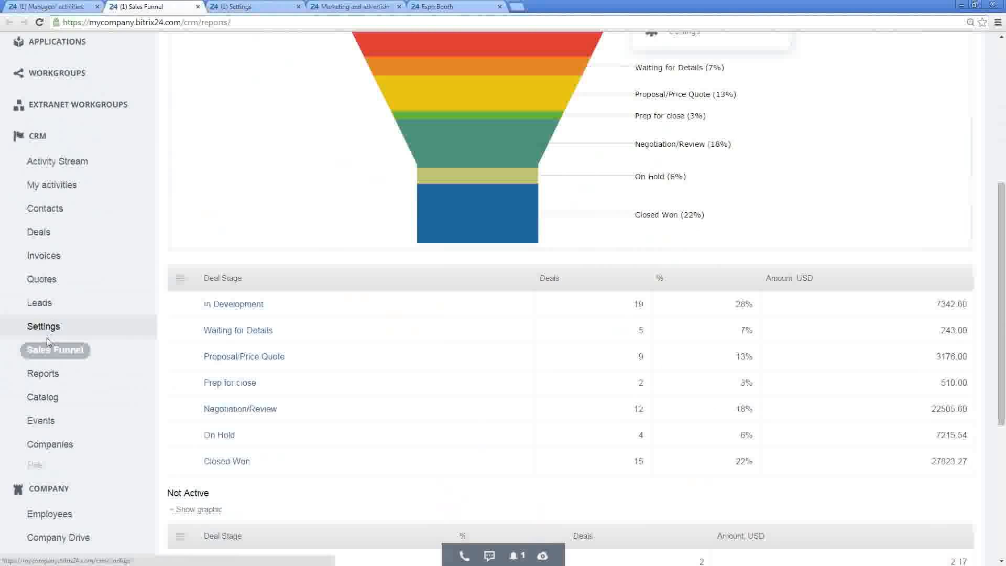
pyautogui.click(44, 467)
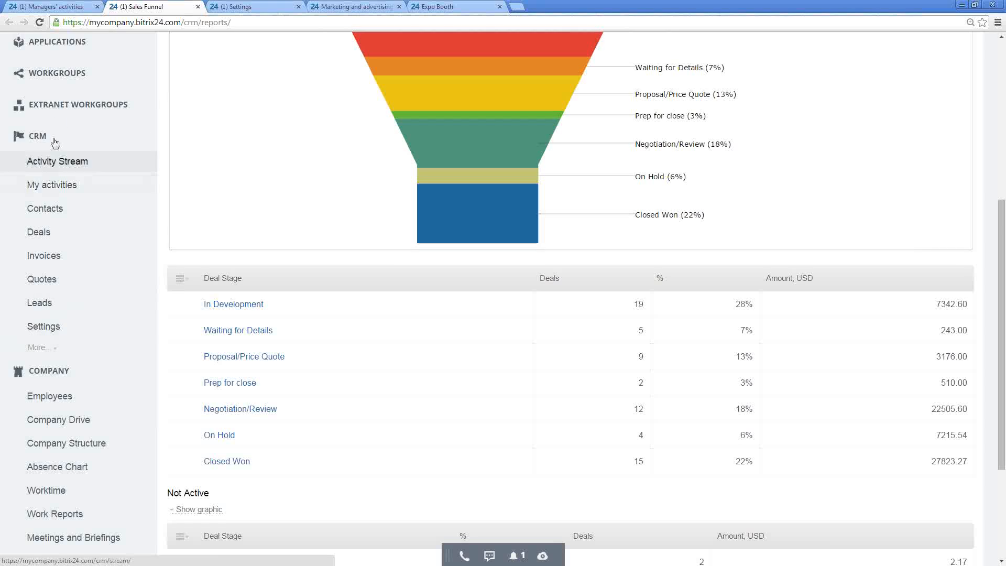
pyautogui.scroll(6, 200, 308)
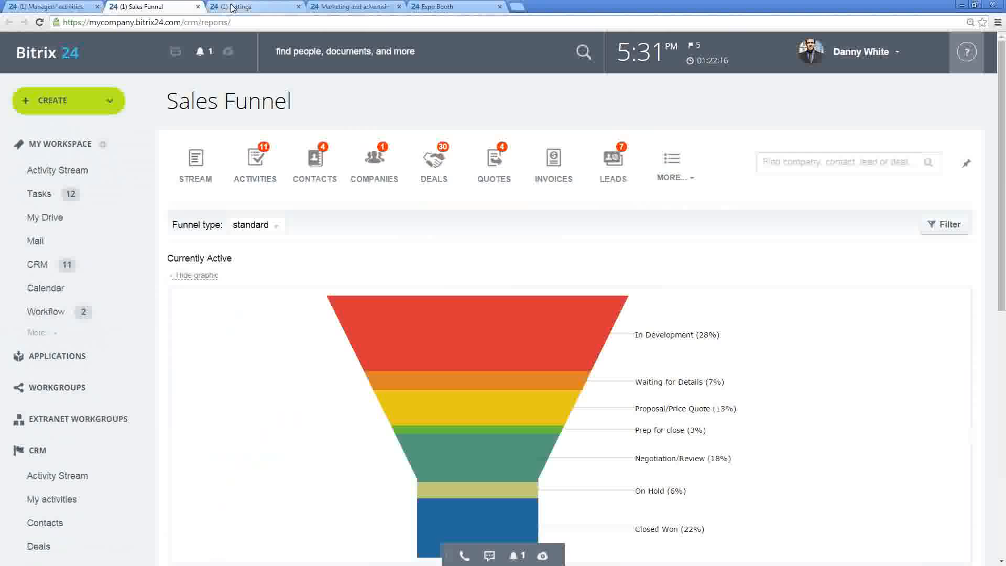
# Open the CRM Selection Lists in a new tab from the CRM settings page.
pyautogui.click(232, 8)
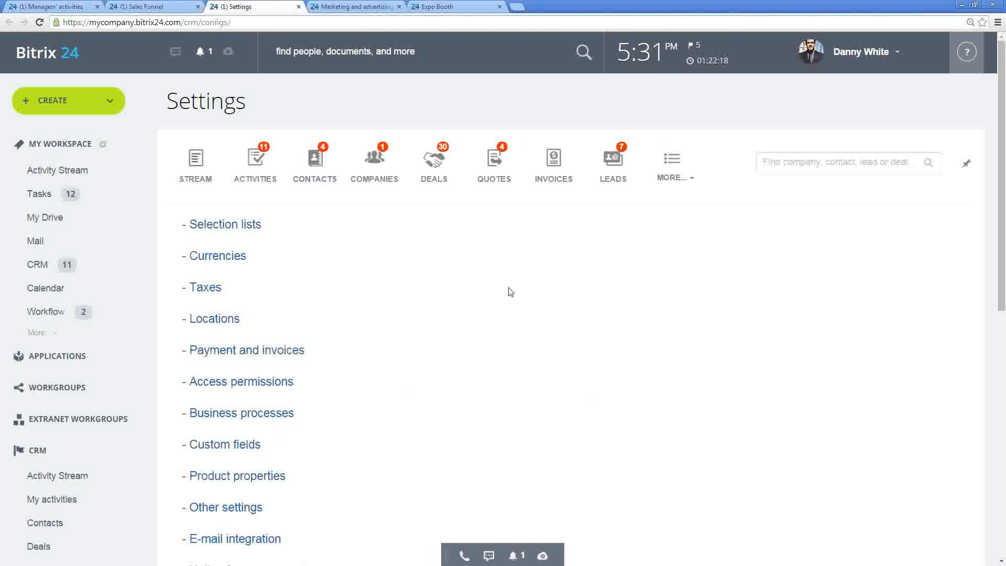
pyautogui.scroll(-1, 516, 294)
pyautogui.scroll(1, 524, 297)
pyautogui.rightClick(241, 234)
pyautogui.click(280, 241)
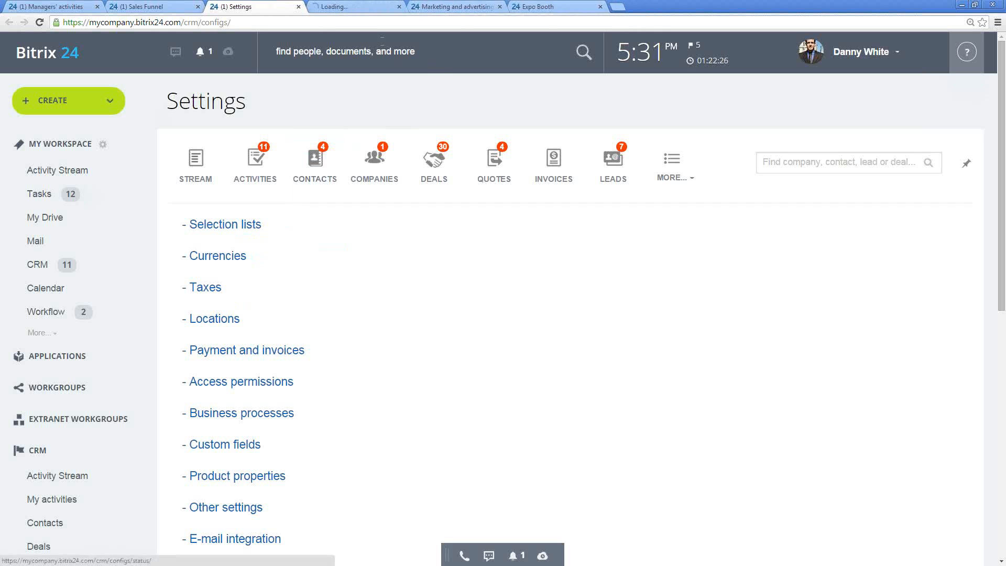
# Inspect the lead status names: Fresh, Responsible Assigned, Working on it, On Hold, Lost, Closed Won.
pyautogui.click(346, 8)
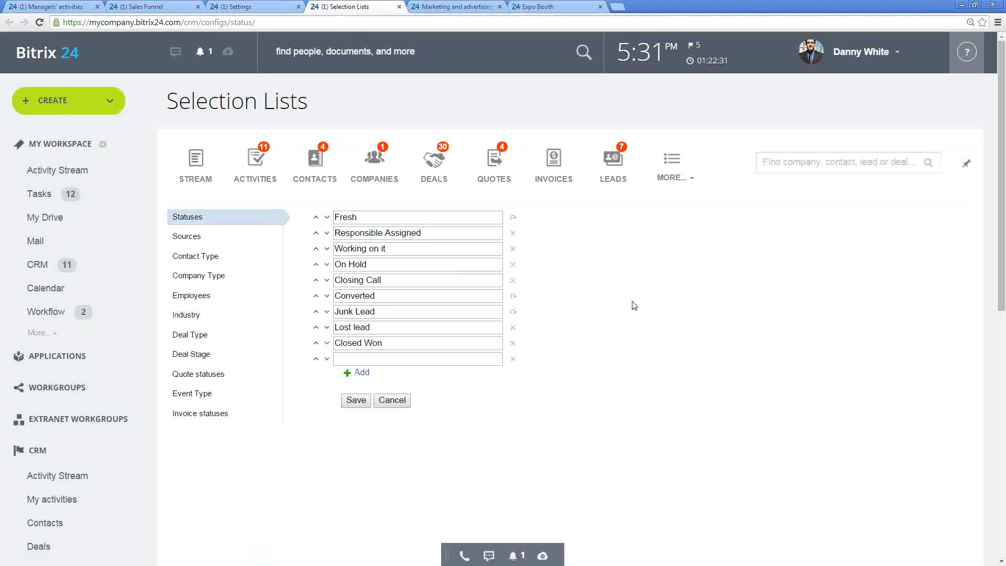
pyautogui.doubleClick(358, 218)
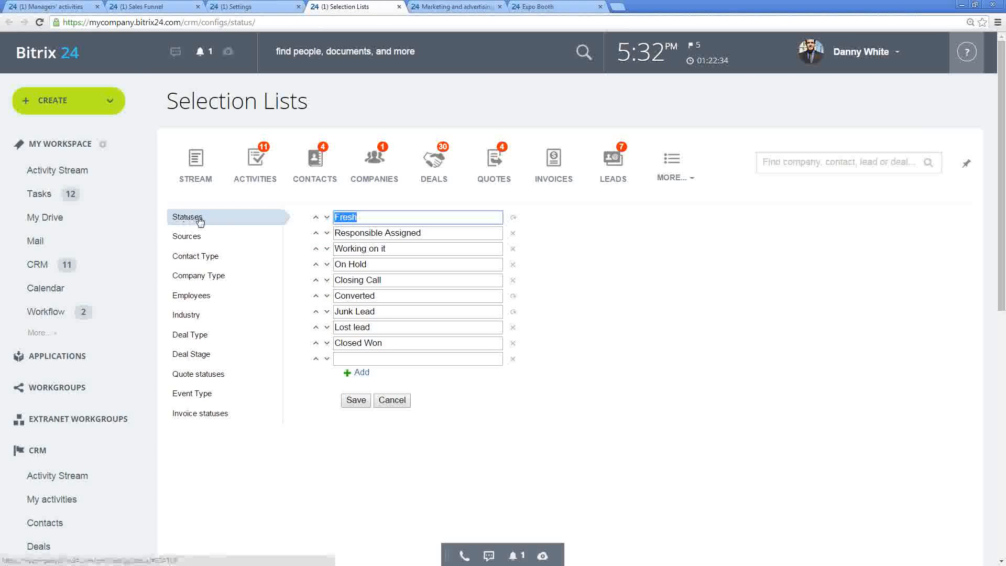
pyautogui.click(359, 217)
pyautogui.click(372, 233)
pyautogui.tripleClick(369, 265)
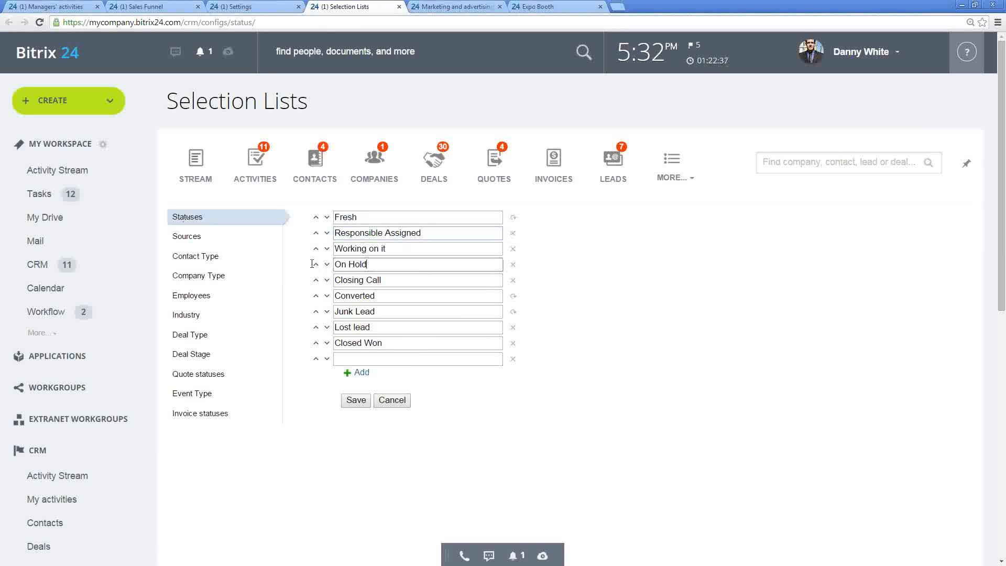
pyautogui.tripleClick(383, 328)
pyautogui.tripleClick(383, 344)
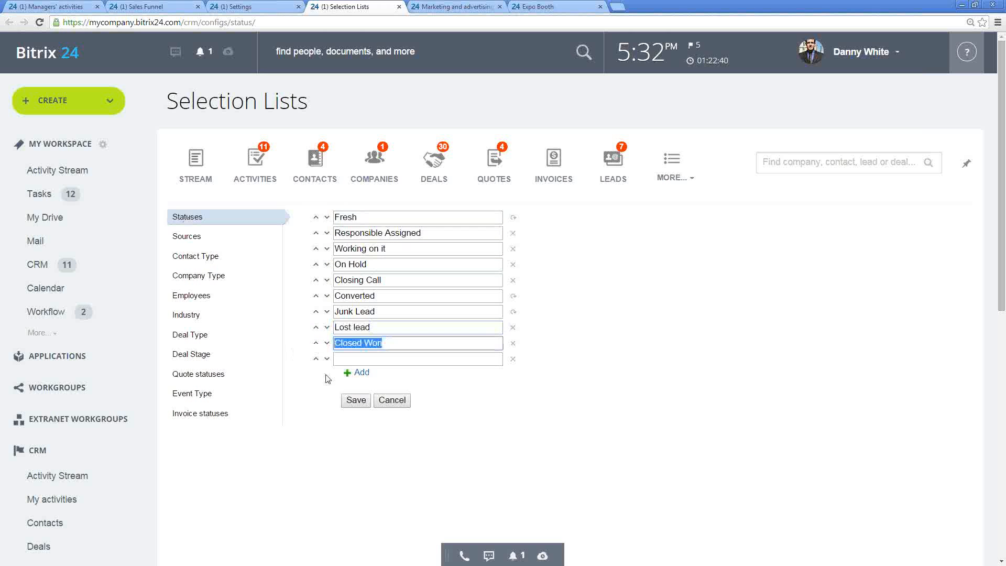
pyautogui.click(677, 342)
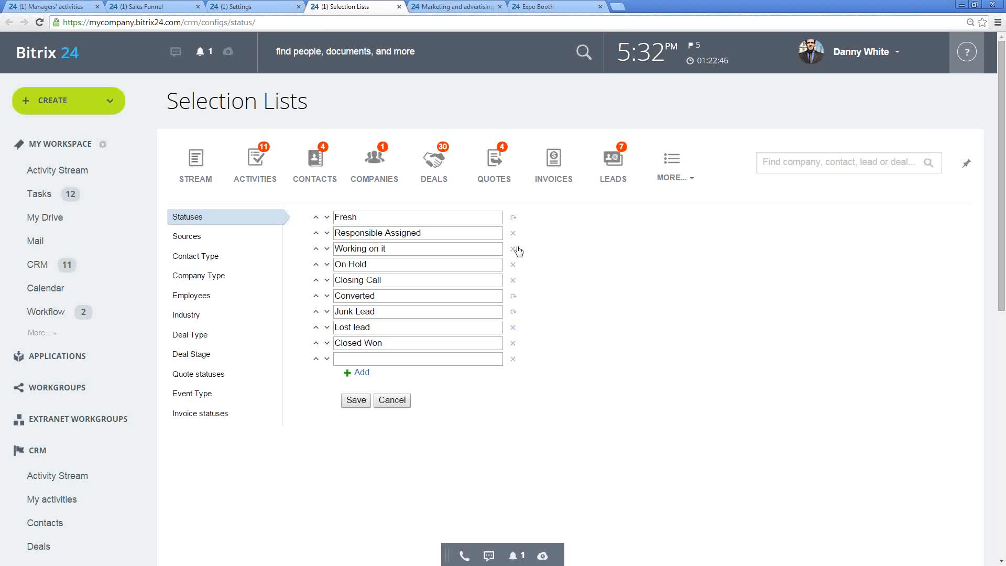
pyautogui.moveTo(419, 244); pyautogui.dragTo(276, 251)
pyautogui.moveTo(419, 233); pyautogui.dragTo(336, 237)
pyautogui.click(423, 233)
# Look through the list of lead sources.
pyautogui.click(227, 239)
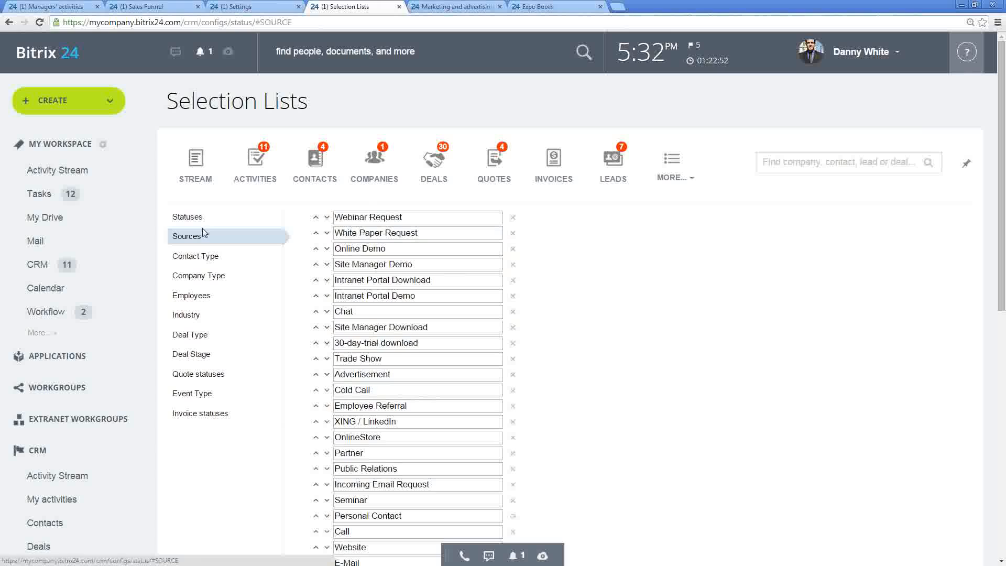
pyautogui.scroll(-5, 399, 292)
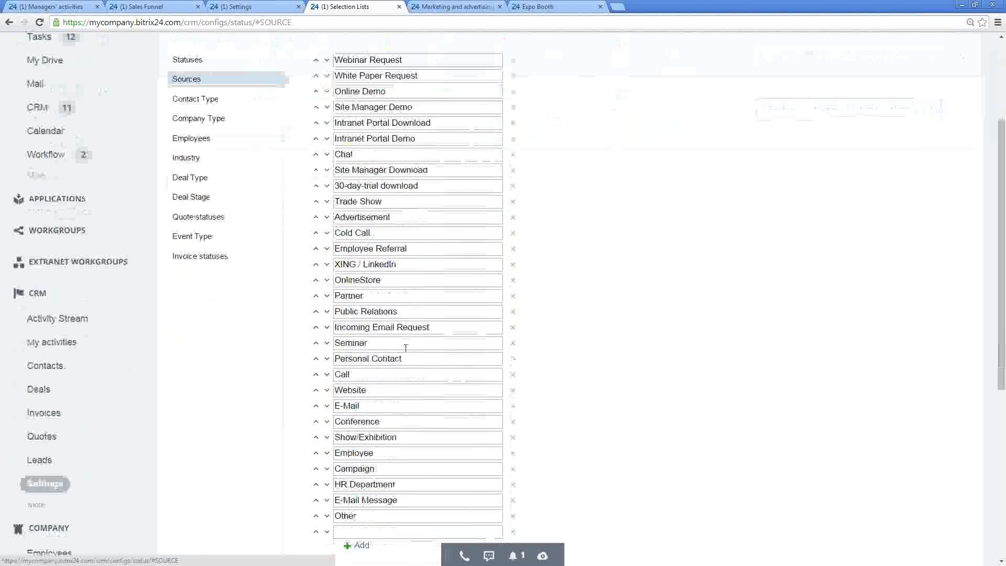
pyautogui.scroll(3, 409, 273)
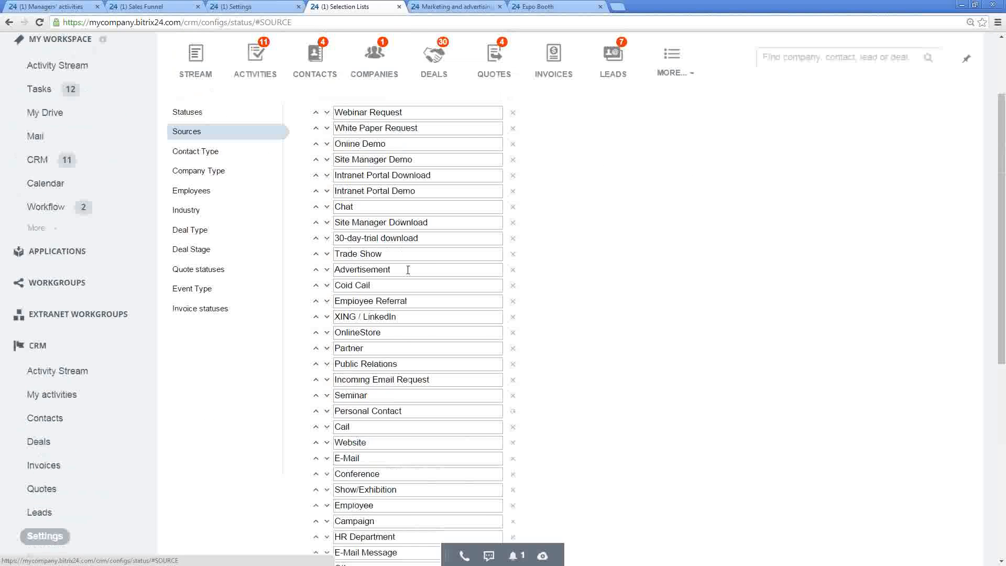
pyautogui.scroll(-1, 388, 258)
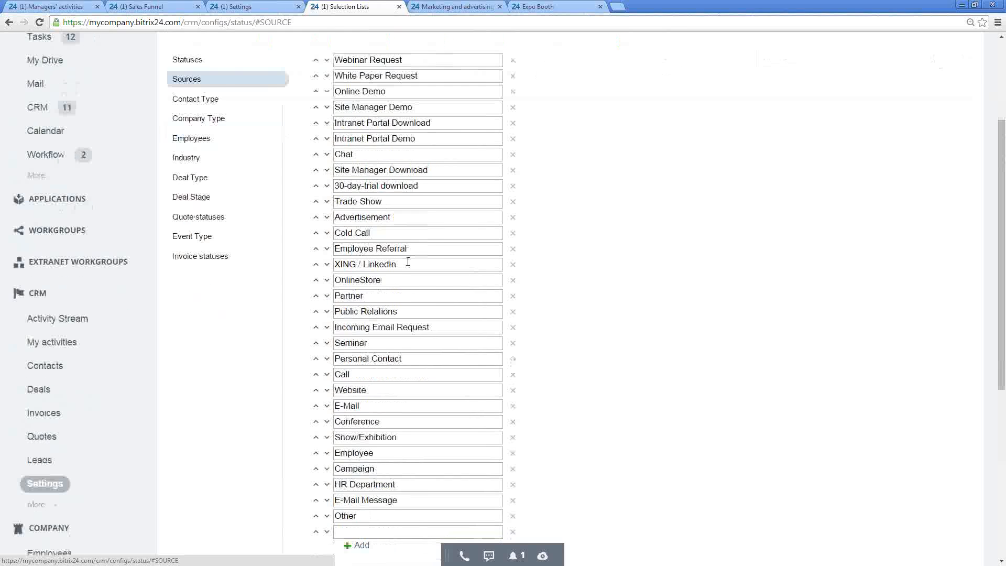
pyautogui.scroll(3, 407, 262)
# View the Contact Type, Company Type, Employees, Industry, Deal Type and Deal Stage lists.
pyautogui.click(220, 204)
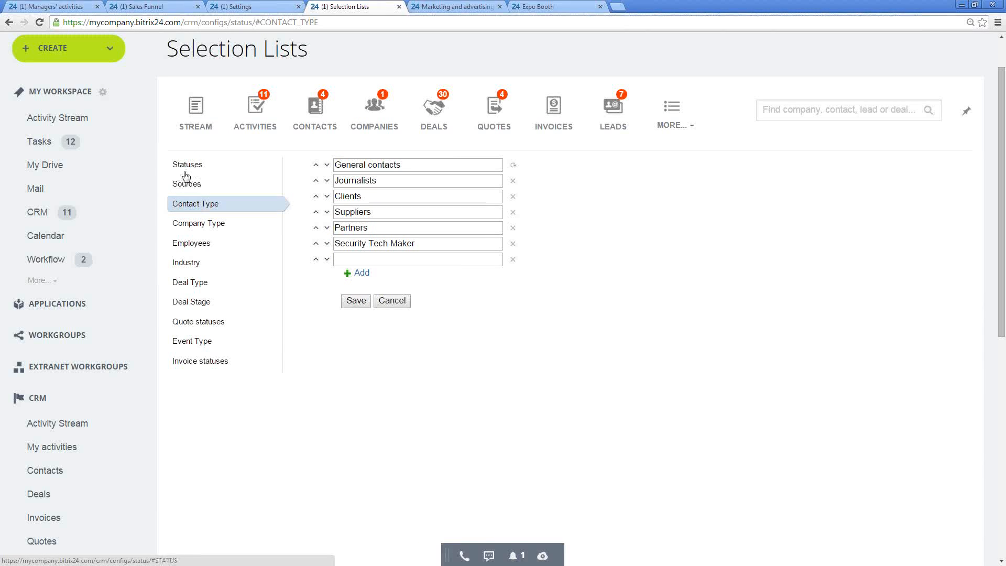
pyautogui.click(203, 225)
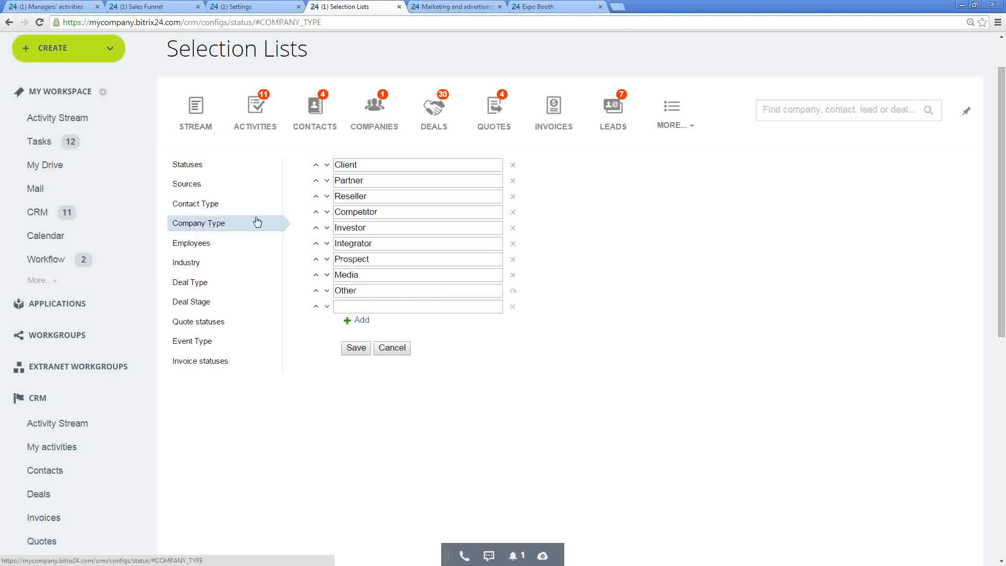
pyautogui.click(199, 246)
pyautogui.click(205, 269)
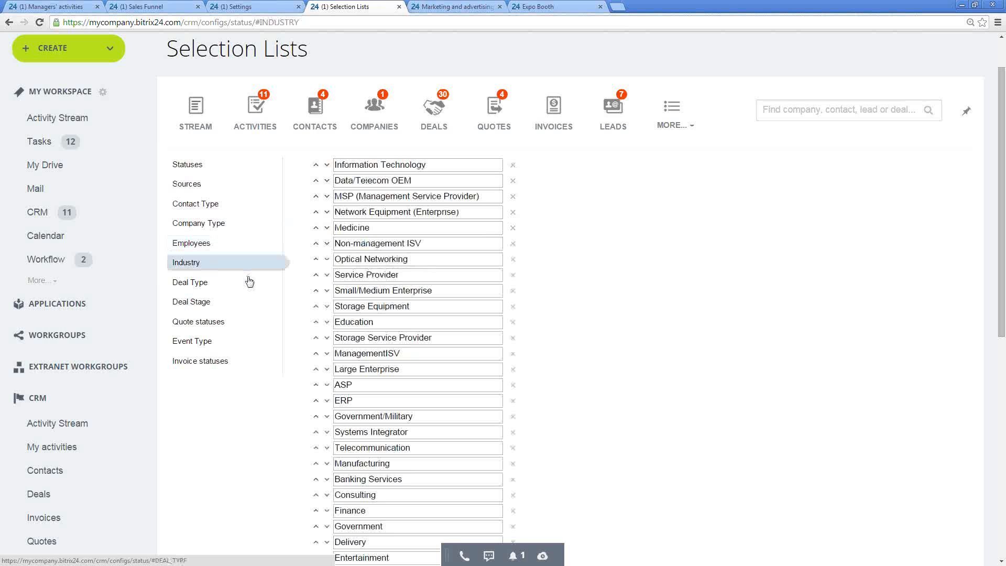
pyautogui.click(204, 286)
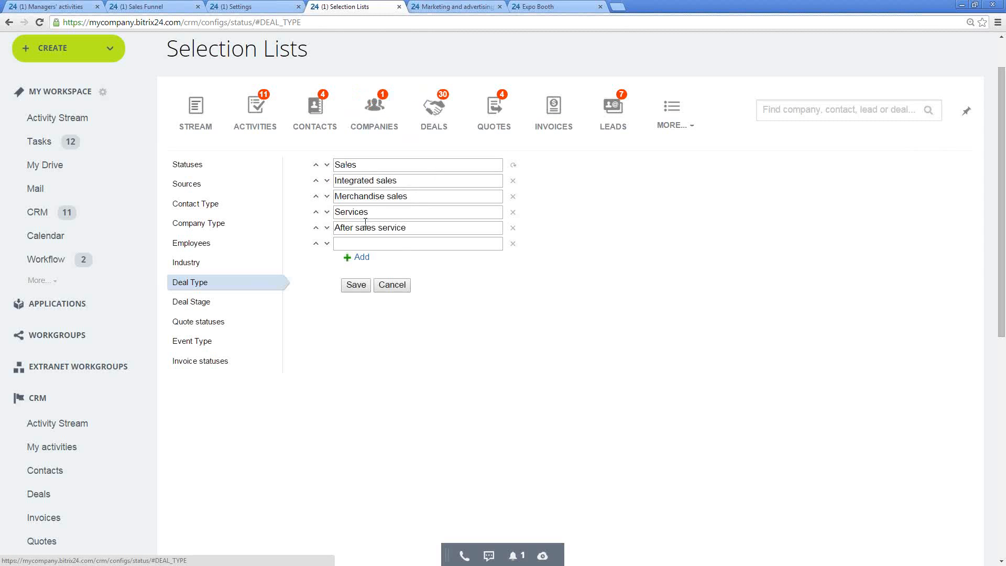
pyautogui.moveTo(354, 227); pyautogui.dragTo(409, 227)
pyautogui.click(297, 341)
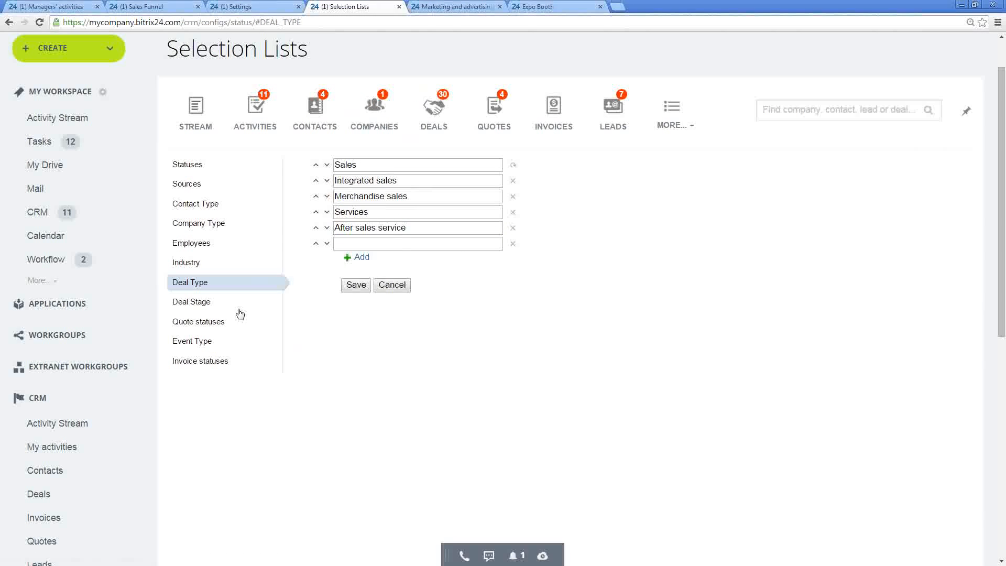
pyautogui.click(208, 304)
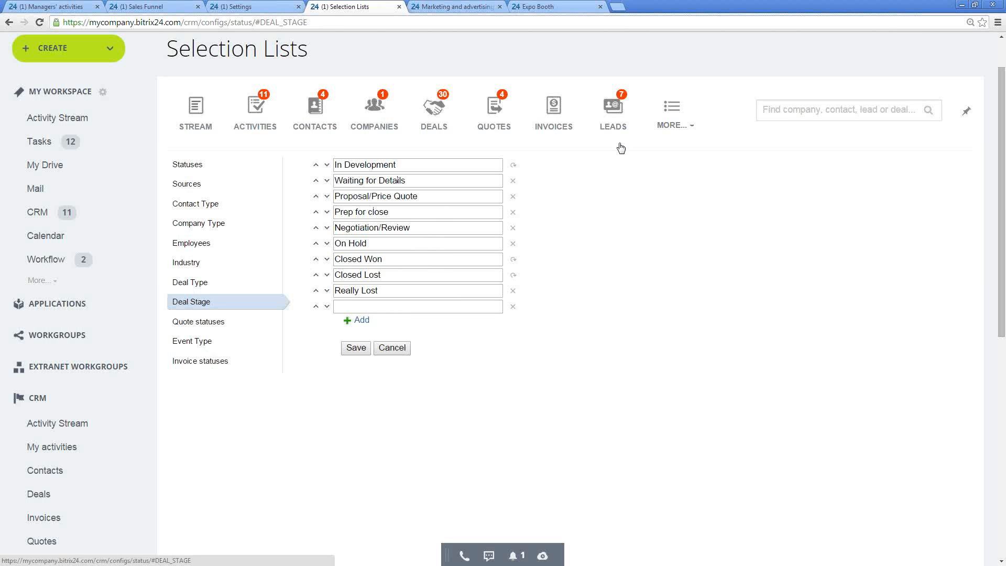
# Return to the Sales Funnel report of deals by stage.
pyautogui.click(152, 7)
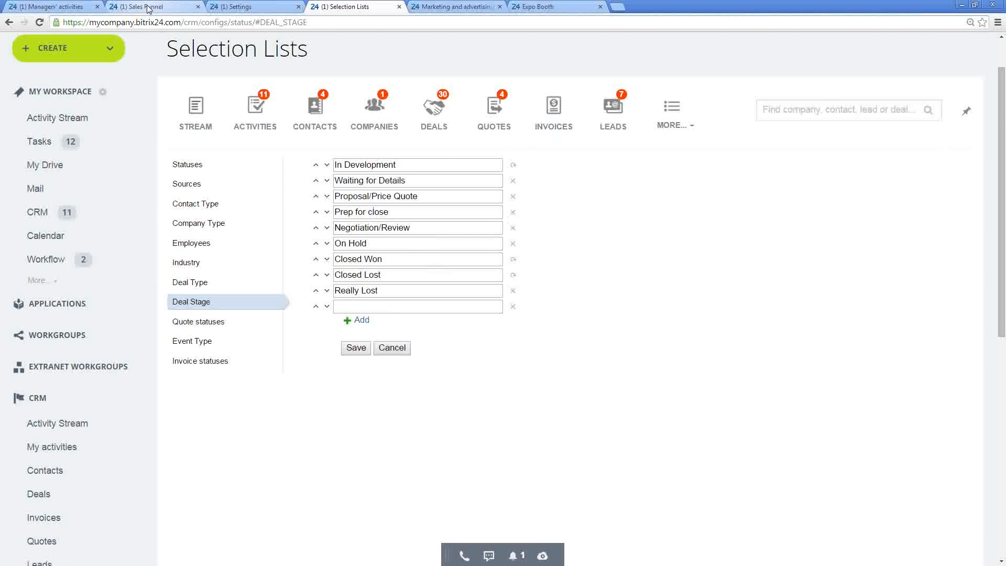
pyautogui.scroll(-2, 787, 343)
pyautogui.moveTo(688, 307)
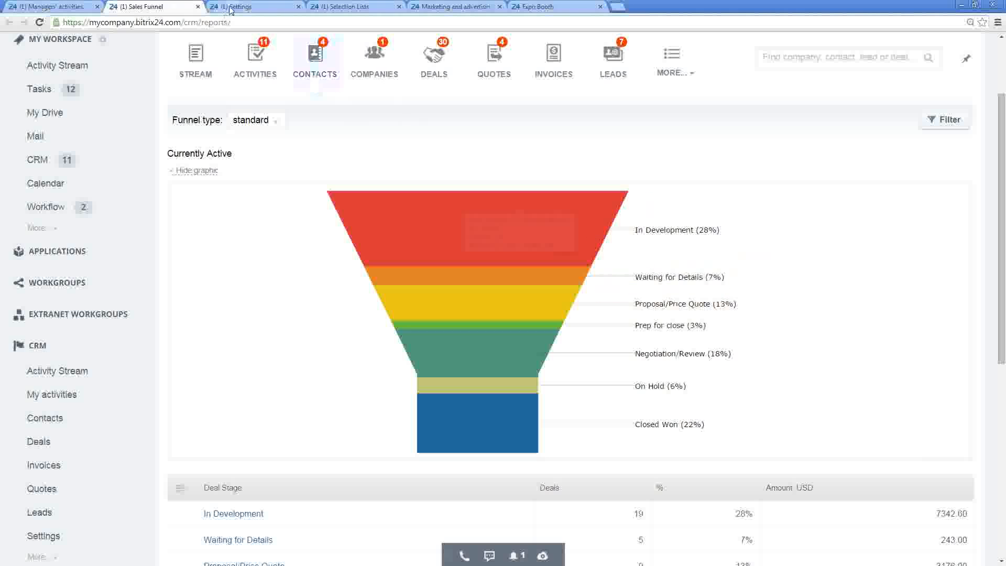
# Review the Deal Stage list, noting Proposal/Price Quote, Closed Lost and Really Lost stages.
pyautogui.click(252, 6)
pyautogui.click(346, 7)
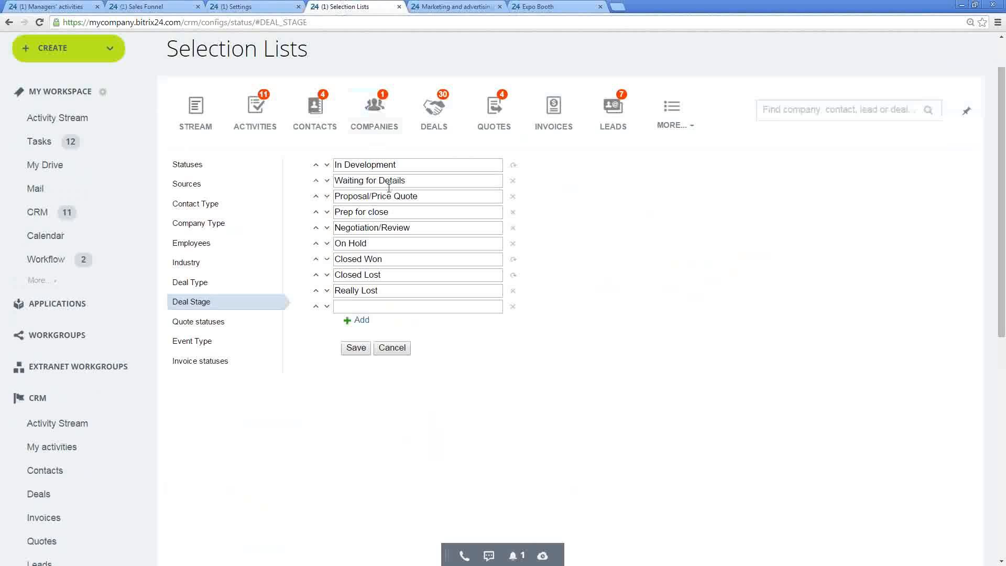
pyautogui.moveTo(348, 196); pyautogui.dragTo(433, 208)
pyautogui.click(628, 247)
pyautogui.moveTo(337, 276); pyautogui.dragTo(512, 274)
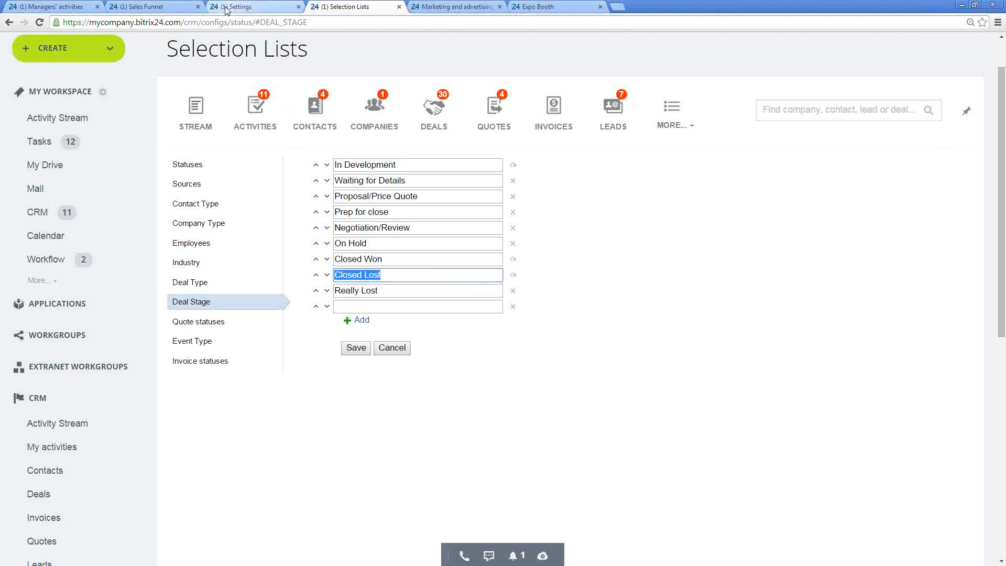
# Look through the Sales Funnel report to compare its stages with the deal stages.
pyautogui.click(140, 7)
pyautogui.scroll(-5, 331, 401)
pyautogui.scroll(-2, 331, 401)
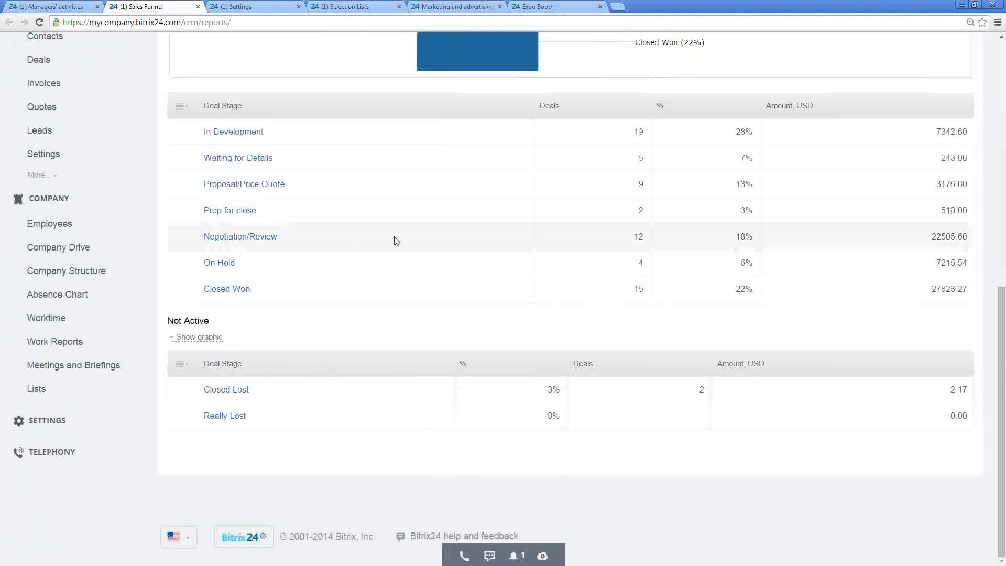
pyautogui.scroll(4, 393, 240)
pyautogui.moveTo(485, 223)
pyautogui.scroll(1, 530, 270)
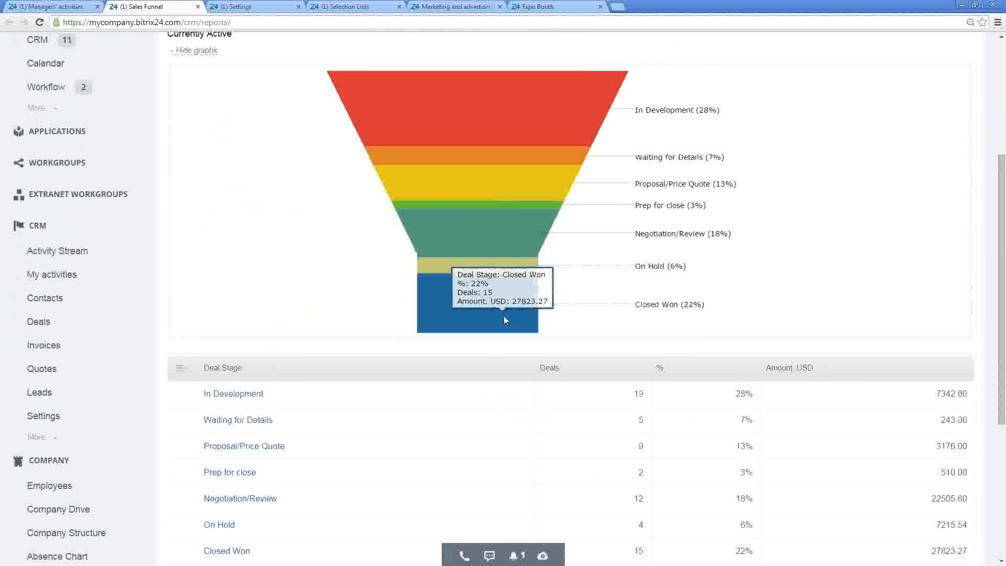
pyautogui.scroll(3, 506, 312)
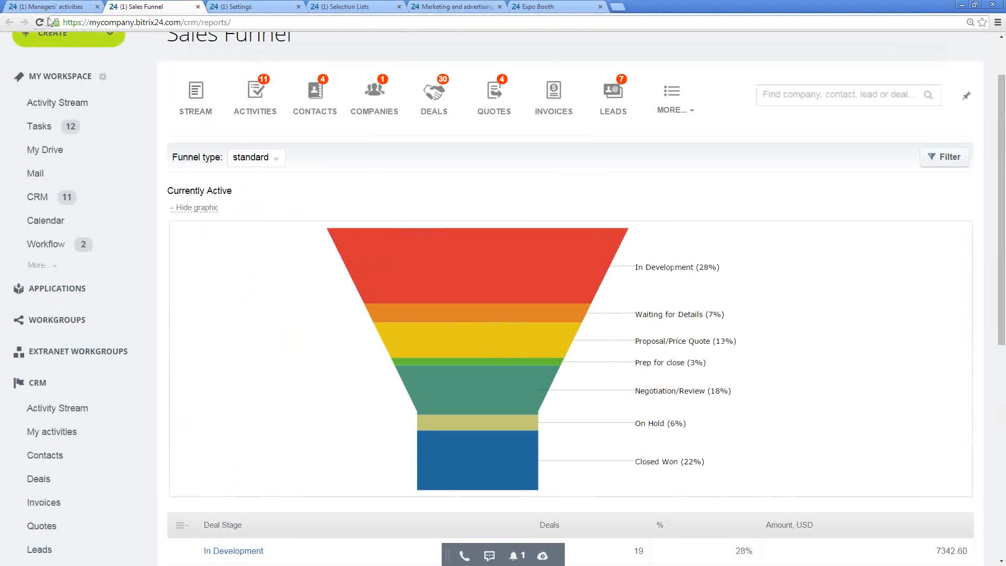
# Check the Quote statuses and Invoice statuses lists, then go back to CRM Settings.
pyautogui.click(366, 7)
pyautogui.scroll(-1, 288, 334)
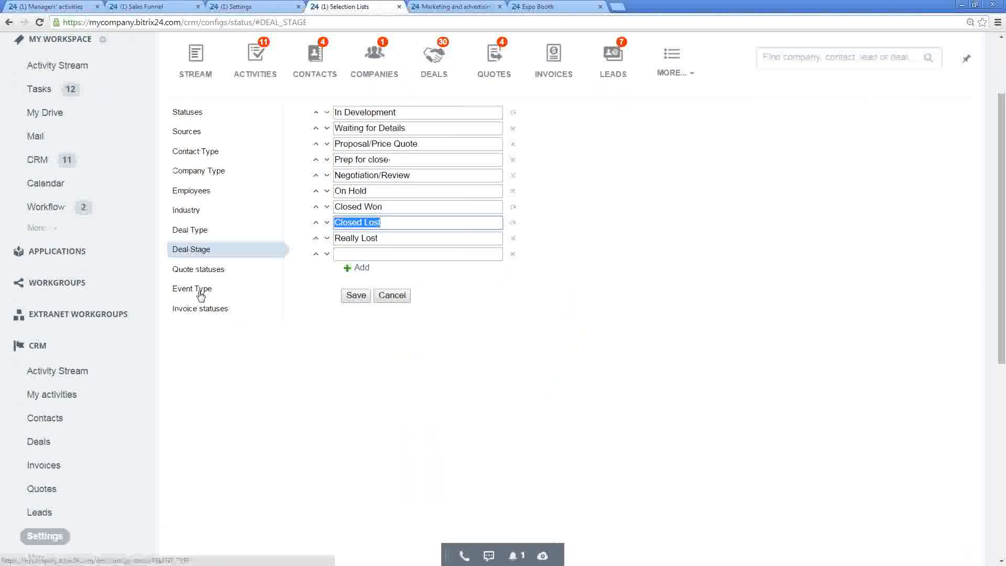
pyautogui.click(202, 312)
pyautogui.click(212, 277)
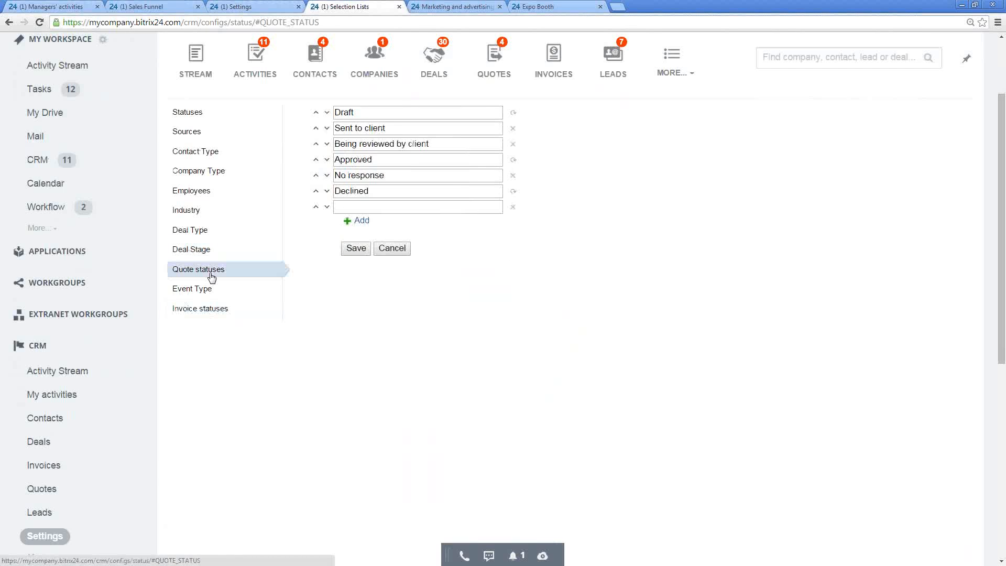
pyautogui.scroll(1, 316, 360)
pyautogui.click(222, 367)
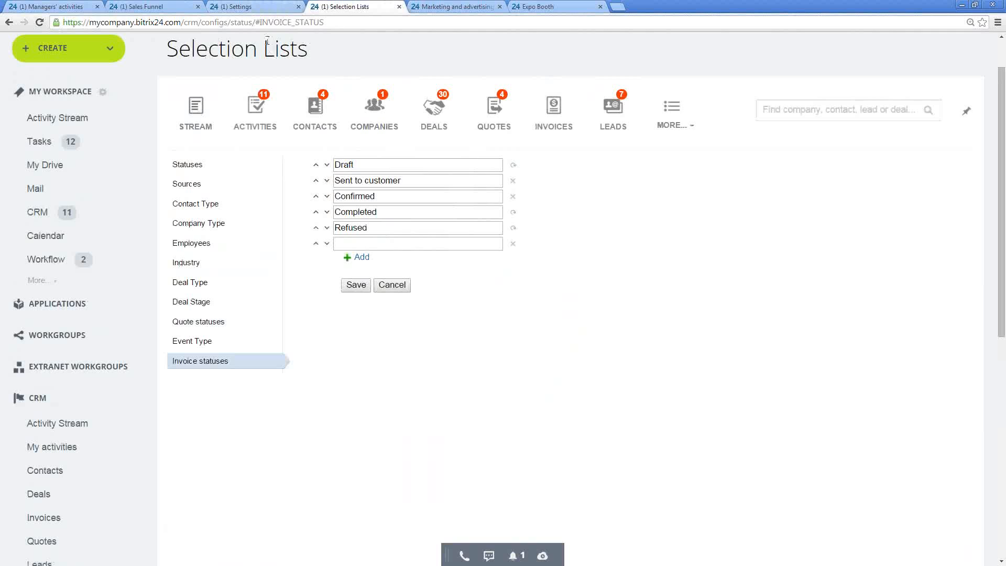
pyautogui.moveTo(175, 50); pyautogui.dragTo(317, 66)
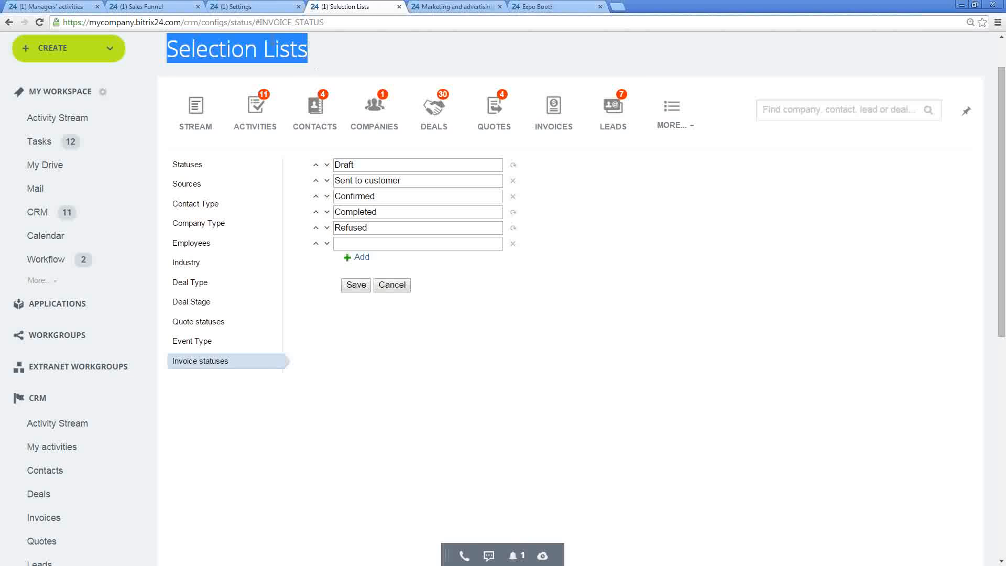
pyautogui.click(264, 7)
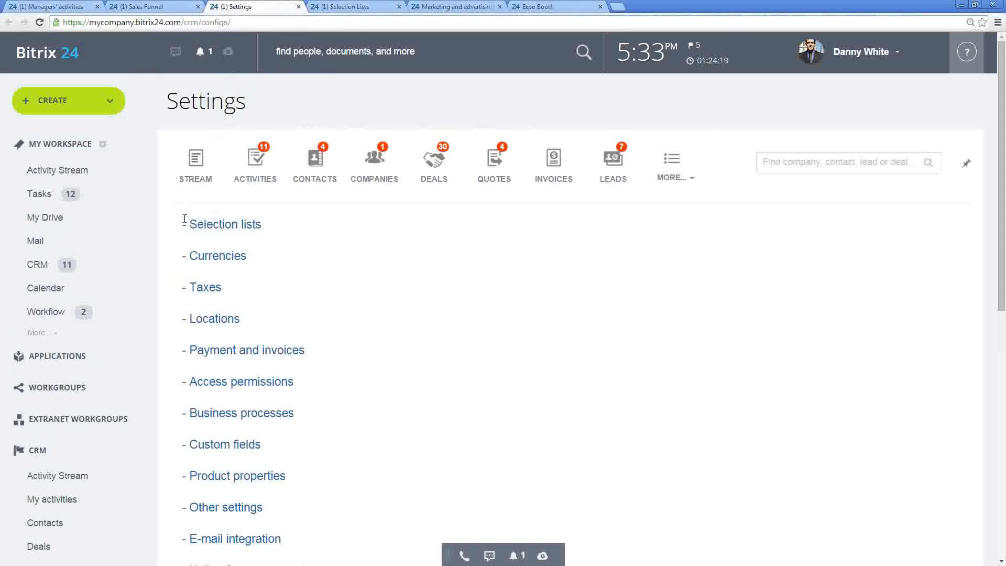
pyautogui.moveTo(176, 224); pyautogui.dragTo(360, 226)
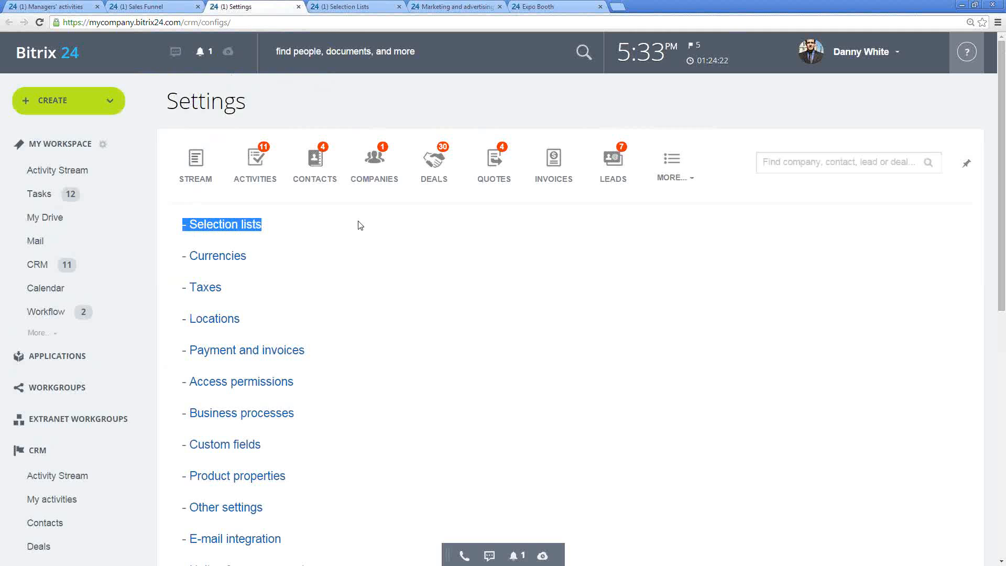
pyautogui.scroll(-2, 372, 246)
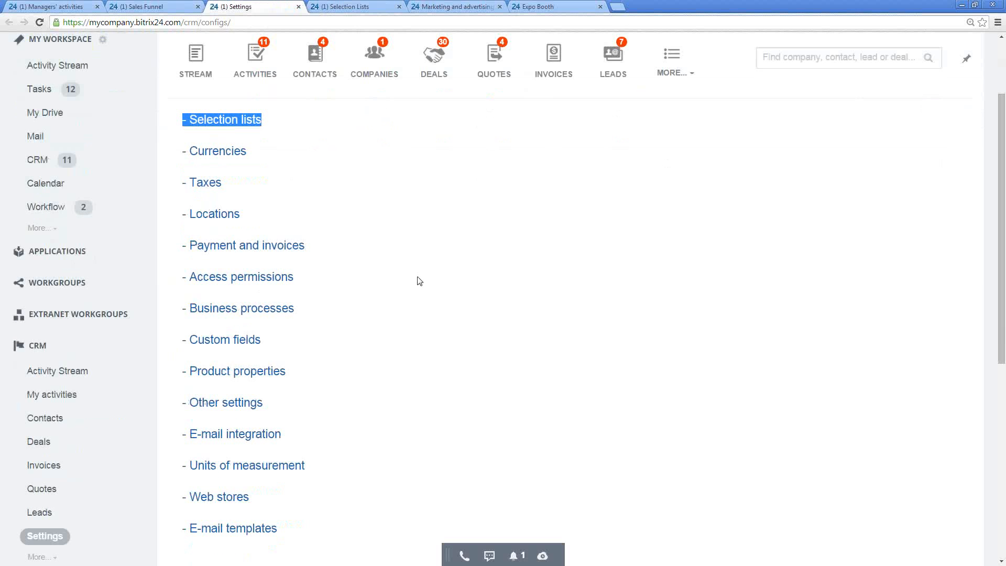
pyautogui.scroll(1, 526, 281)
pyautogui.scroll(1, 438, 261)
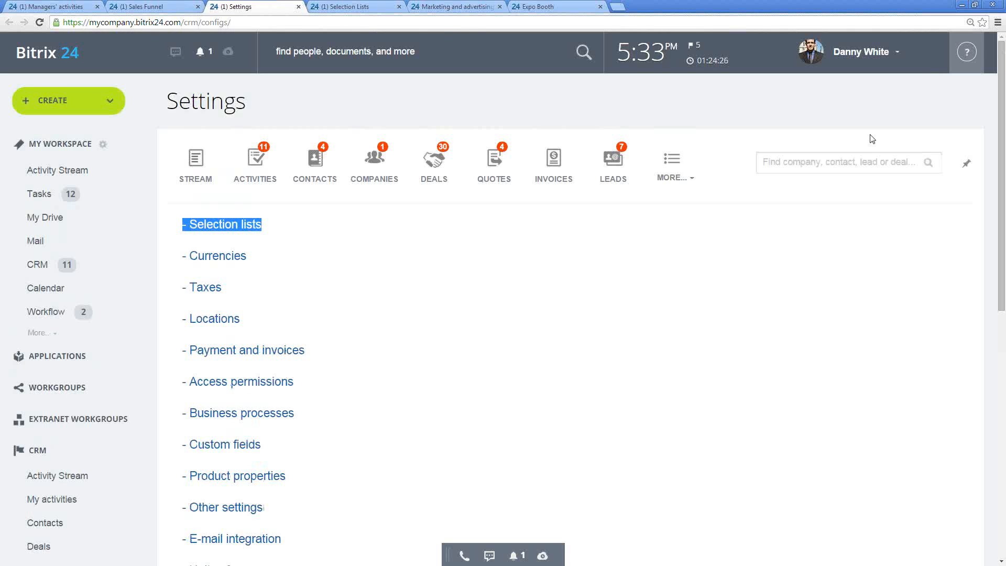
pyautogui.click(968, 52)
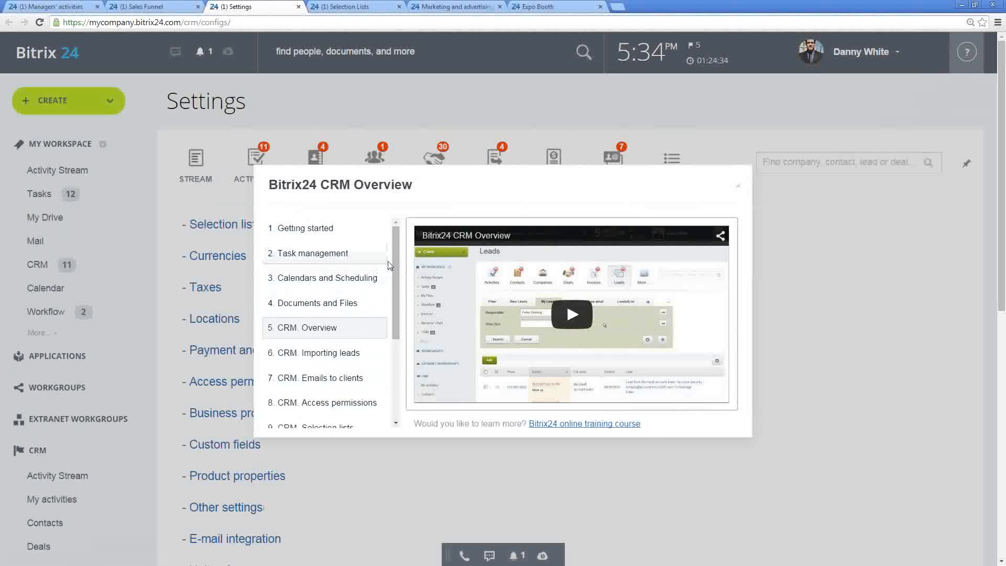
pyautogui.scroll(-3, 388, 265)
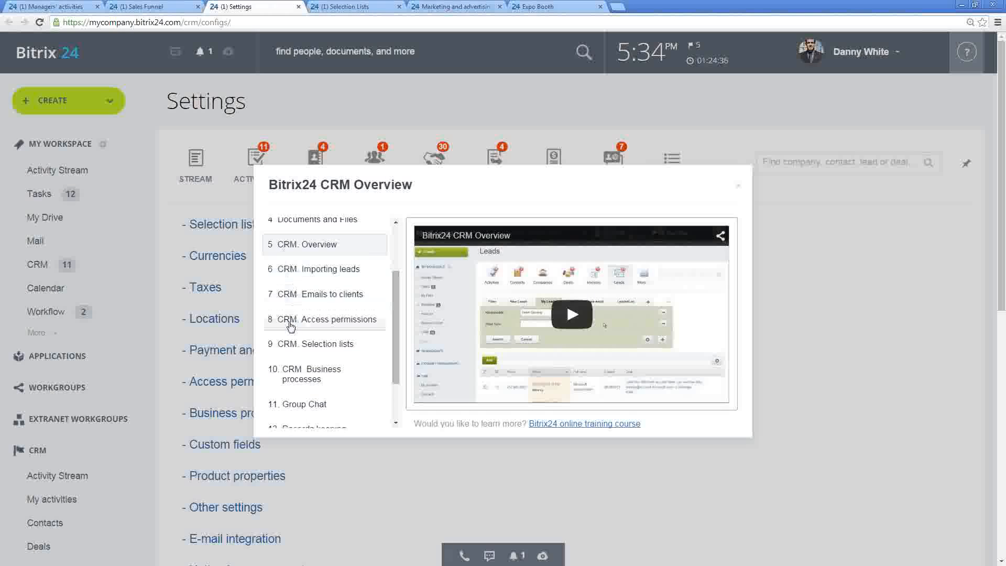
pyautogui.scroll(-3, 355, 335)
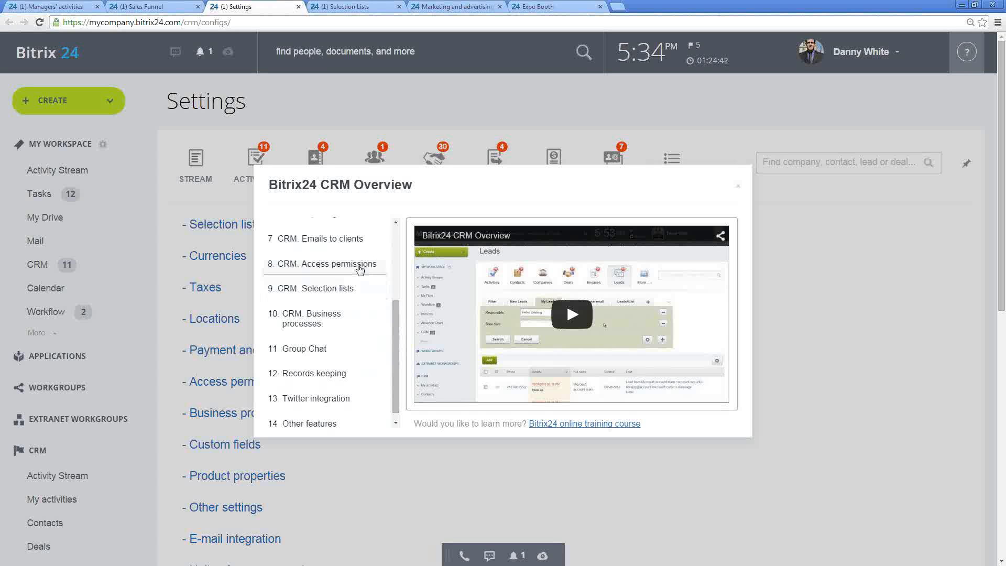
pyautogui.click(739, 190)
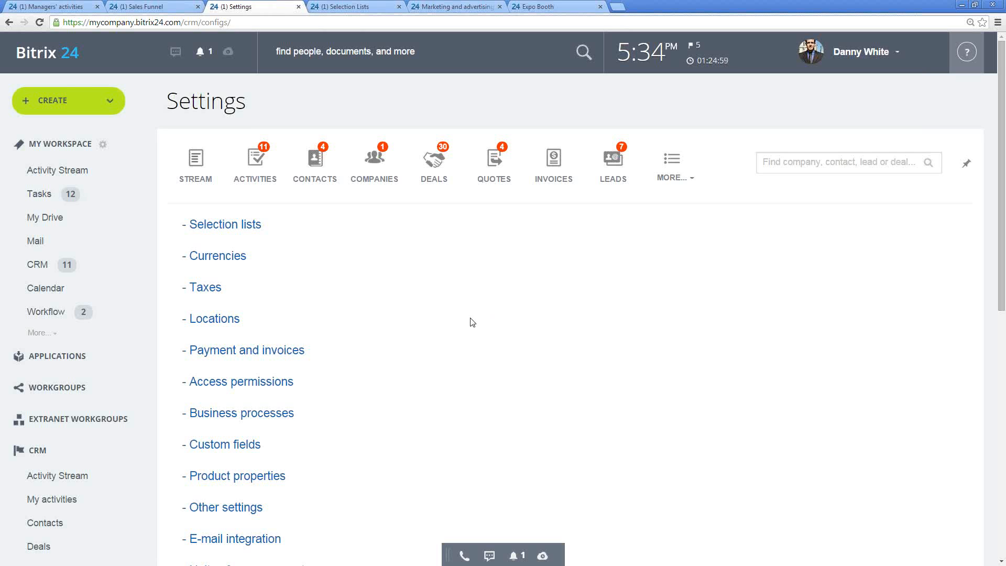
# Scroll the CRM settings links and open Business processes in a new browser tab.
pyautogui.scroll(-1, 464, 326)
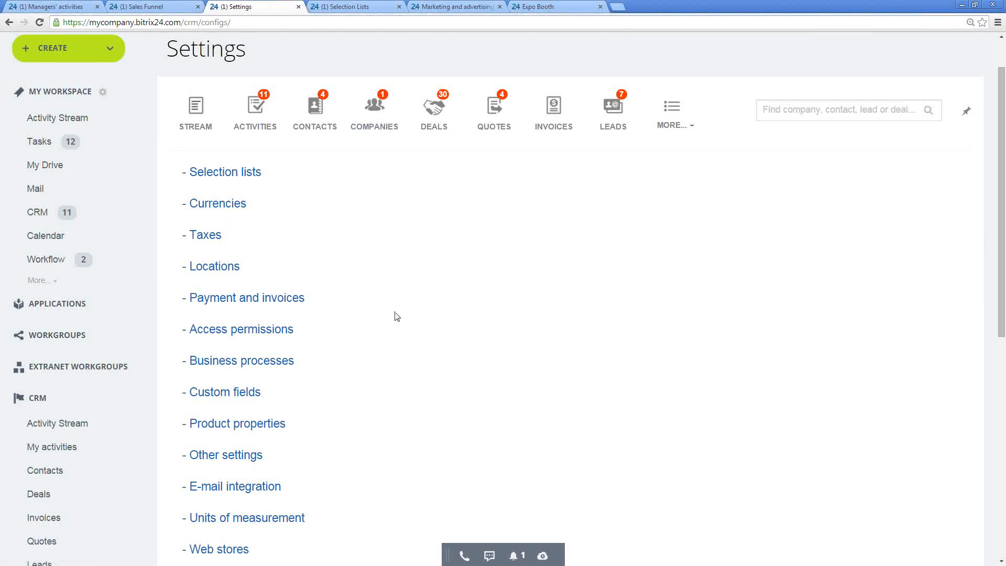
pyautogui.scroll(-1, 398, 315)
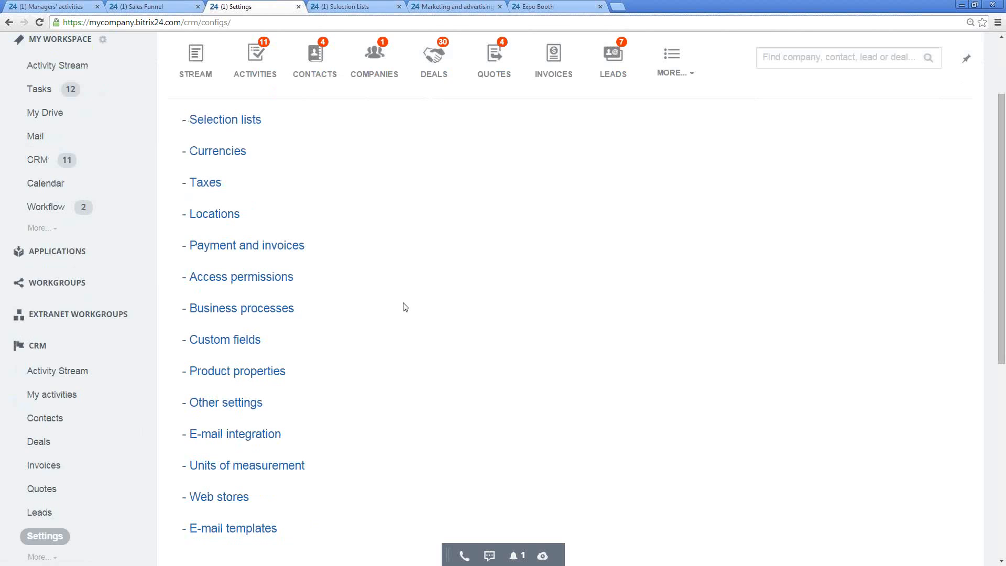
pyautogui.scroll(-2, 370, 286)
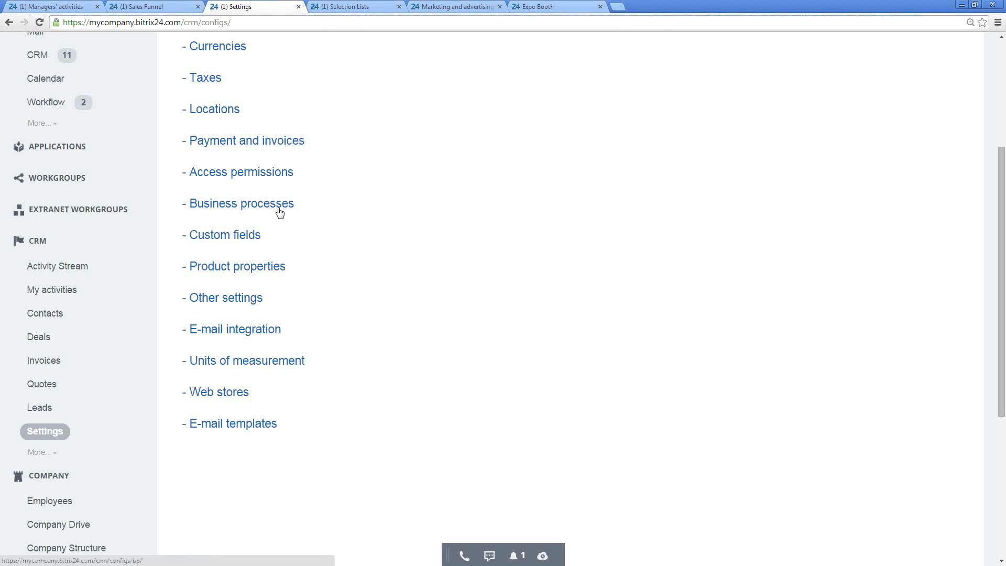
pyautogui.scroll(1, 342, 236)
pyautogui.rightClick(276, 258)
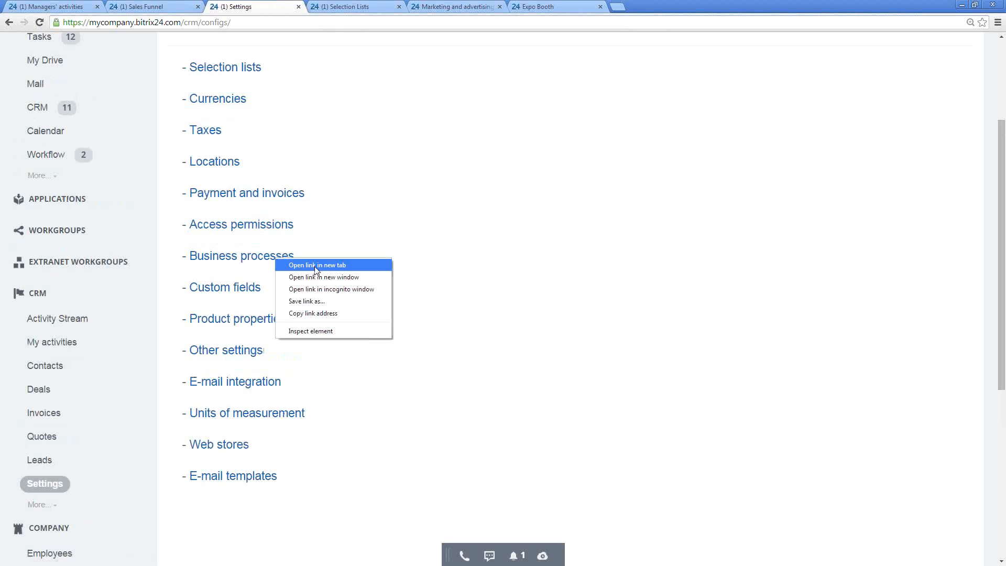
pyautogui.click(317, 266)
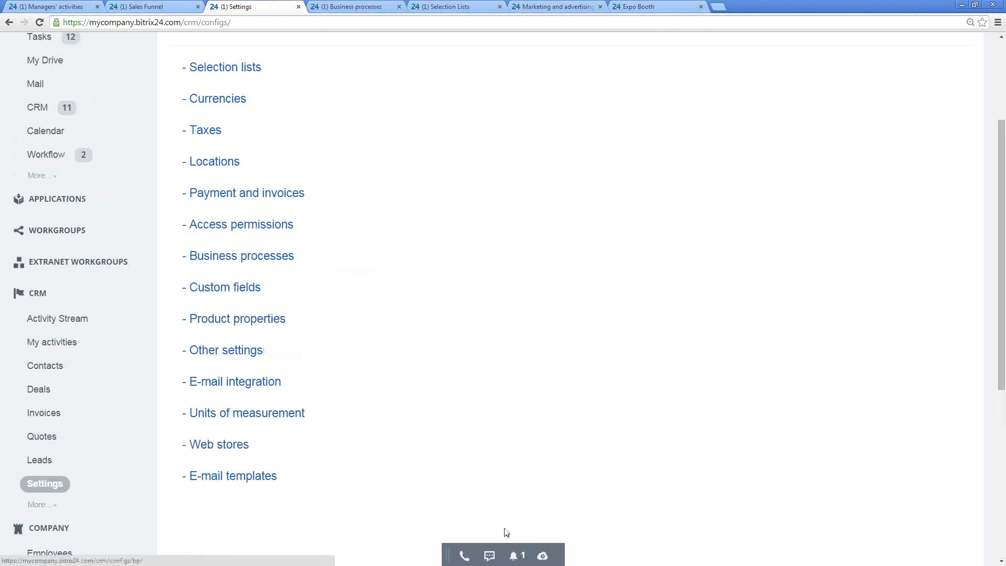
pyautogui.moveTo(447, 555); pyautogui.dragTo(414, 535)
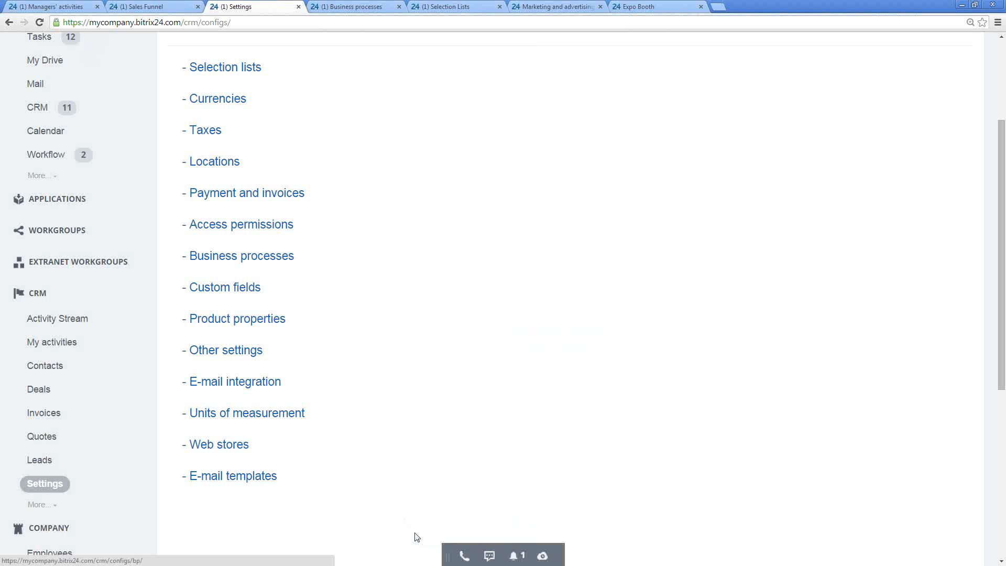
# Read the lead CONVERTED notification in Instant Messenger, then close the messenger window.
pyautogui.click(515, 556)
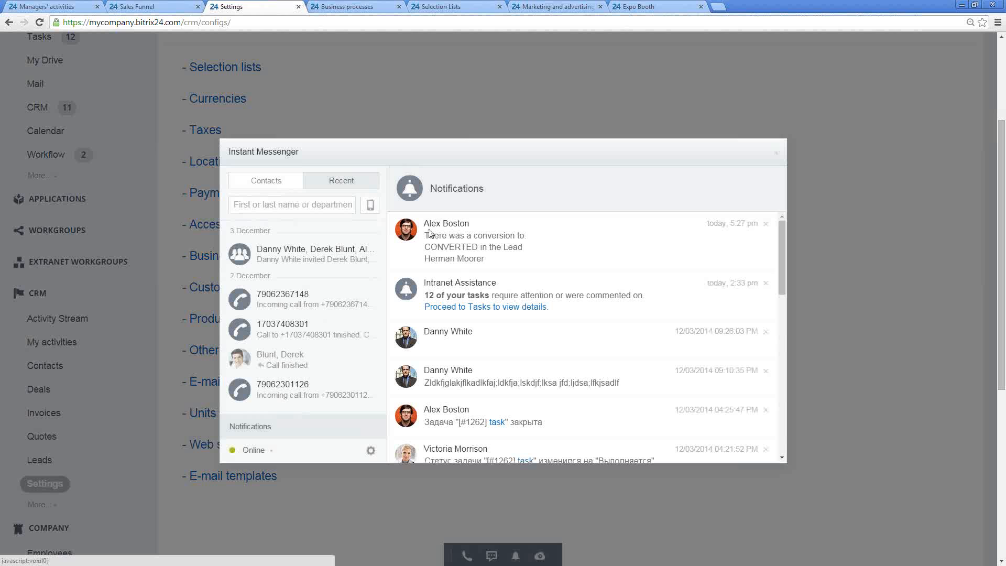
pyautogui.moveTo(427, 236); pyautogui.dragTo(532, 258)
pyautogui.click(469, 245)
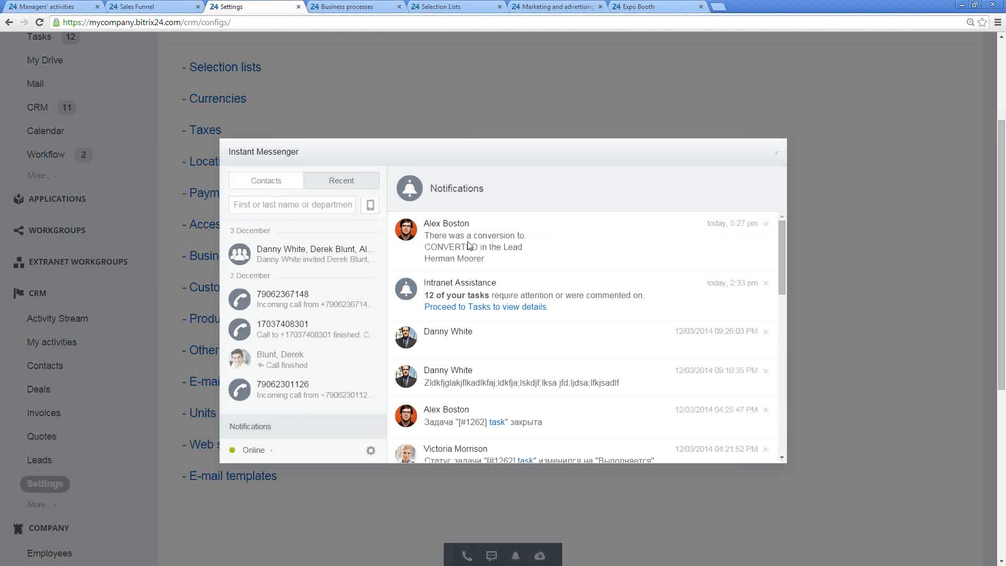
pyautogui.moveTo(424, 247); pyautogui.dragTo(498, 264)
pyautogui.click(496, 262)
pyautogui.click(776, 155)
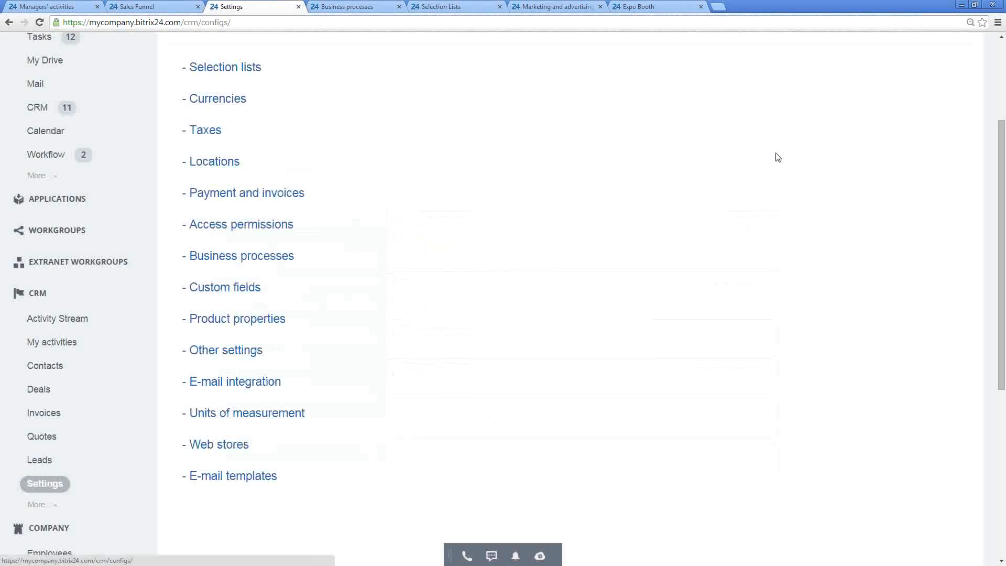
# Edit the 'Notify me upon lead conversion' Lead template from the Business processes templates list.
pyautogui.click(356, 7)
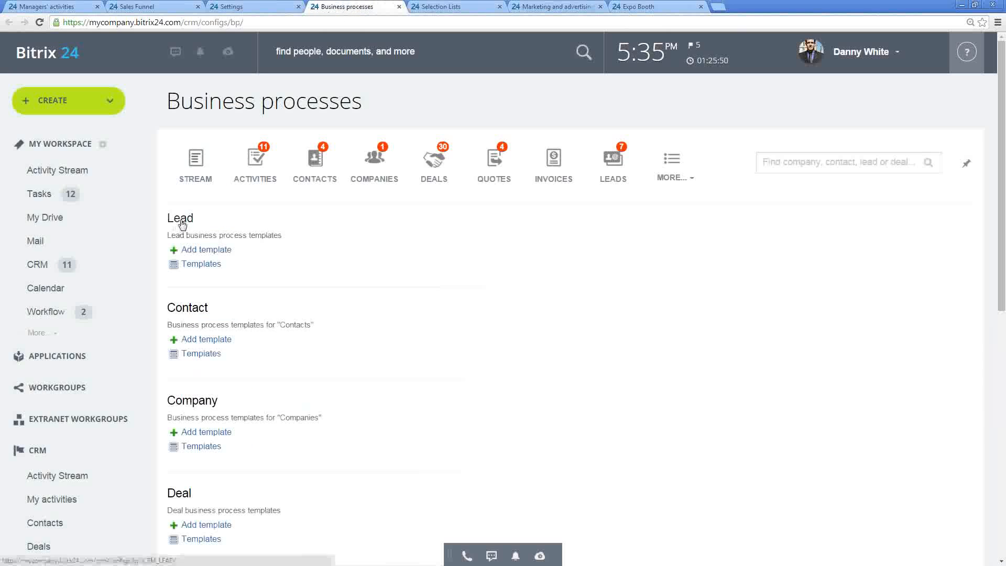
pyautogui.click(201, 264)
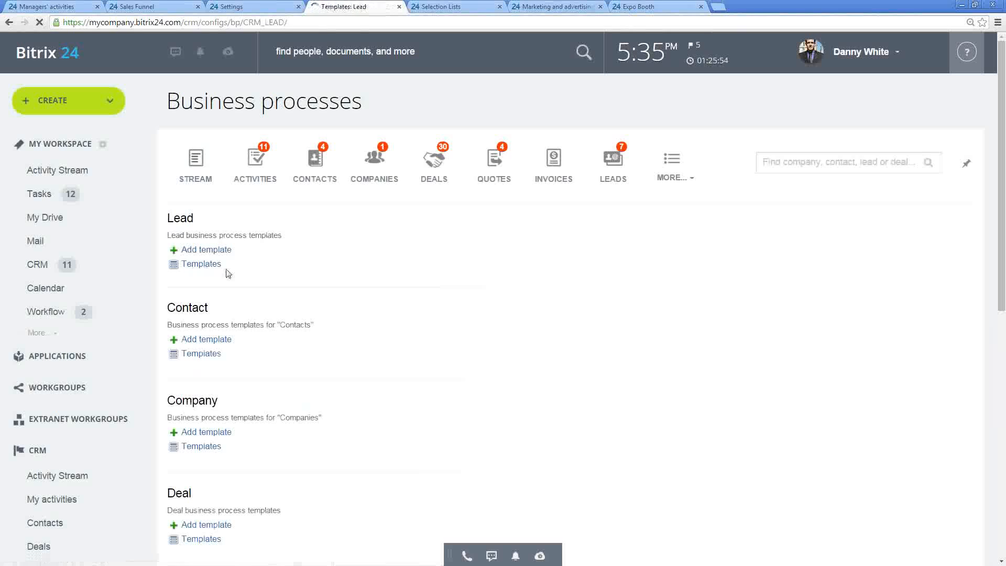
pyautogui.scroll(-1, 396, 265)
pyautogui.moveTo(204, 315); pyautogui.dragTo(374, 324)
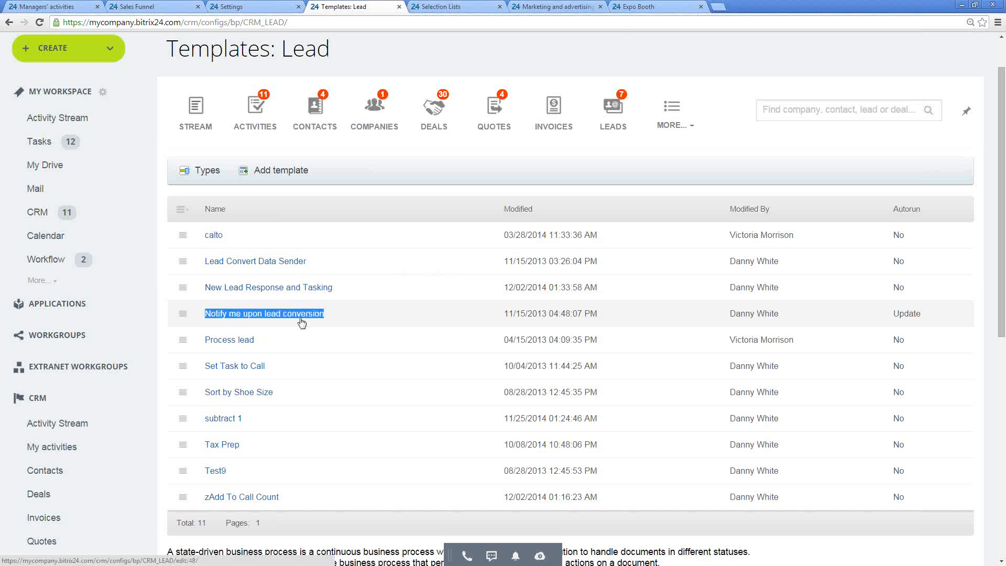
pyautogui.click(183, 314)
pyautogui.click(220, 377)
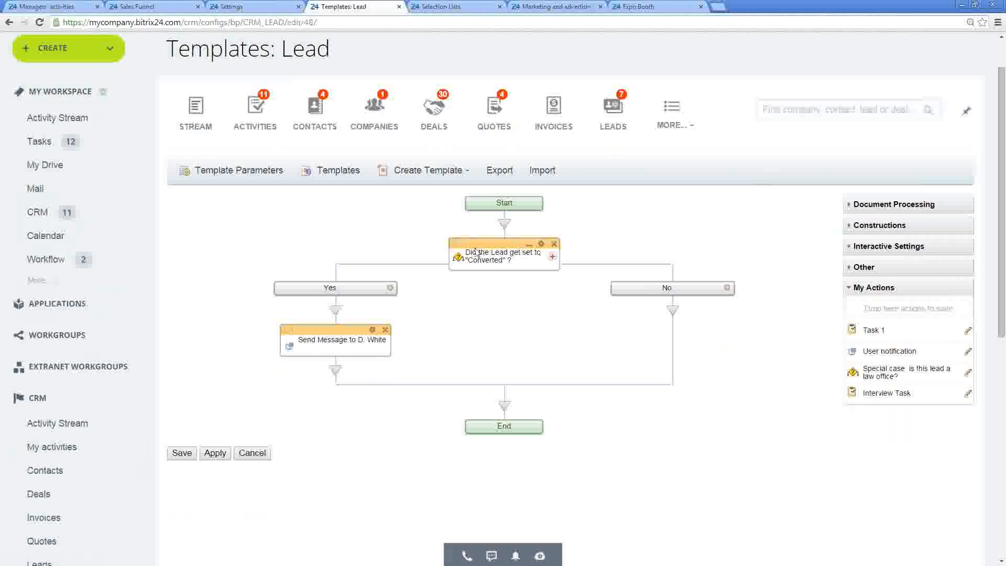
pyautogui.moveTo(465, 253); pyautogui.dragTo(528, 261)
pyautogui.click(527, 261)
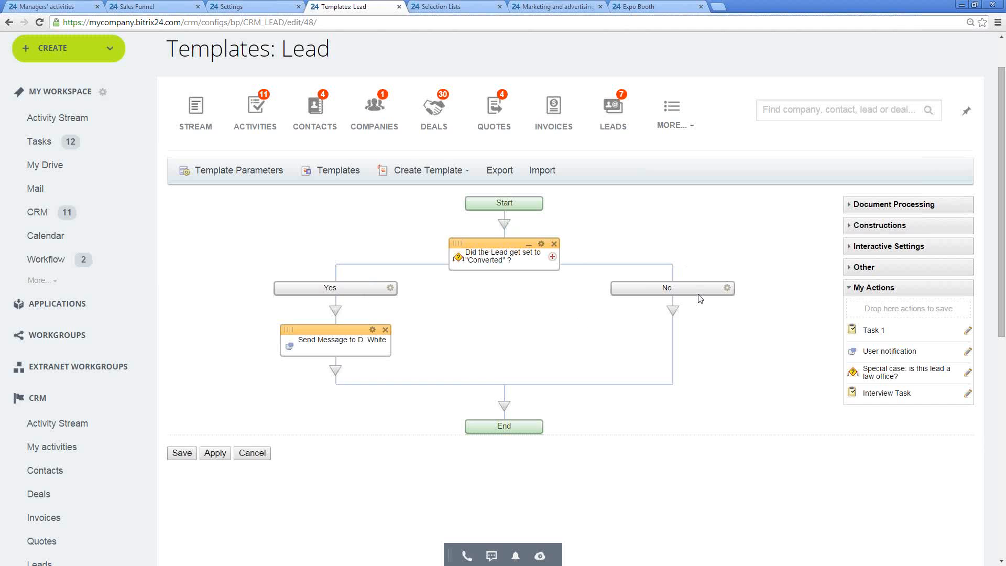
pyautogui.click(390, 288)
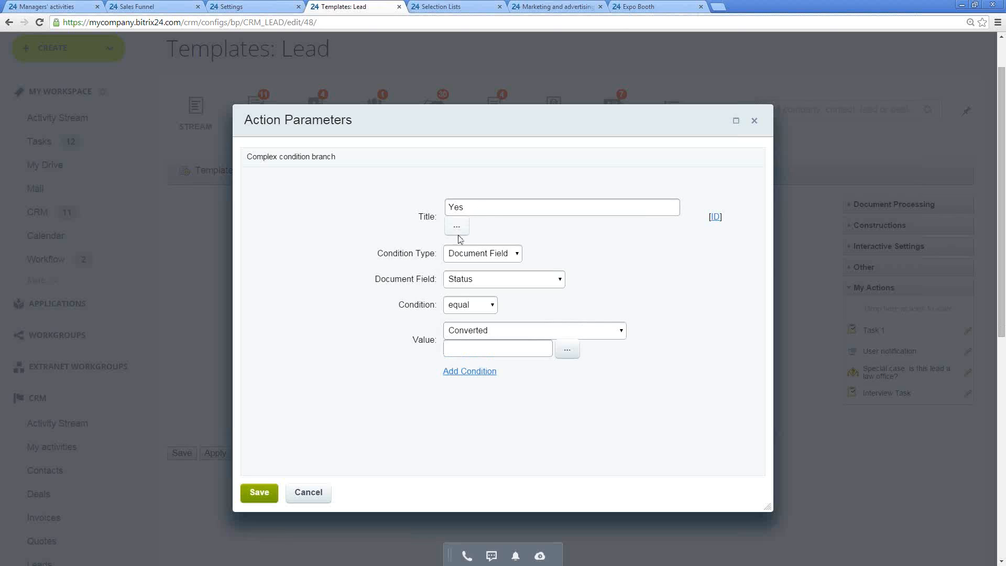
pyautogui.click(488, 255)
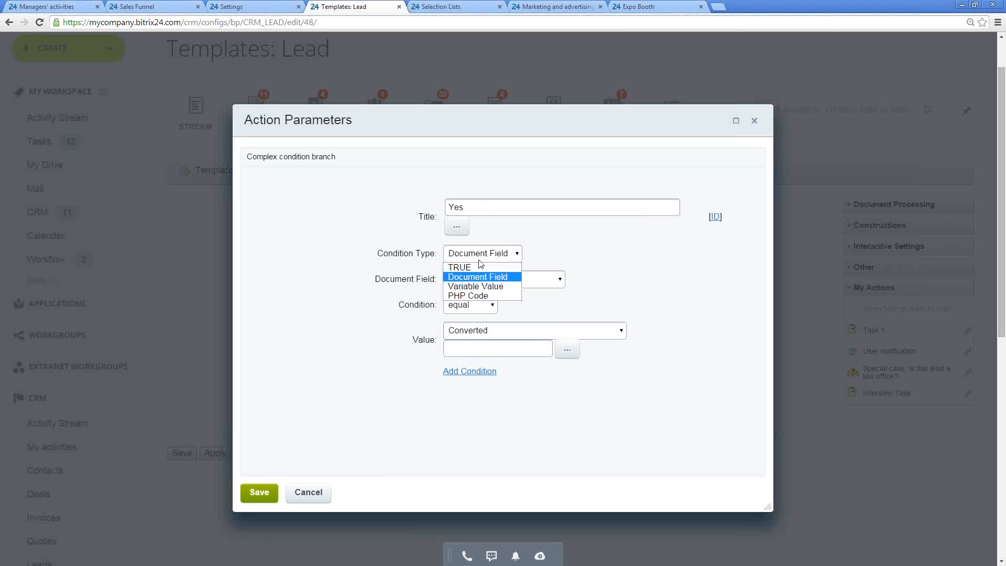
pyautogui.click(555, 257)
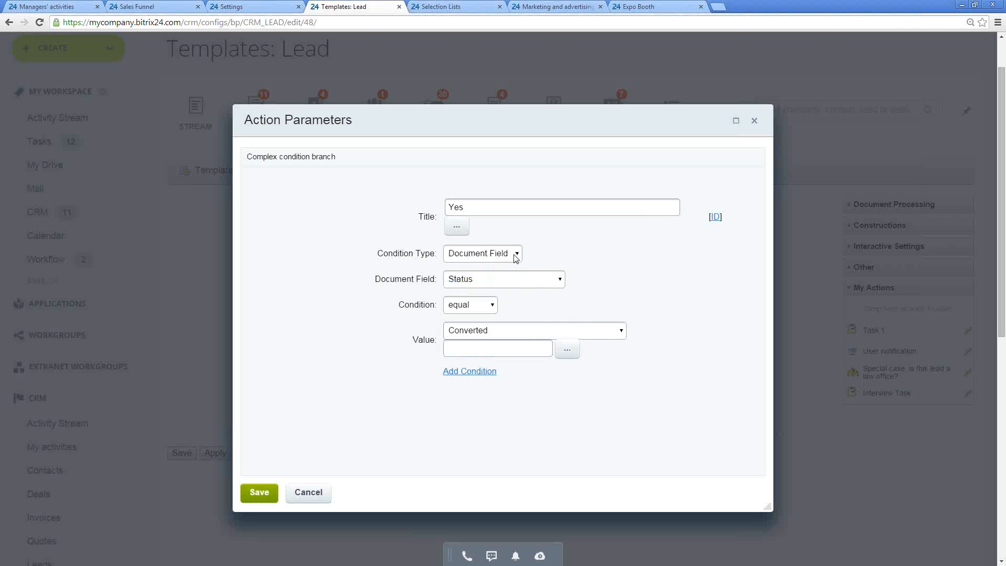
pyautogui.click(478, 283)
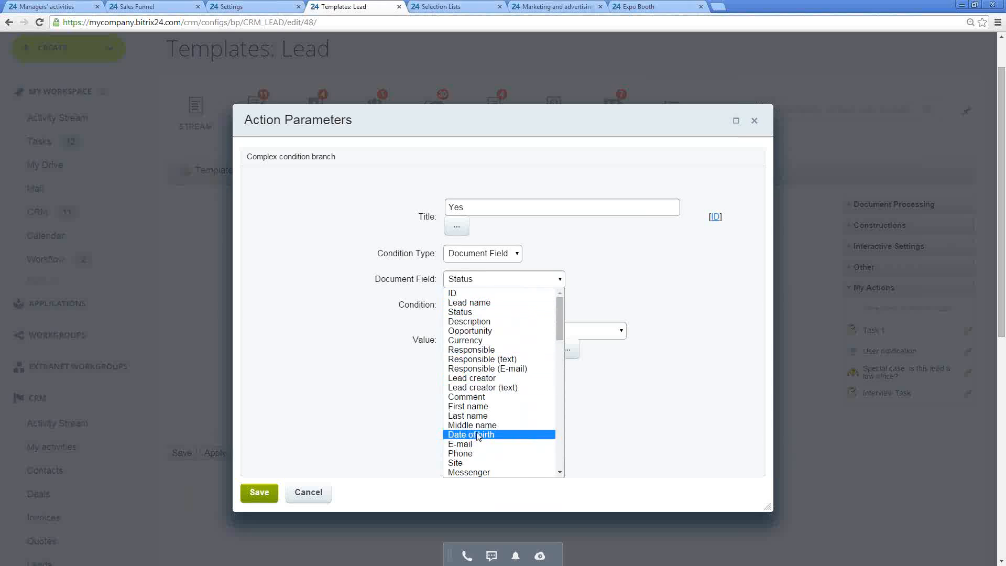
pyautogui.scroll(-10, 478, 436)
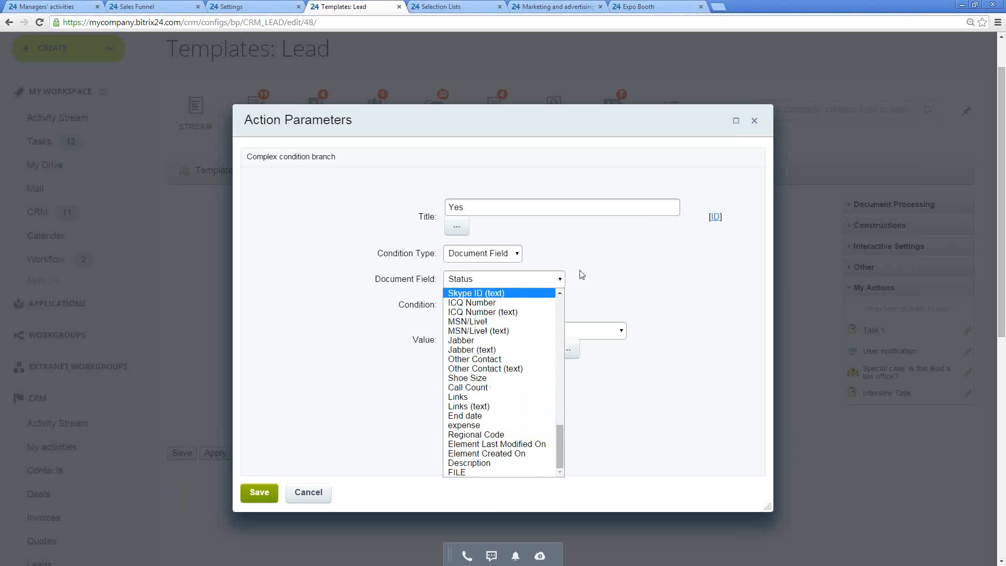
pyautogui.click(481, 284)
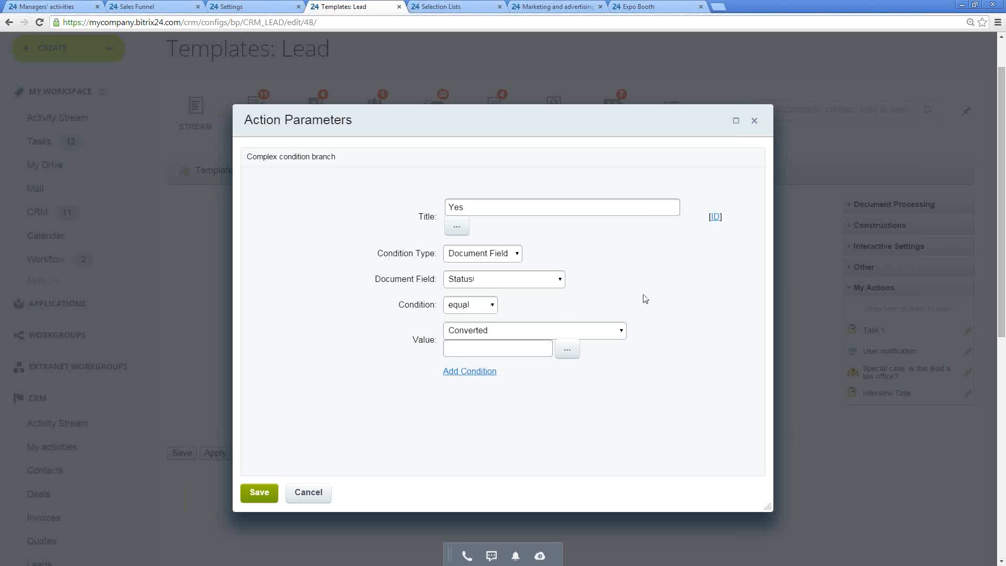
pyautogui.click(594, 330)
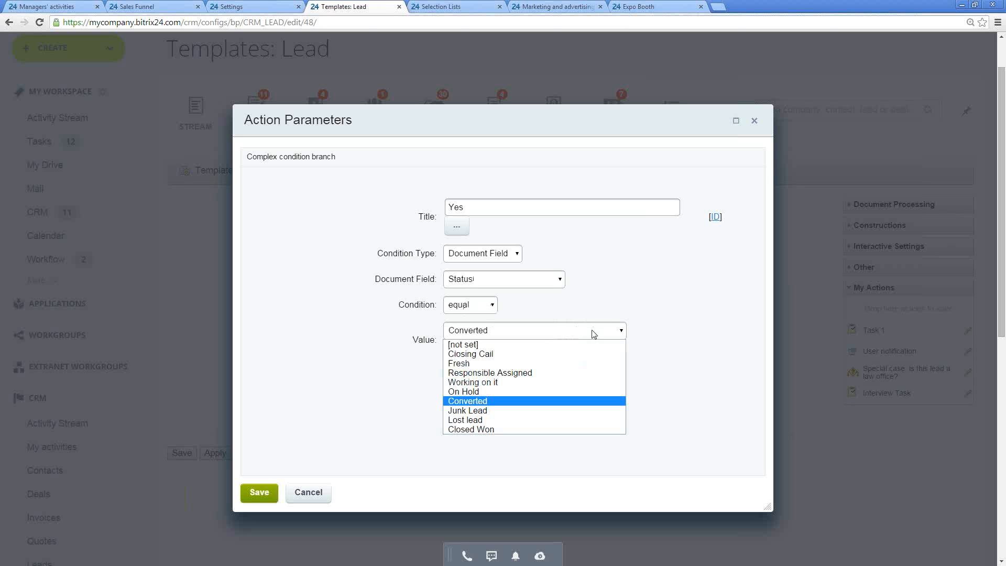
pyautogui.click(514, 345)
pyautogui.click(567, 349)
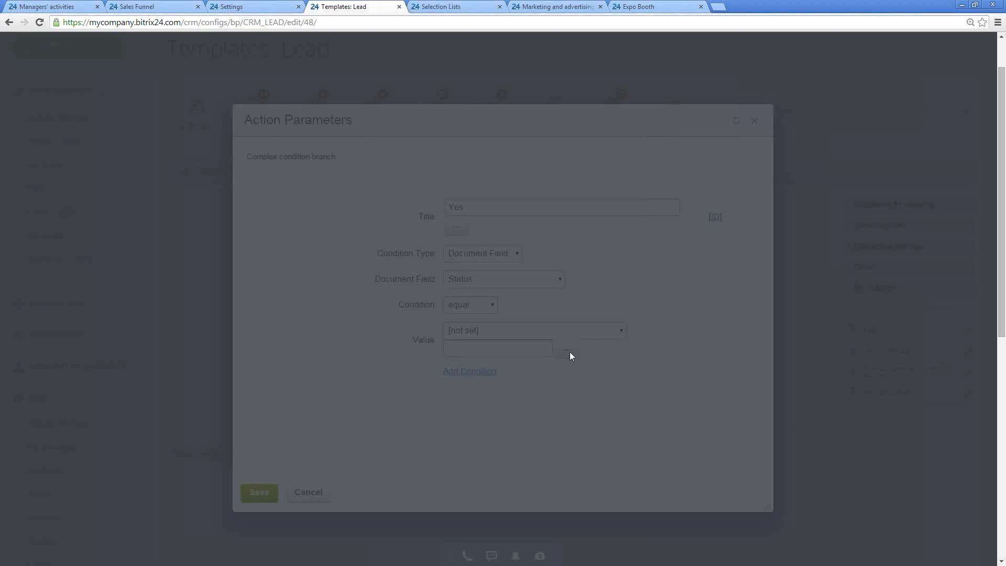
pyautogui.scroll(-2, 395, 283)
pyautogui.scroll(-10, 394, 284)
pyautogui.scroll(-3, 407, 326)
pyautogui.scroll(5, 407, 326)
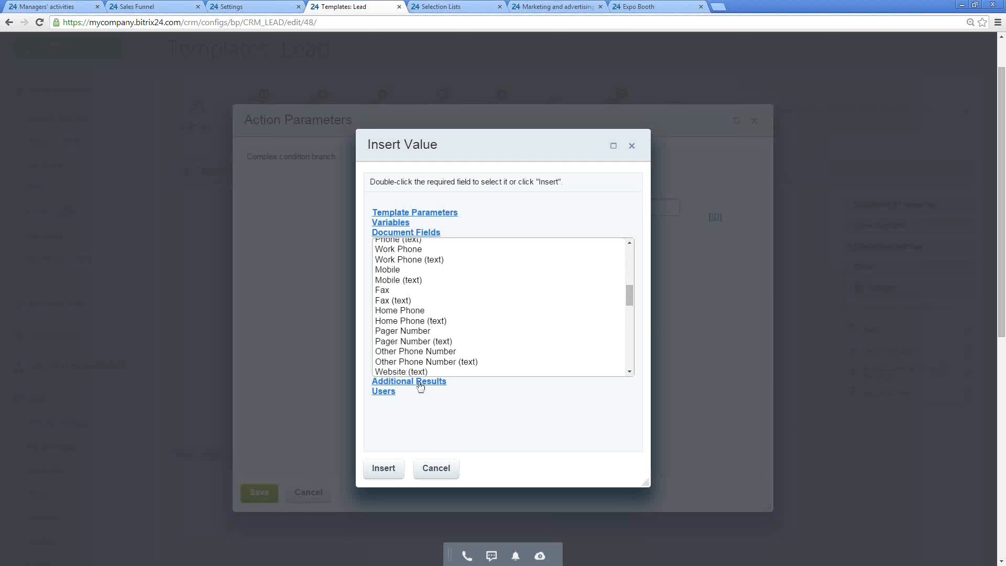
pyautogui.click(436, 468)
pyautogui.click(504, 332)
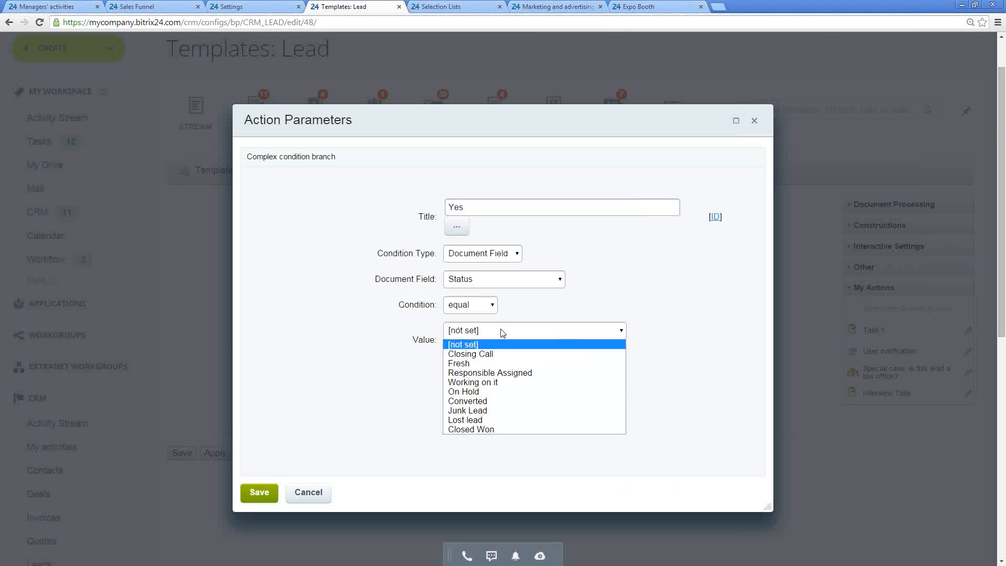
pyautogui.click(480, 402)
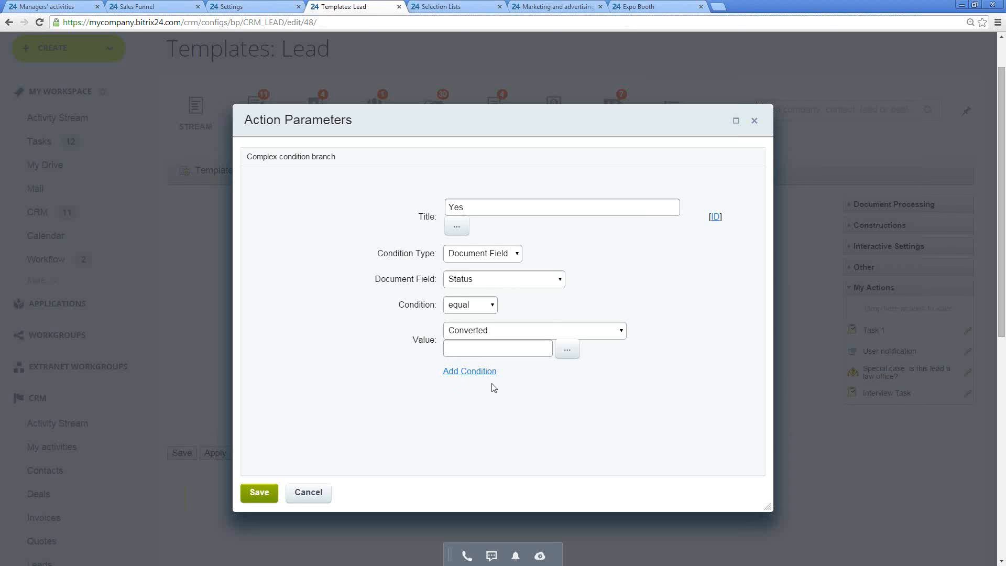
pyautogui.click(309, 492)
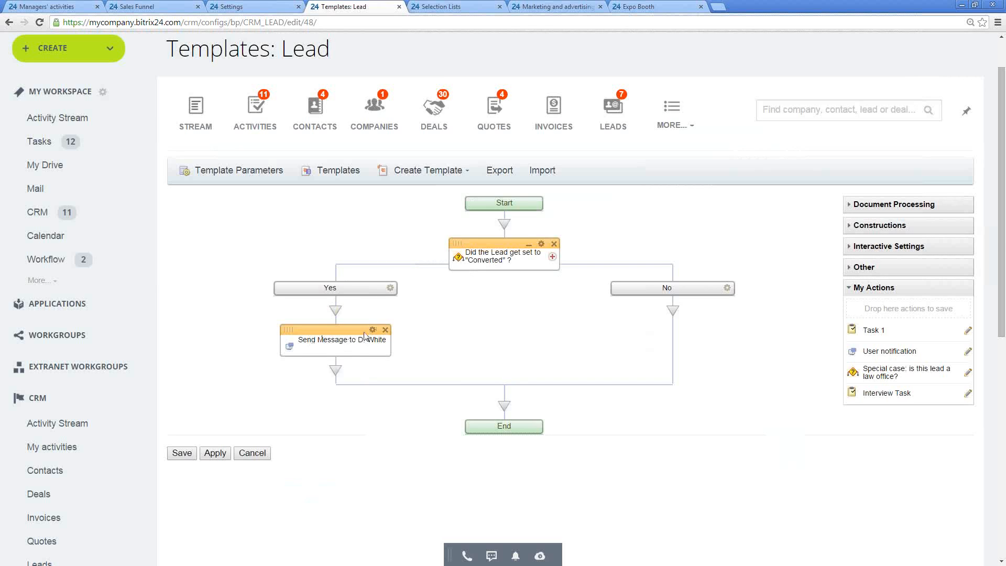
pyautogui.scroll(1, 396, 343)
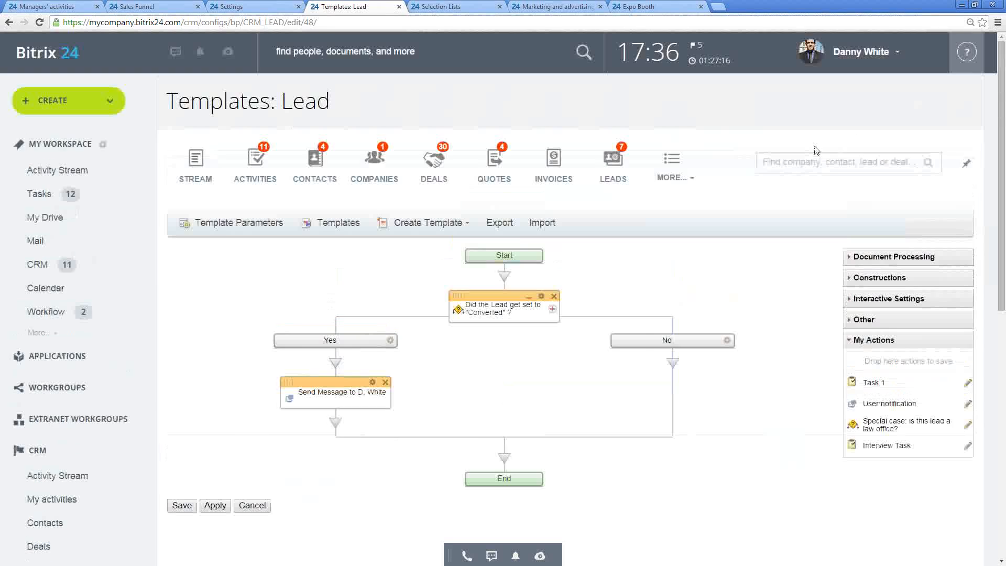
pyautogui.click(373, 384)
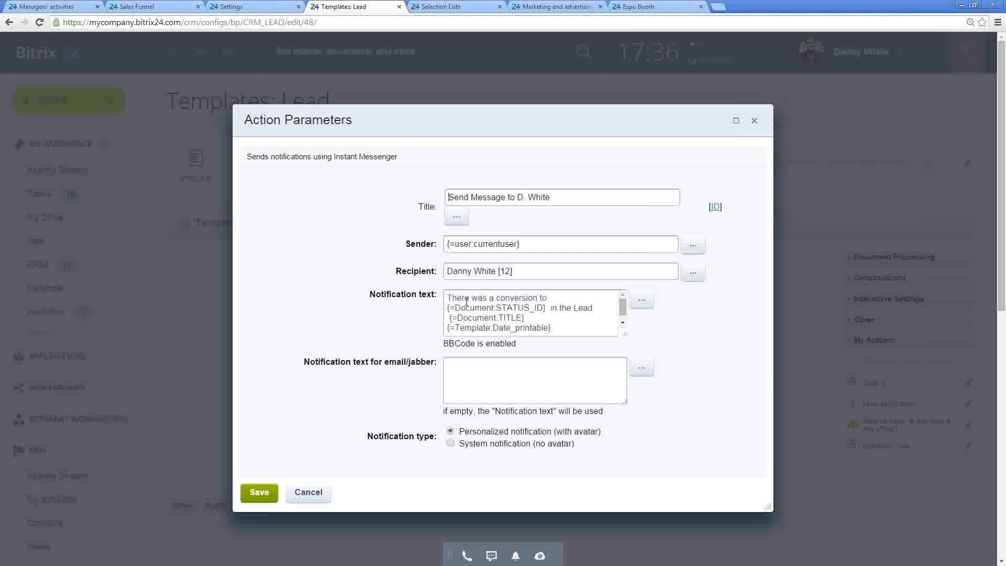
pyautogui.moveTo(447, 300); pyautogui.dragTo(550, 299)
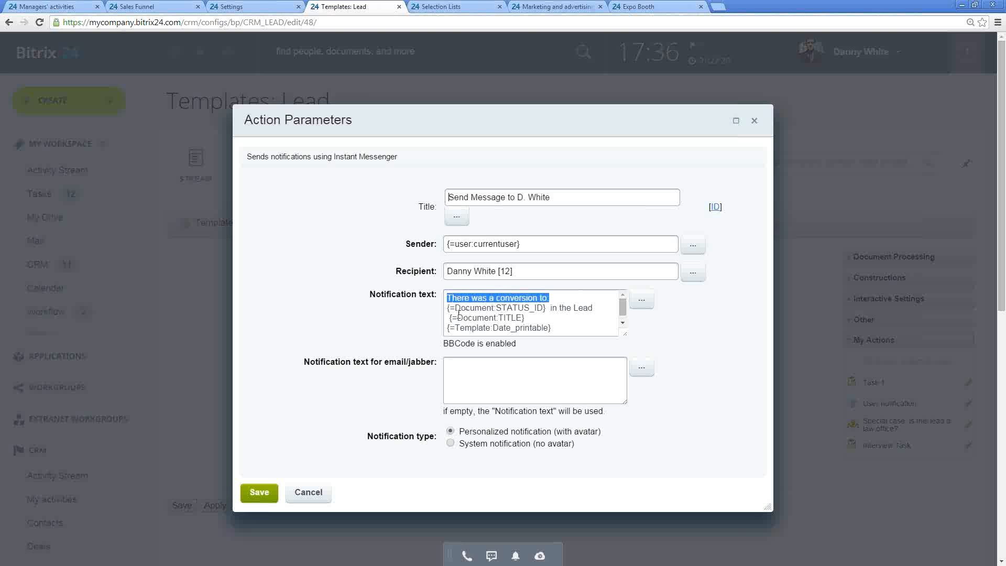
pyautogui.moveTo(449, 309); pyautogui.dragTo(549, 305)
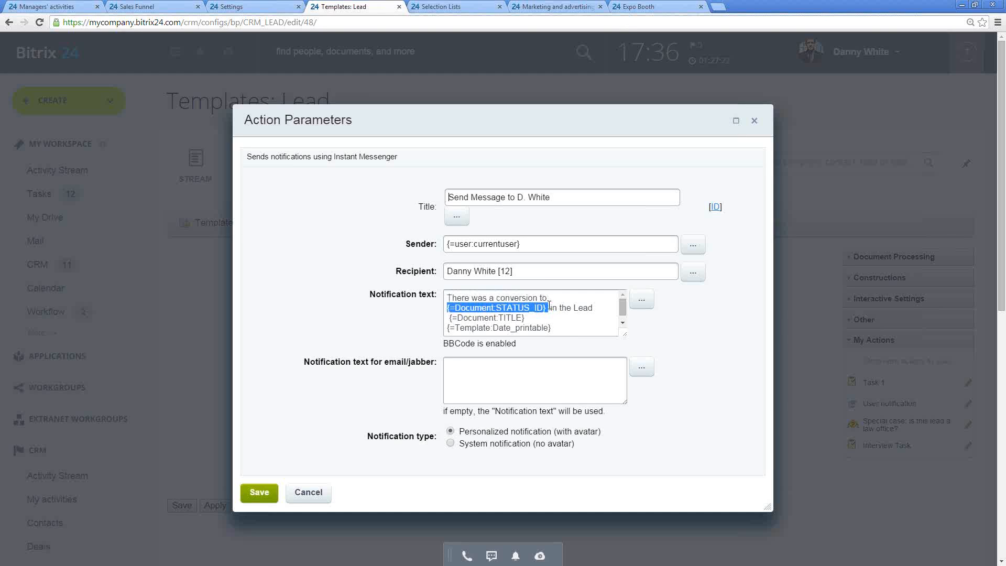
pyautogui.moveTo(449, 318); pyautogui.dragTo(531, 318)
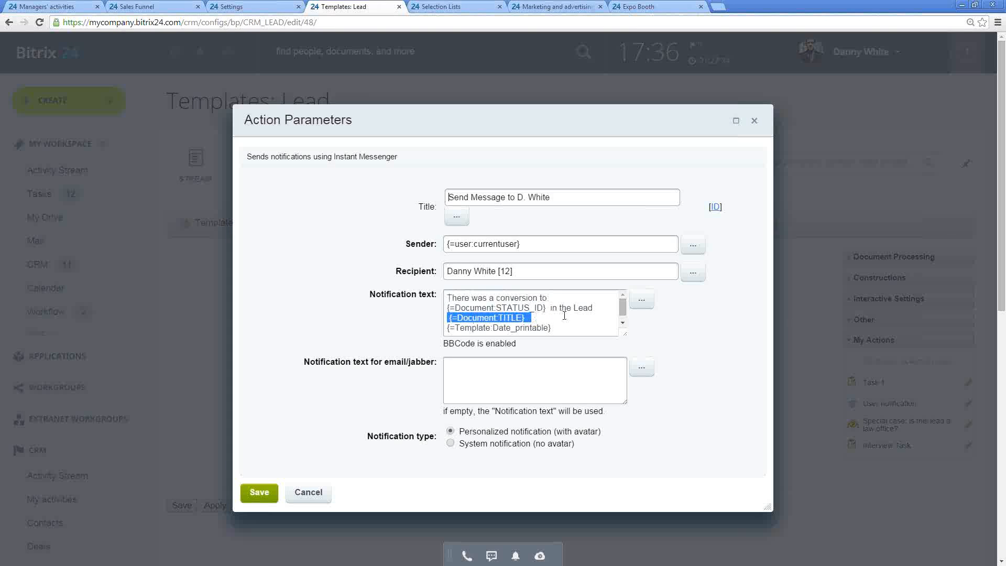
pyautogui.click(491, 329)
pyautogui.moveTo(448, 329); pyautogui.dragTo(566, 325)
pyautogui.click(533, 329)
pyautogui.click(549, 329)
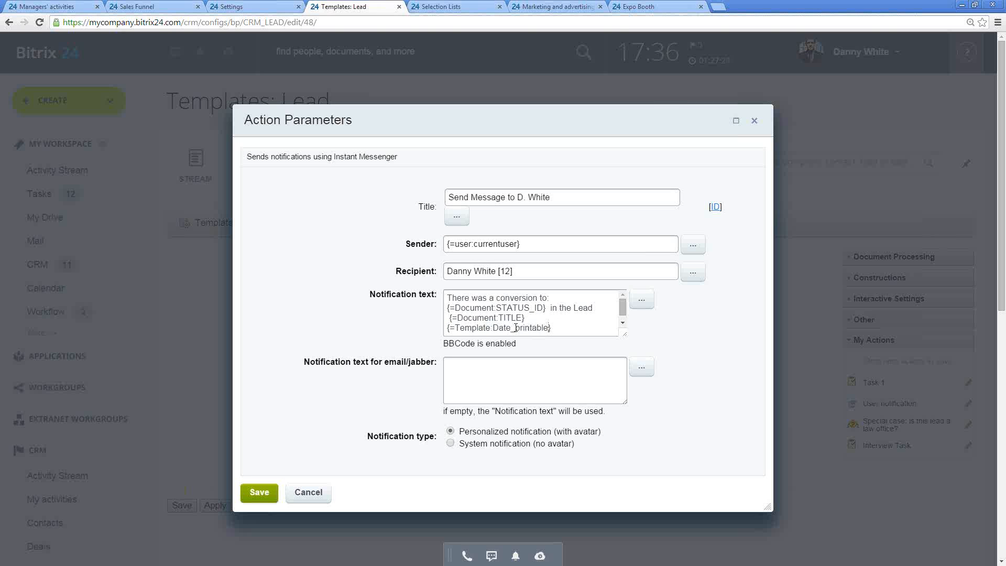
pyautogui.moveTo(528, 244); pyautogui.dragTo(527, 272)
pyautogui.click(313, 494)
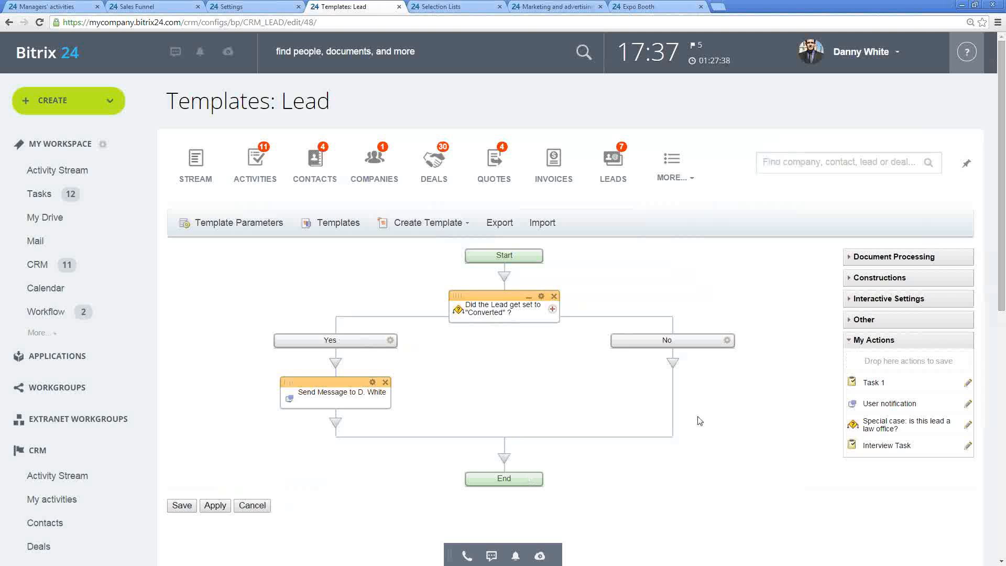
pyautogui.scroll(-1, 706, 393)
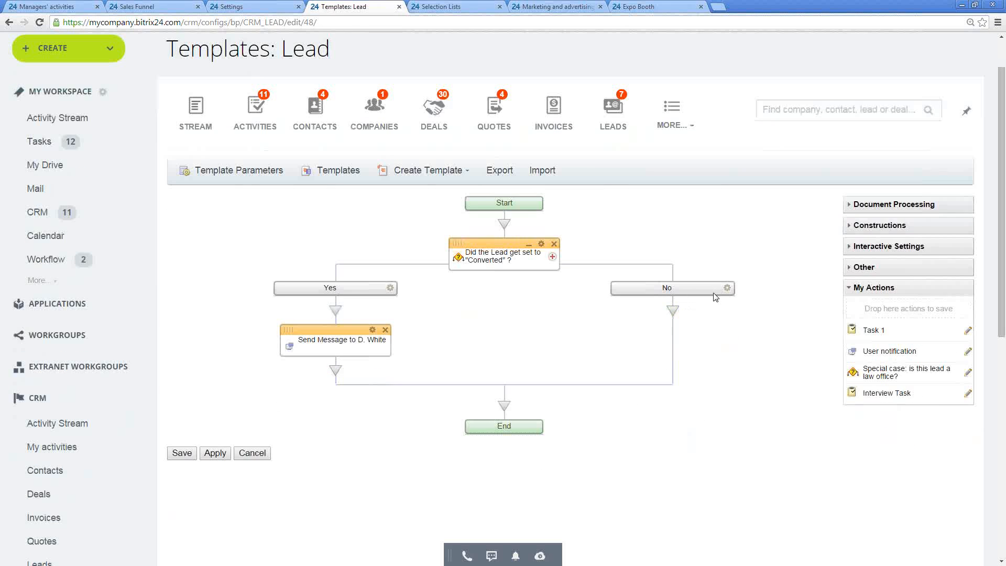
pyautogui.click(727, 288)
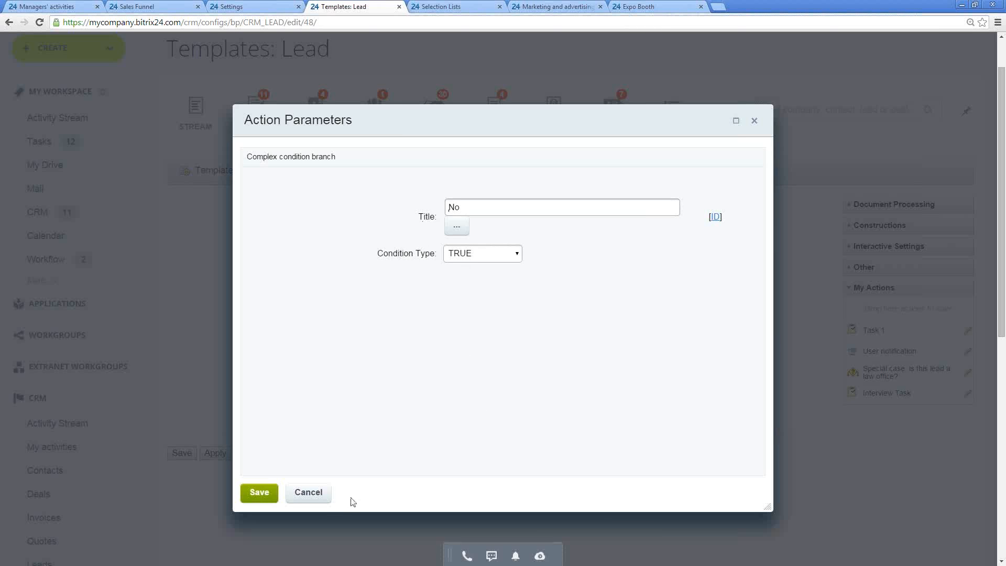
pyautogui.click(307, 496)
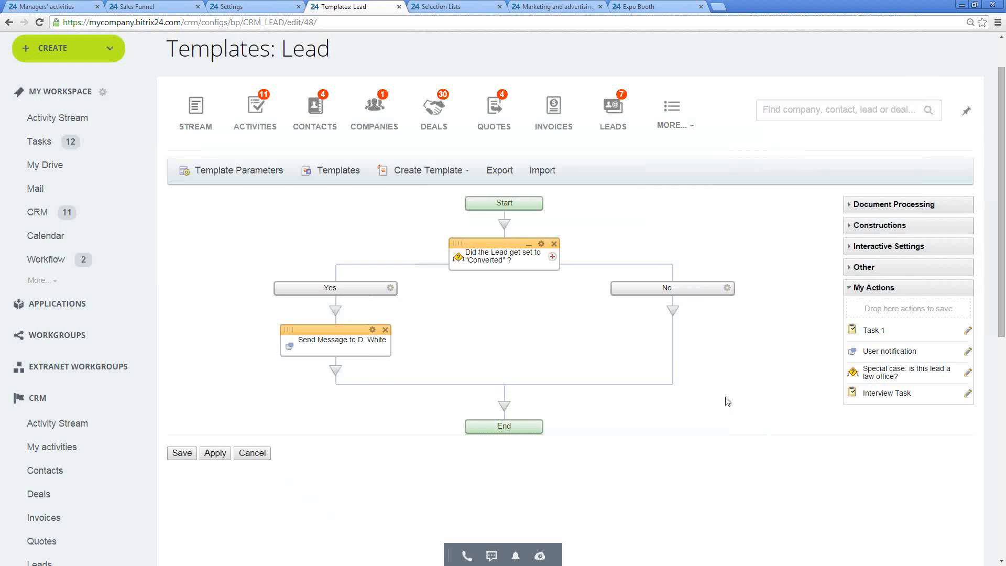
pyautogui.scroll(1, 727, 401)
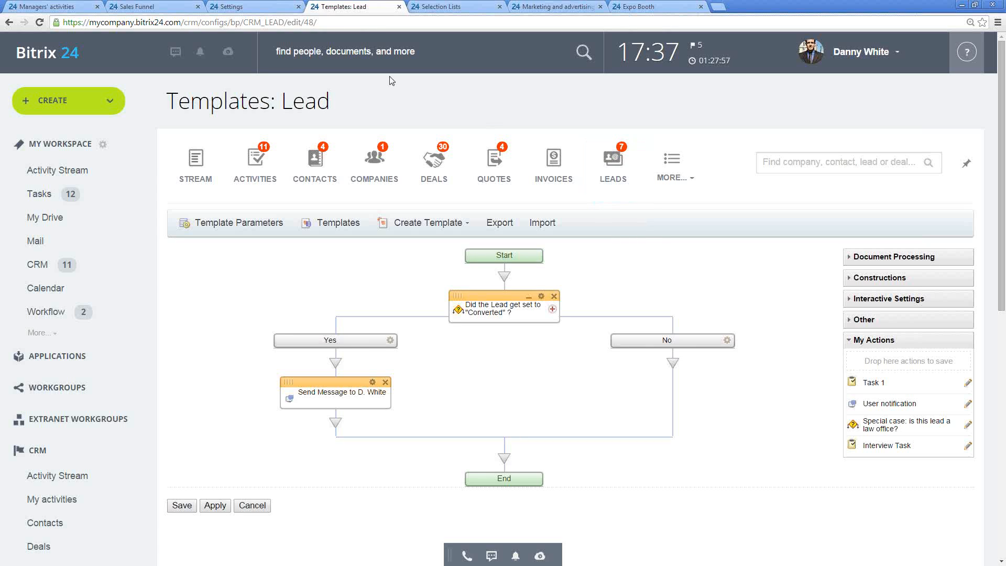
# Open 'Custom fields' from the CRM settings list in a new tab and switch to it.
pyautogui.click(244, 8)
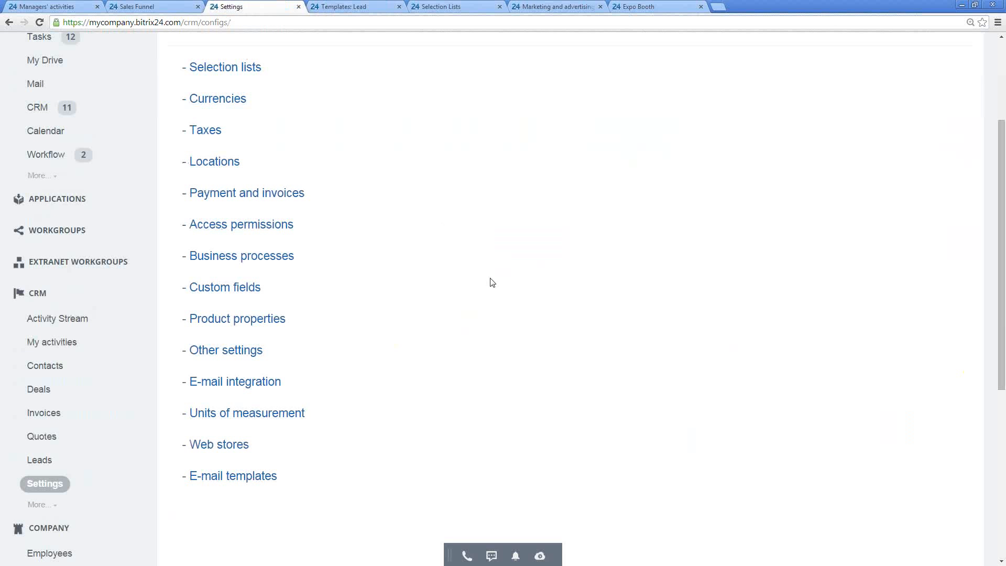
pyautogui.scroll(-1, 491, 286)
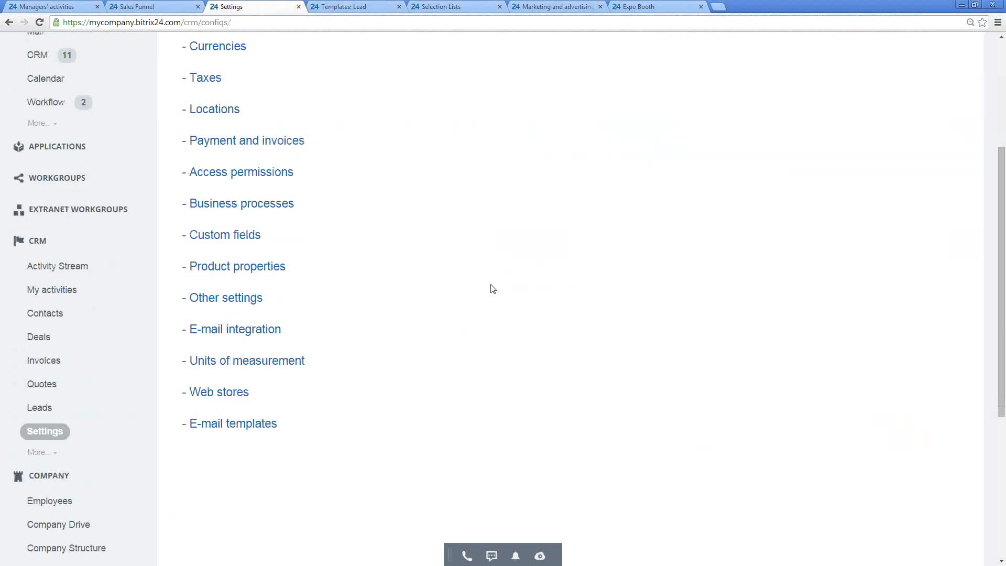
pyautogui.rightClick(243, 237)
pyautogui.click(285, 246)
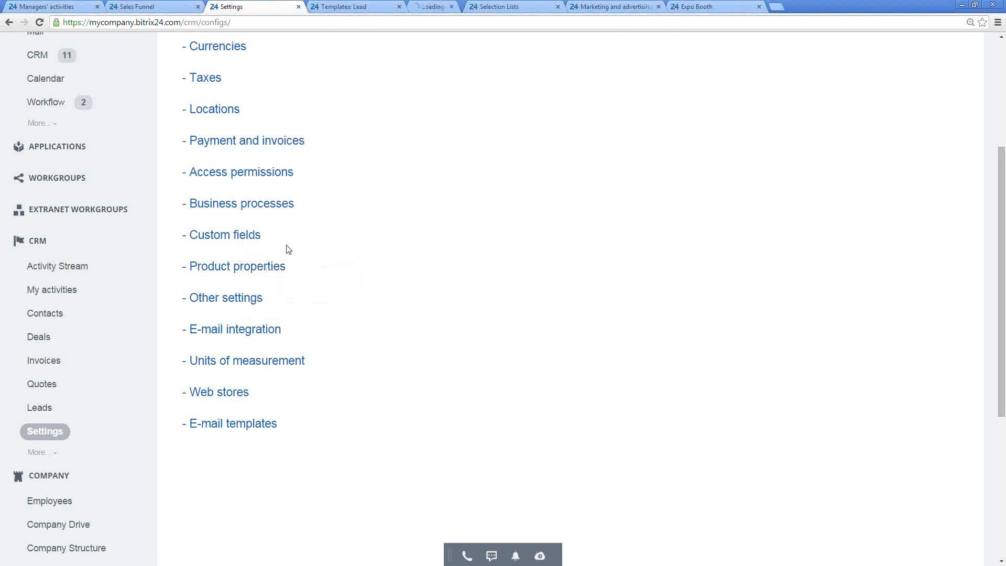
pyautogui.click(450, 8)
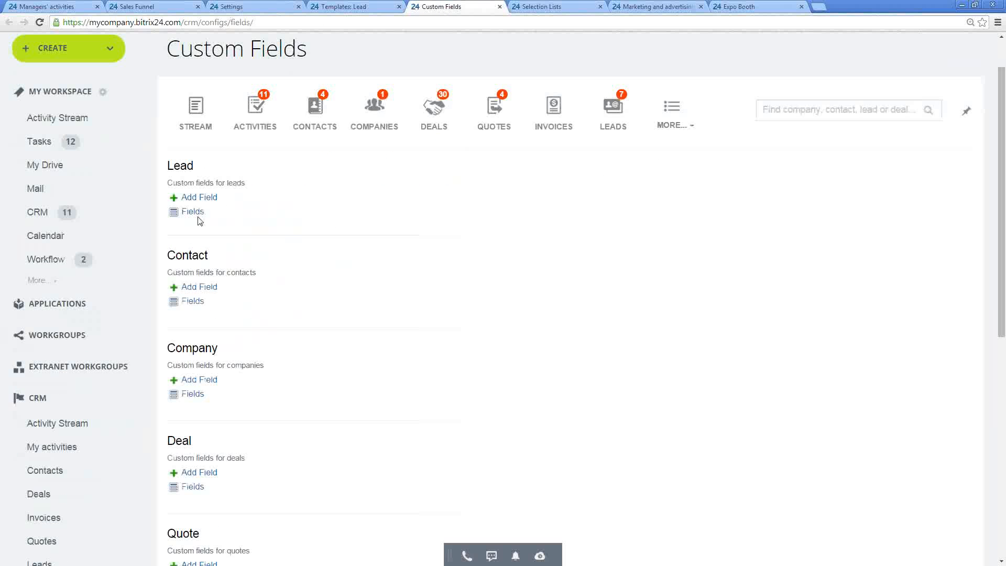
# Look through the Lead and Contact custom field lists, returning to the overview each time.
pyautogui.scroll(-2, 209, 414)
pyautogui.scroll(2, 213, 366)
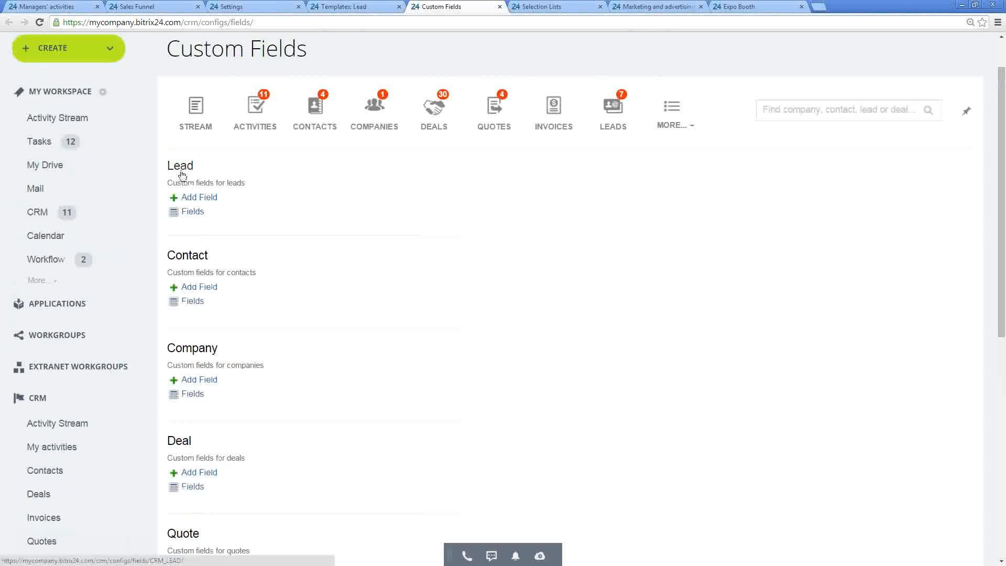
pyautogui.click(196, 212)
pyautogui.scroll(-2, 386, 243)
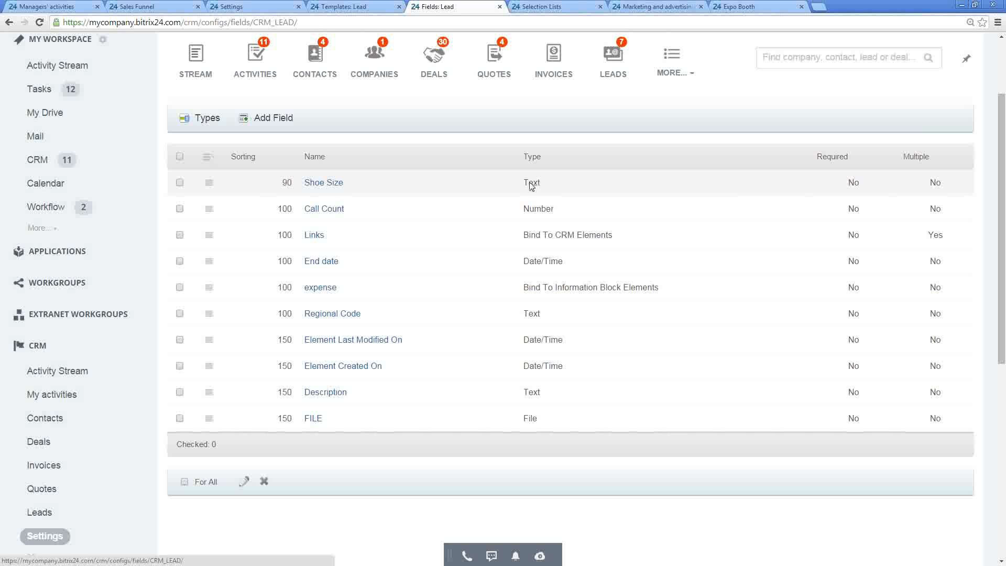
pyautogui.scroll(-1, 550, 193)
pyautogui.scroll(1, 467, 231)
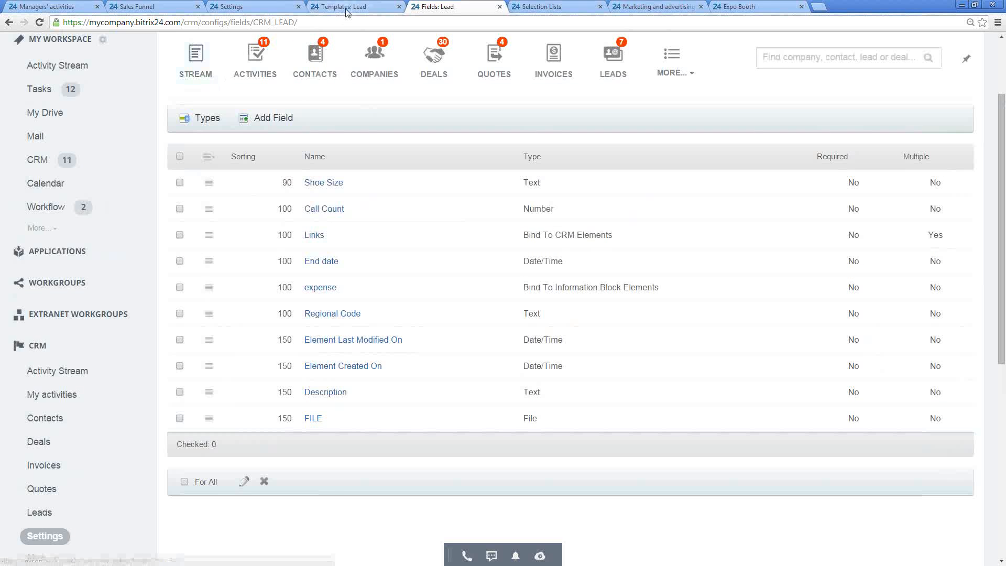
pyautogui.click(9, 22)
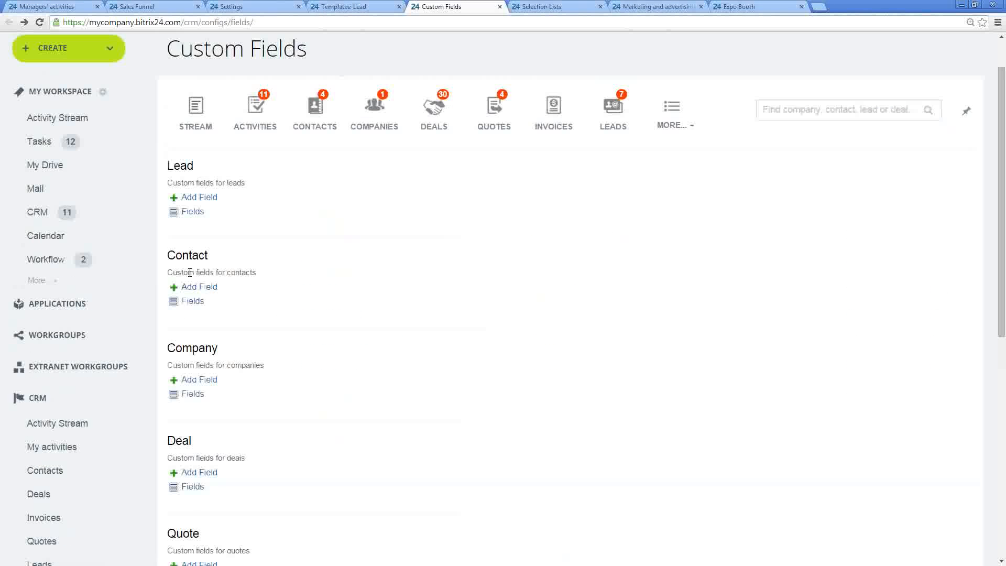
pyautogui.click(194, 301)
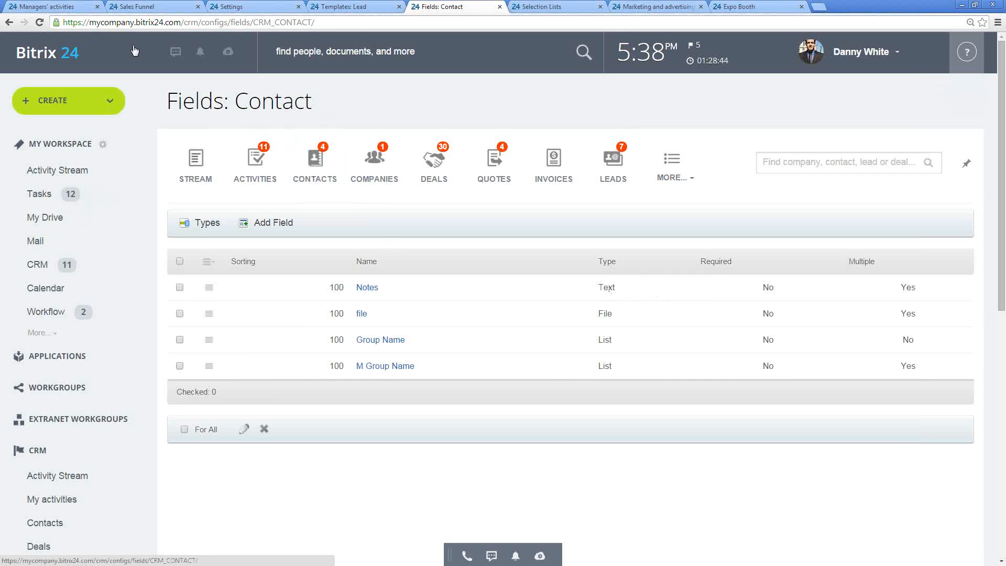
pyautogui.click(9, 22)
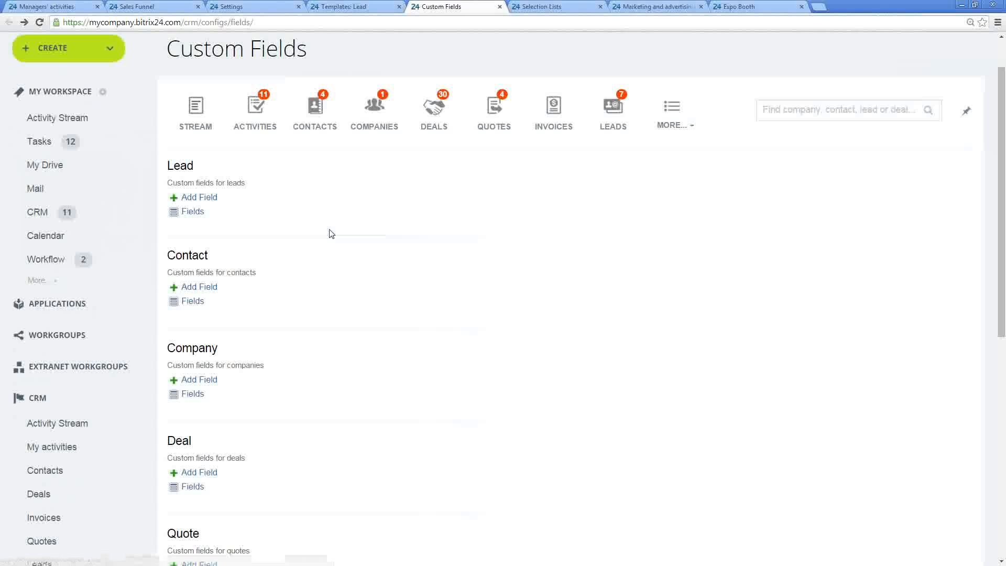
pyautogui.scroll(-2, 321, 266)
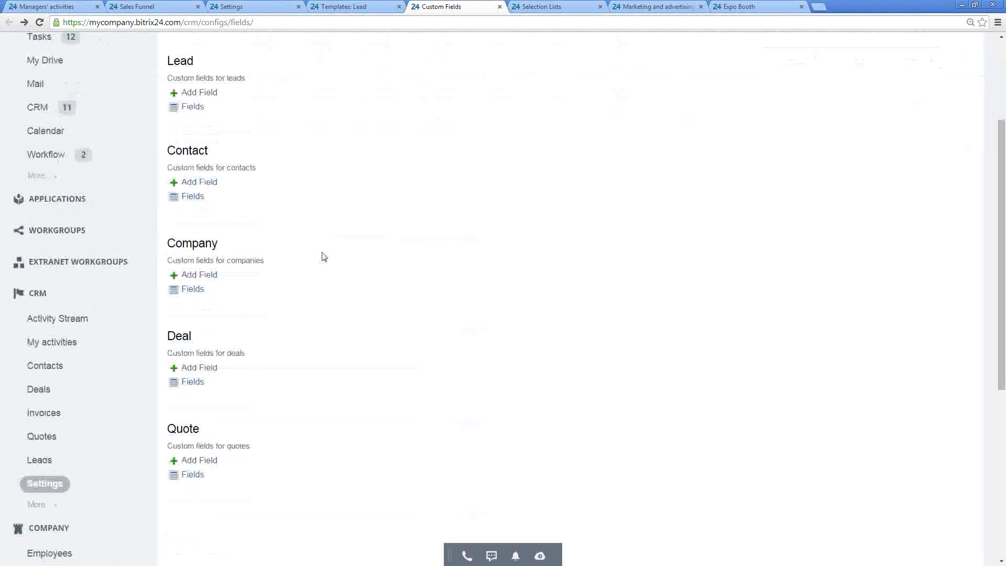
pyautogui.scroll(2, 365, 401)
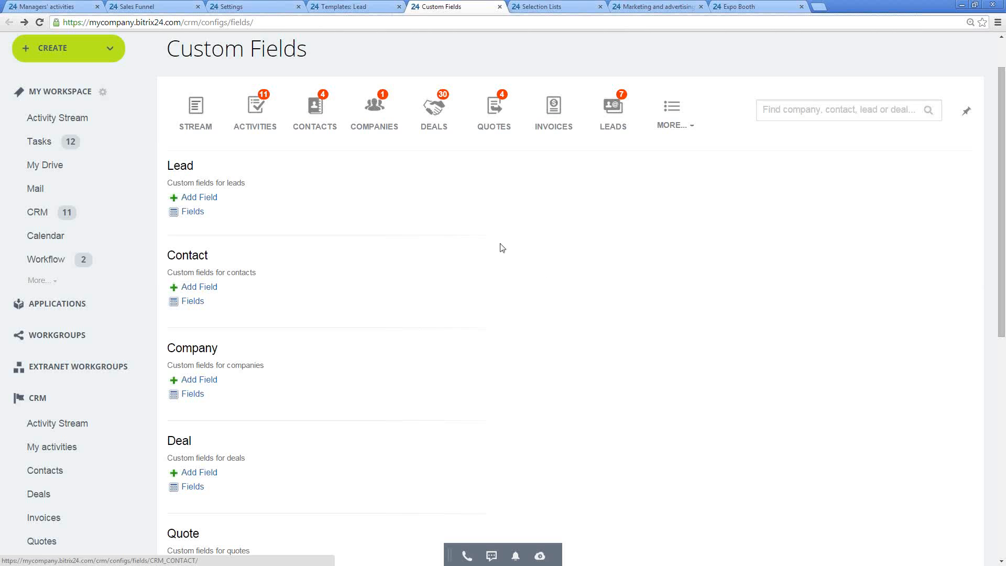
# Open 'E-mail integration' from the CRM settings list in a new tab and switch to it.
pyautogui.click(258, 7)
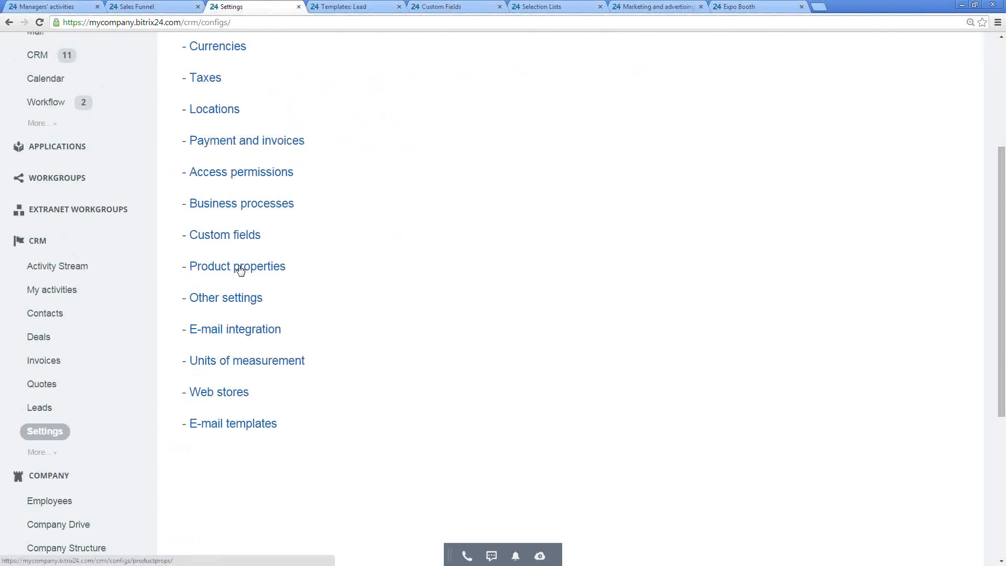
pyautogui.rightClick(232, 331)
pyautogui.click(247, 339)
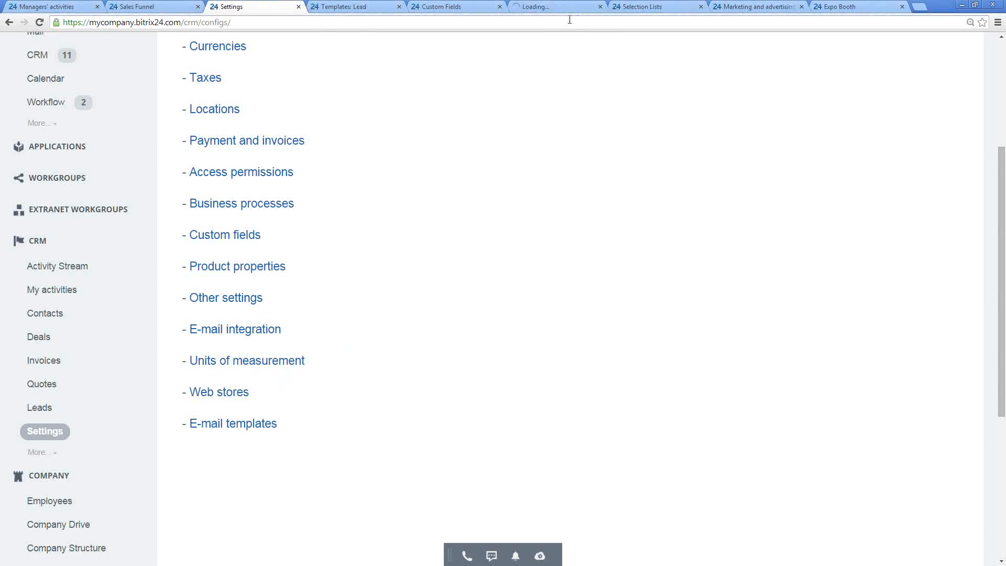
pyautogui.click(509, 9)
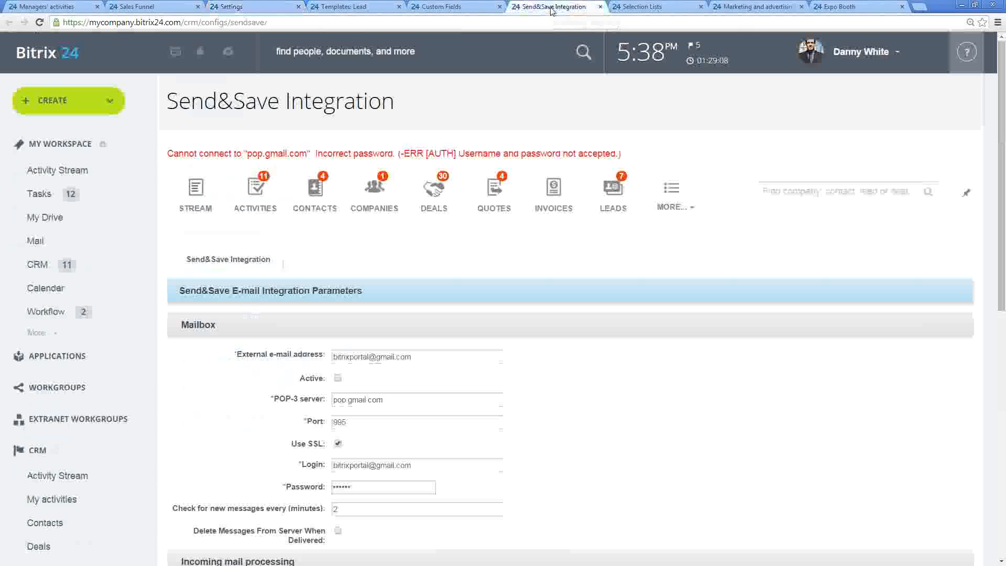
pyautogui.click(499, 7)
pyautogui.scroll(-1, 555, 305)
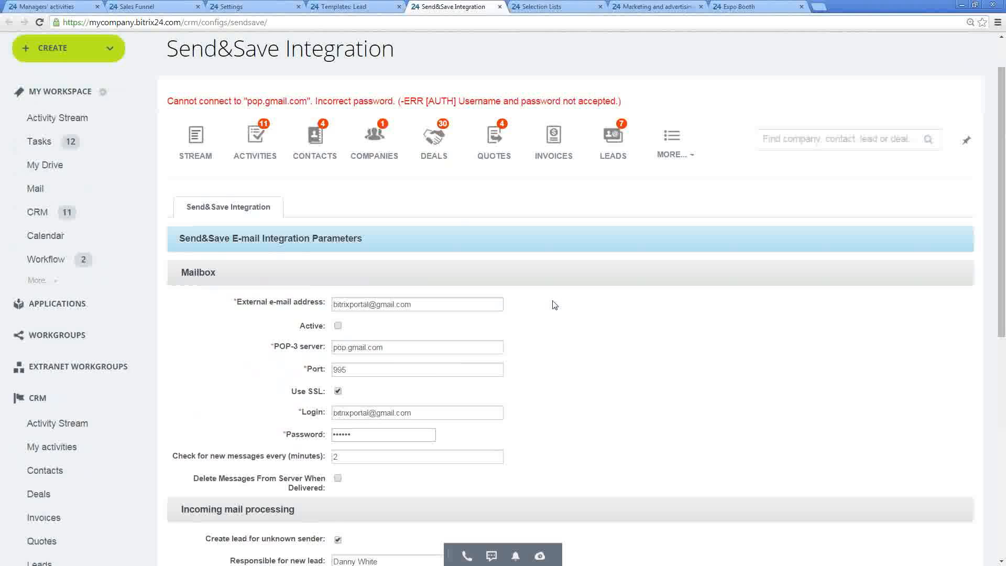
pyautogui.scroll(-3, 555, 305)
pyautogui.moveTo(423, 146); pyautogui.dragTo(331, 147)
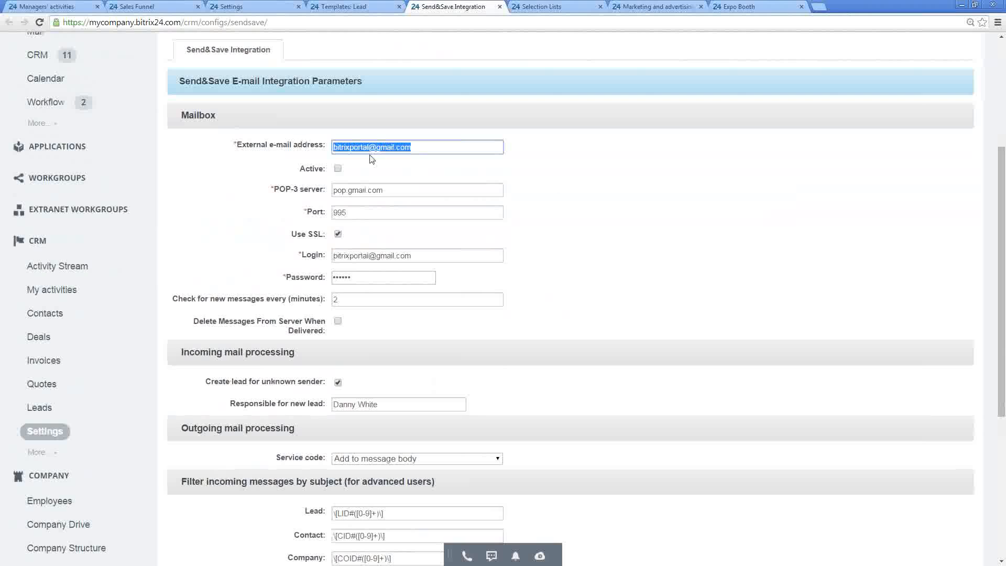
pyautogui.click(718, 208)
pyautogui.scroll(4, 653, 197)
pyautogui.scroll(-1, 596, 295)
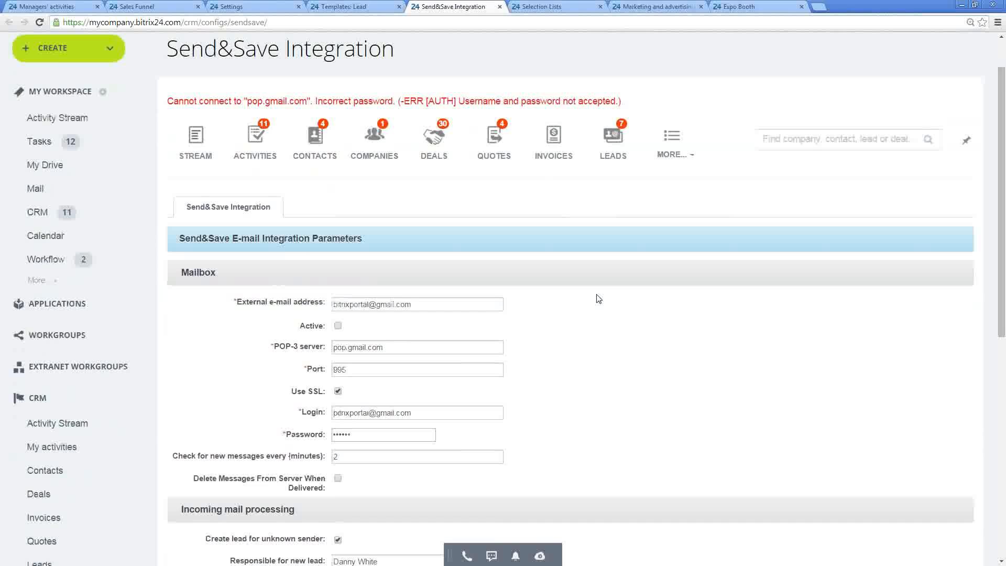
pyautogui.scroll(-3, 600, 299)
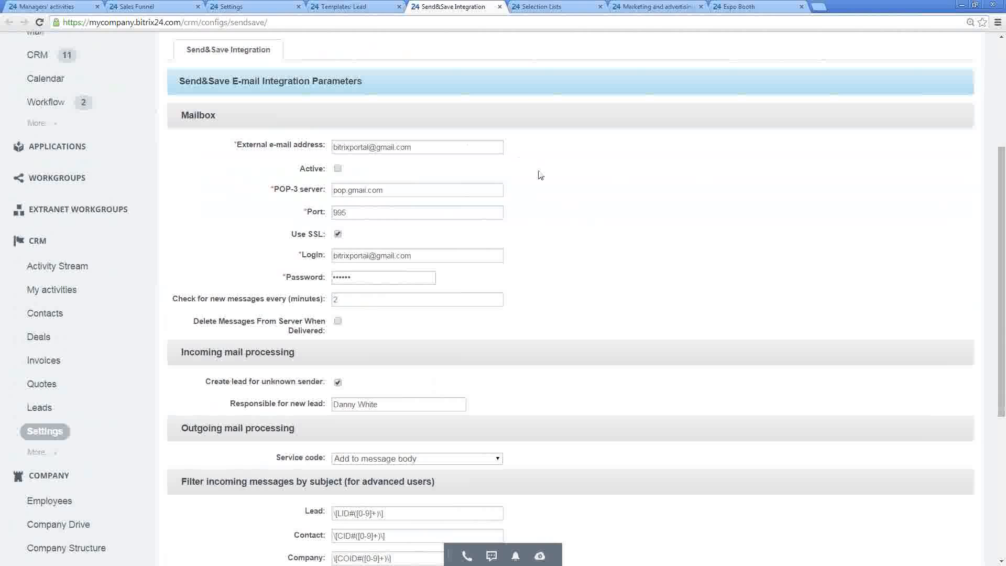
pyautogui.moveTo(412, 149); pyautogui.dragTo(309, 165)
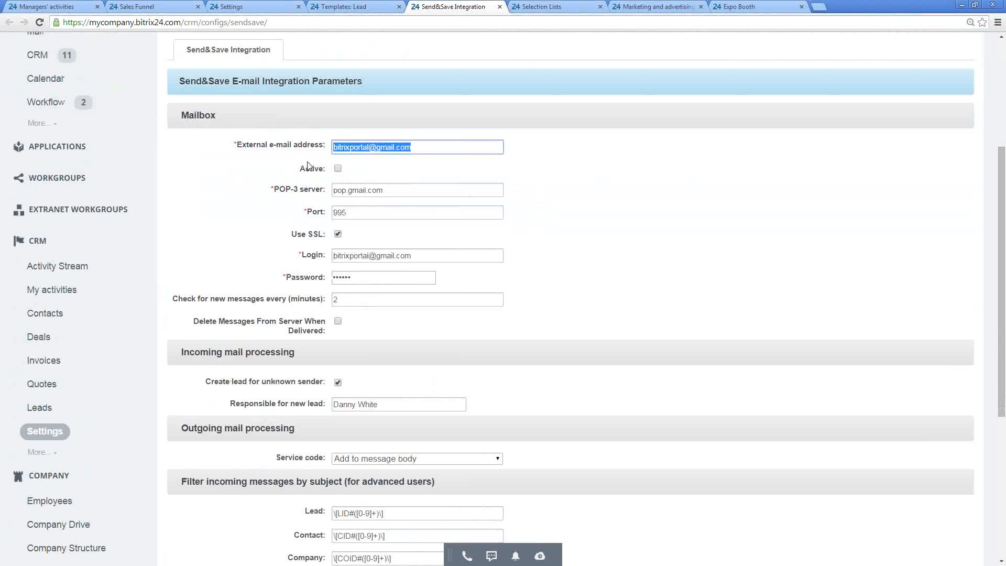
pyautogui.moveTo(413, 256); pyautogui.dragTo(292, 274)
pyautogui.moveTo(362, 280); pyautogui.dragTo(328, 278)
pyautogui.click(617, 279)
pyautogui.scroll(-2, 557, 319)
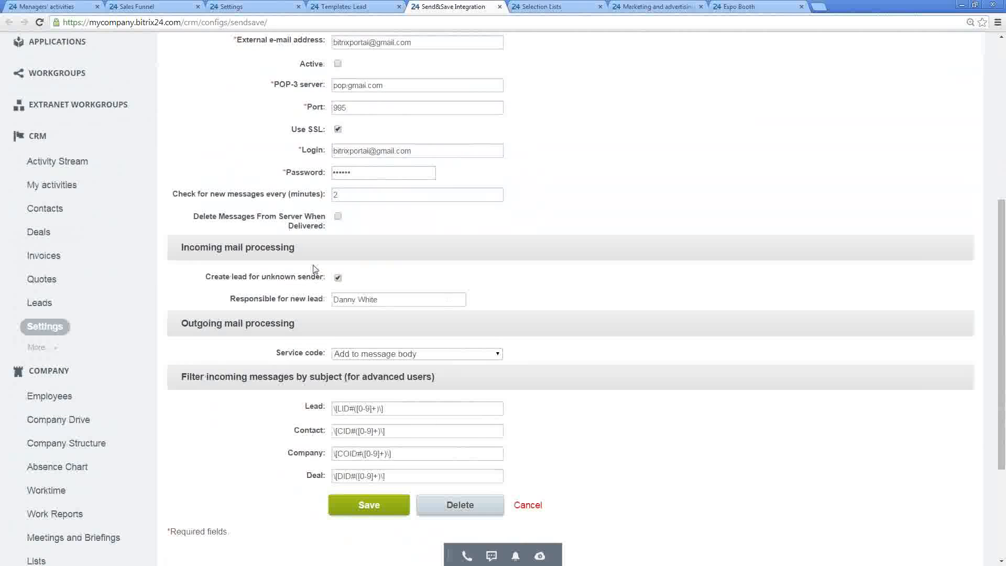
pyautogui.moveTo(207, 275); pyautogui.dragTo(398, 273)
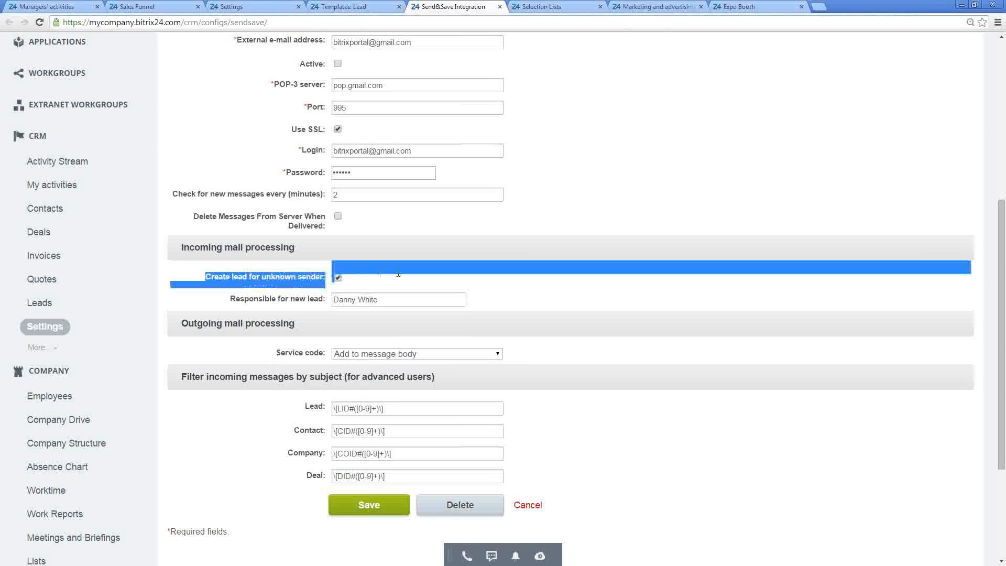
pyautogui.click(249, 284)
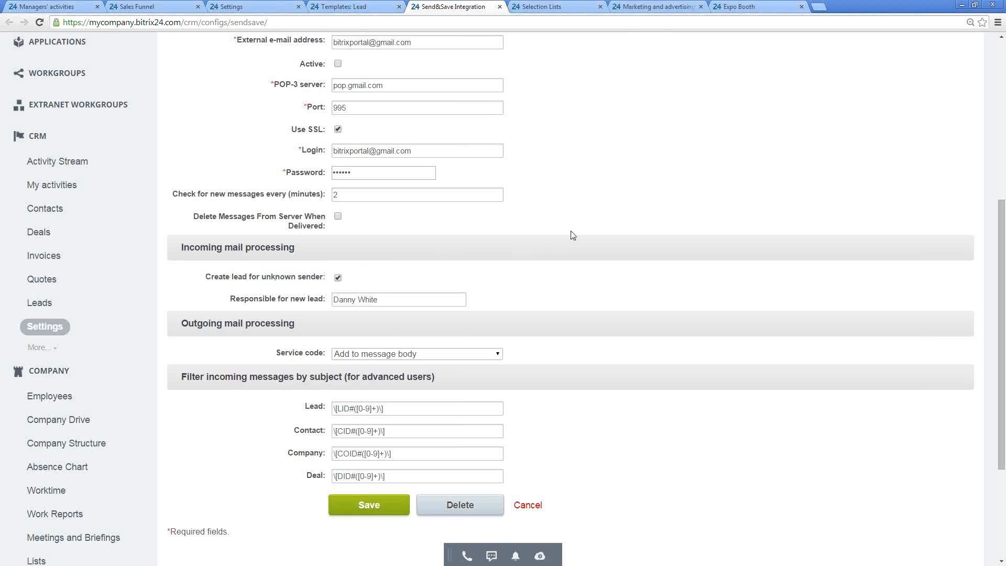
pyautogui.scroll(2, 573, 236)
pyautogui.moveTo(419, 147); pyautogui.dragTo(291, 155)
pyautogui.click(381, 140)
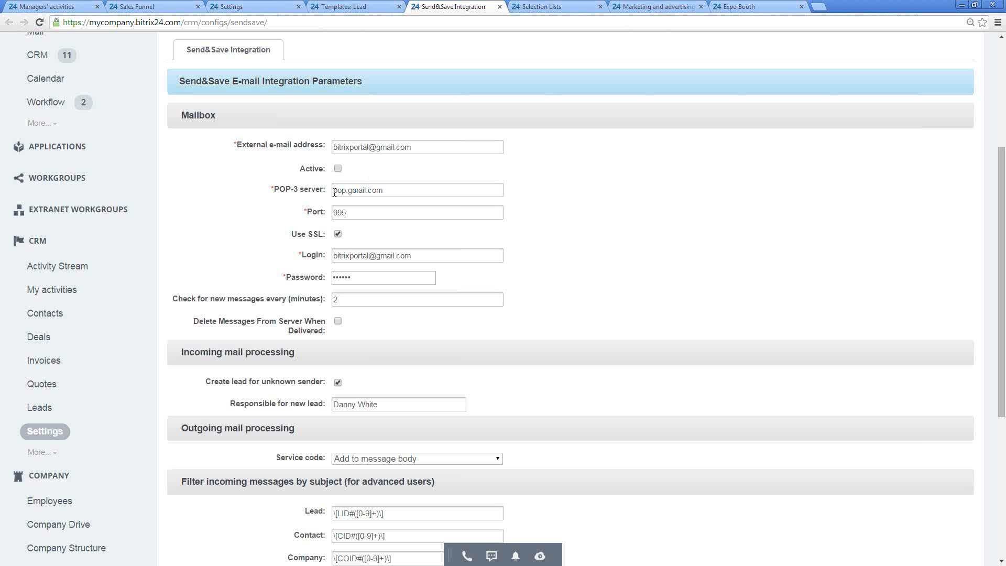
pyautogui.moveTo(271, 190); pyautogui.dragTo(326, 192)
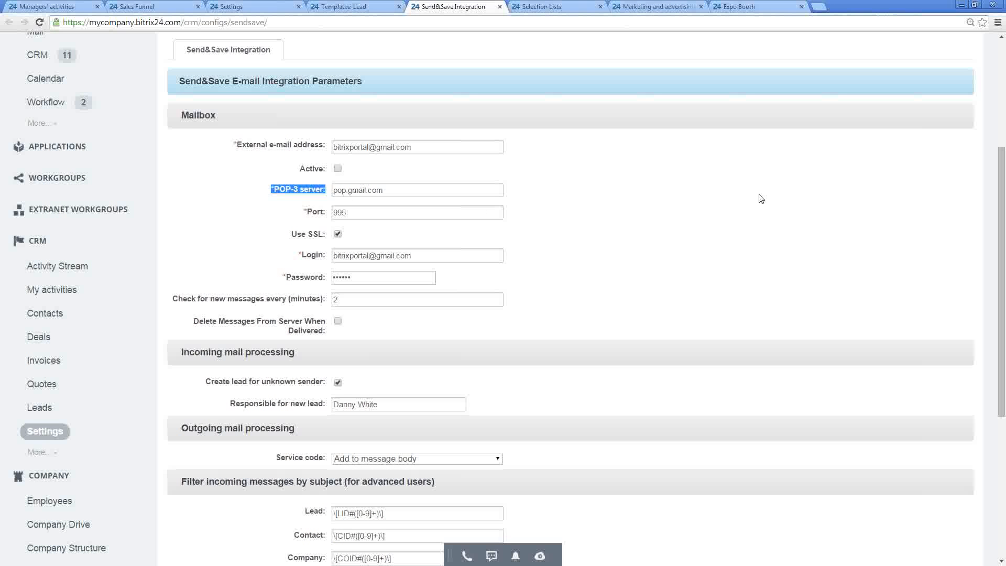
pyautogui.scroll(-1, 754, 200)
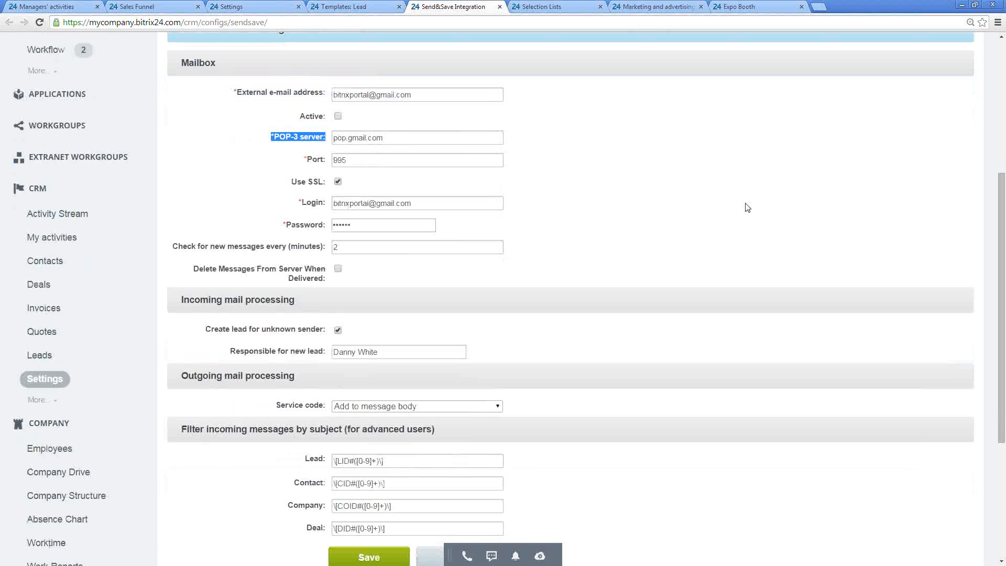
pyautogui.scroll(-1, 713, 226)
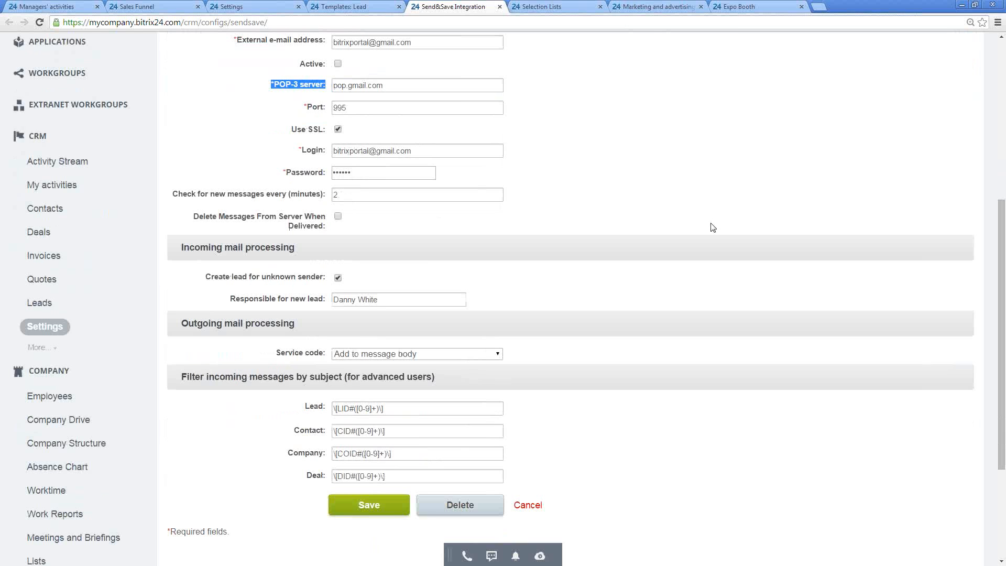
pyautogui.moveTo(194, 215); pyautogui.dragTo(326, 226)
pyautogui.click(367, 231)
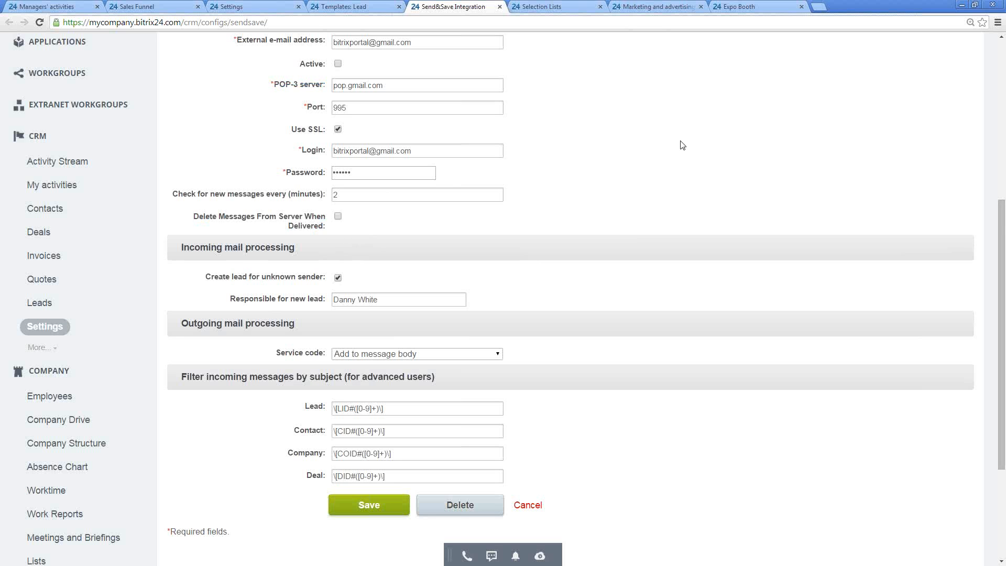
pyautogui.scroll(-1, 366, 157)
pyautogui.doubleClick(450, 144)
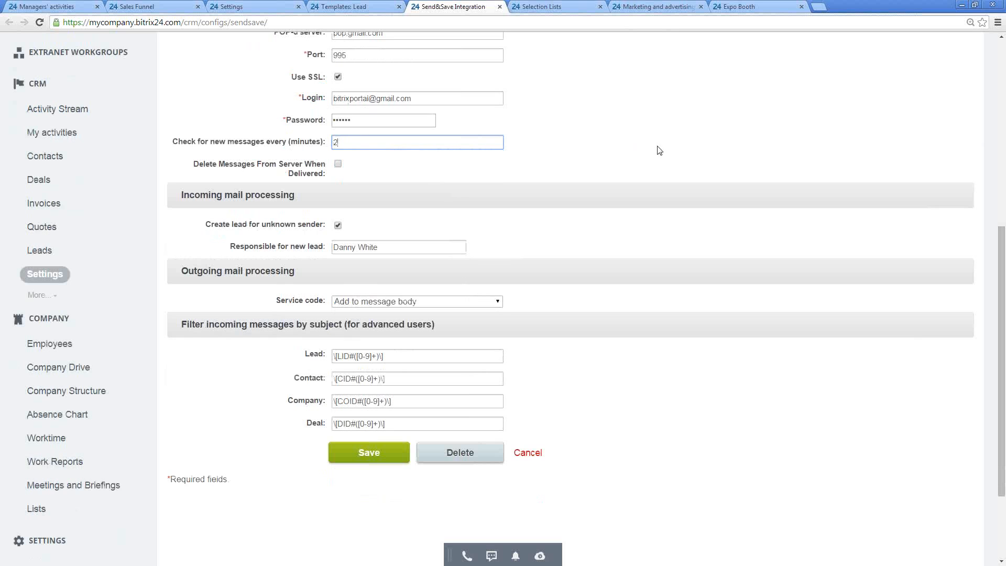
pyautogui.scroll(-2, 660, 151)
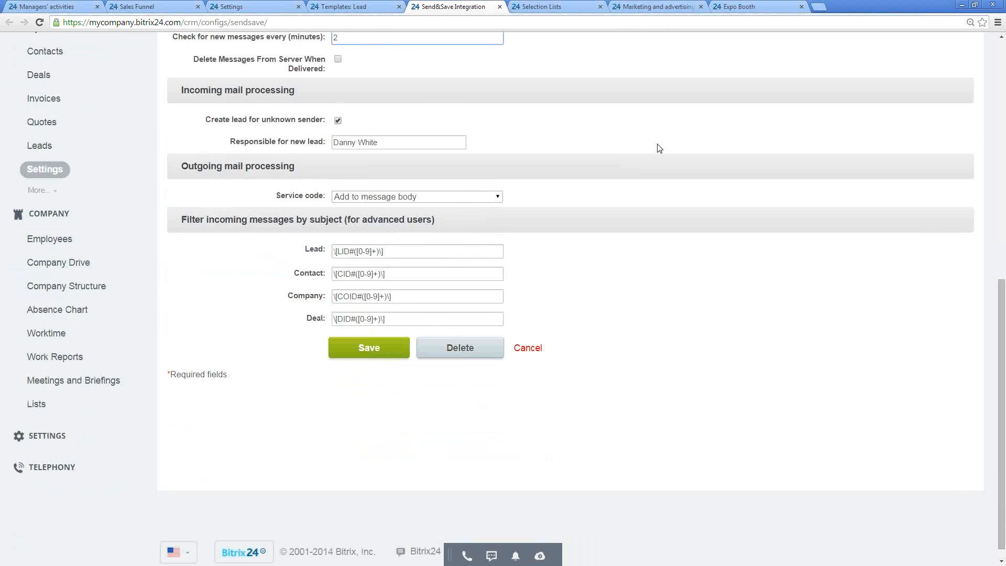
pyautogui.scroll(1, 672, 159)
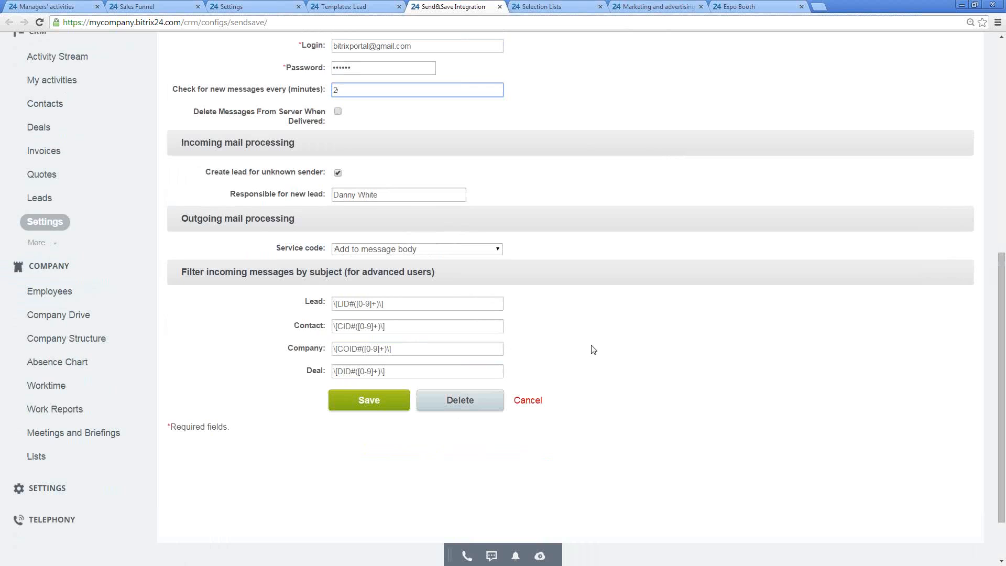
pyautogui.click(443, 303)
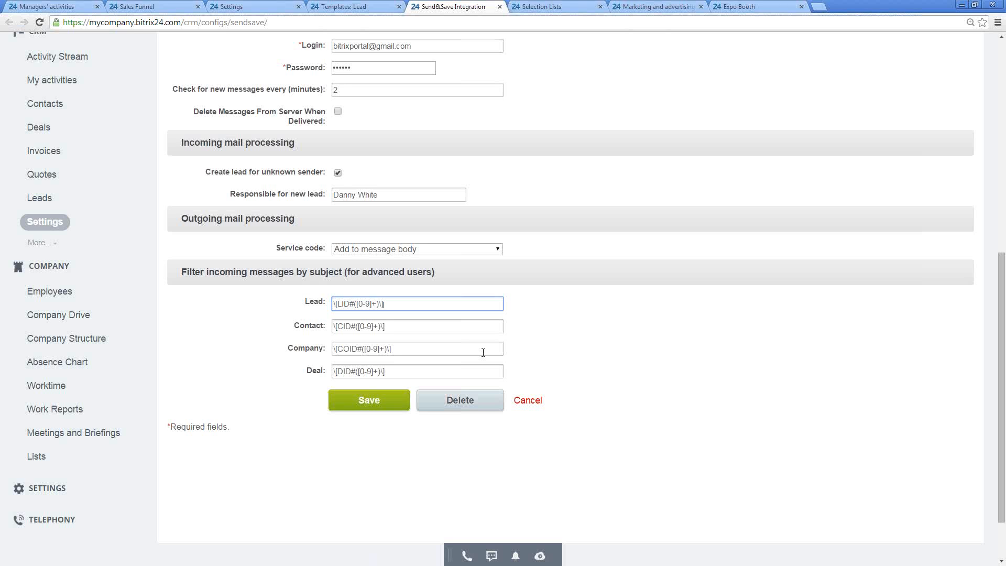
pyautogui.click(605, 349)
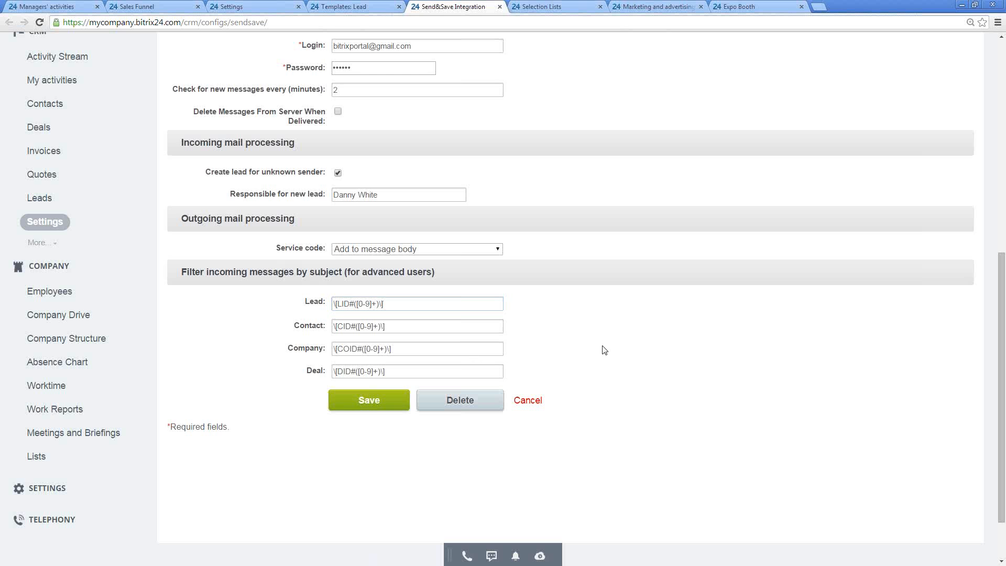
pyautogui.scroll(4, 610, 346)
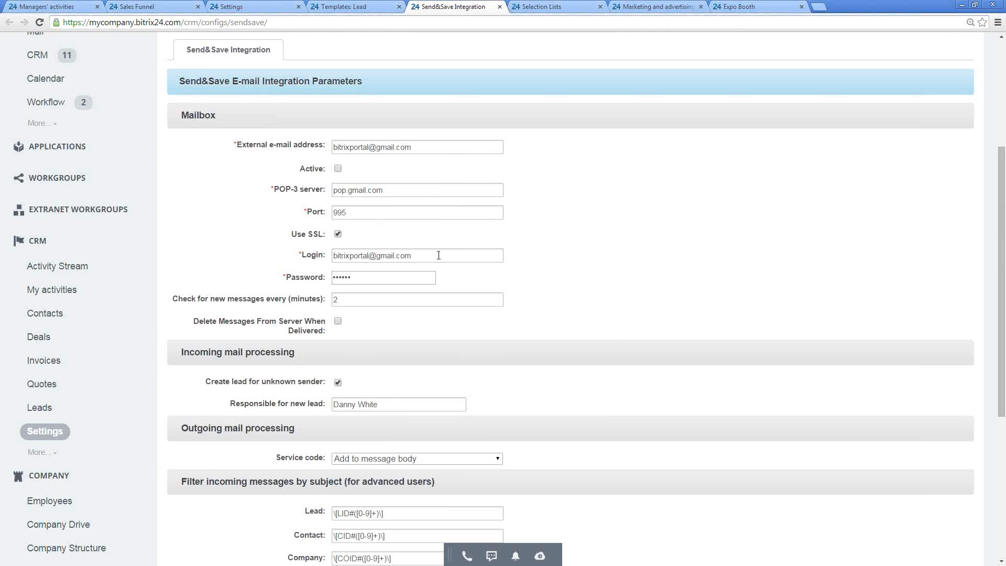
pyautogui.tripleClick(428, 256)
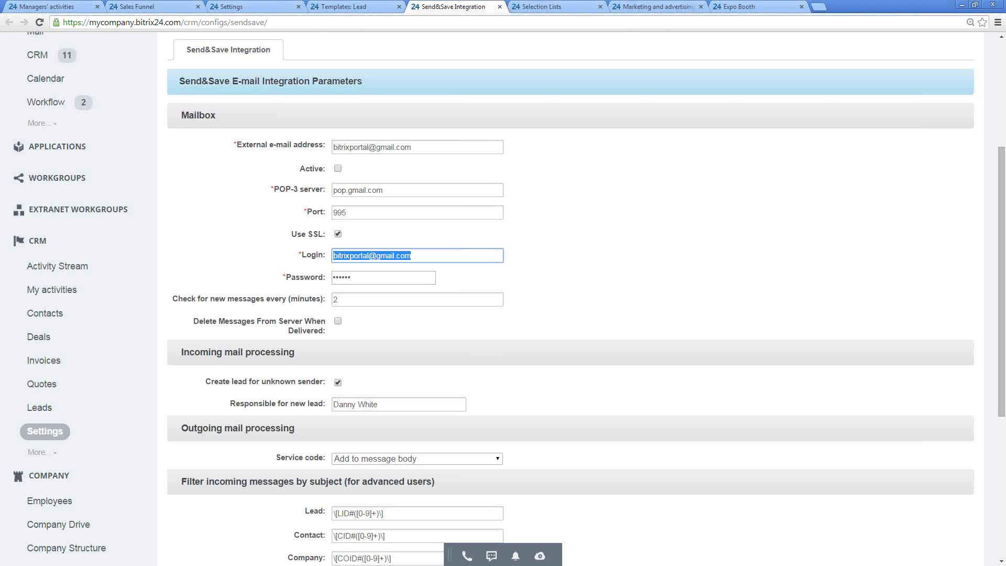
pyautogui.click(773, 286)
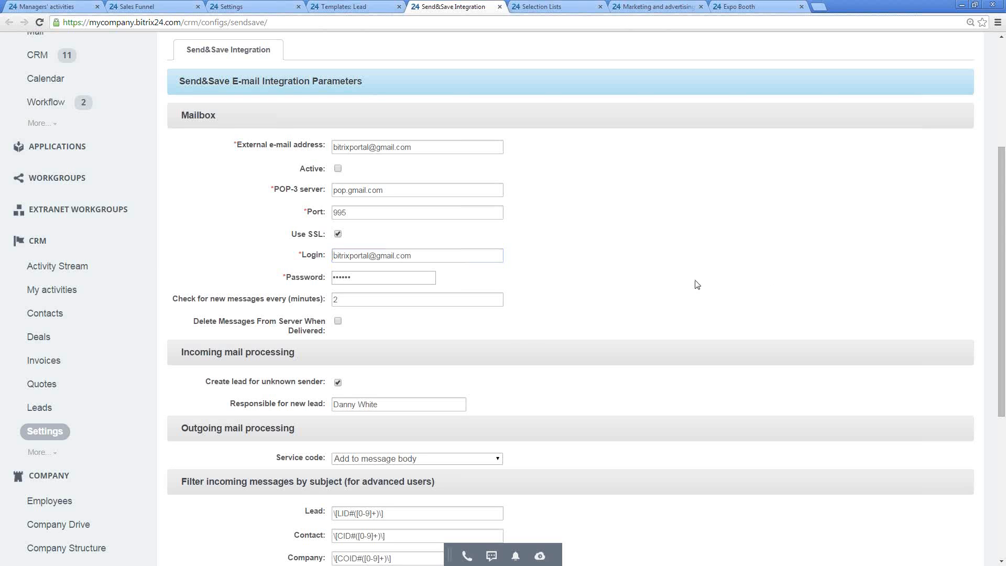
pyautogui.scroll(3, 698, 285)
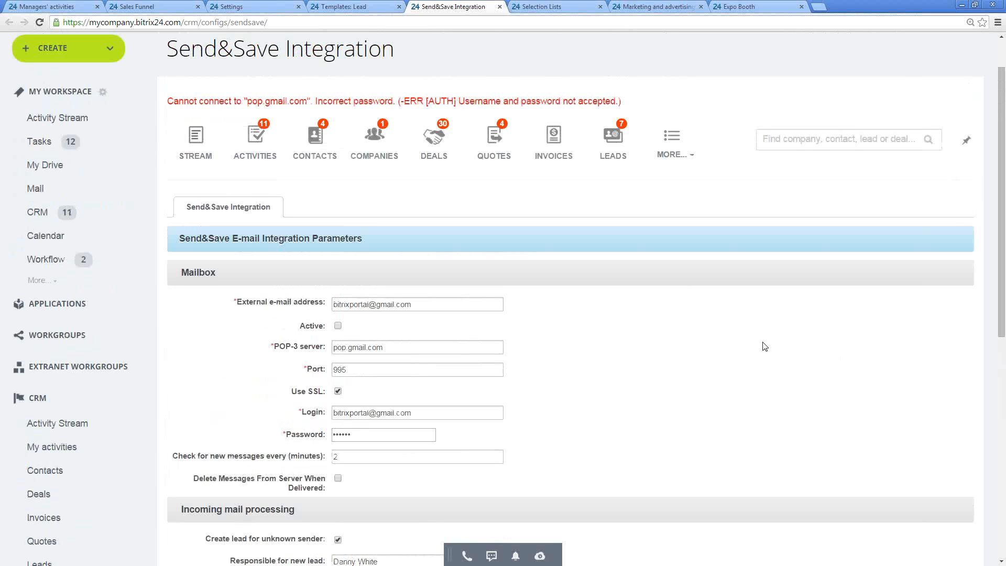
pyautogui.scroll(1, 765, 346)
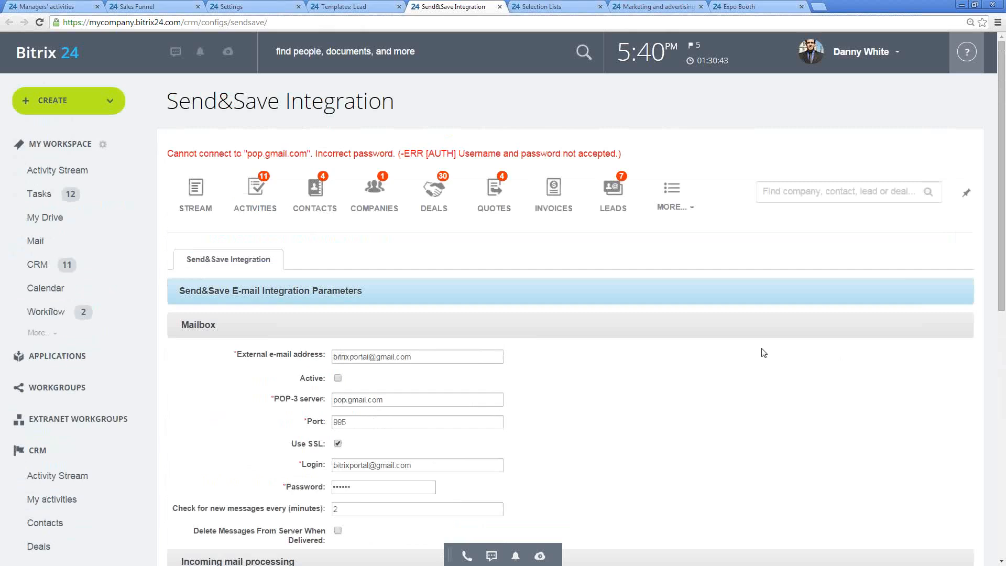
# Briefly view the 'CRM. Importing leads' help video, then close it.
pyautogui.click(968, 51)
pyautogui.click(340, 354)
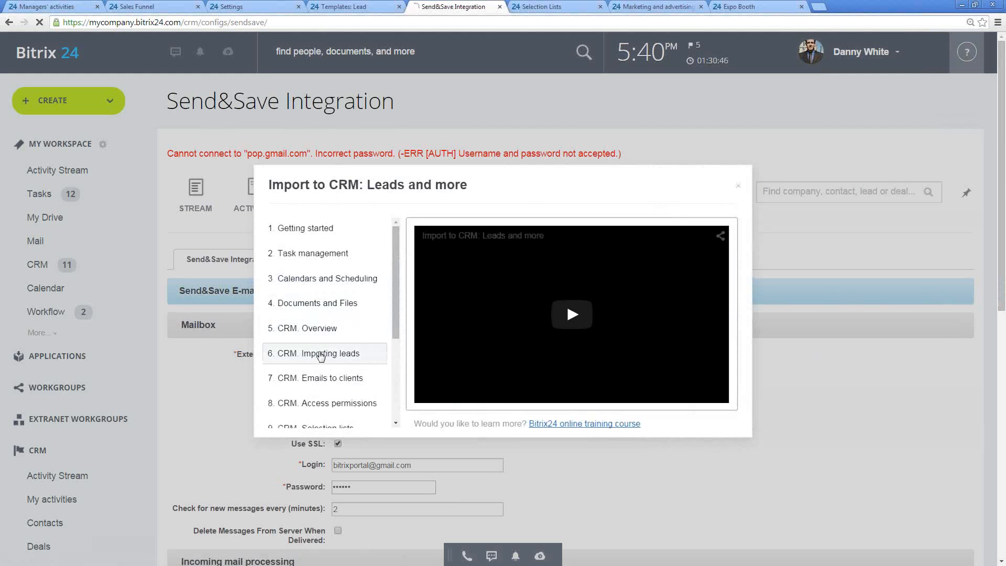
pyautogui.click(739, 186)
# Open the Leads list in a new tab and show its import/export options.
pyautogui.rightClick(618, 197)
pyautogui.click(631, 204)
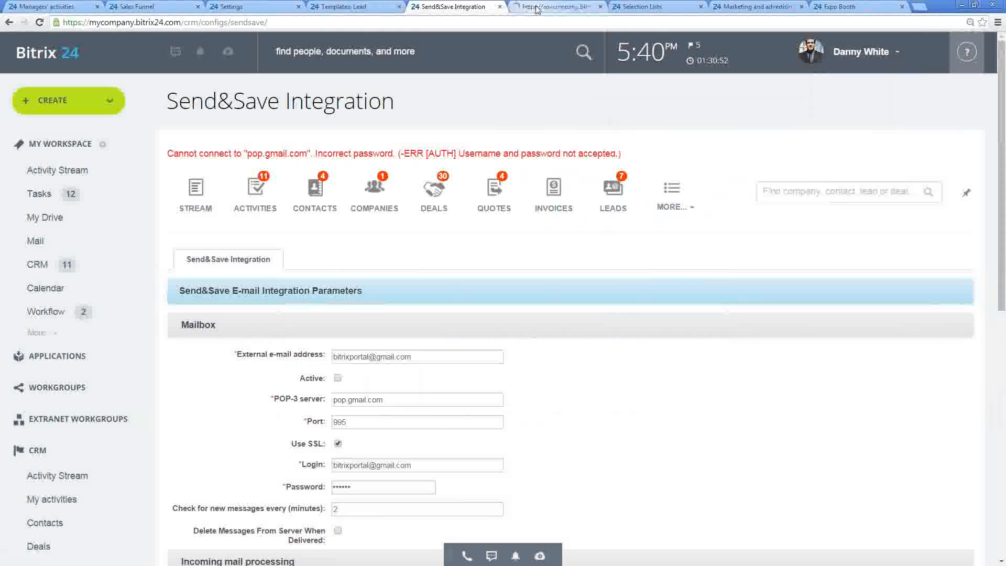
pyautogui.hotkey('ctrl', 'Tab')
pyautogui.click(970, 267)
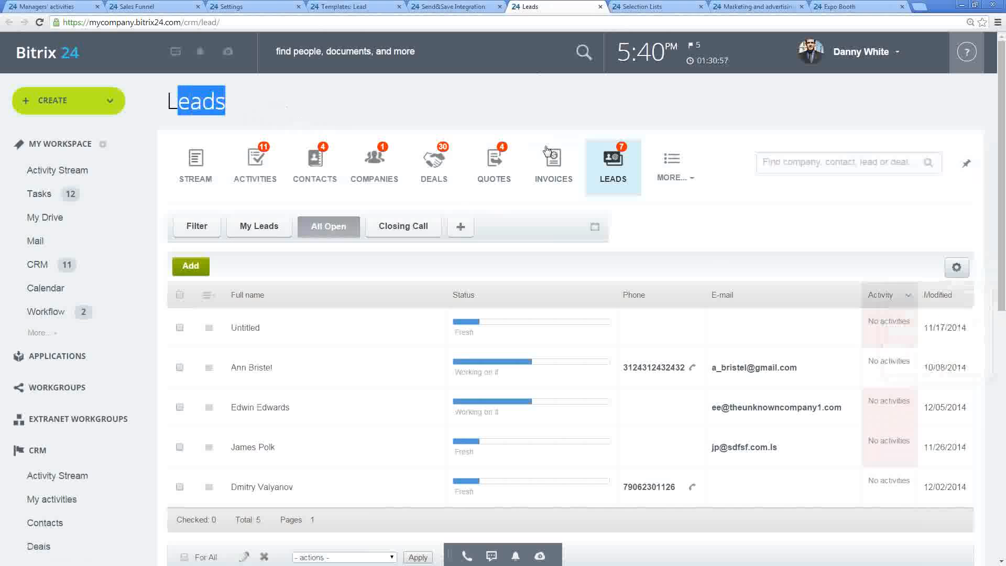
# Bring up the Import Leads CSV form from the gear menu, then return to the CRM Settings tab.
pyautogui.click(946, 269)
pyautogui.click(929, 305)
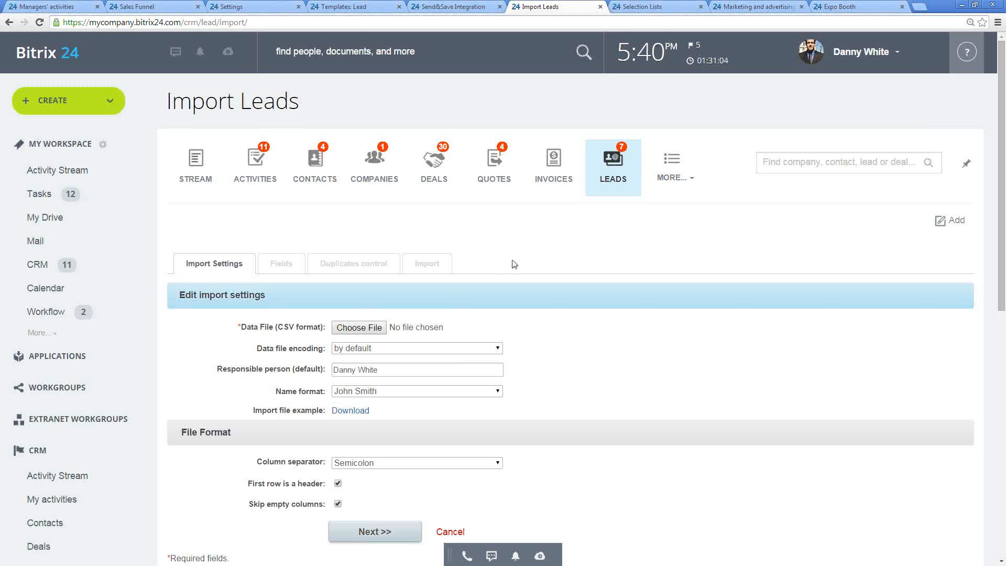
pyautogui.click(232, 7)
pyautogui.scroll(-2, 401, 243)
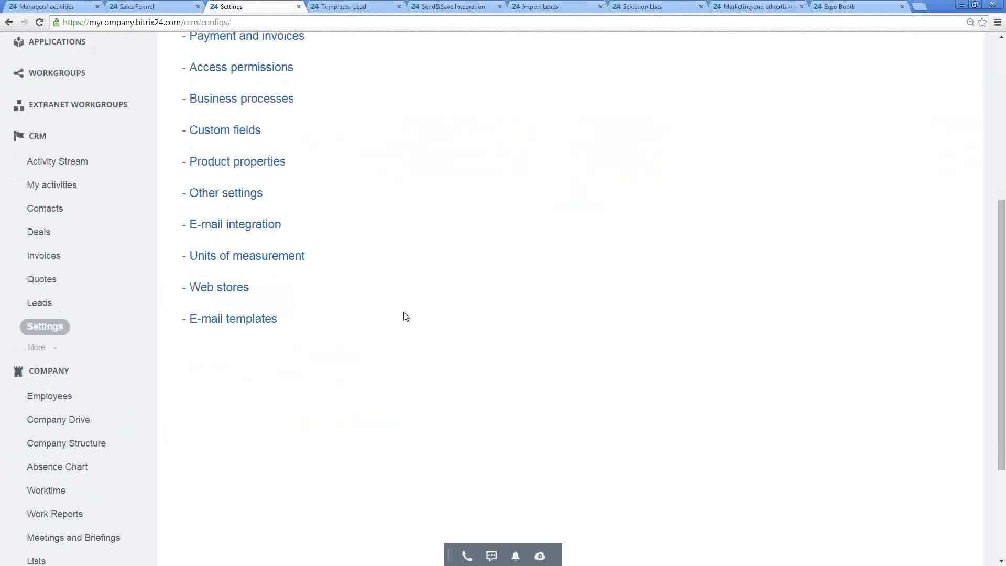
# Open the CRM E-mail Templates page showing five templates such as Sale and Call request response.
pyautogui.click(245, 320)
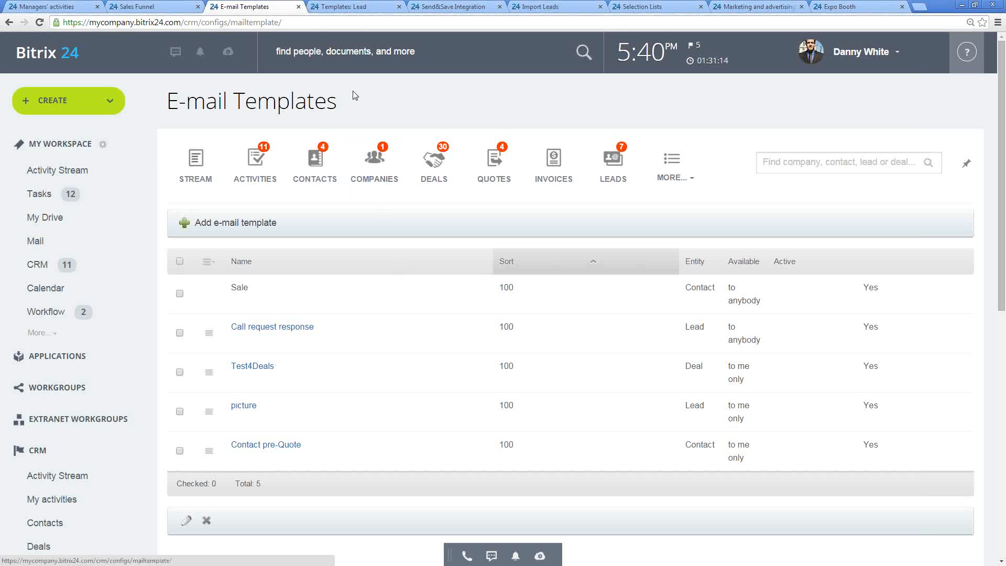
pyautogui.moveTo(342, 106); pyautogui.dragTo(169, 116)
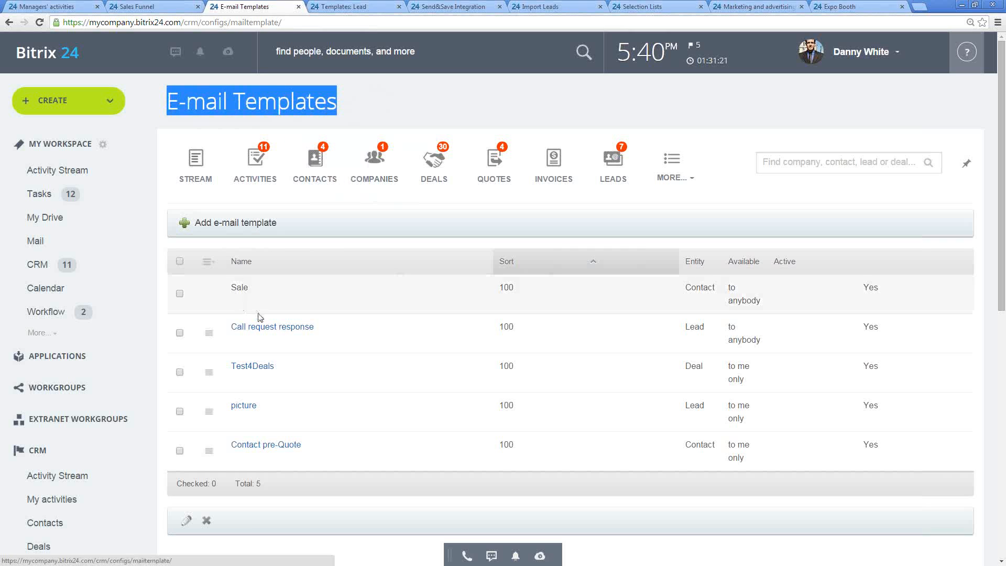
pyautogui.click(246, 329)
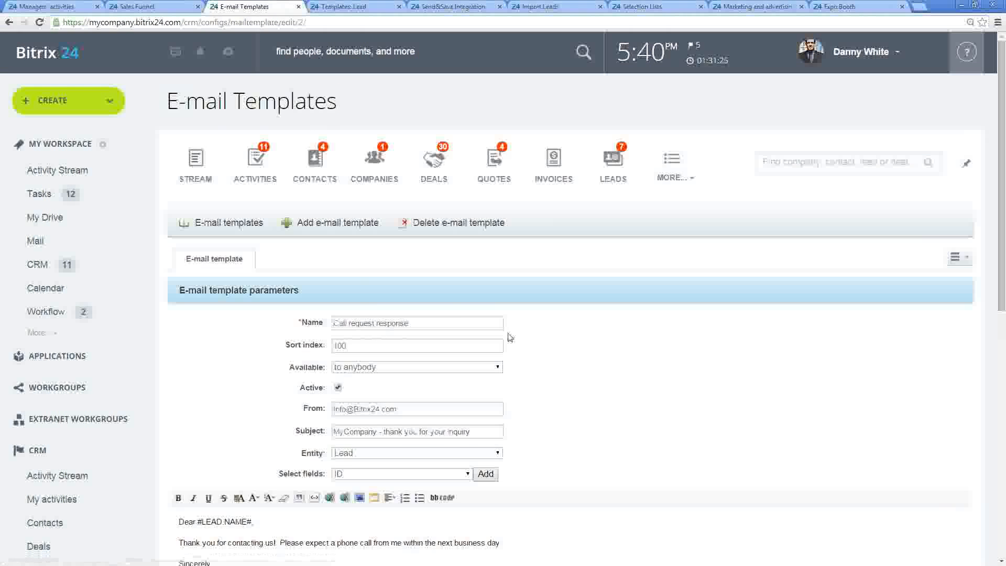
pyautogui.scroll(-4, 364, 378)
pyautogui.moveTo(194, 333); pyautogui.dragTo(505, 333)
pyautogui.click(553, 336)
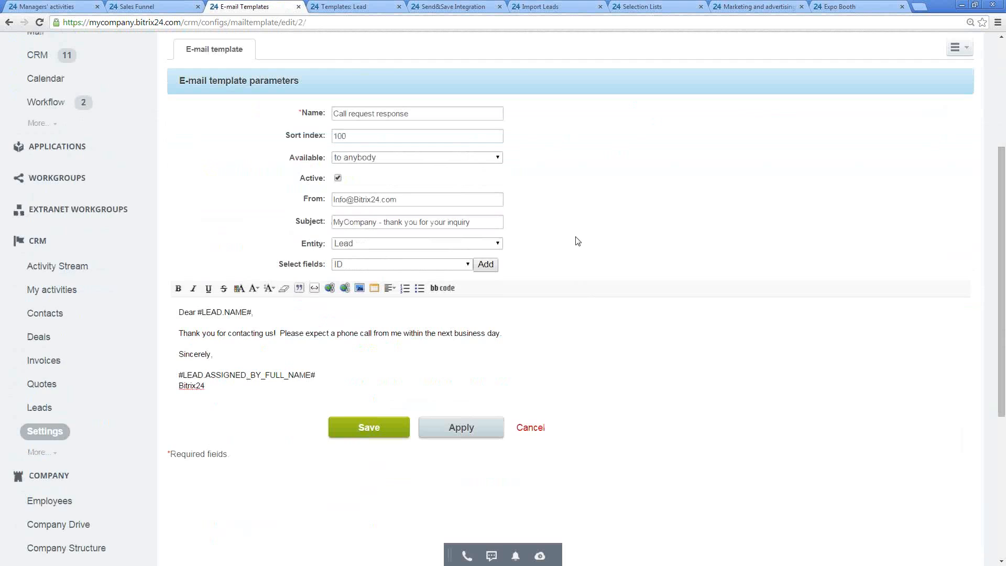
pyautogui.scroll(1, 578, 242)
pyautogui.click(372, 297)
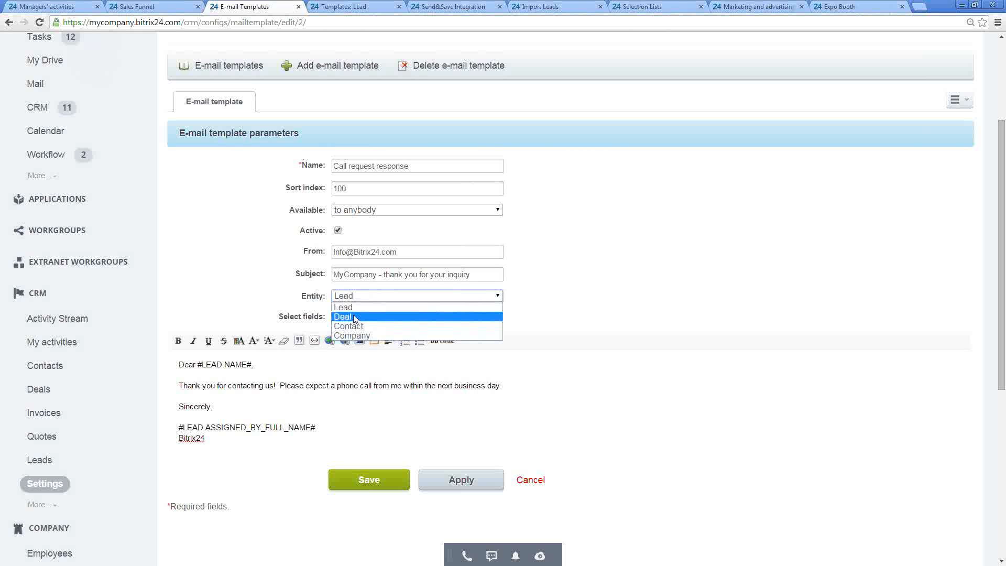
pyautogui.click(353, 310)
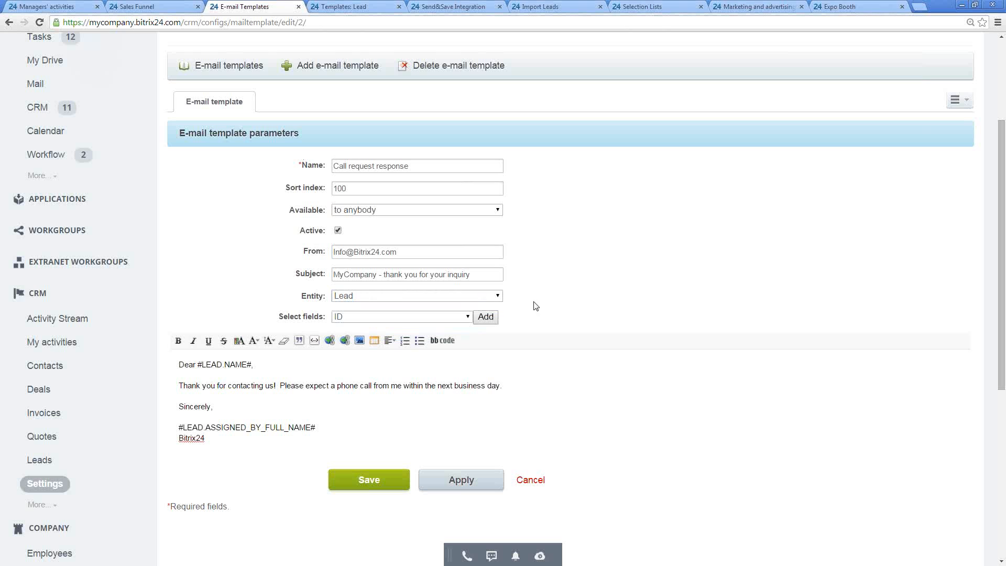
pyautogui.click(404, 298)
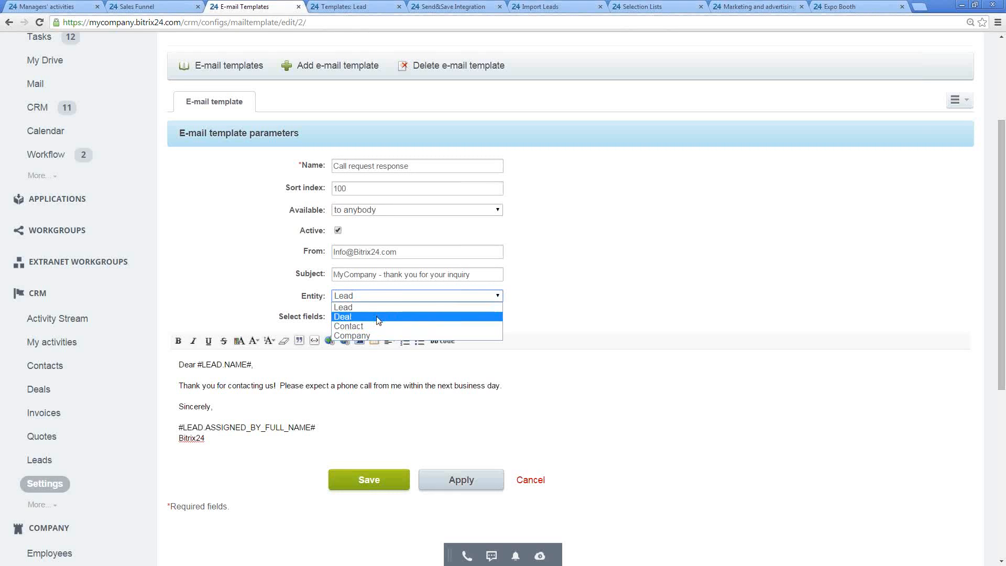
pyautogui.click(392, 307)
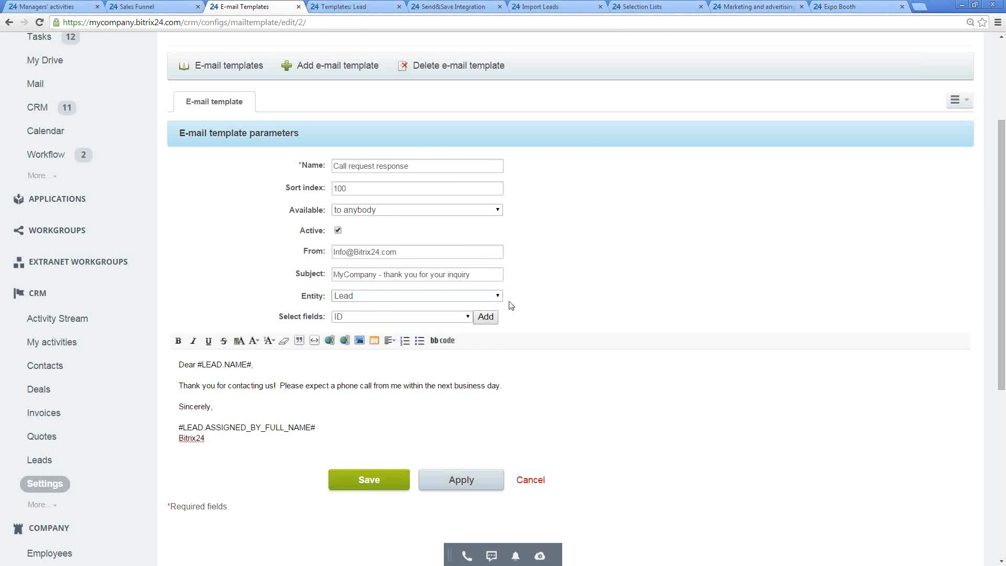
pyautogui.click(380, 296)
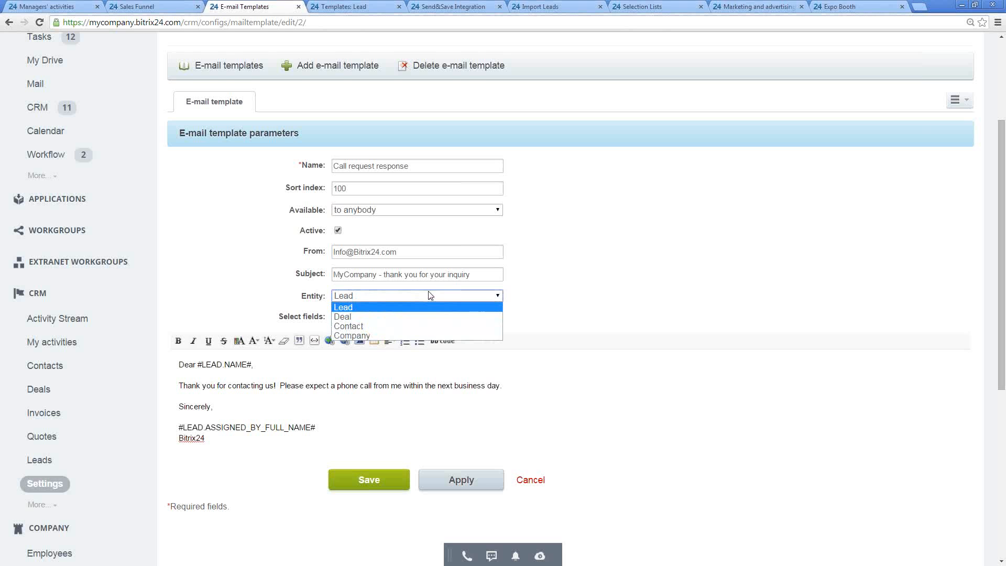
pyautogui.click(533, 290)
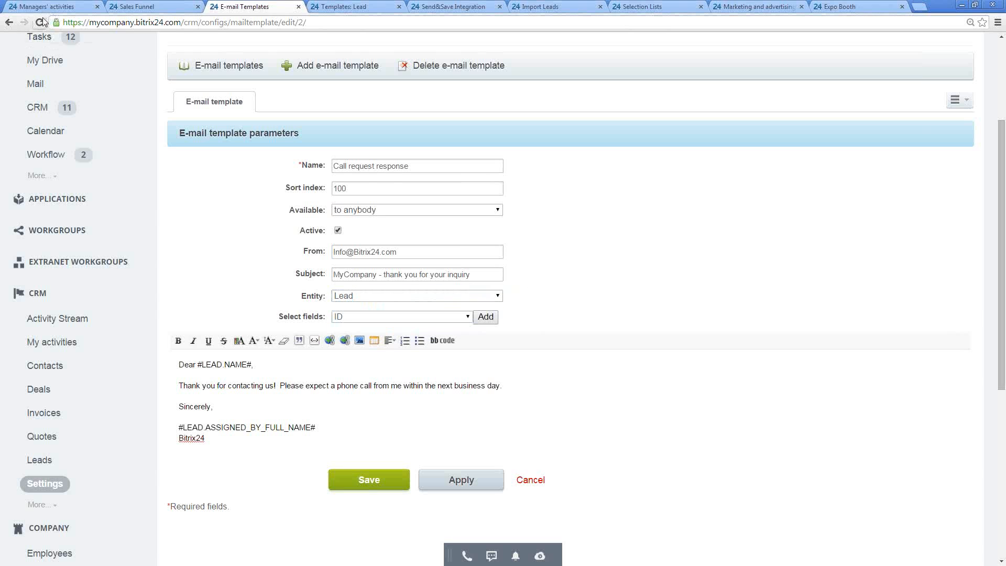
pyautogui.scroll(2, 348, 137)
pyautogui.scroll(1, 348, 137)
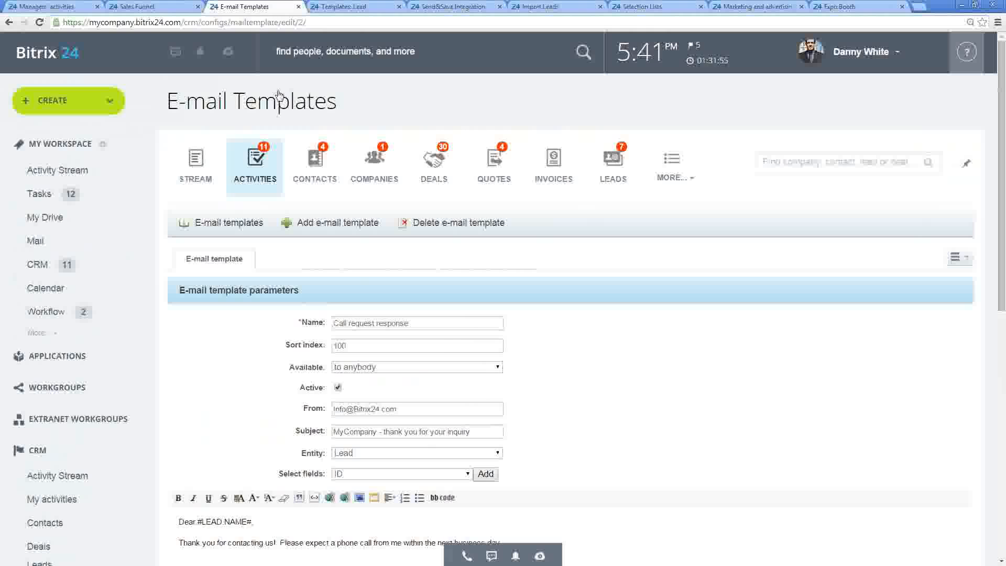
pyautogui.scroll(-3, 405, 219)
pyautogui.moveTo(412, 220); pyautogui.dragTo(246, 254)
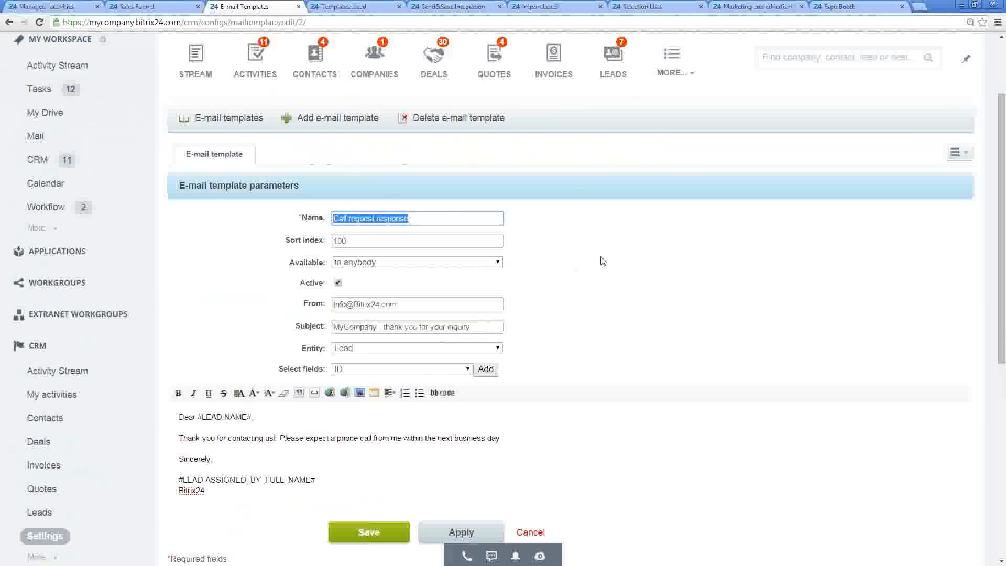
pyautogui.scroll(2, 602, 261)
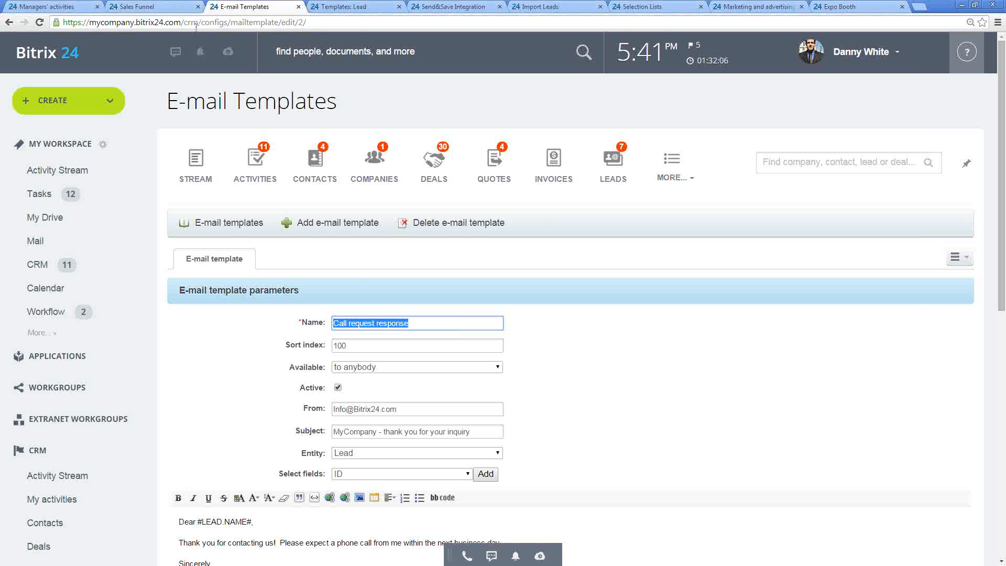
pyautogui.click(9, 22)
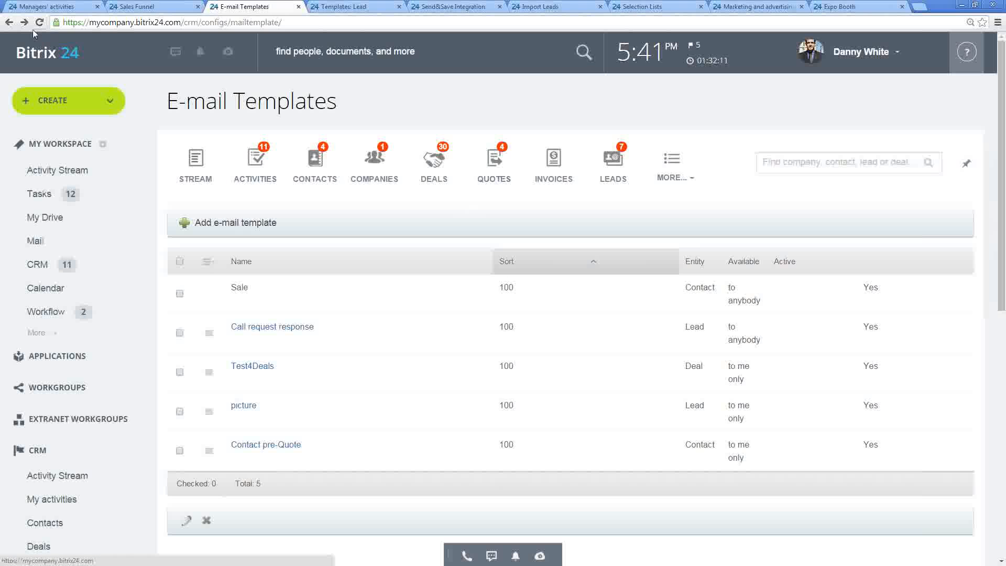
# Return to the CRM settings list, then open Company Structure from the COMPANY sidebar section.
pyautogui.click(9, 23)
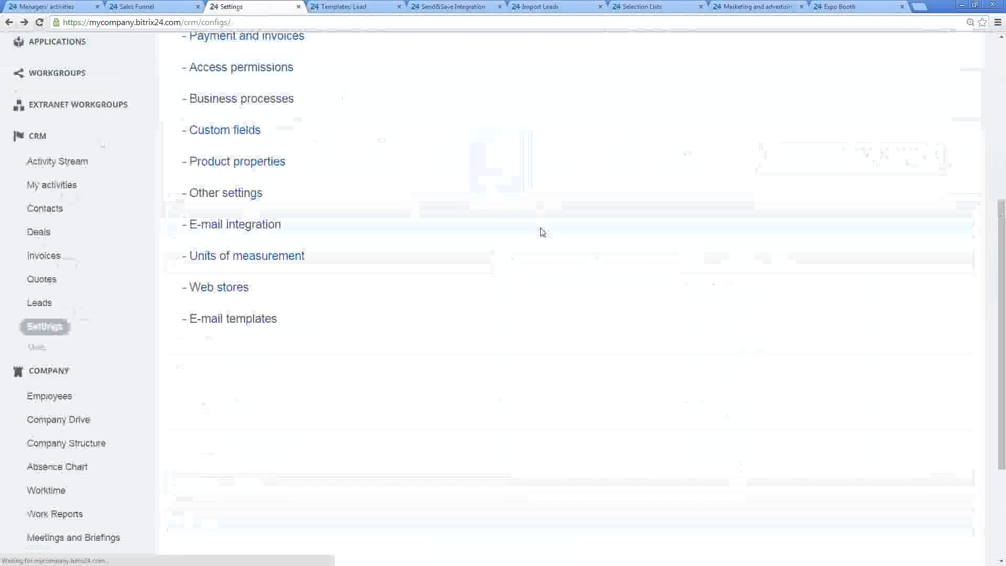
pyautogui.scroll(4, 535, 234)
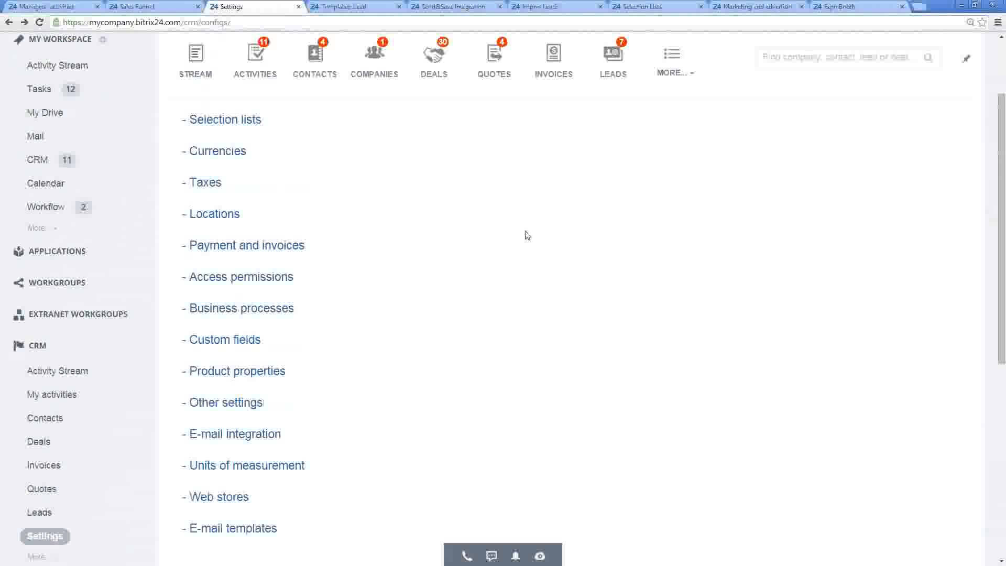
pyautogui.scroll(-1, 539, 233)
pyautogui.scroll(1, 546, 230)
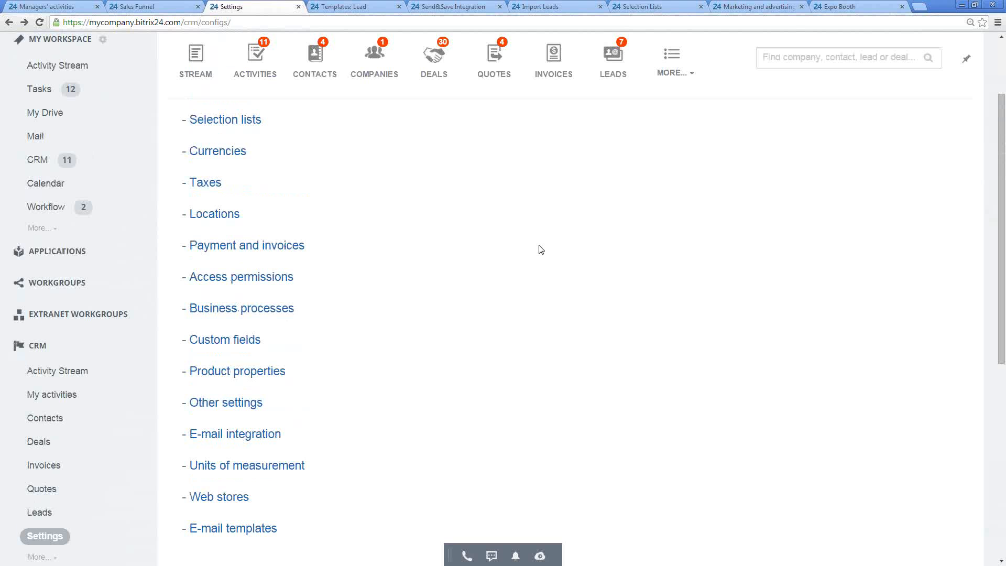
pyautogui.scroll(2, 528, 243)
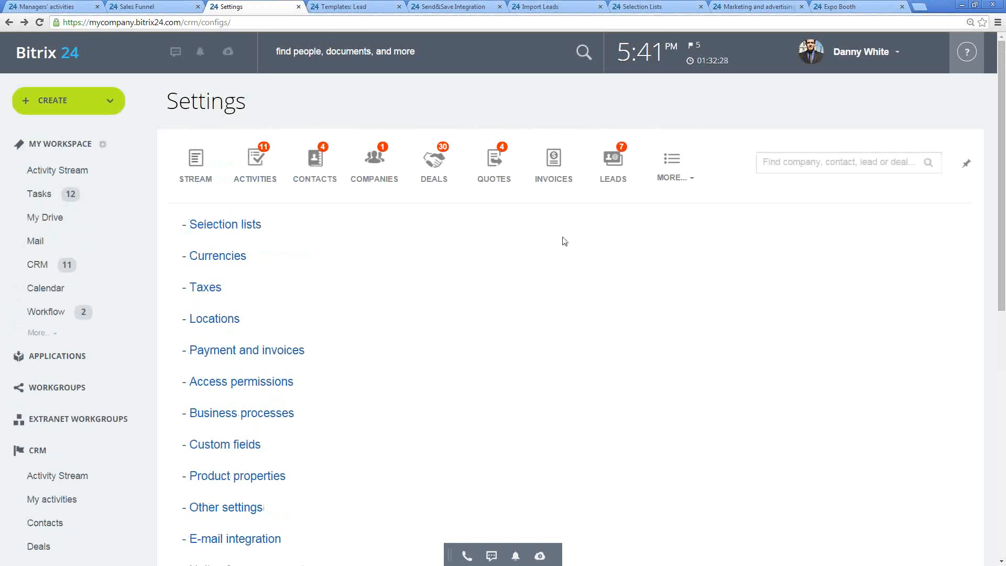
pyautogui.scroll(-1, 530, 266)
pyautogui.scroll(1, 528, 265)
pyautogui.scroll(-2, 339, 131)
pyautogui.scroll(-2, 408, 197)
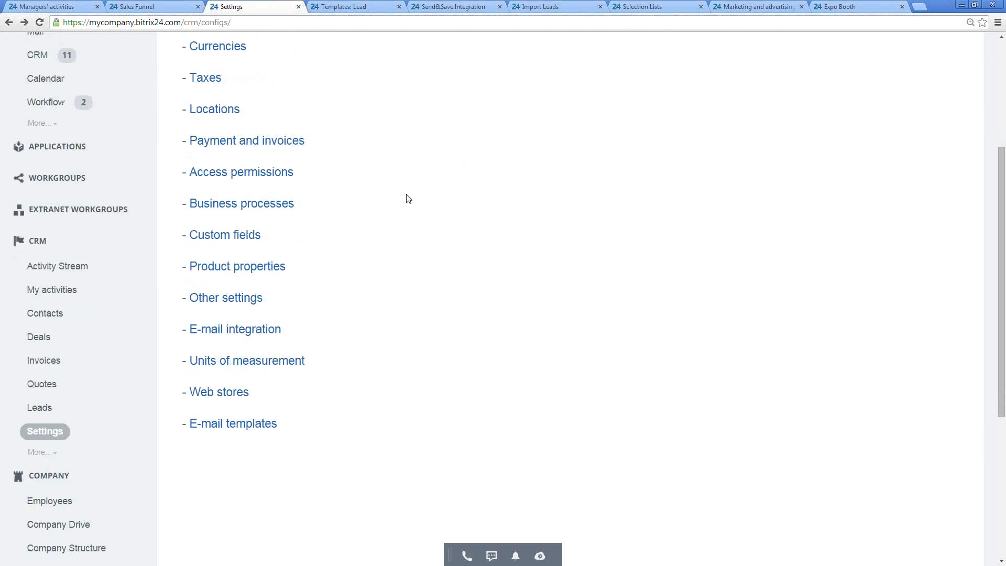
pyautogui.scroll(-5, 408, 198)
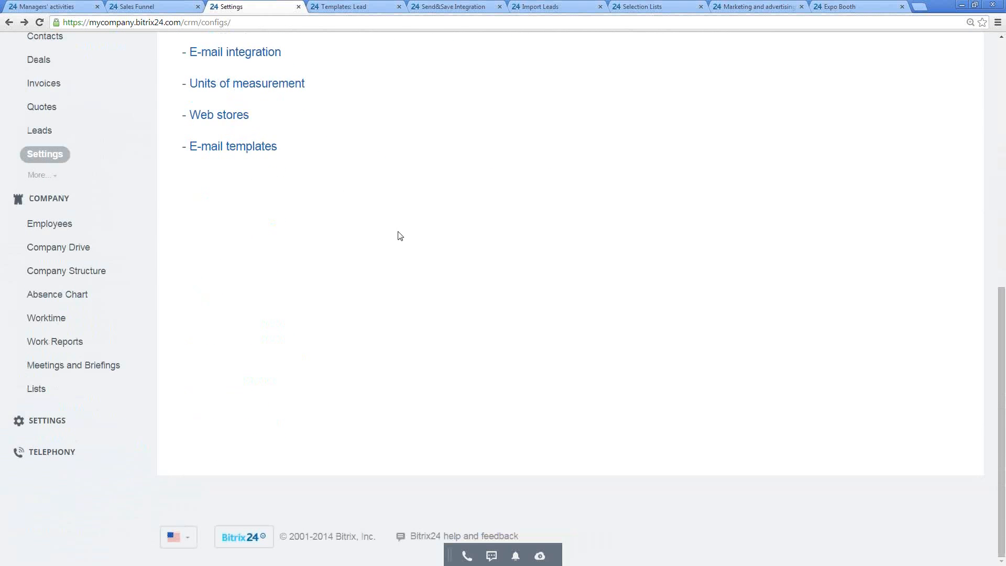
pyautogui.rightClick(79, 277)
pyautogui.press('Escape')
pyautogui.click(51, 272)
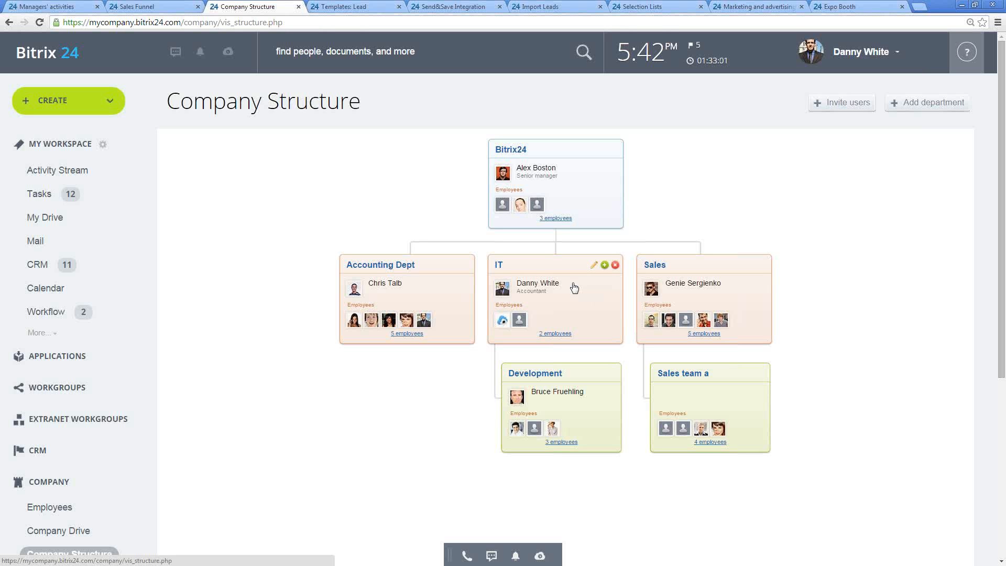
# Look over the department cards and employee avatars on the Company Structure chart.
pyautogui.scroll(-2, 805, 206)
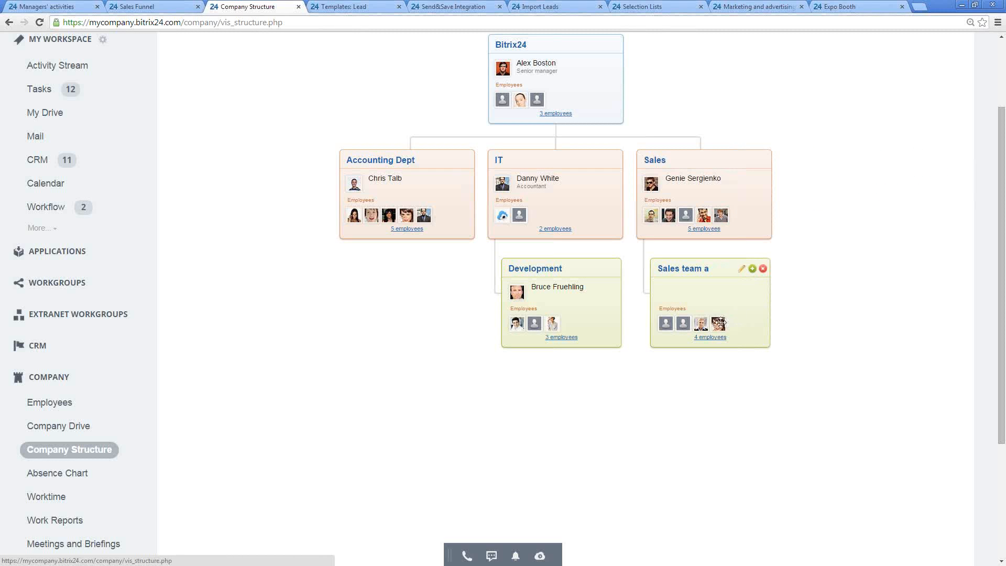
pyautogui.moveTo(719, 324)
pyautogui.scroll(1, 786, 319)
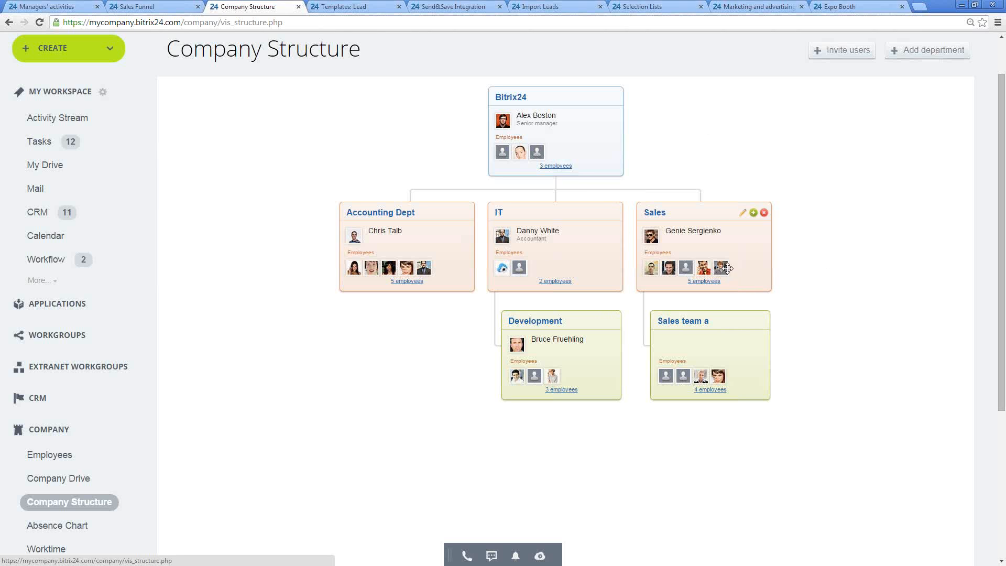
pyautogui.moveTo(654, 236)
pyautogui.moveTo(724, 270)
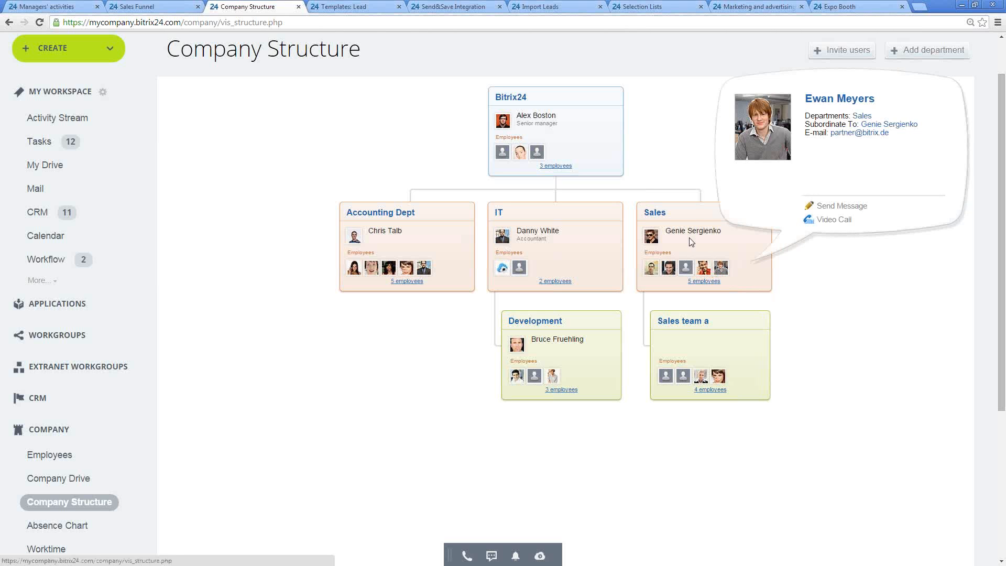
pyautogui.moveTo(649, 237)
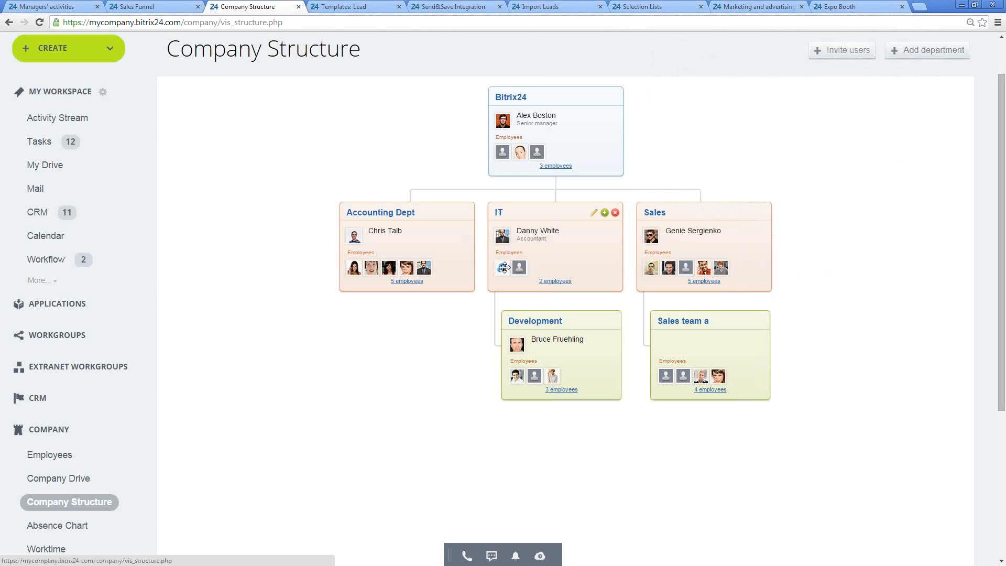
pyautogui.moveTo(504, 267)
pyautogui.scroll(-1, 346, 401)
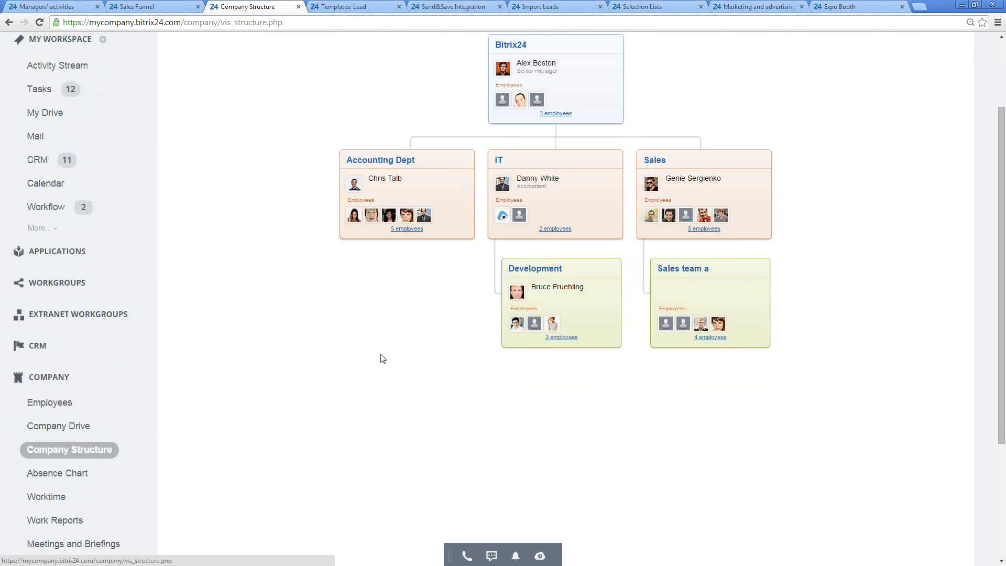
pyautogui.scroll(1, 383, 359)
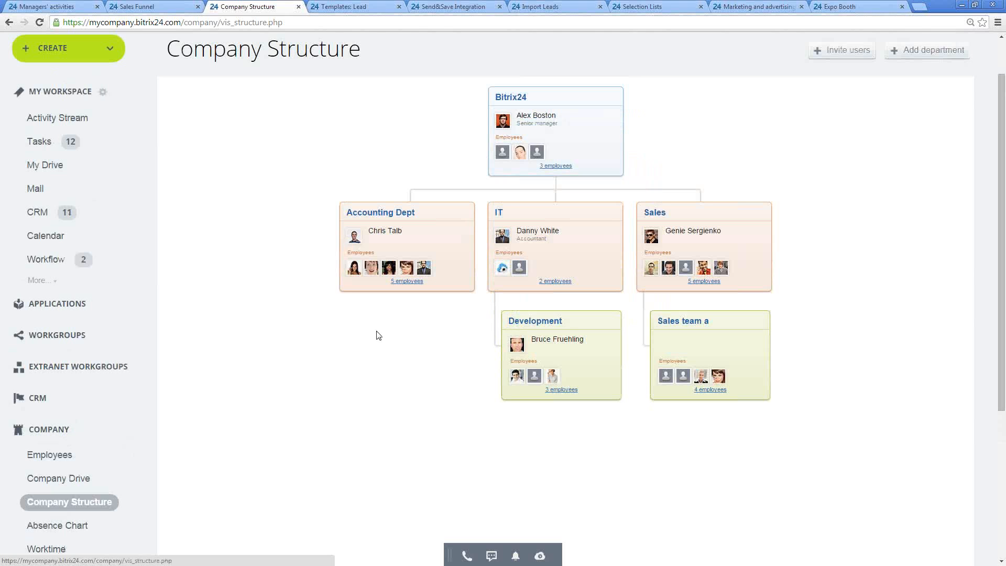
# Open the Absence Chart, showing the 11/30–12/10/2014 absence in December 2014.
pyautogui.moveTo(423, 269)
pyautogui.scroll(-1, 811, 269)
pyautogui.scroll(-2, 812, 270)
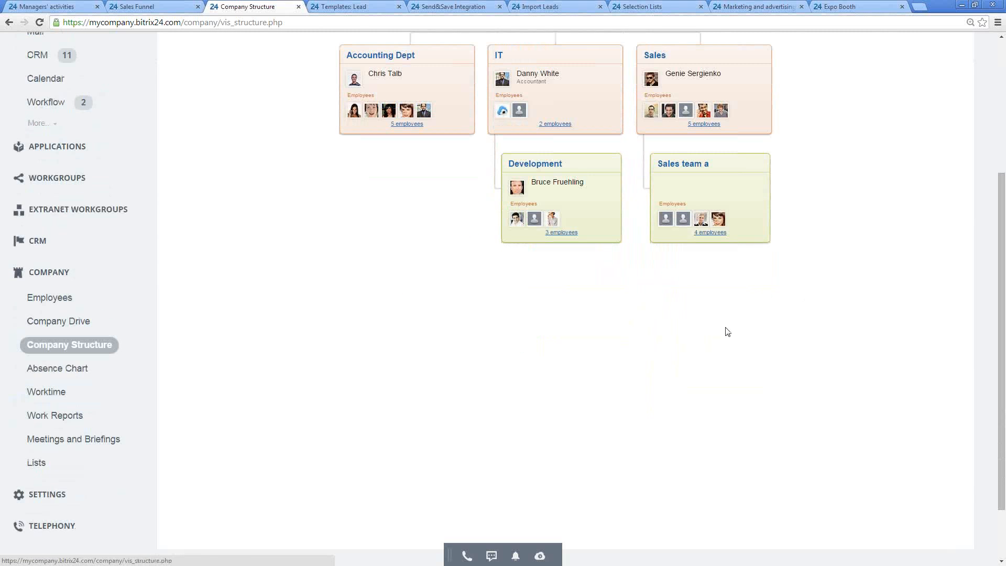
pyautogui.scroll(-1, 511, 346)
pyautogui.click(78, 316)
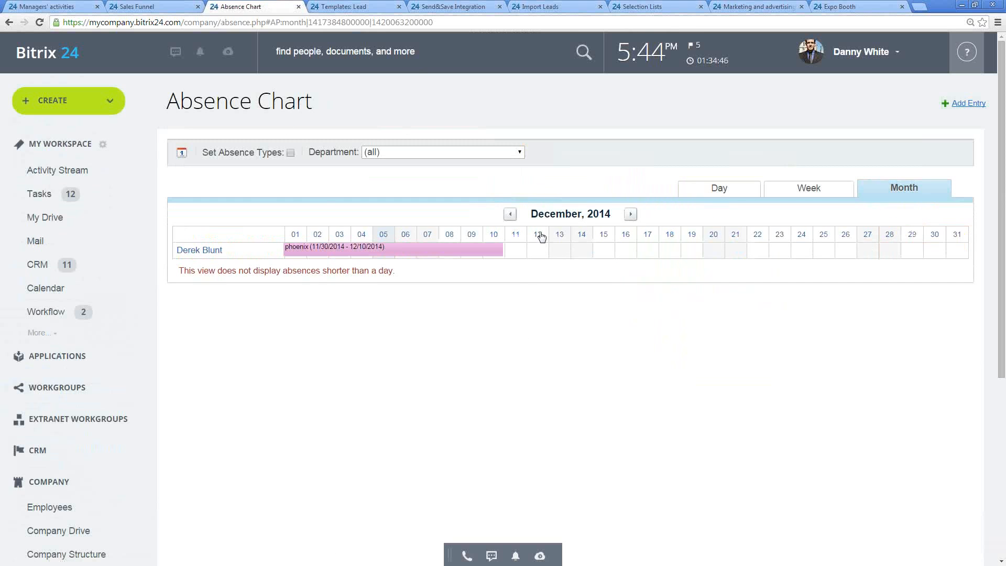
# Step the absence chart back to October 2014 and start a new absence entry.
pyautogui.click(511, 213)
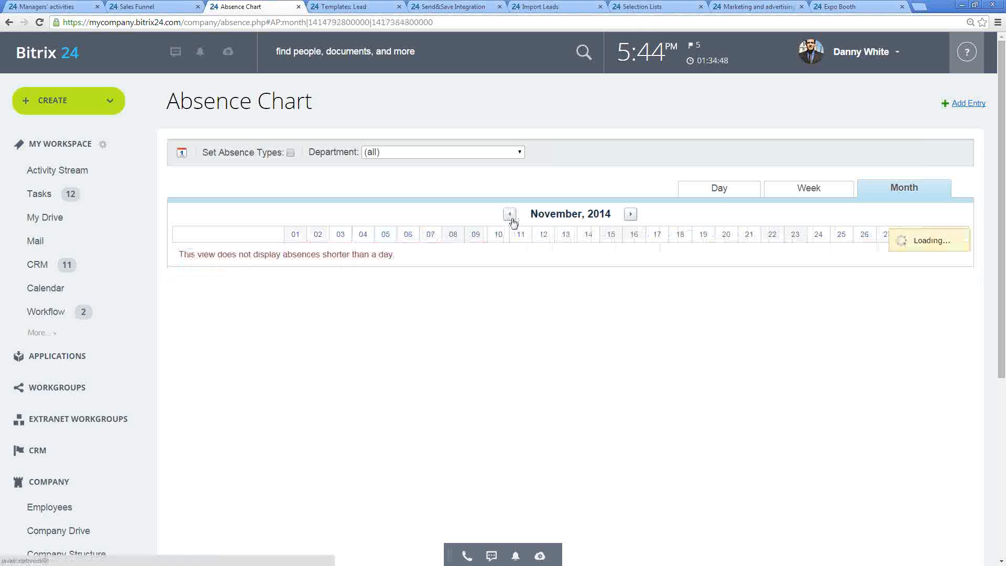
pyautogui.click(510, 215)
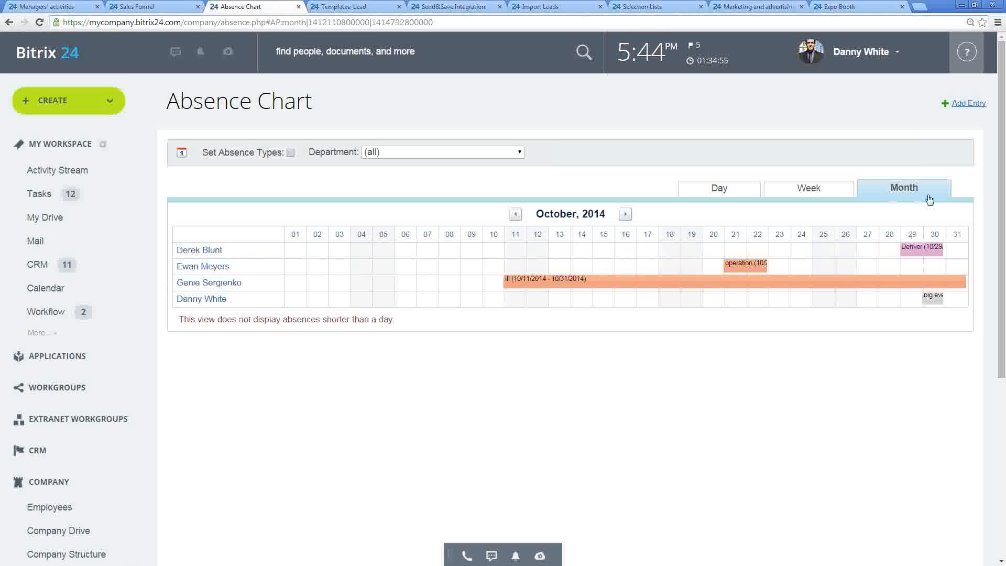
pyautogui.click(963, 105)
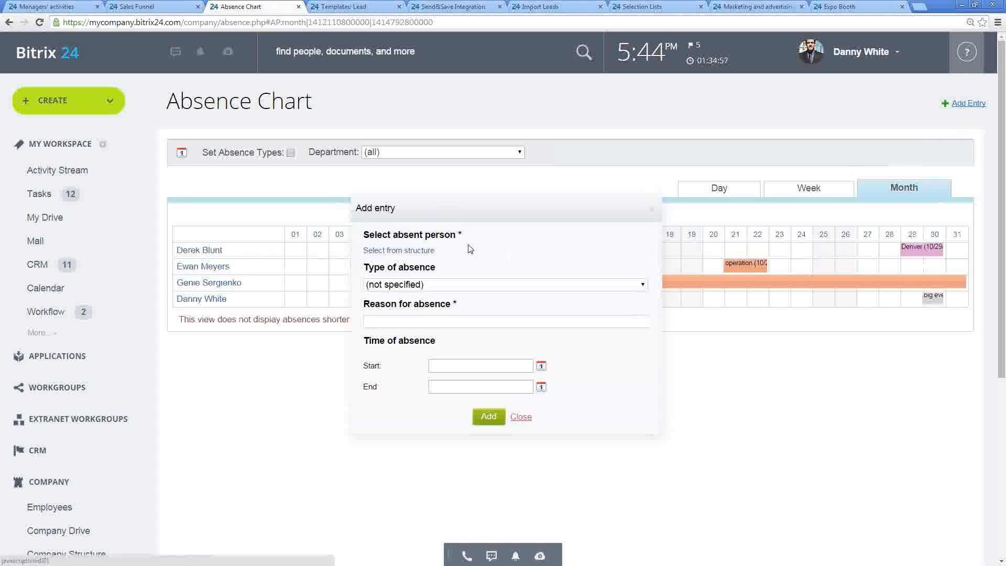
# Set the absence type to Business trip, running from 12/09/2014 to 12/23/2014.
pyautogui.click(458, 288)
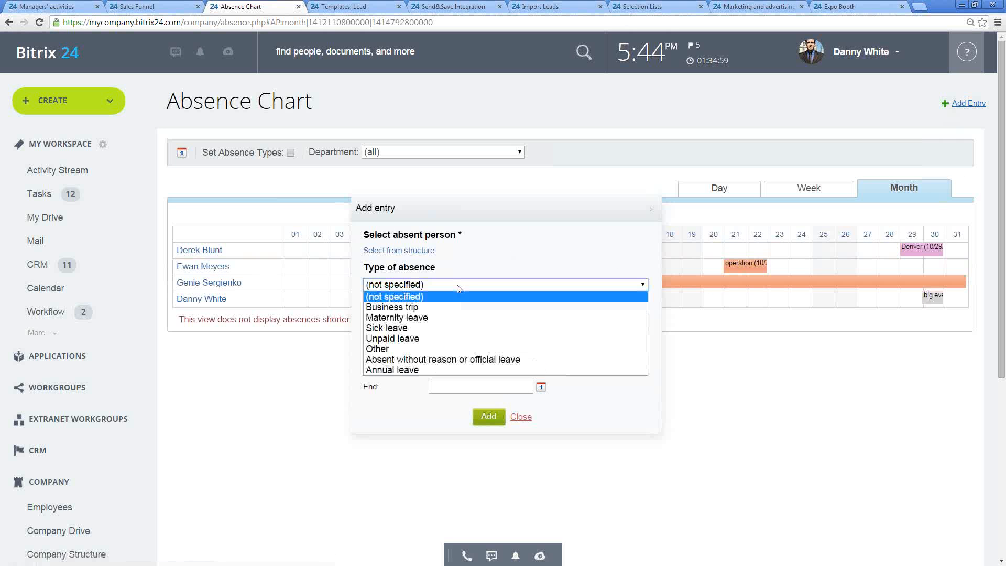
pyautogui.click(423, 307)
pyautogui.click(436, 326)
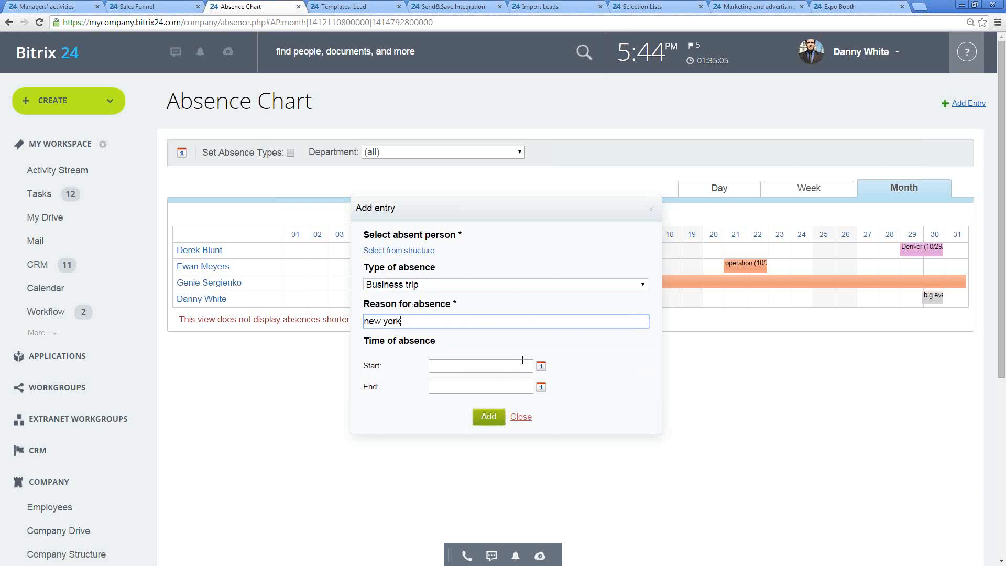
pyautogui.click(541, 366)
pyautogui.click(586, 435)
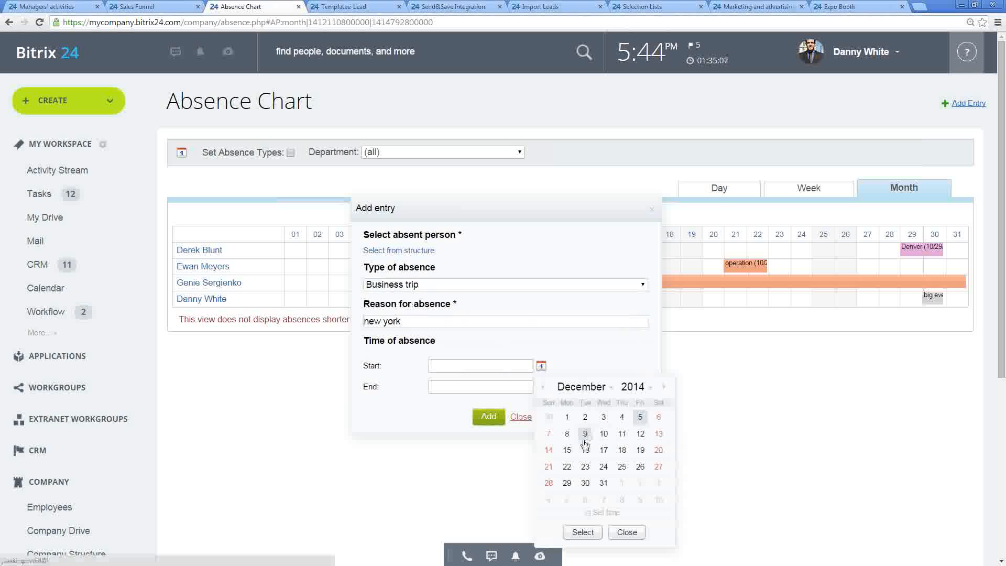
pyautogui.click(583, 532)
pyautogui.click(542, 387)
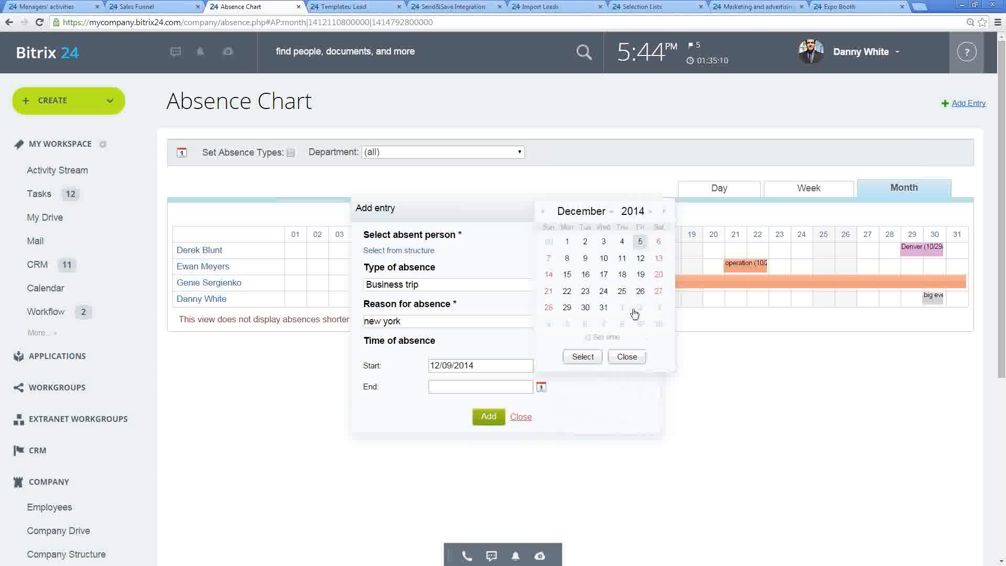
pyautogui.click(585, 291)
pyautogui.click(581, 357)
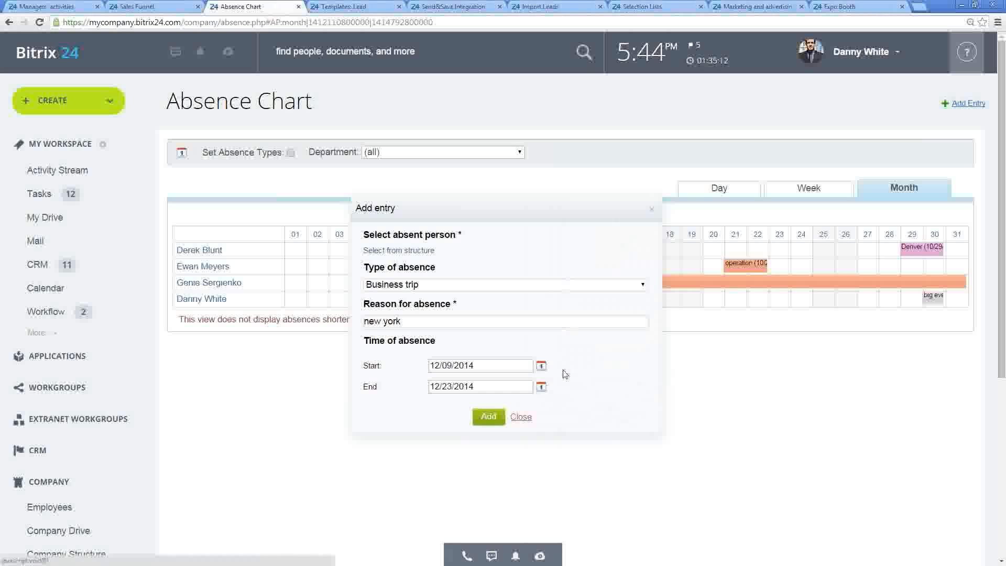
# Select the absent employee from the company structure, add the entry, and close the confirmation.
pyautogui.click(489, 417)
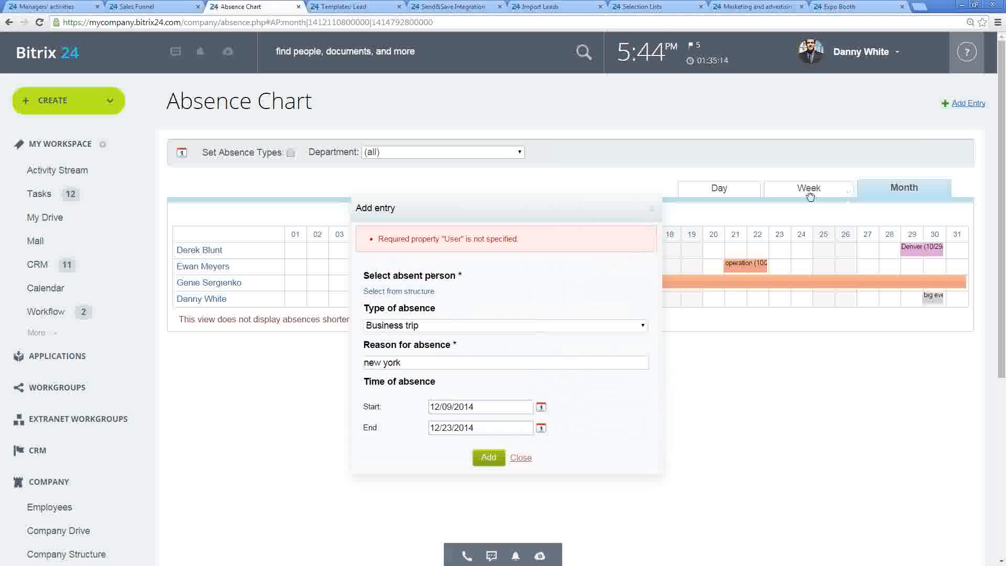
pyautogui.click(414, 292)
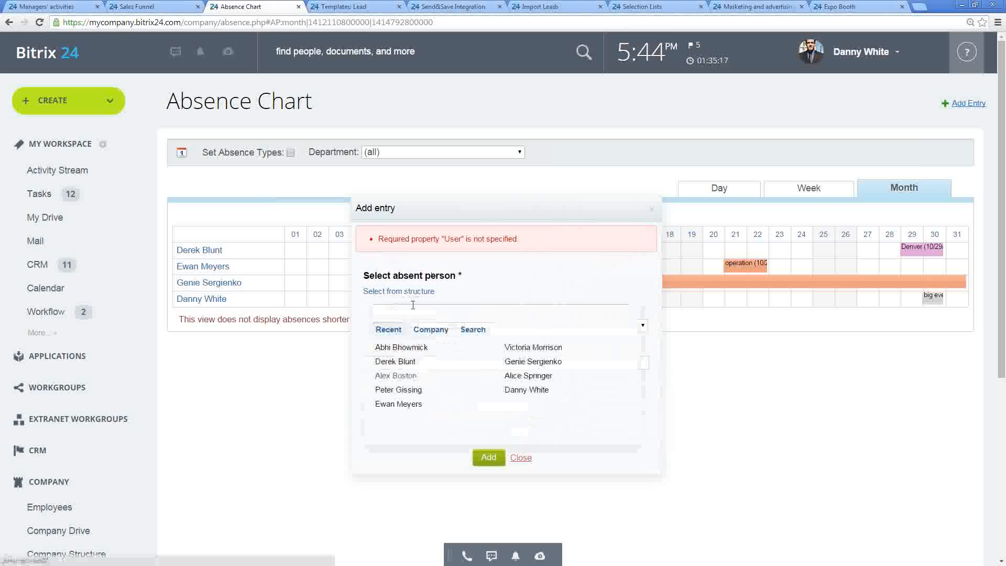
pyautogui.click(407, 350)
pyautogui.click(483, 458)
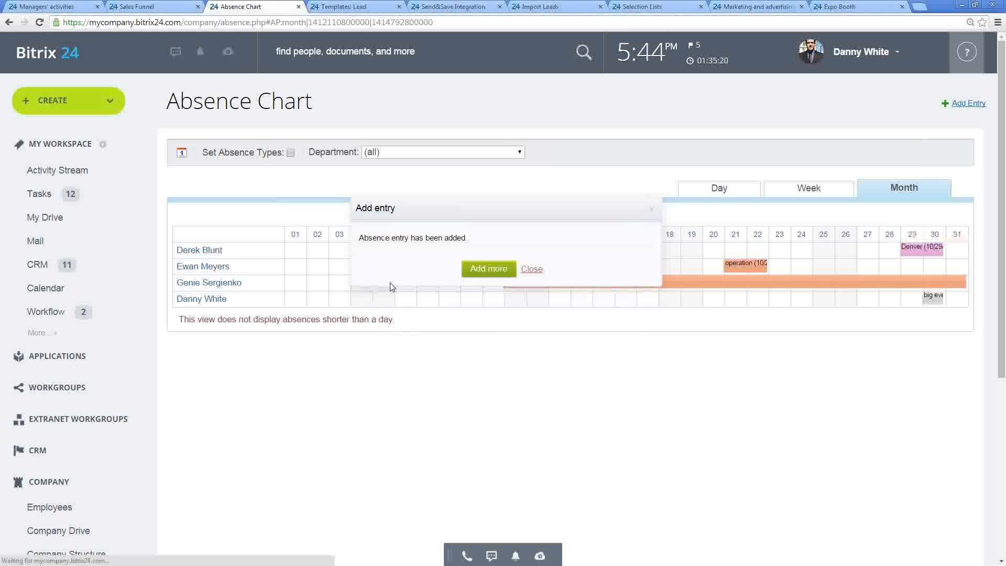
pyautogui.click(533, 269)
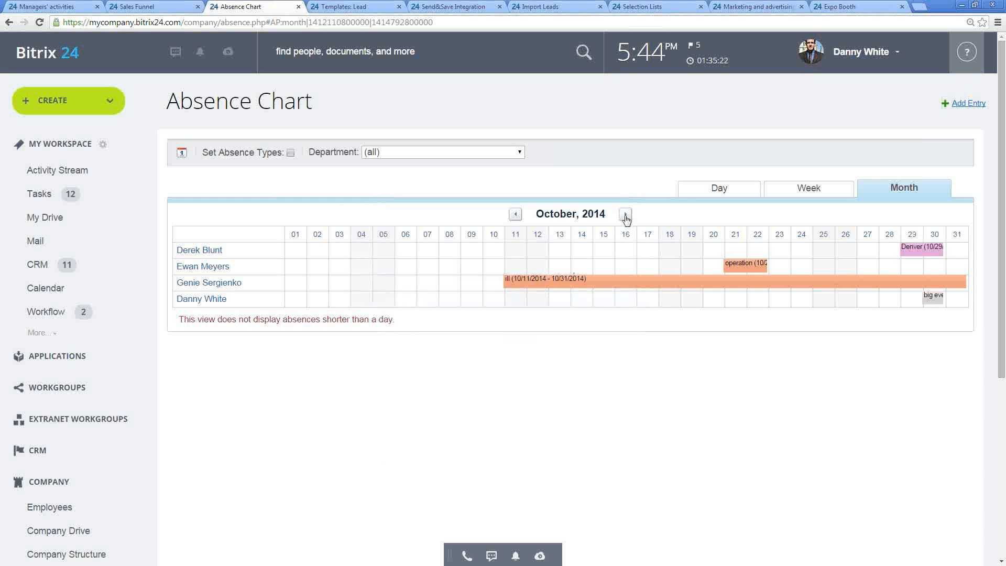
# Move the chart forward to December 2014 to show the new york trip.
pyautogui.click(626, 214)
pyautogui.click(631, 214)
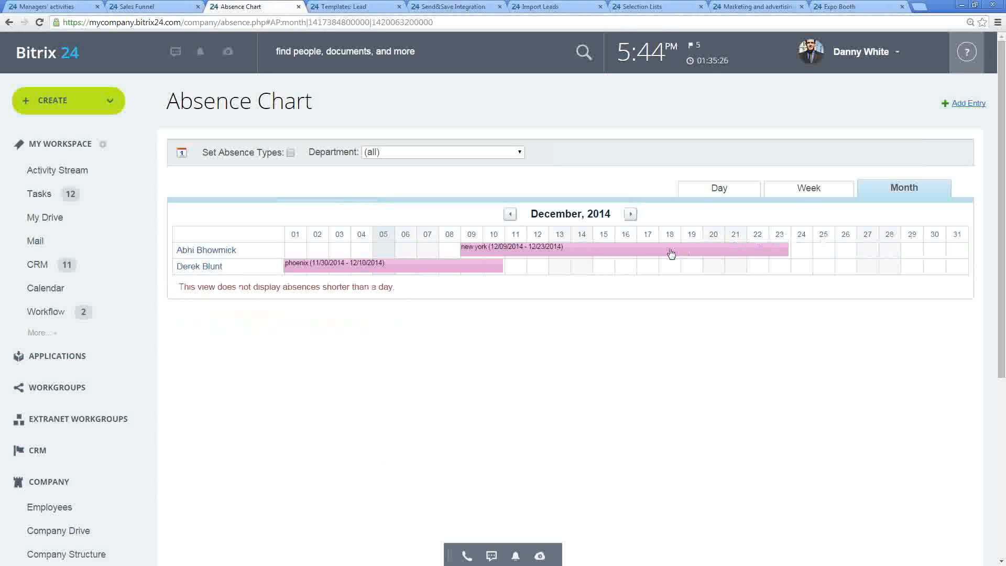
pyautogui.scroll(-3, 471, 355)
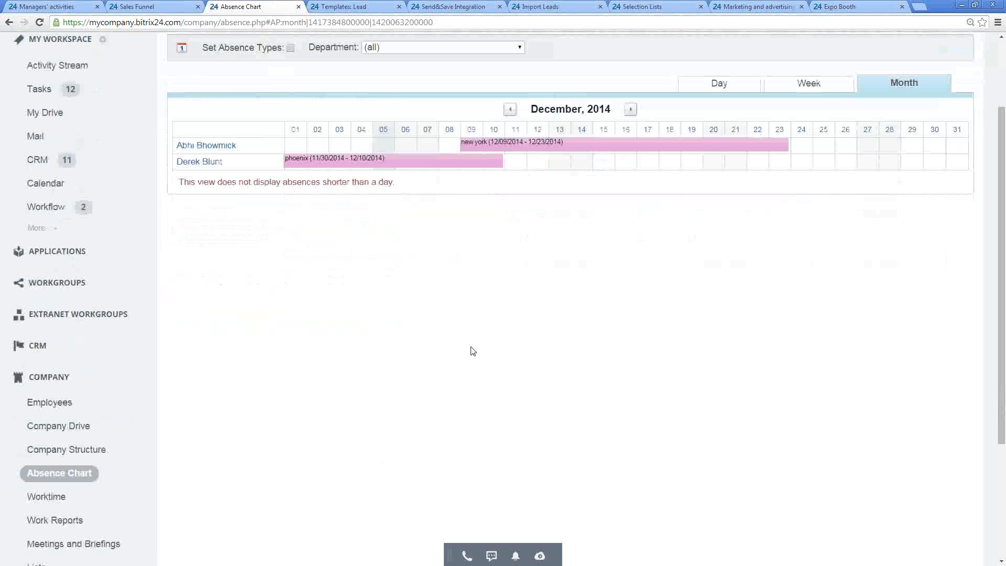
pyautogui.scroll(3, 524, 330)
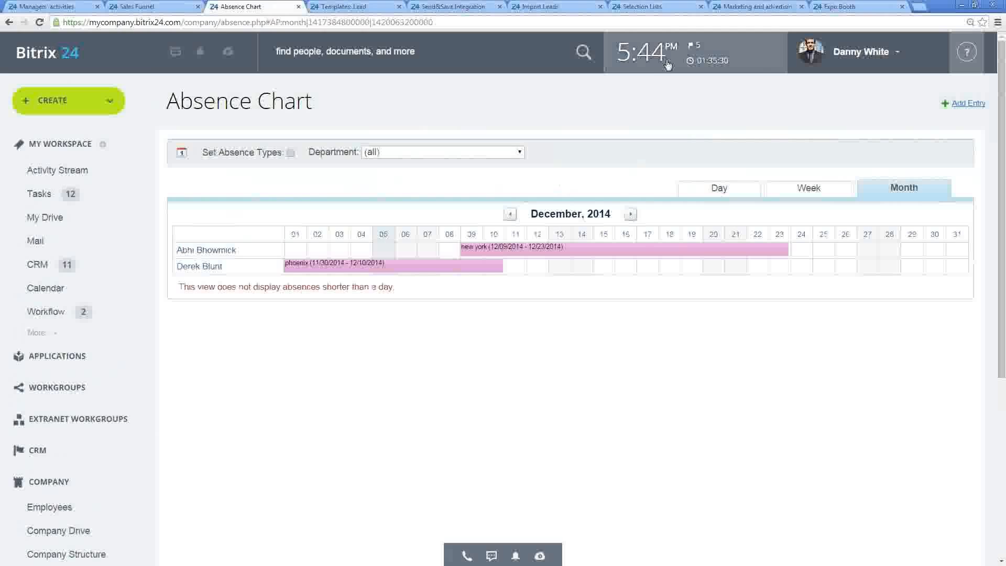
# Open the working-day tracker, mark the event as out of office, and close it.
pyautogui.click(639, 66)
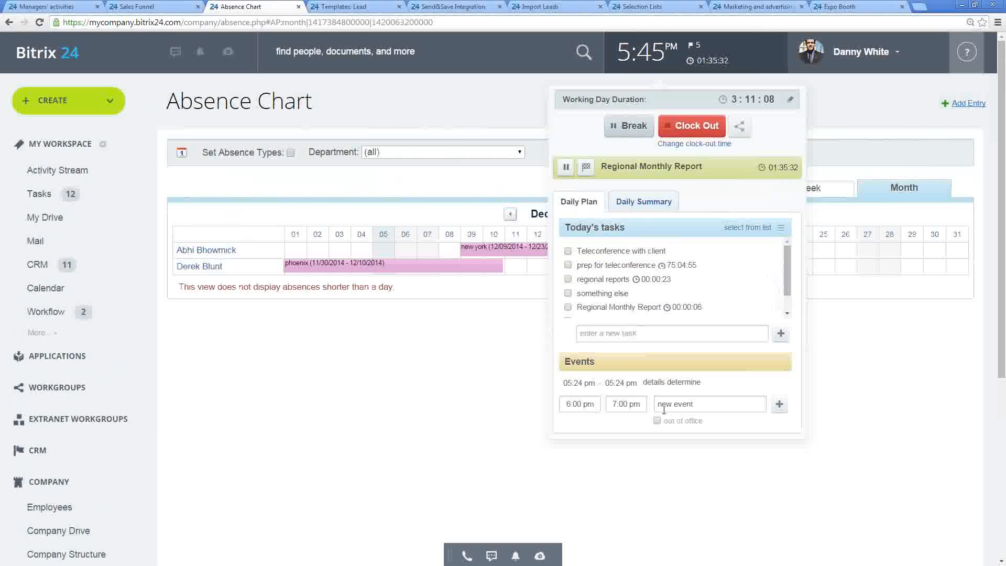
pyautogui.click(665, 424)
pyautogui.click(636, 443)
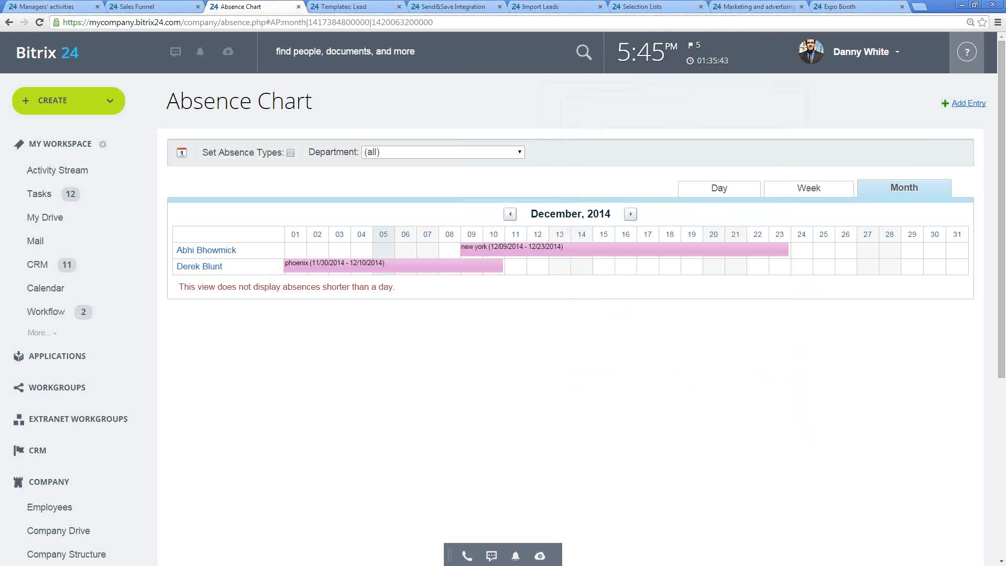
# Collapse the Company section and expand Settings in the sidebar.
pyautogui.scroll(-5, 388, 416)
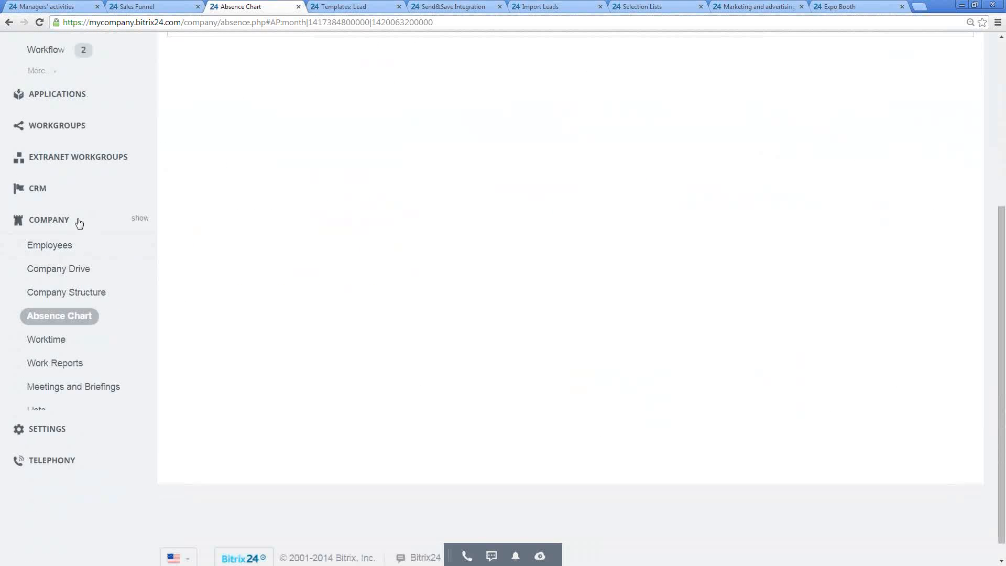
pyautogui.click(79, 221)
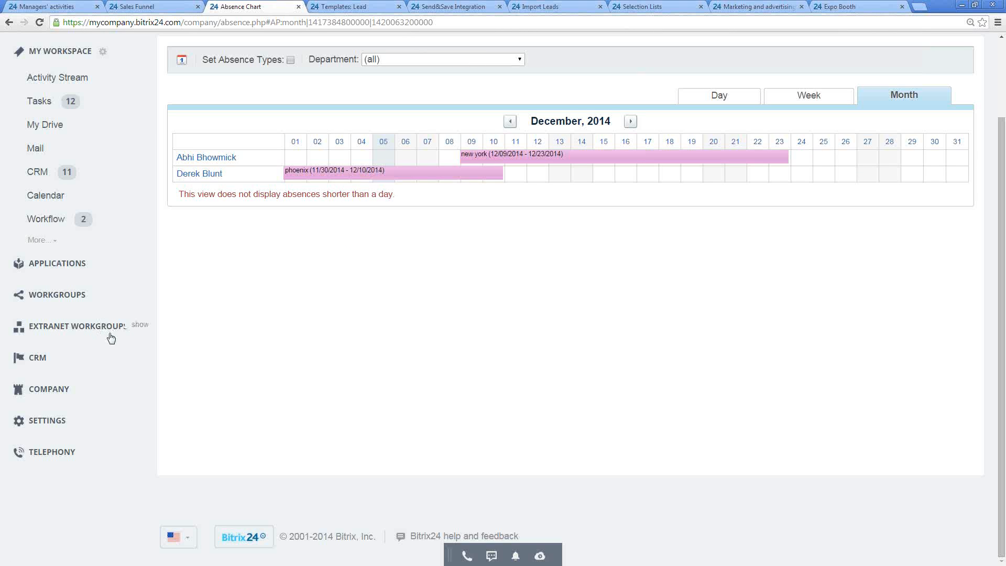
pyautogui.click(53, 422)
pyautogui.scroll(-1, 79, 396)
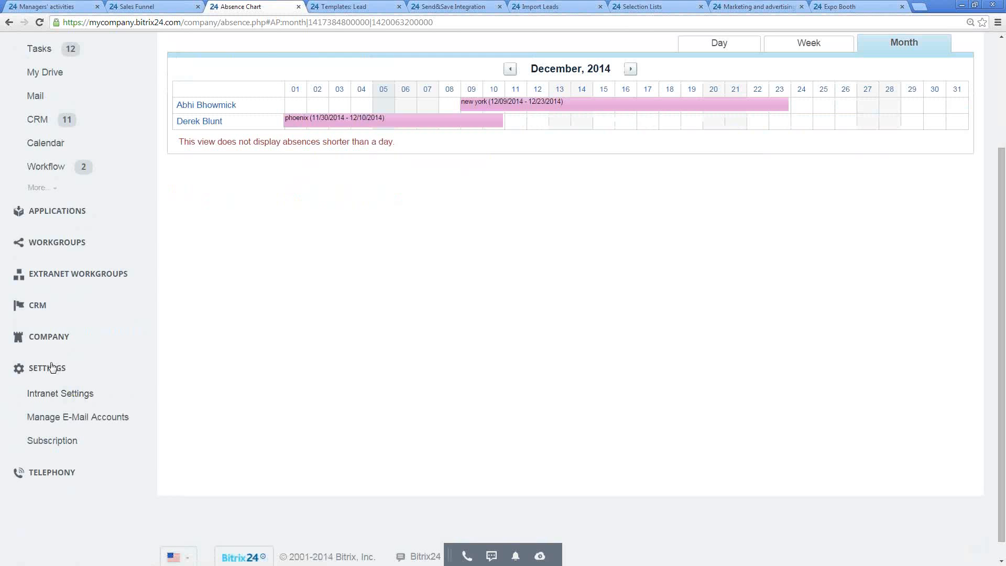
pyautogui.click(77, 394)
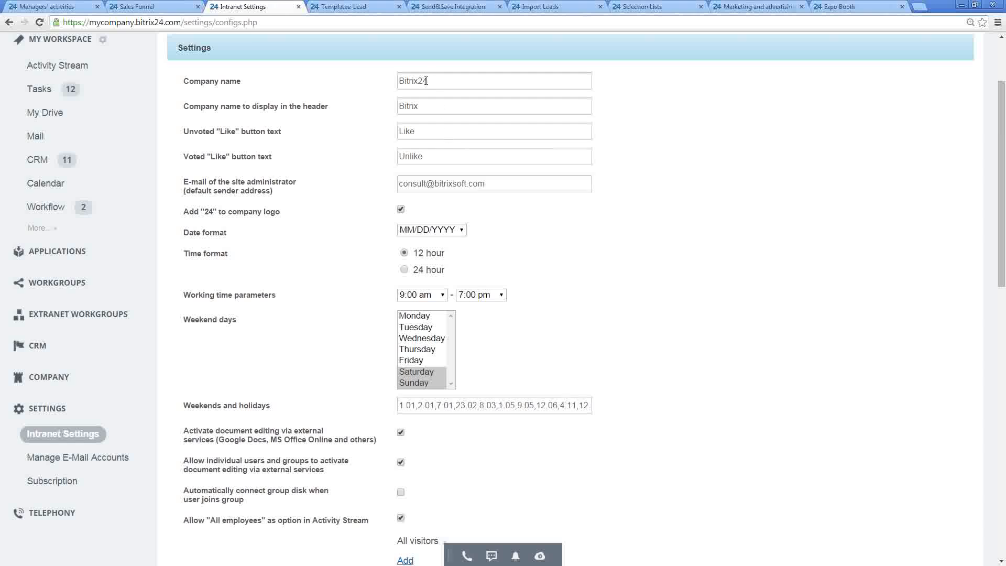
pyautogui.click(400, 82)
pyautogui.scroll(2, 383, 215)
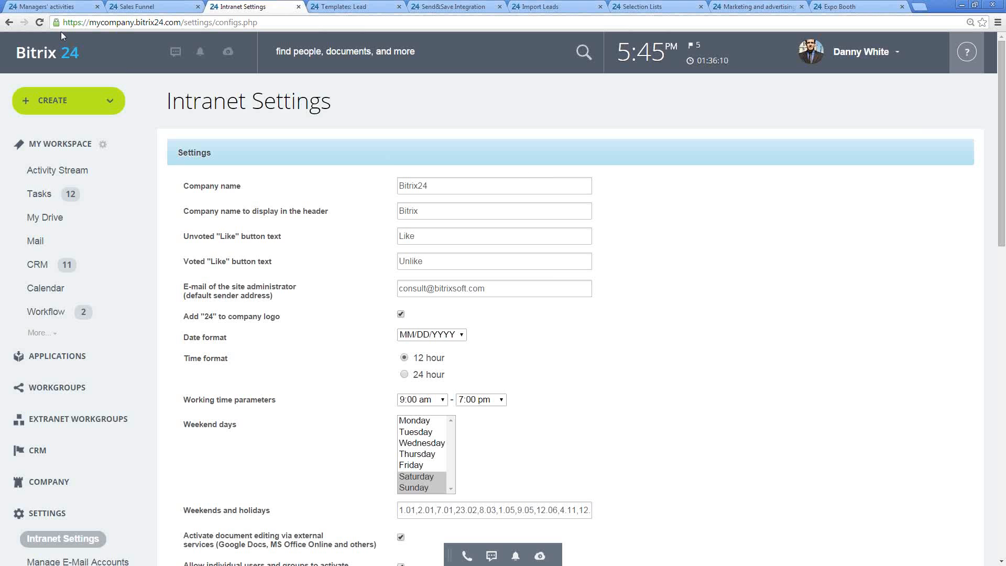
pyautogui.scroll(-12, 776, 344)
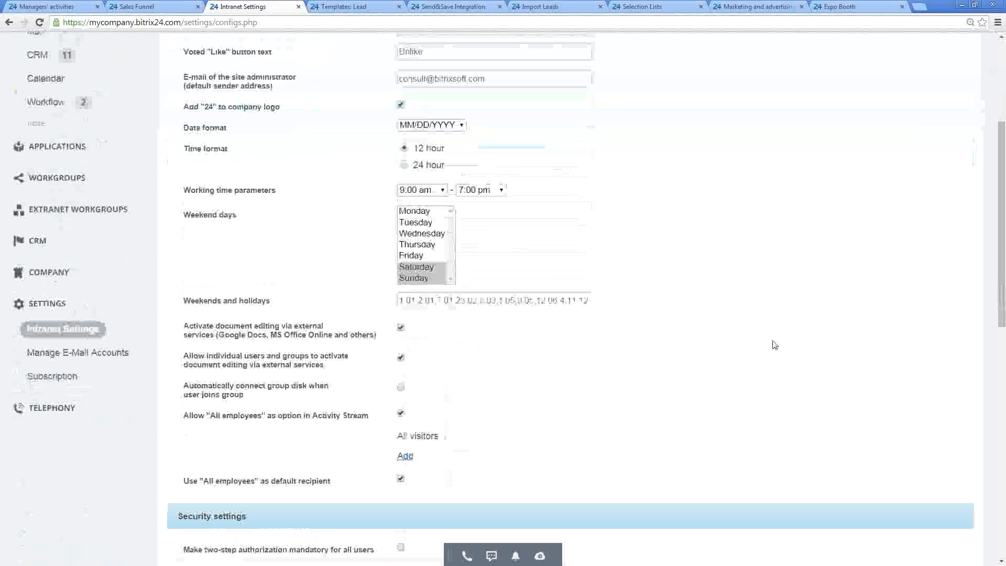
pyautogui.scroll(-3, 775, 343)
pyautogui.moveTo(347, 365); pyautogui.dragTo(599, 382)
pyautogui.click(634, 401)
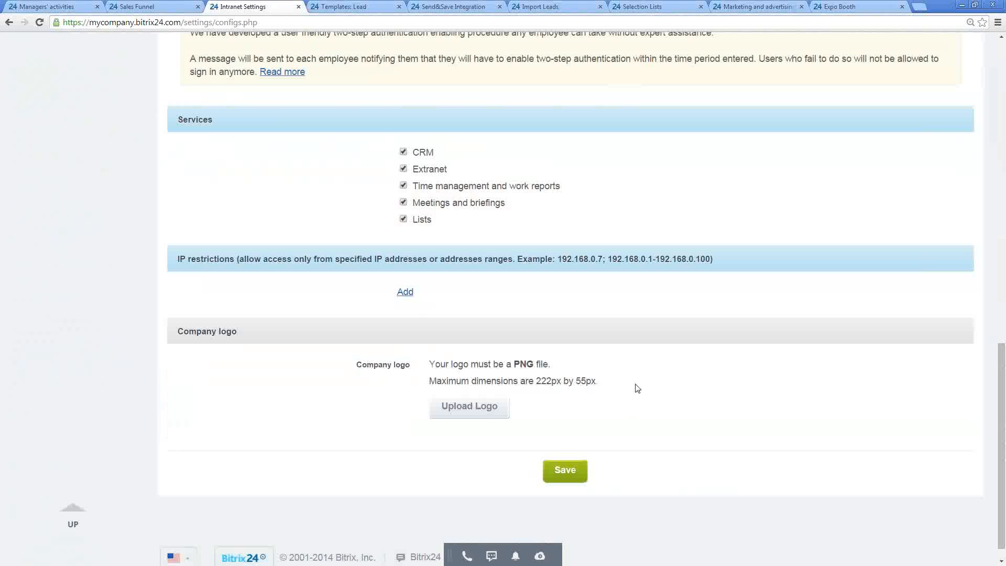
pyautogui.scroll(1, 665, 382)
pyautogui.scroll(2, 665, 382)
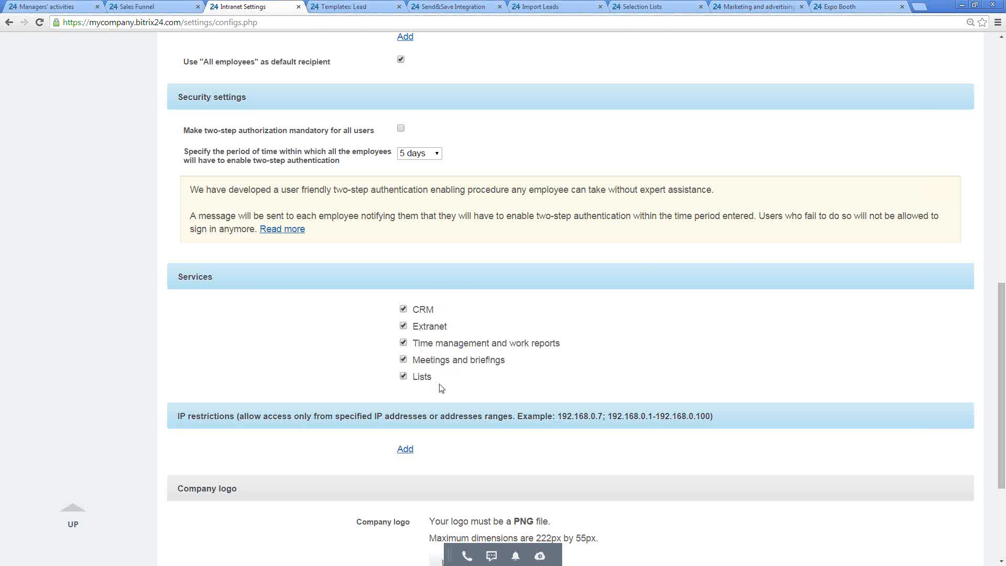
pyautogui.scroll(3, 624, 330)
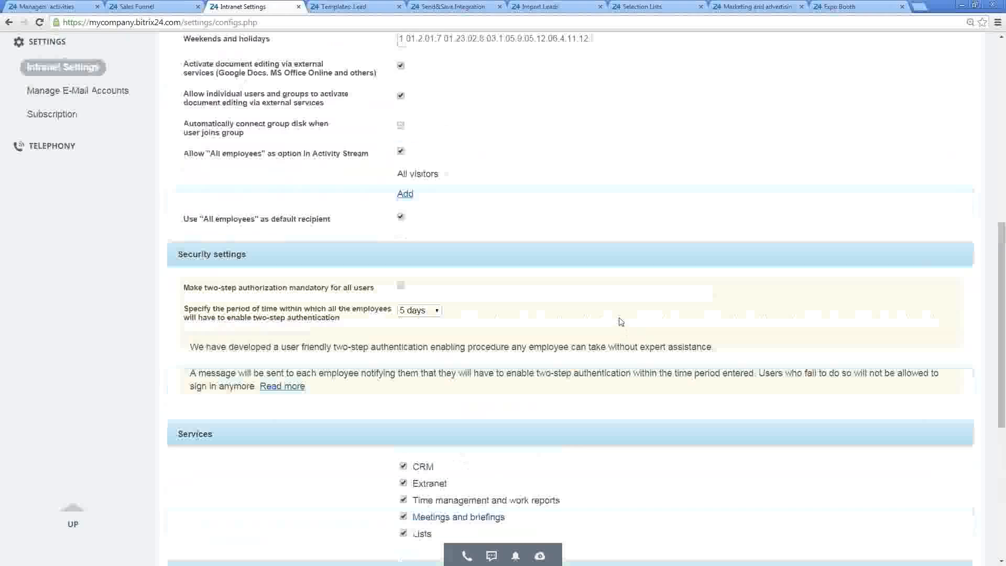
pyautogui.scroll(6, 603, 294)
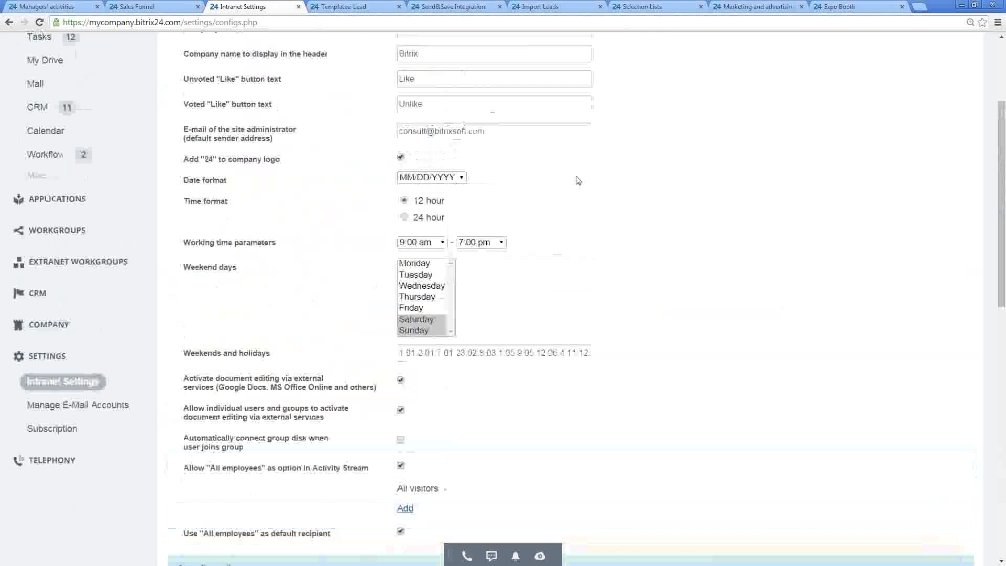
pyautogui.moveTo(184, 178); pyautogui.dragTo(315, 195)
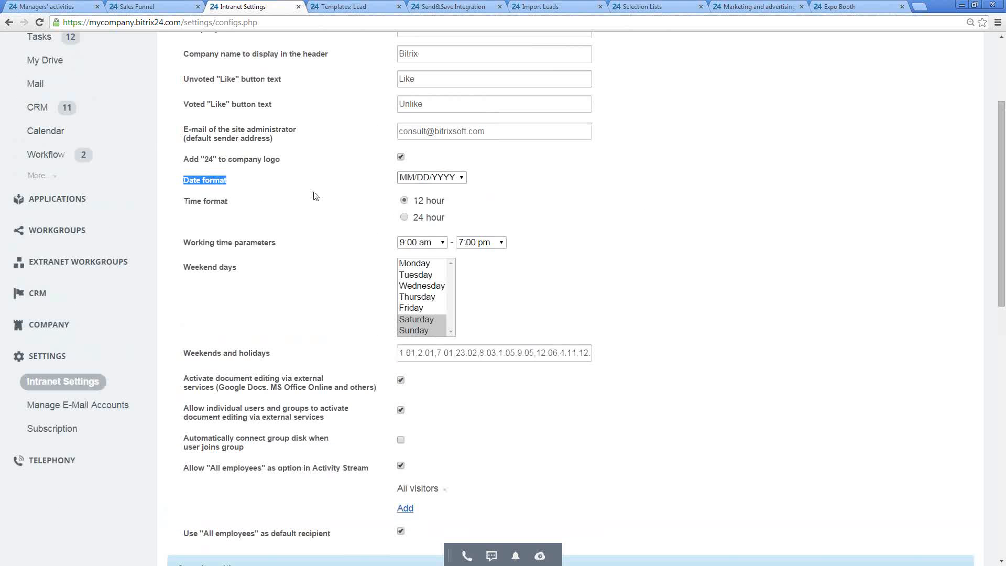
pyautogui.scroll(1, 316, 197)
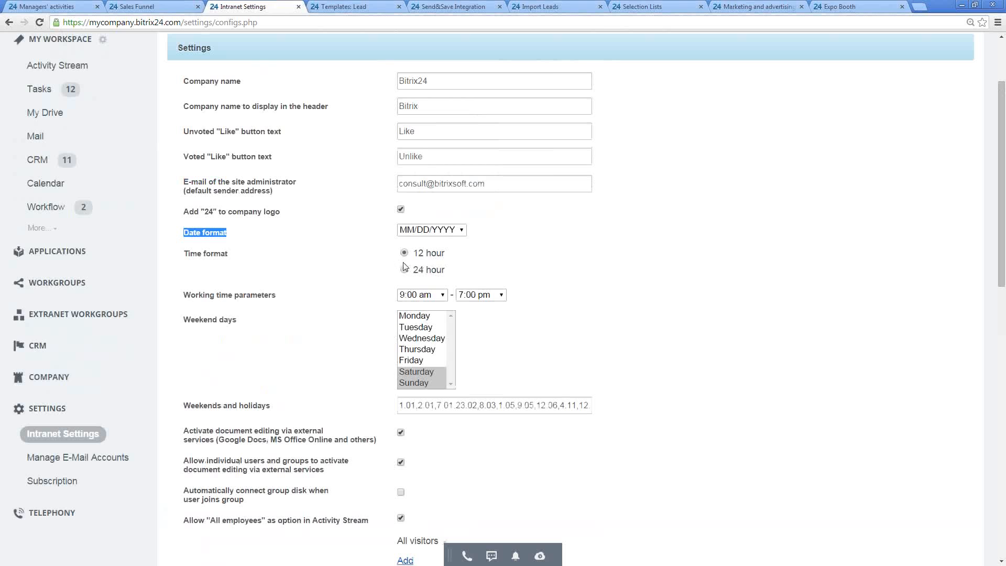
pyautogui.click(703, 271)
pyautogui.scroll(-1, 707, 267)
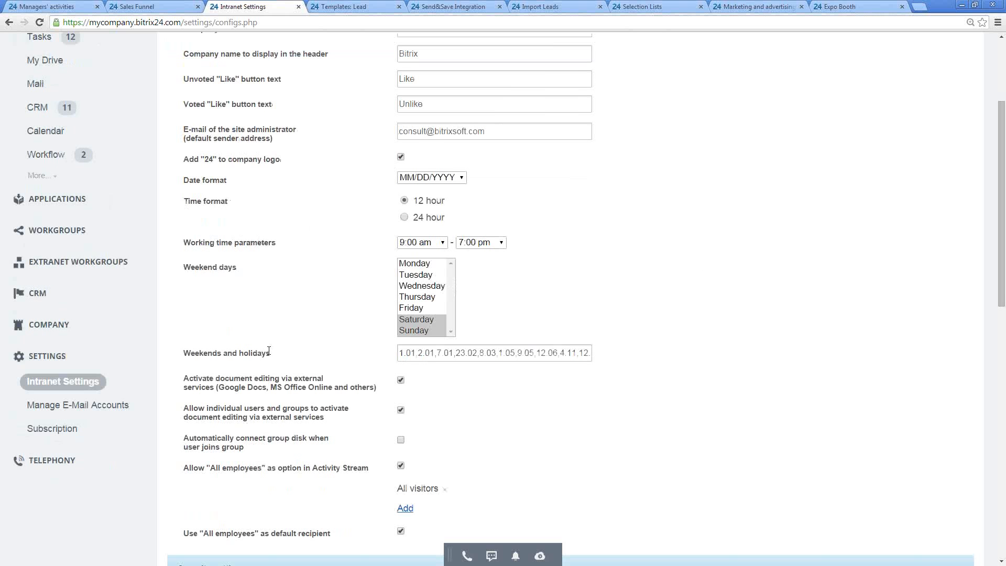
pyautogui.scroll(-1, 761, 313)
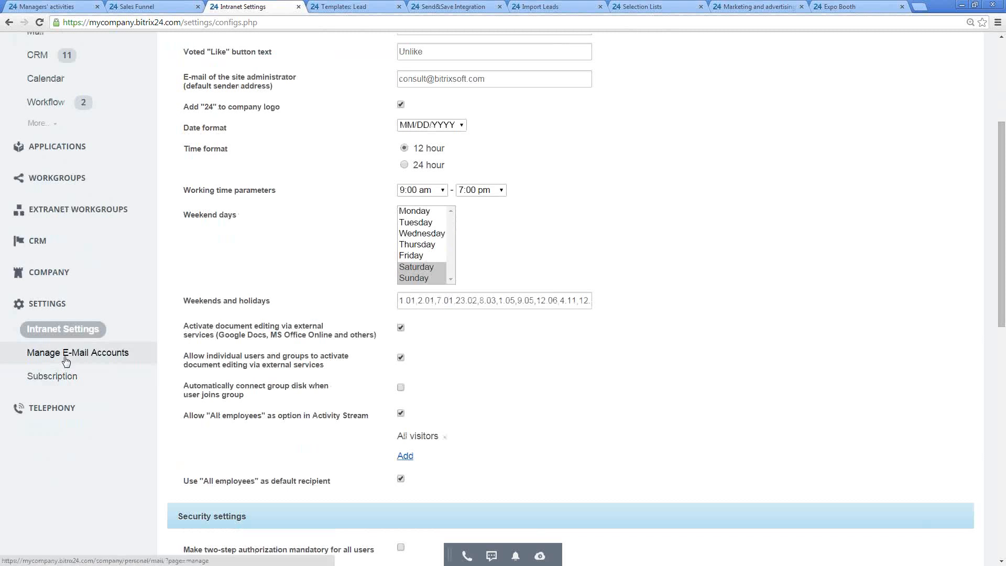
# Open the Subscription details page and scroll through the plan comparison.
pyautogui.click(66, 380)
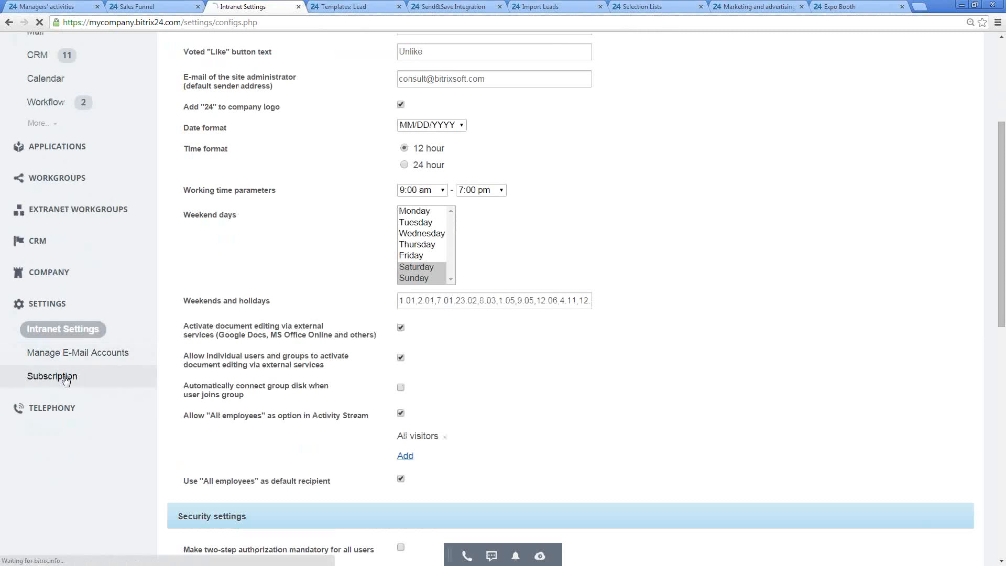
pyautogui.scroll(-2, 391, 341)
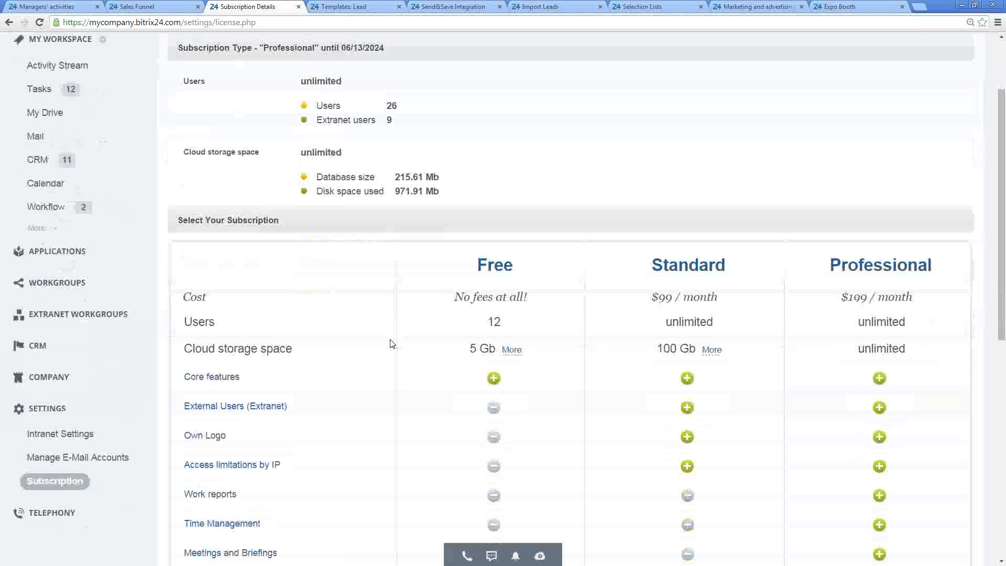
pyautogui.scroll(-2, 383, 318)
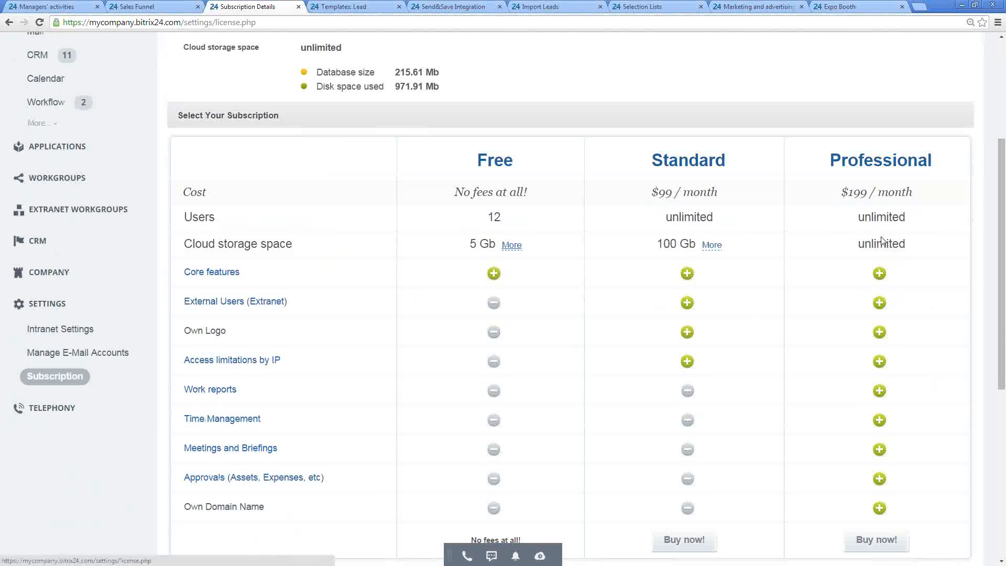
# View extra storage prices: 100 GB $25, 250 GB $50, 1 TB $100 monthly.
pyautogui.click(714, 246)
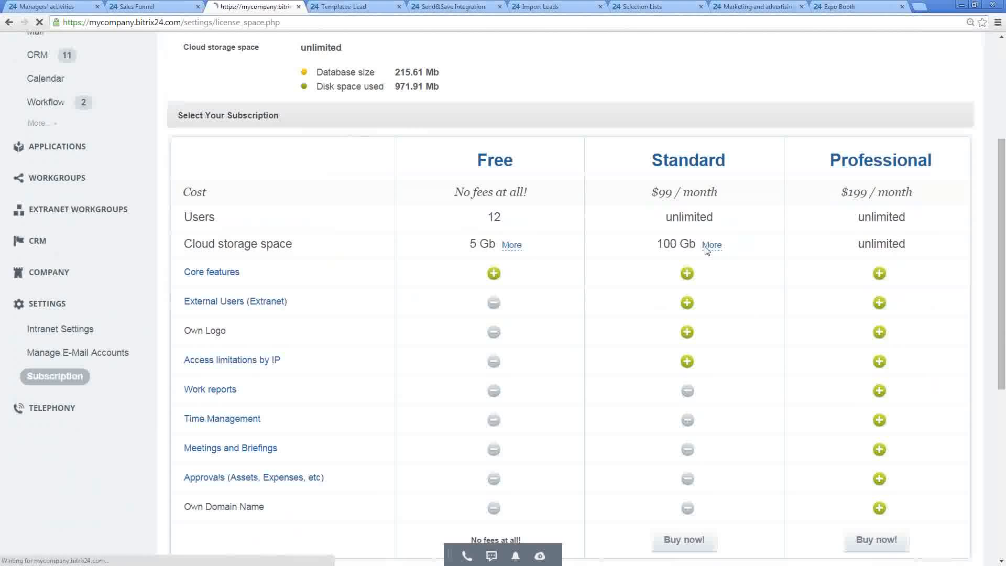
pyautogui.scroll(-3, 721, 273)
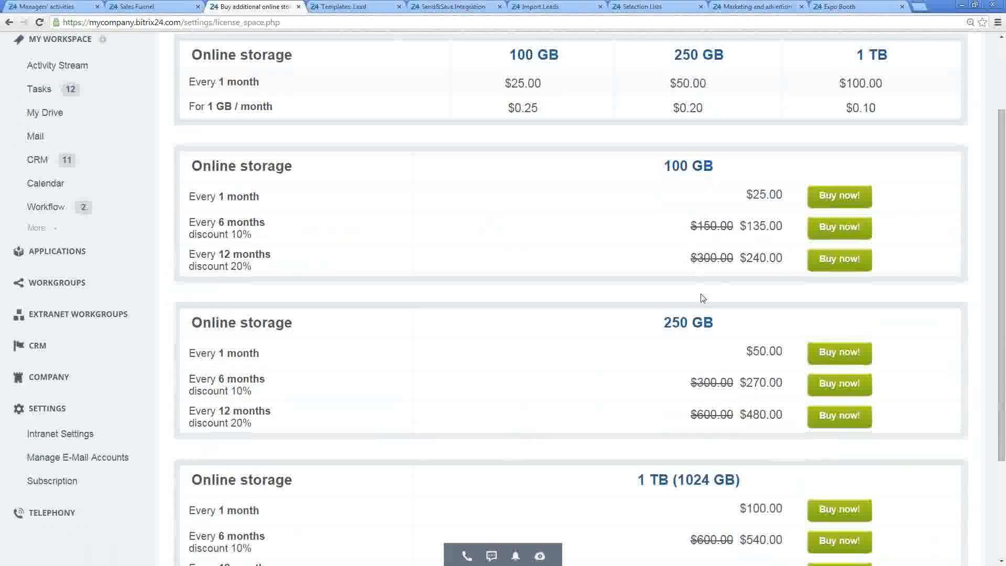
pyautogui.scroll(-2, 328, 303)
pyautogui.doubleClick(743, 363)
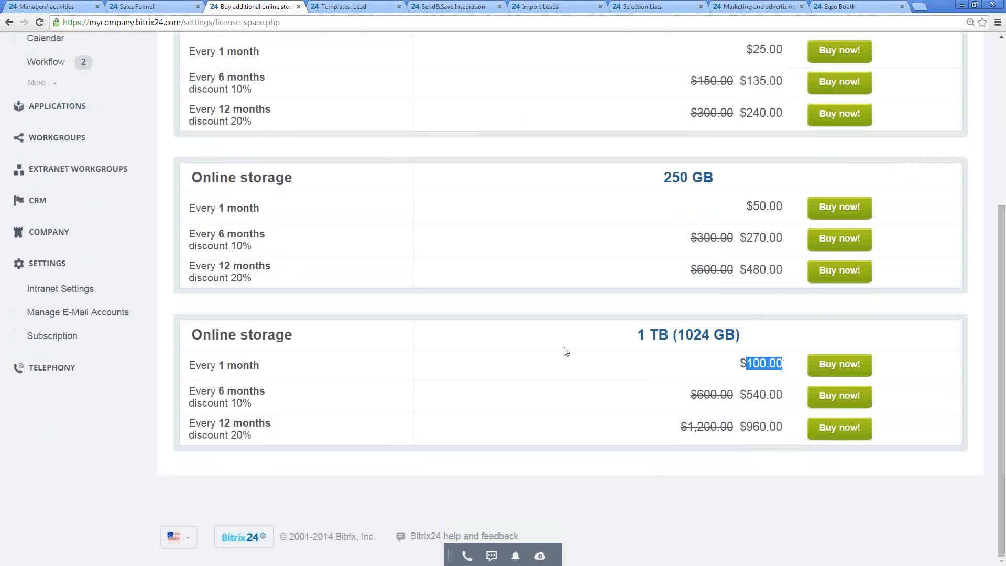
pyautogui.scroll(3, 468, 345)
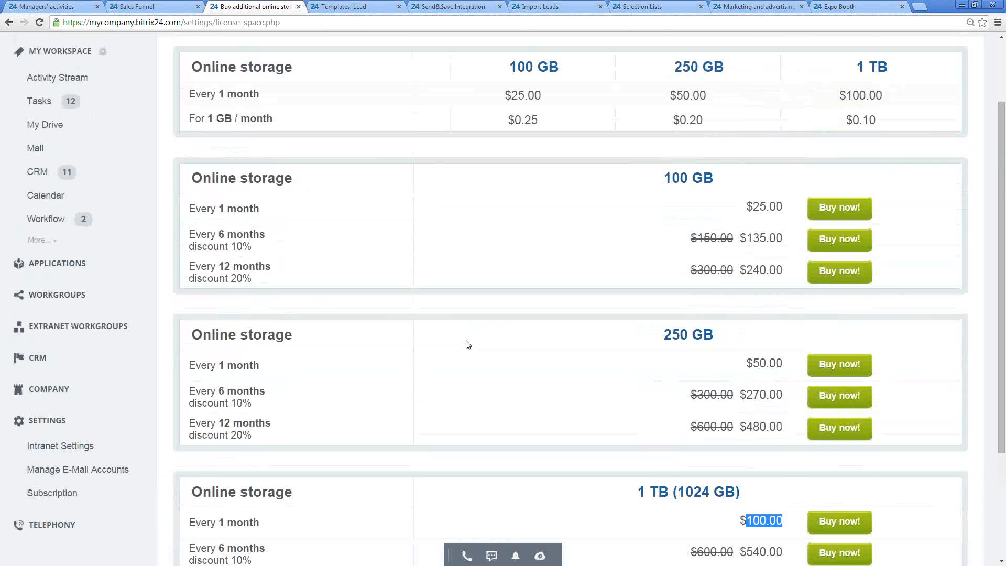
pyautogui.scroll(2, 467, 344)
pyautogui.scroll(-4, 445, 353)
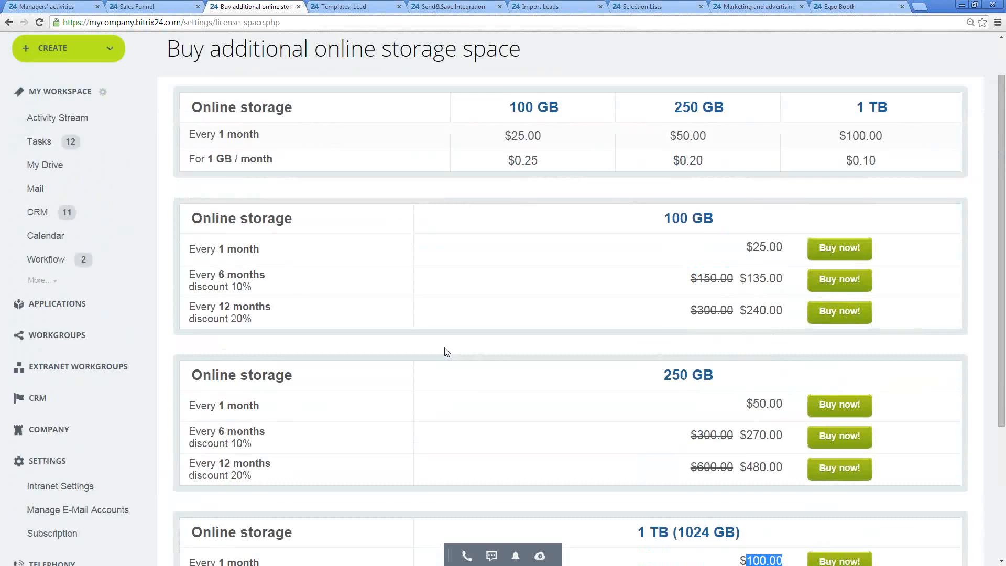
# Return to Subscription Details and review the plan comparison.
pyautogui.click(56, 380)
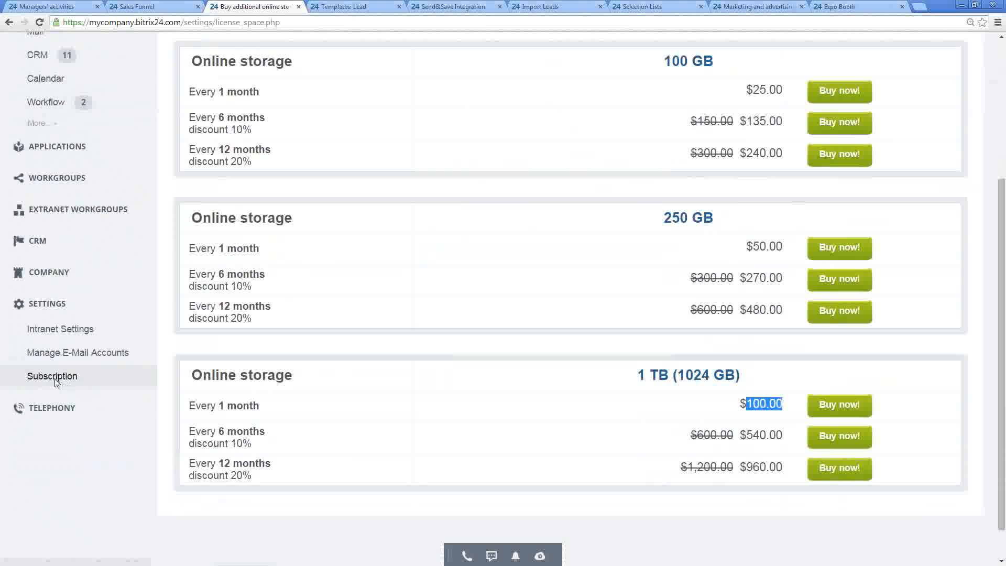
pyautogui.scroll(-8, 404, 297)
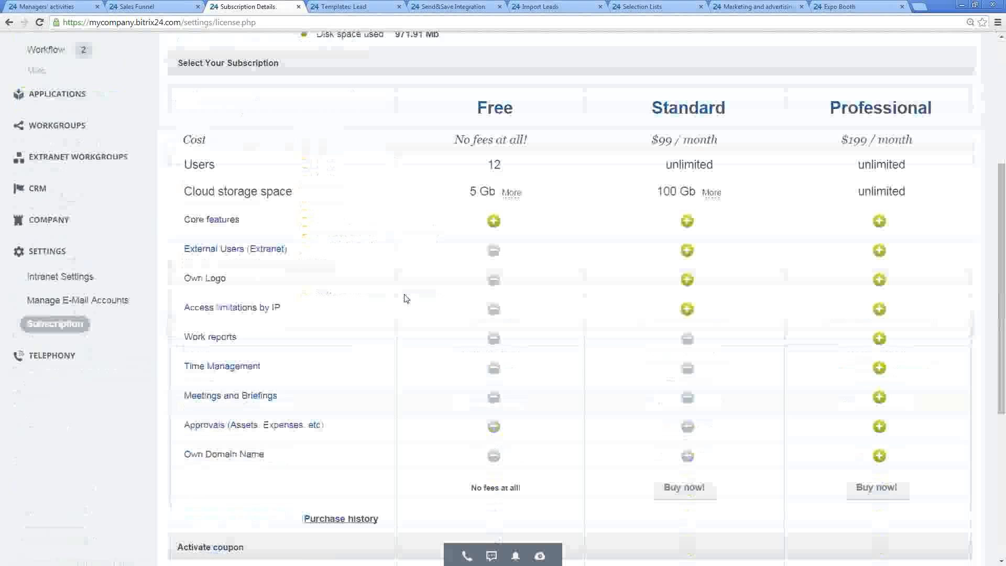
pyautogui.scroll(4, 403, 301)
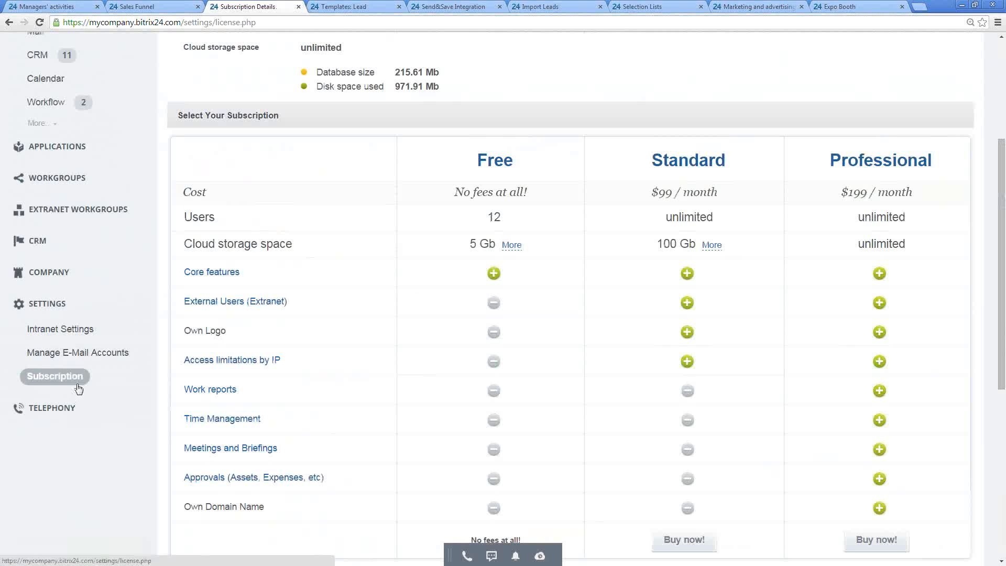
pyautogui.scroll(4, 397, 372)
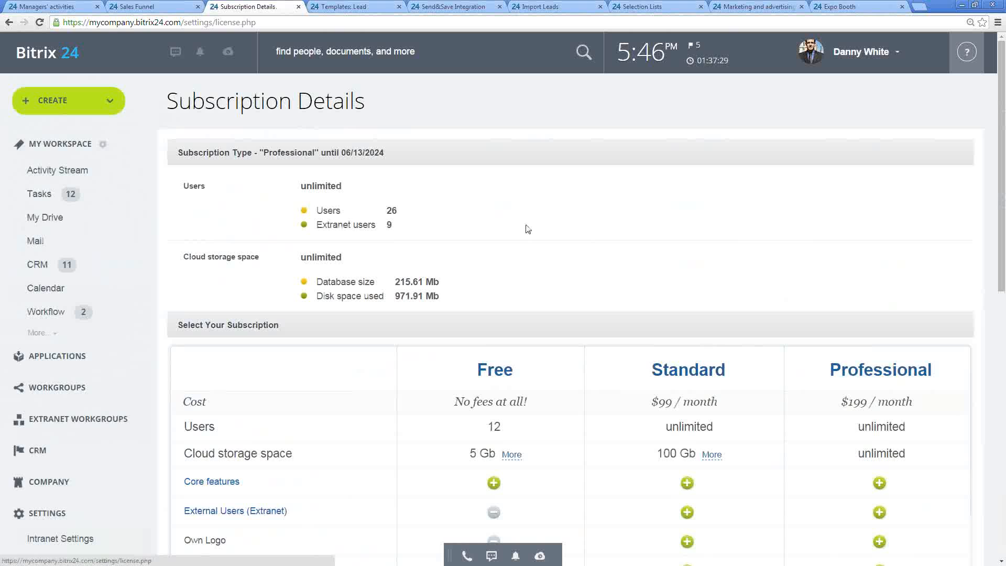
pyautogui.scroll(-5, 444, 285)
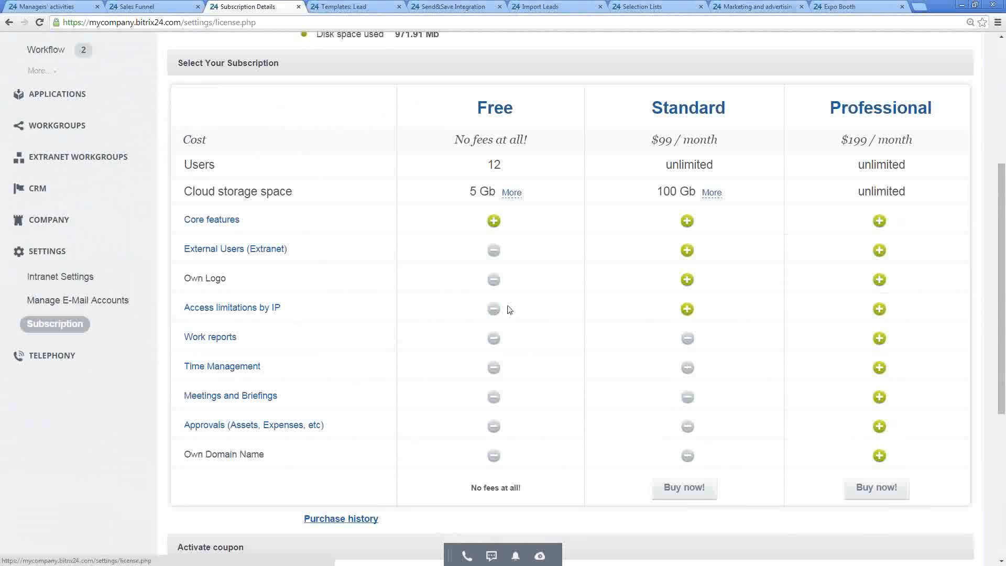
pyautogui.scroll(-1, 482, 309)
pyautogui.scroll(1, 481, 306)
pyautogui.scroll(4, 474, 317)
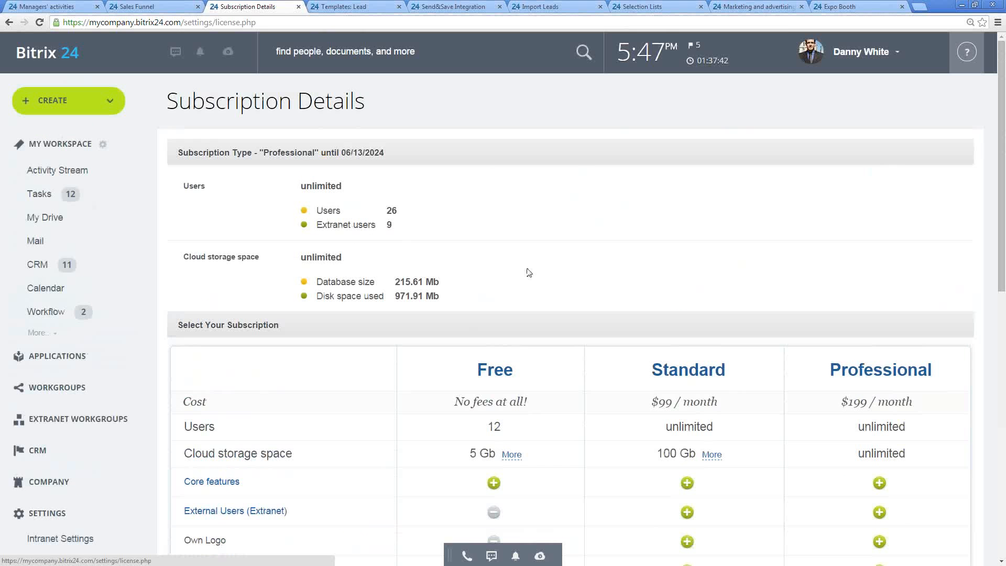
# Check the working-day duration, then open Configure phone numbers under Telephony.
pyautogui.click(641, 59)
pyautogui.click(493, 116)
pyautogui.scroll(-5, 480, 155)
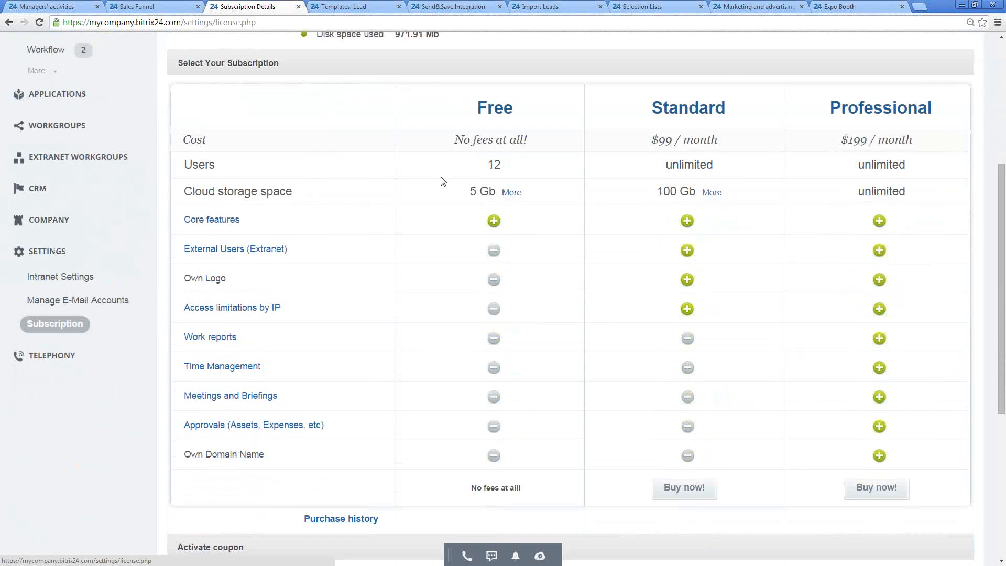
pyautogui.click(52, 358)
pyautogui.scroll(-1, 73, 394)
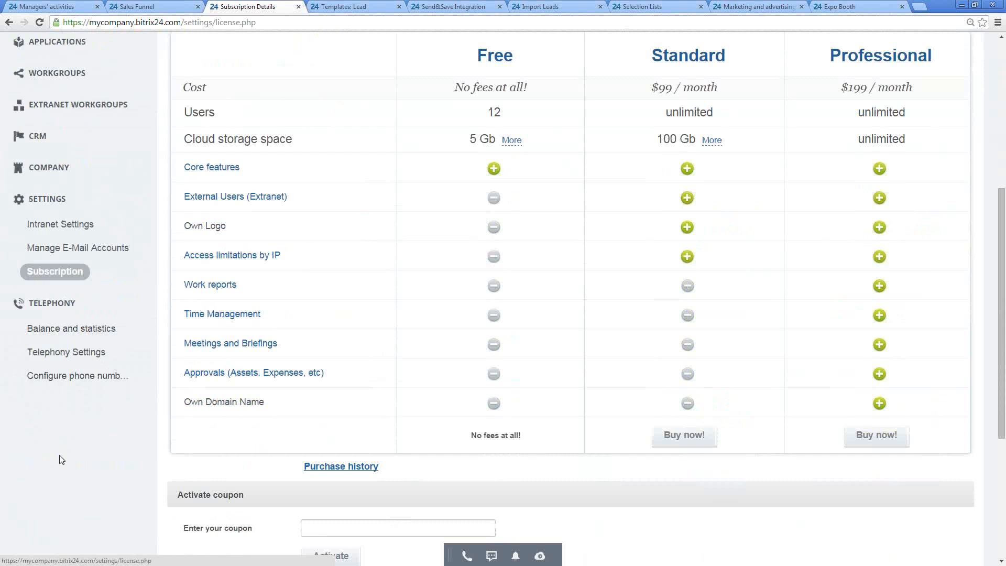
pyautogui.click(80, 381)
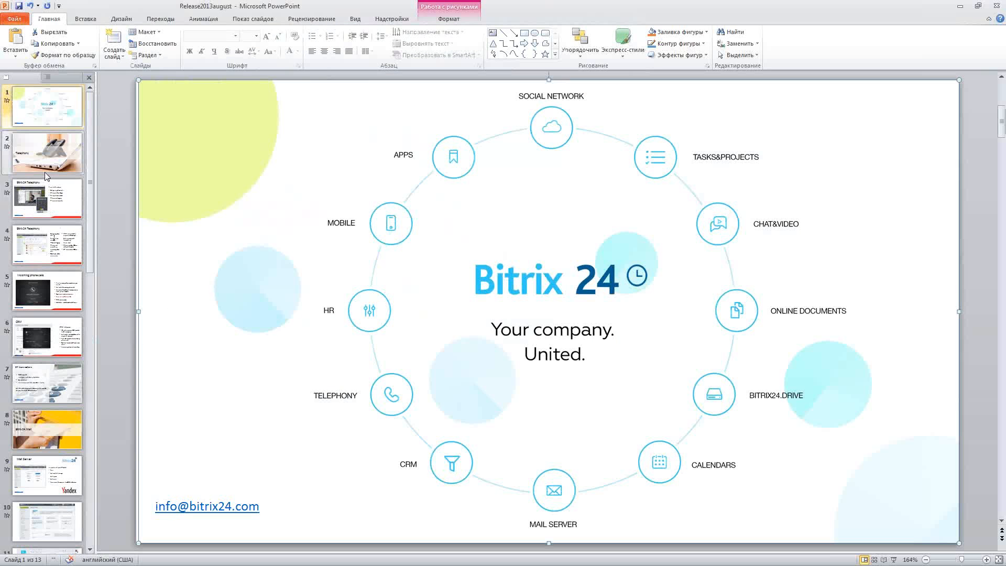
# Page through slides 2 and 3 to slide 4, Bitrix24 Telephony with pricing.
pyautogui.click(41, 152)
pyautogui.click(59, 213)
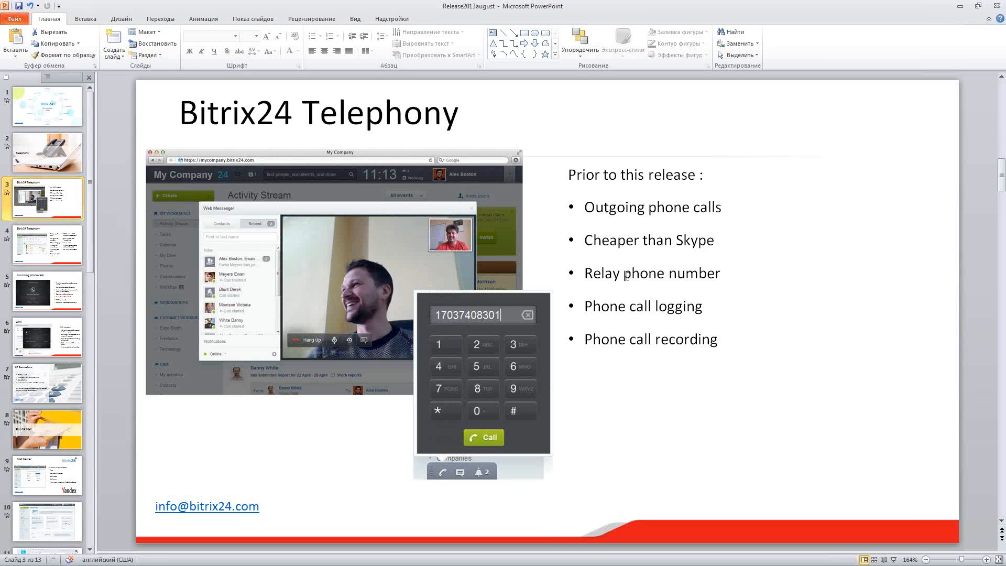
pyautogui.scroll(-1, 623, 301)
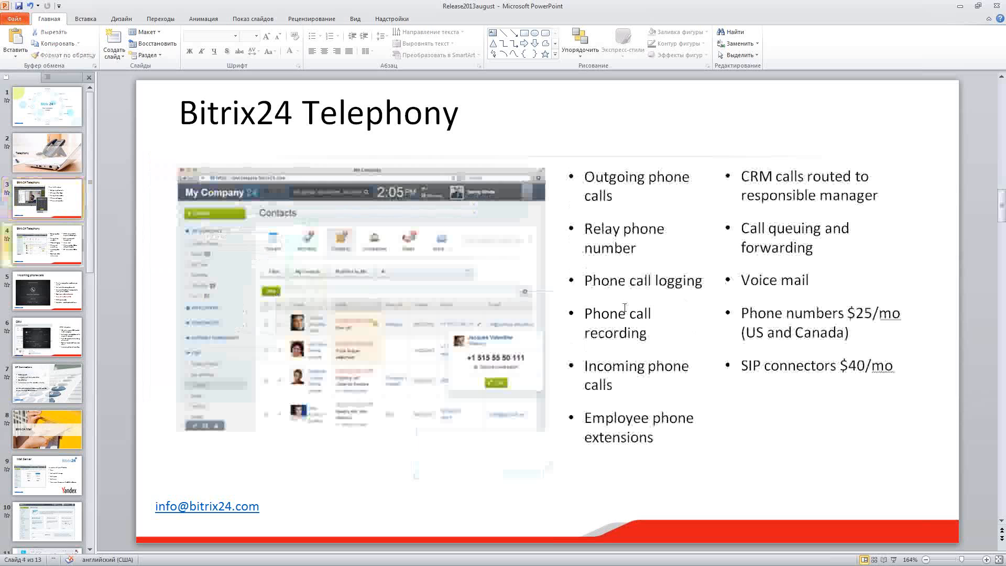
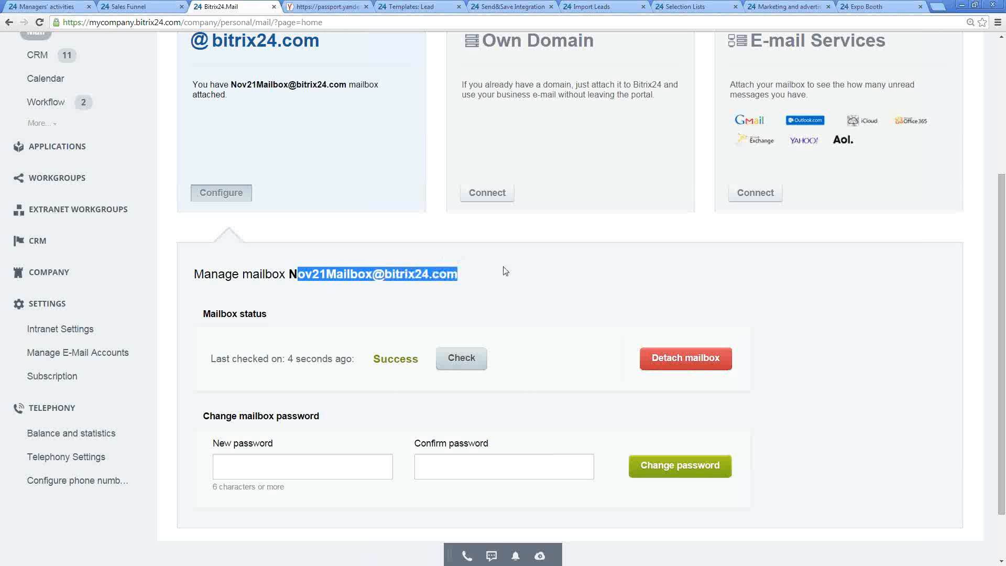
pyautogui.click(678, 359)
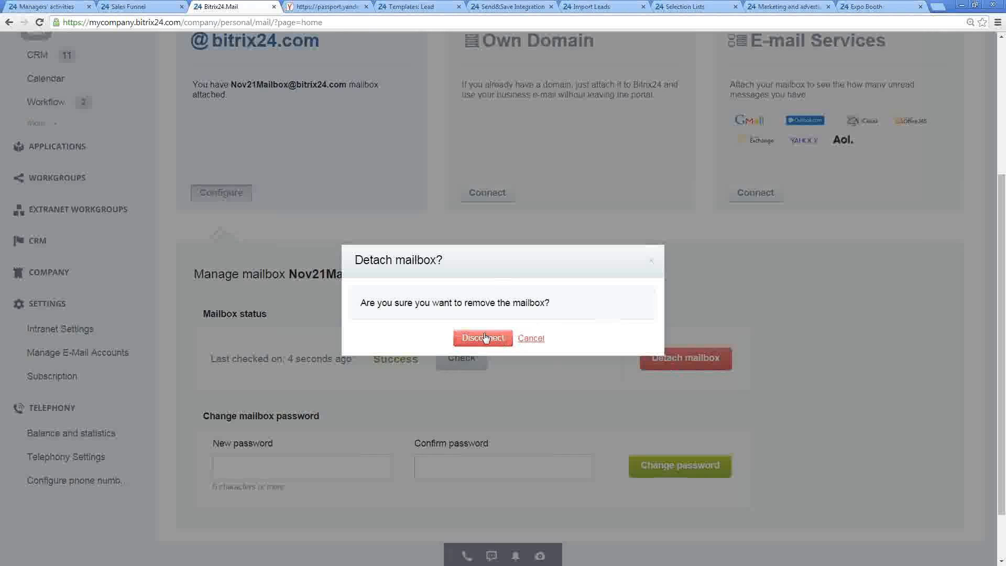
pyautogui.click(483, 338)
pyautogui.scroll(3, 519, 313)
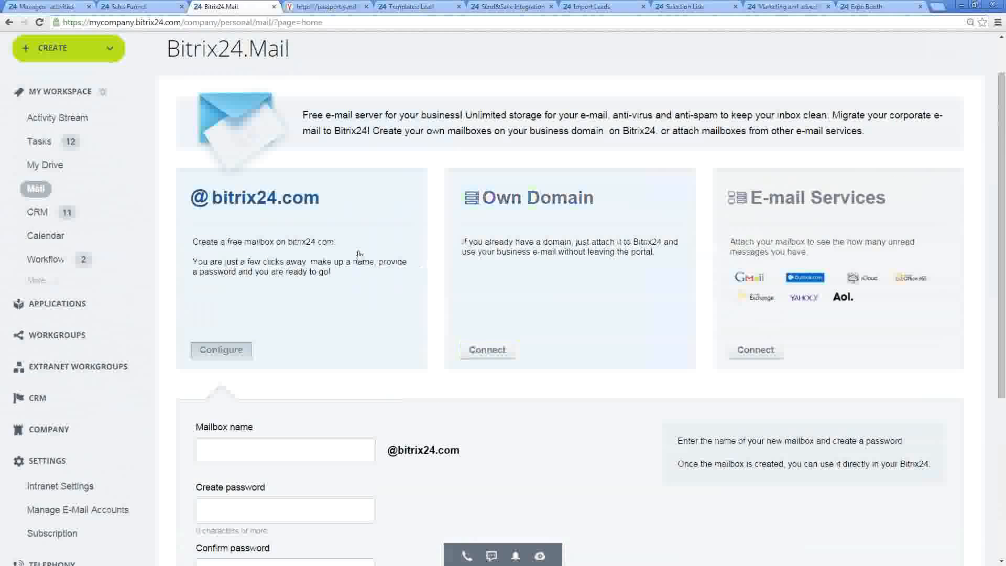
pyautogui.click(36, 190)
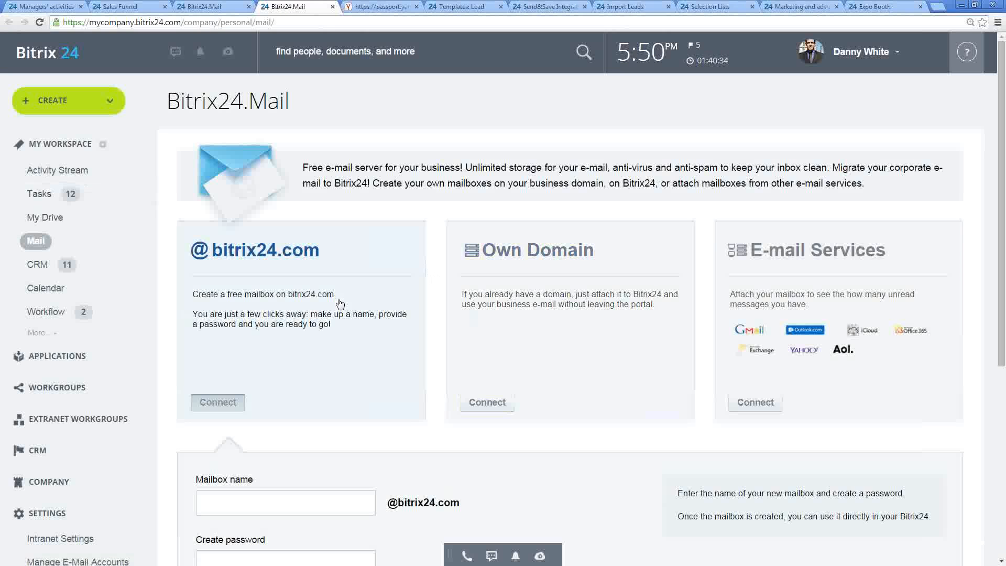
pyautogui.scroll(-2, 364, 317)
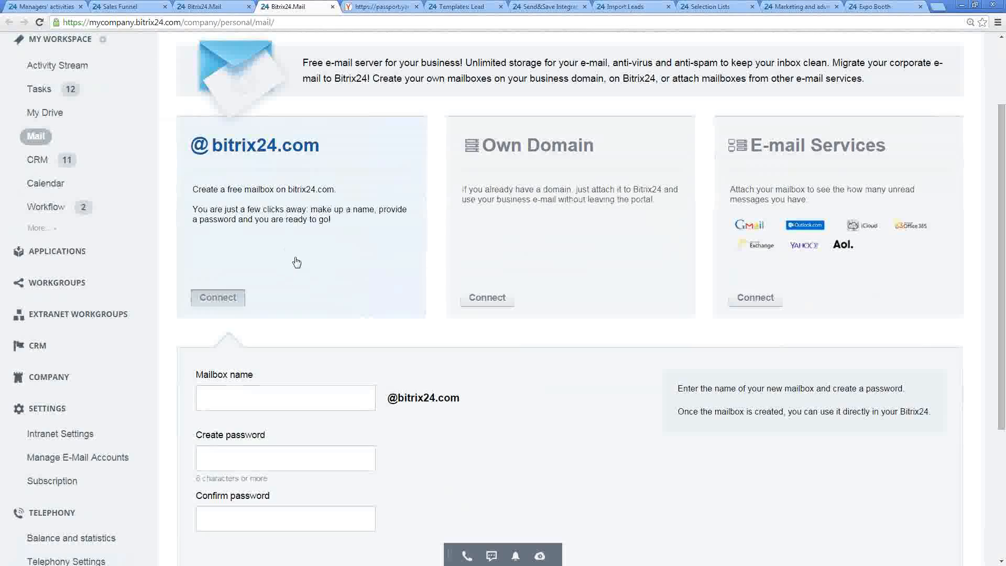
pyautogui.scroll(-1, 318, 294)
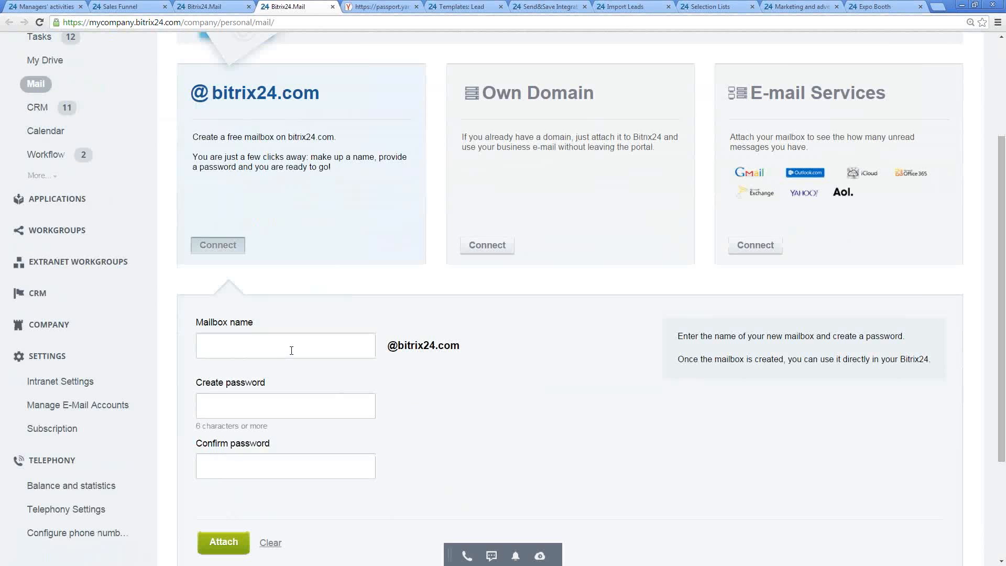
# Enter mailbox name Dec5 and type the chosen password into both password fields.
pyautogui.click(291, 350)
pyautogui.write('Dec5')
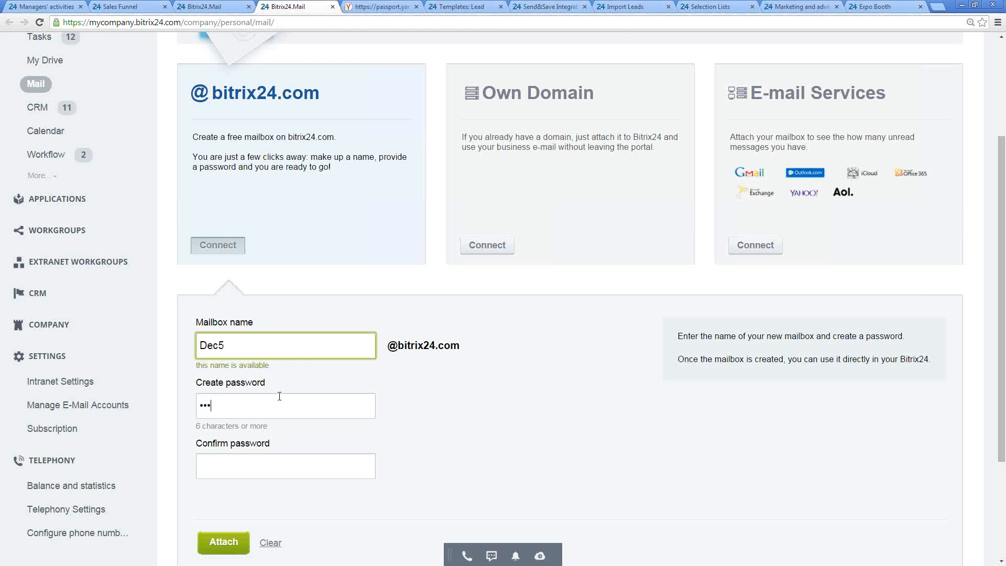
pyautogui.write('••••')
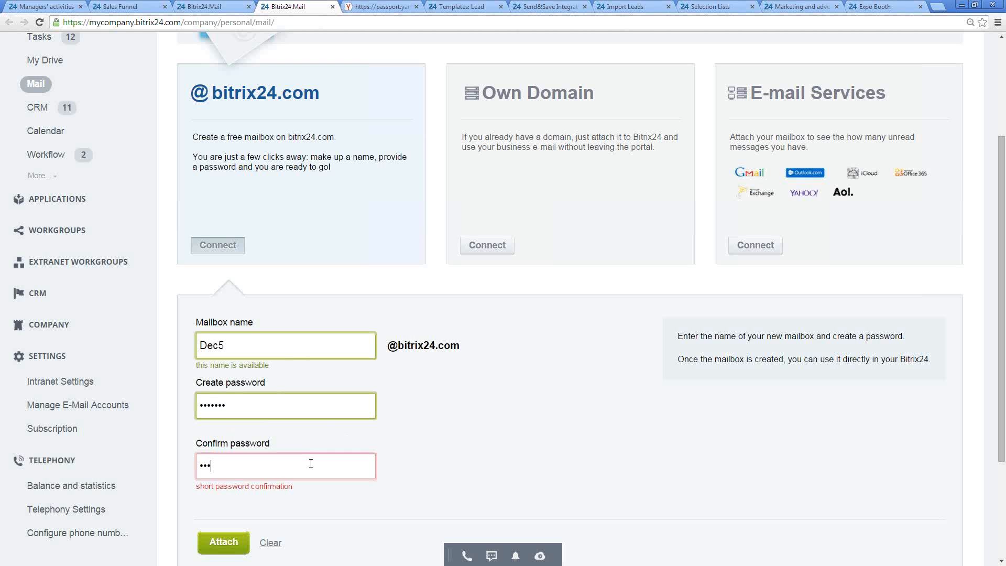
pyautogui.write('••••')
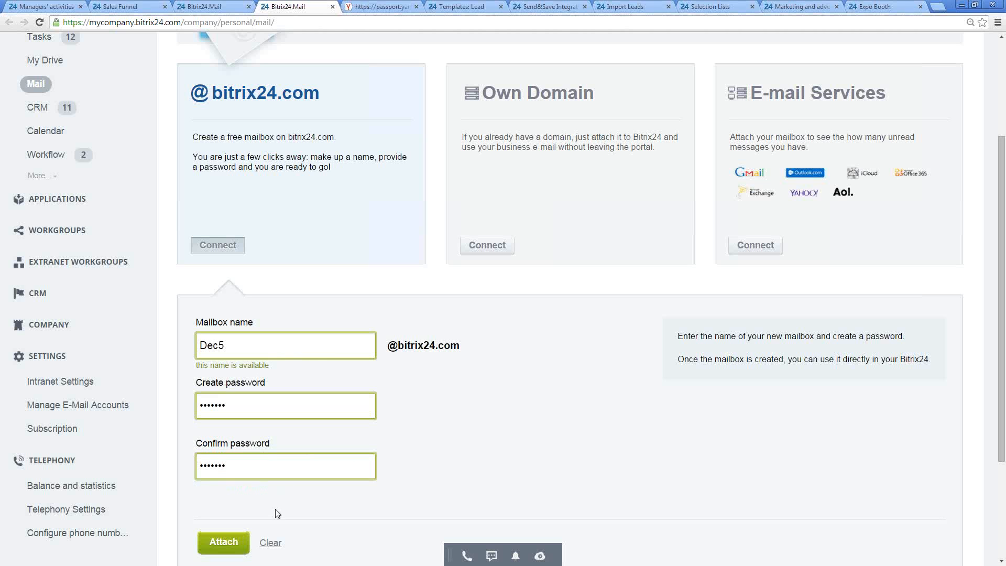
pyautogui.click(226, 547)
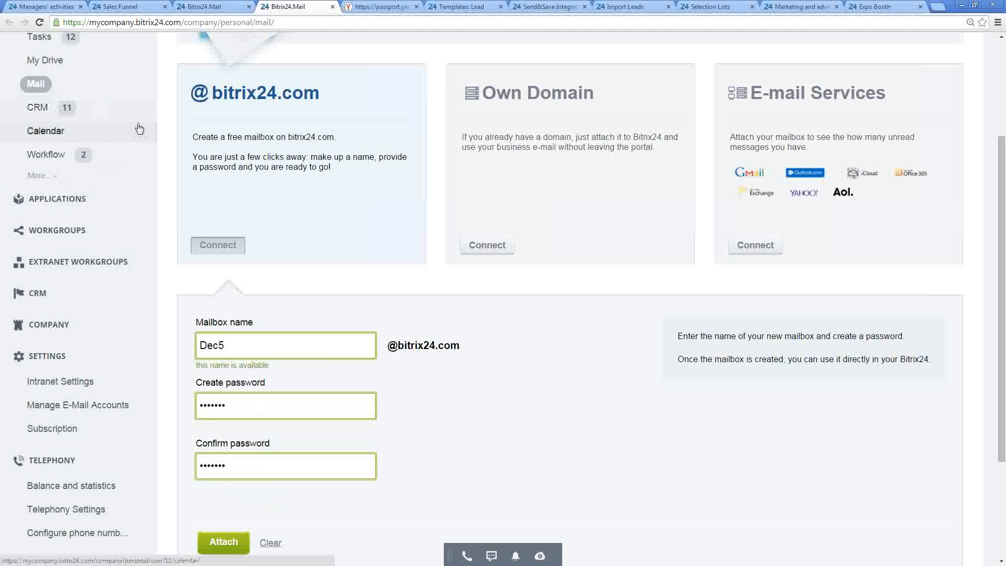
pyautogui.scroll(3, 131, 126)
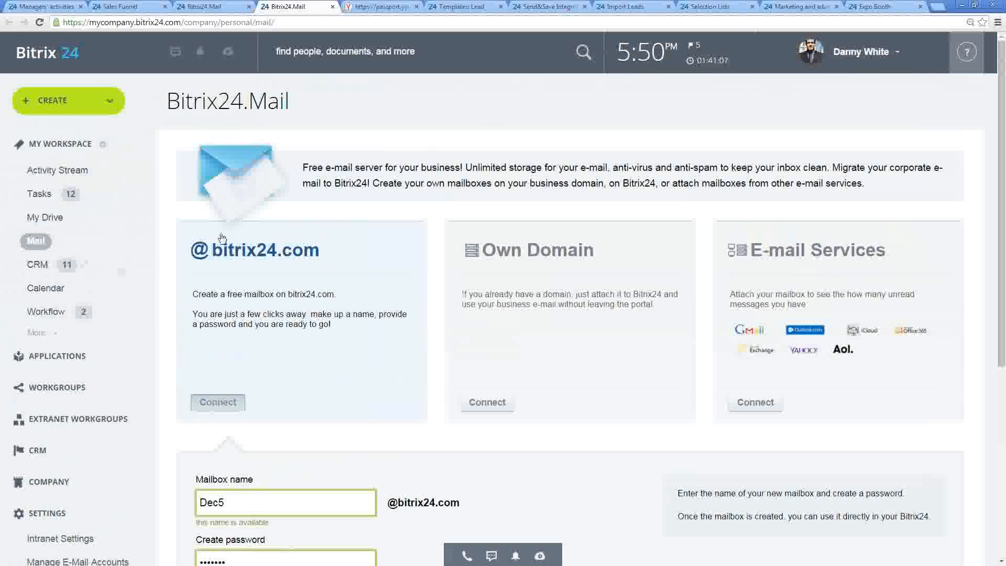
pyautogui.scroll(-4, 434, 218)
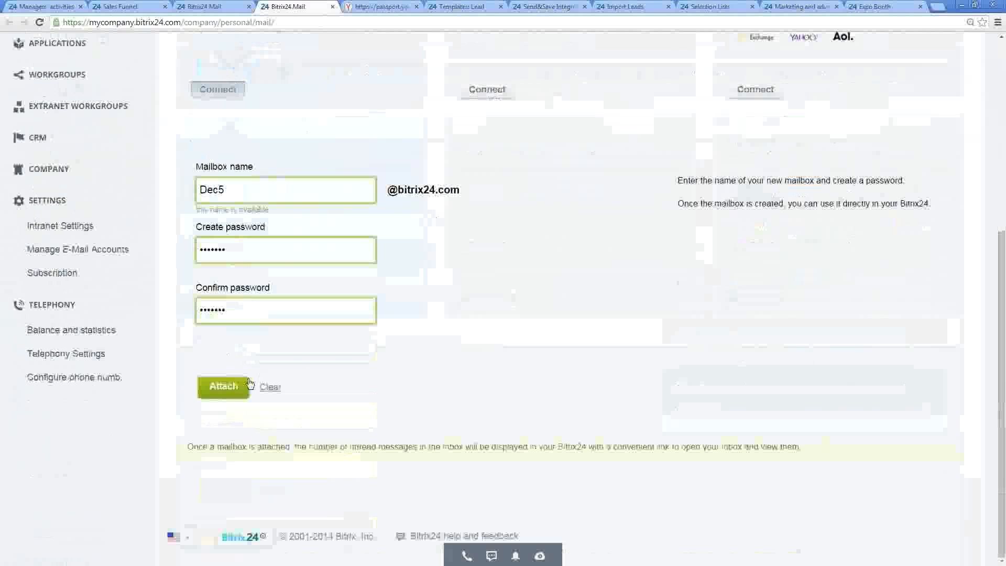
# Attach the Dec5 mailbox without saving its password in Chrome, then go to the Yandex page.
pyautogui.click(224, 387)
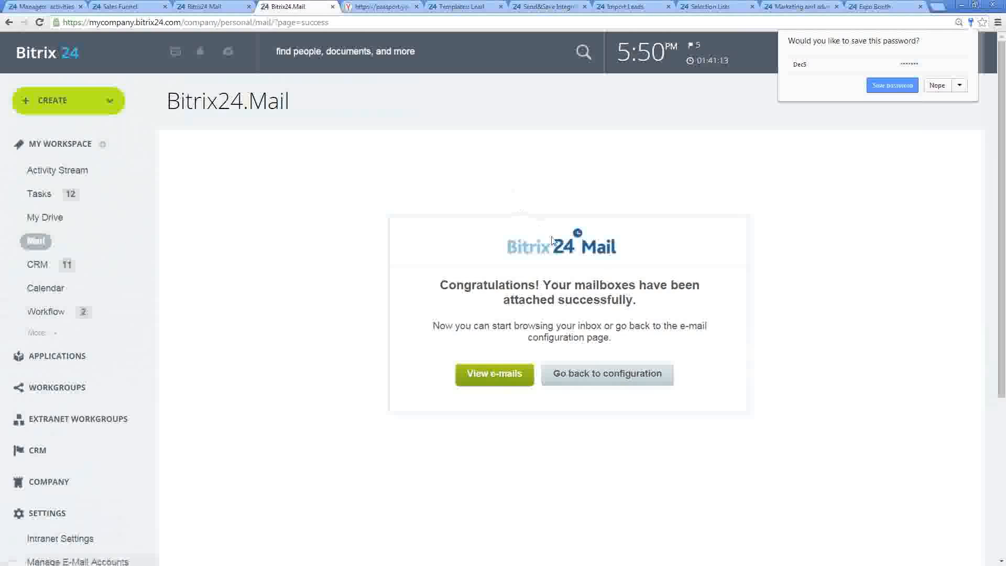
pyautogui.click(938, 86)
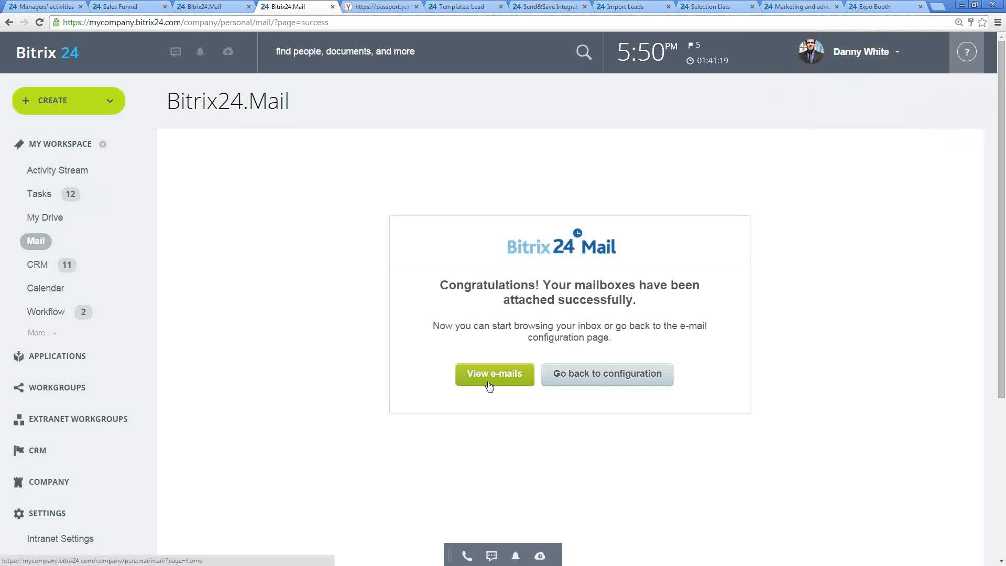
pyautogui.click(365, 9)
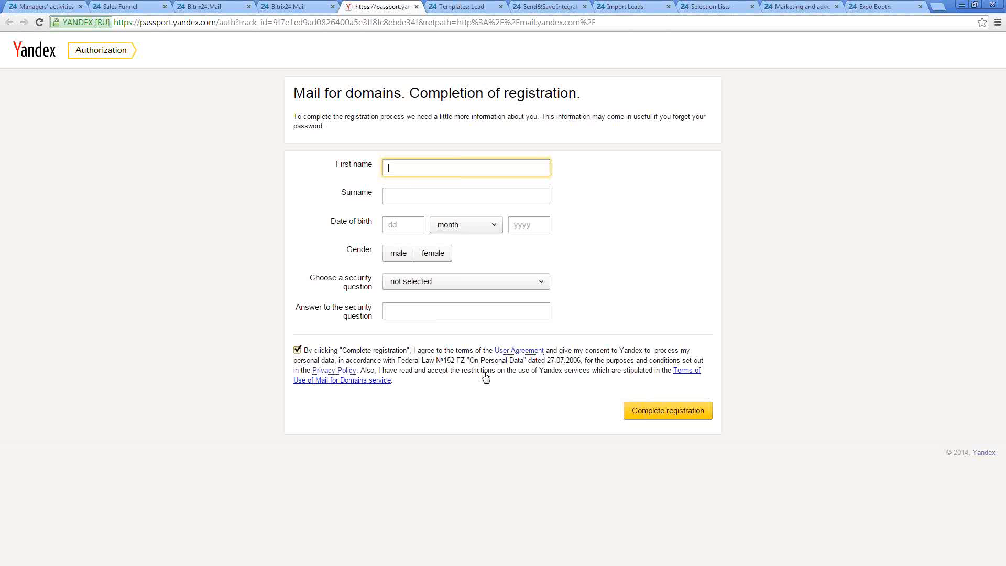
# Close the Yandex Mail for domains registration-completion tab.
pyautogui.click(417, 7)
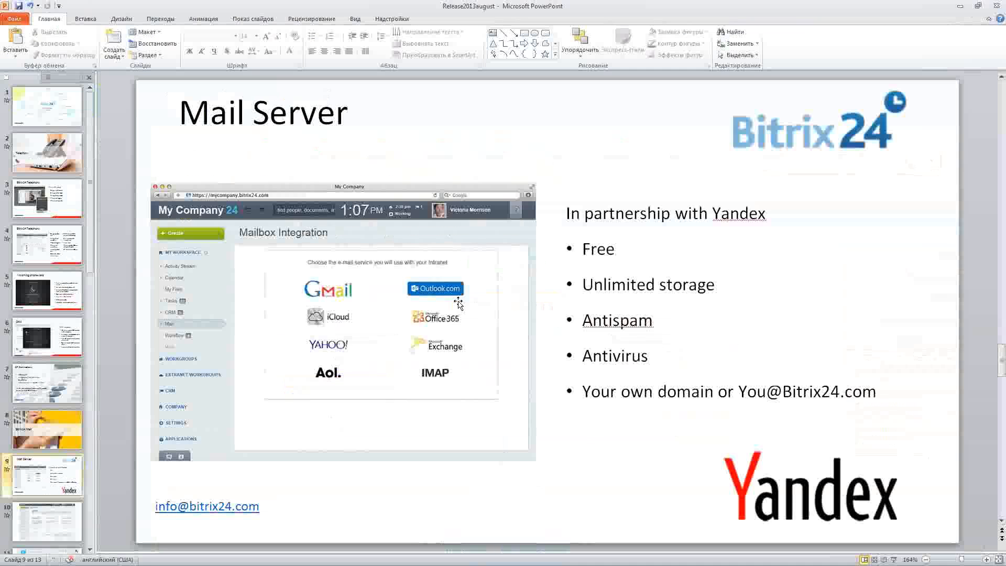
# Move to slide 11, the Yandex Mail compose slide, then minimize PowerPoint.
pyautogui.scroll(-1, 459, 304)
pyautogui.scroll(-1, 426, 219)
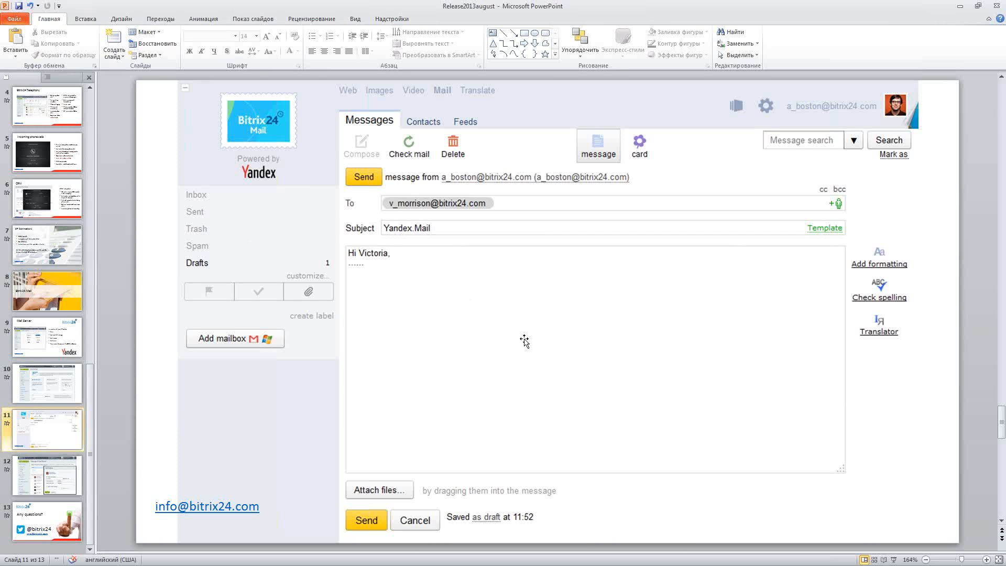
pyautogui.click(960, 11)
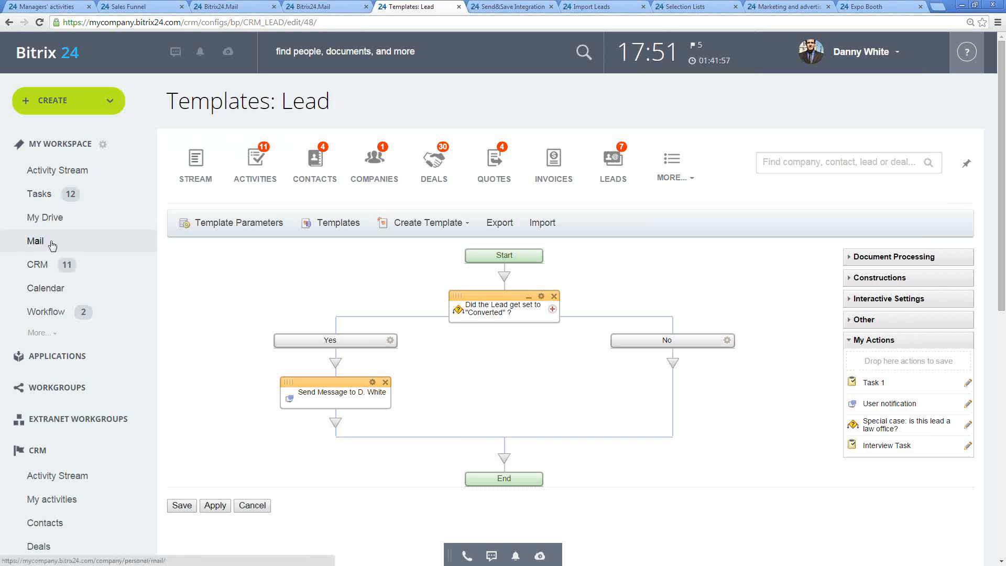
# On the Bitrix24.Mail page, view the Own Domain form, then list the connectable E-mail Services.
pyautogui.click(239, 6)
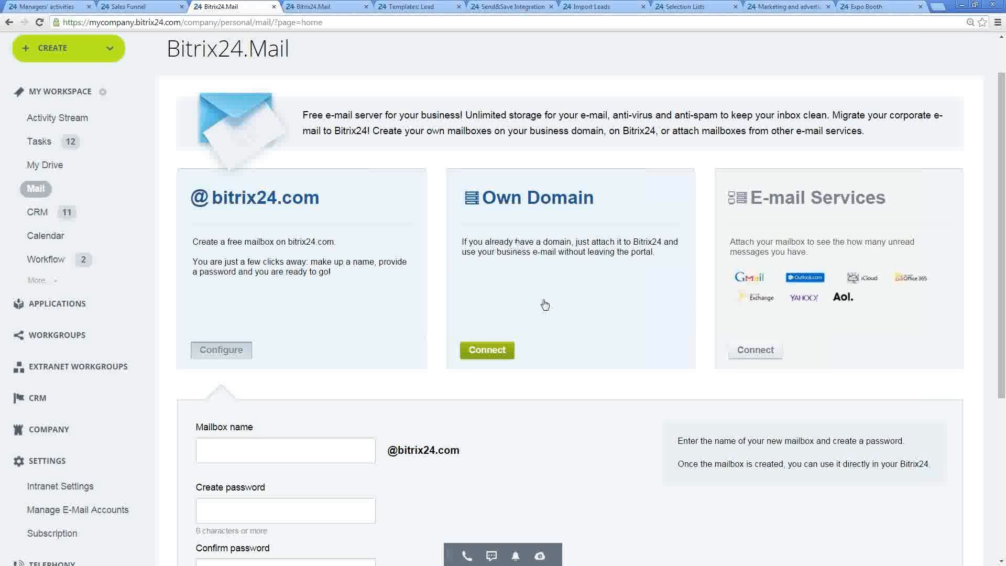
pyautogui.scroll(-1, 559, 240)
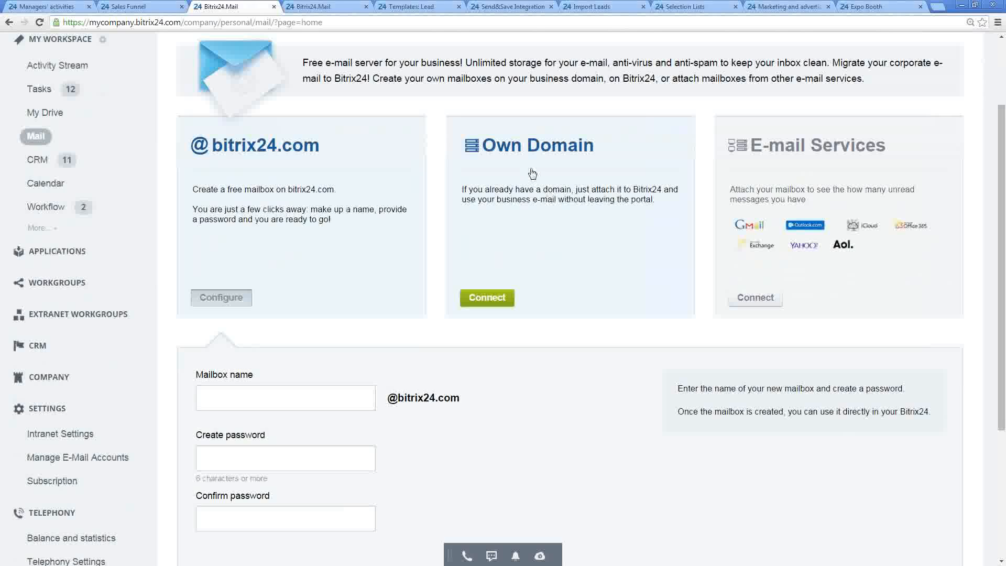
pyautogui.click(491, 302)
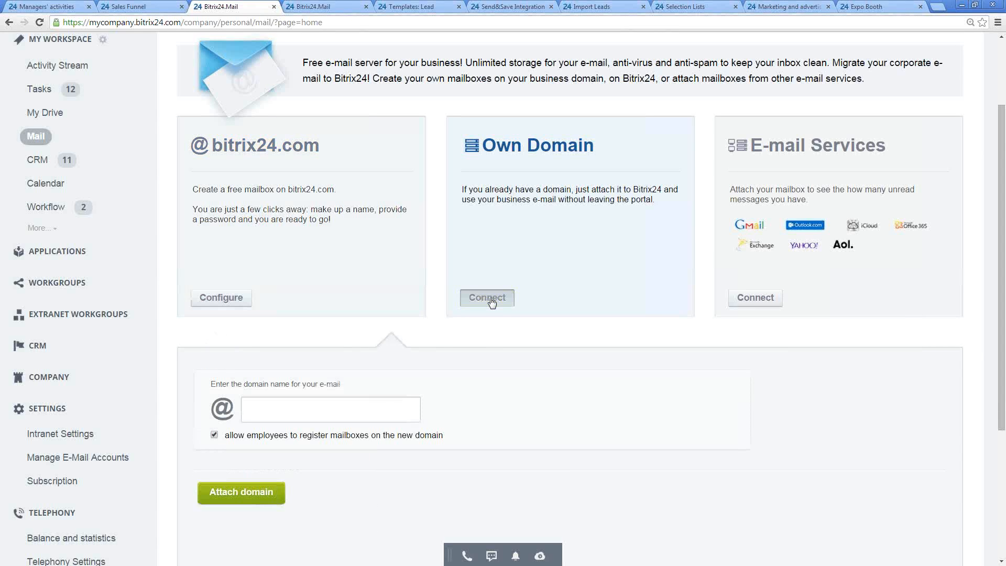
pyautogui.scroll(-1, 492, 304)
pyautogui.click(278, 362)
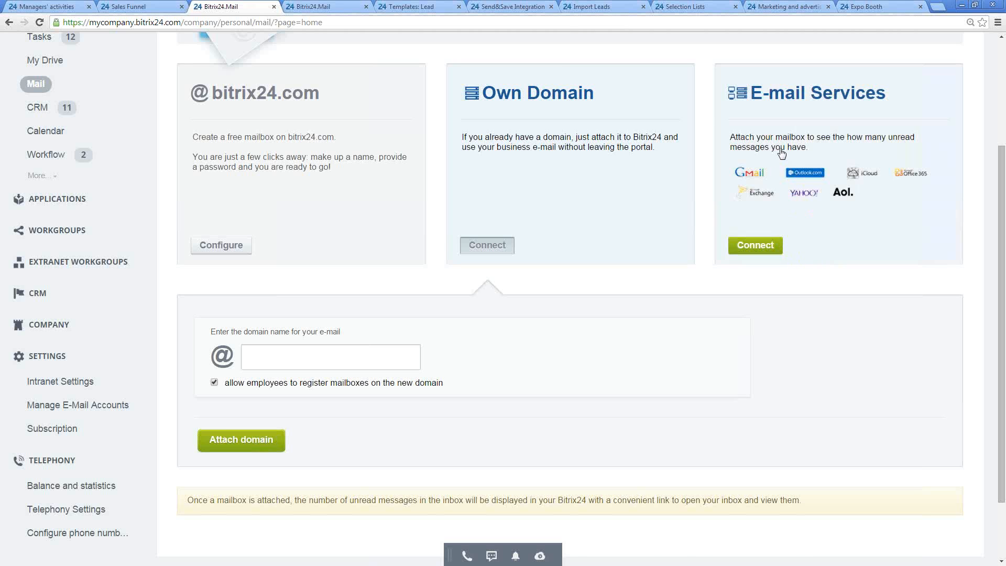
pyautogui.scroll(1, 782, 155)
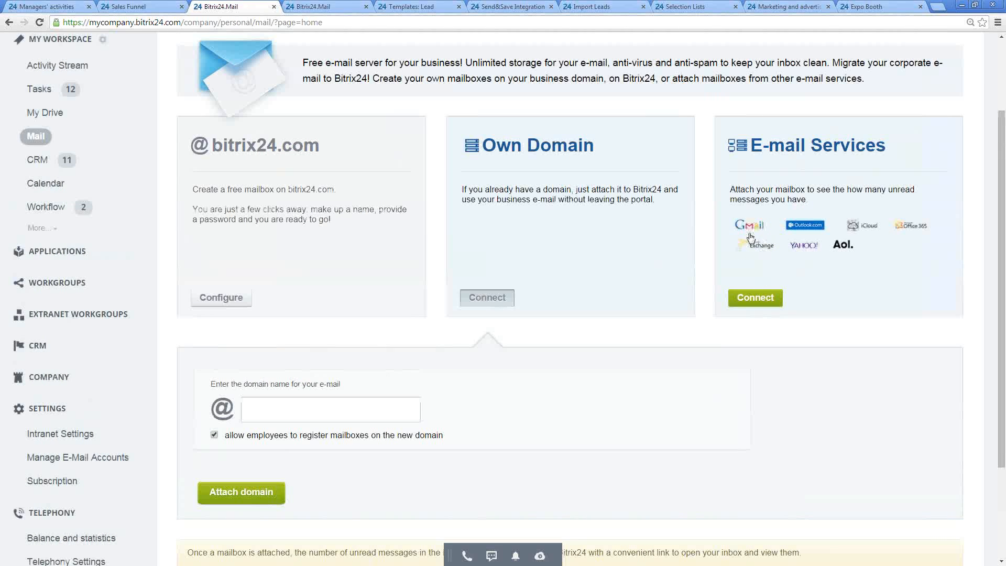
pyautogui.click(754, 299)
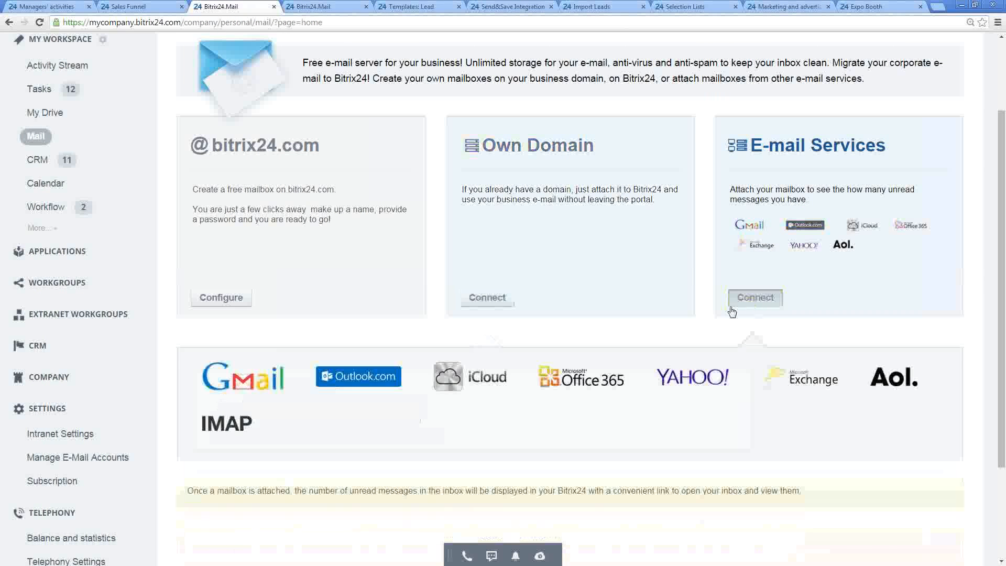
# Pick Gmail among the external services to show its empty login and password form.
pyautogui.scroll(-1, 367, 336)
pyautogui.click(249, 341)
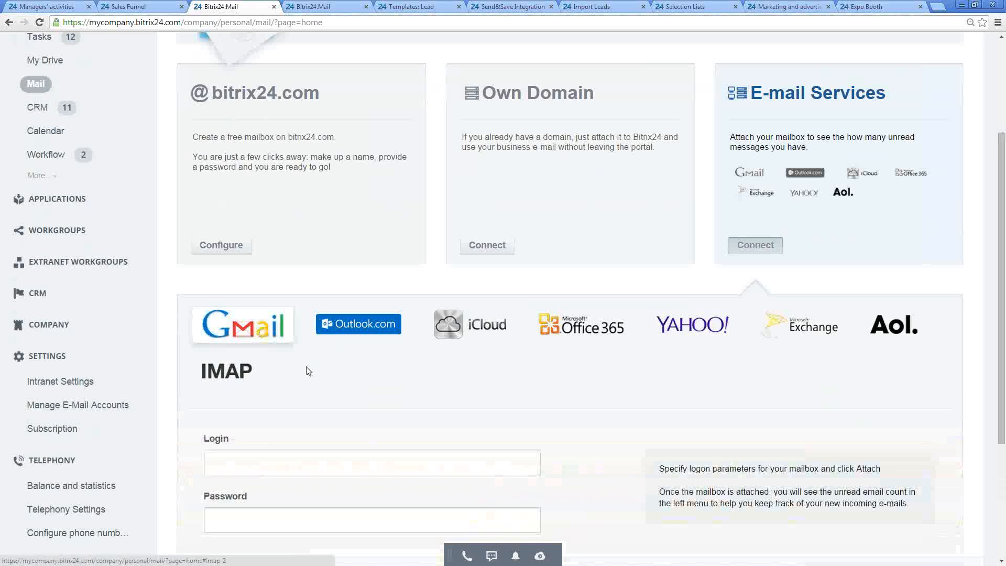
pyautogui.scroll(-3, 294, 274)
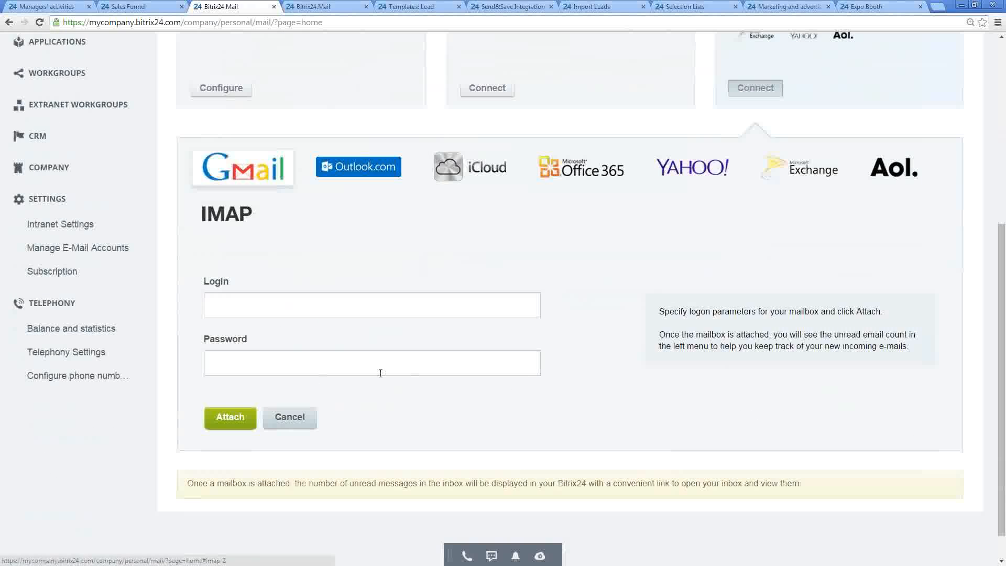
pyautogui.scroll(2, 504, 342)
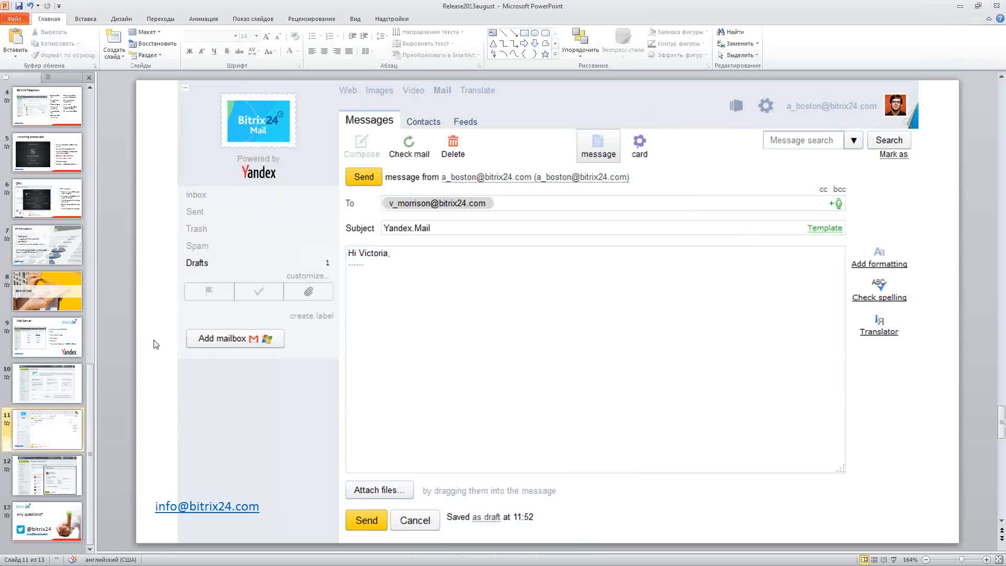
# Go through slide 12, Edit Mailbox, to the closing slide 13, Any questions?
pyautogui.click(47, 461)
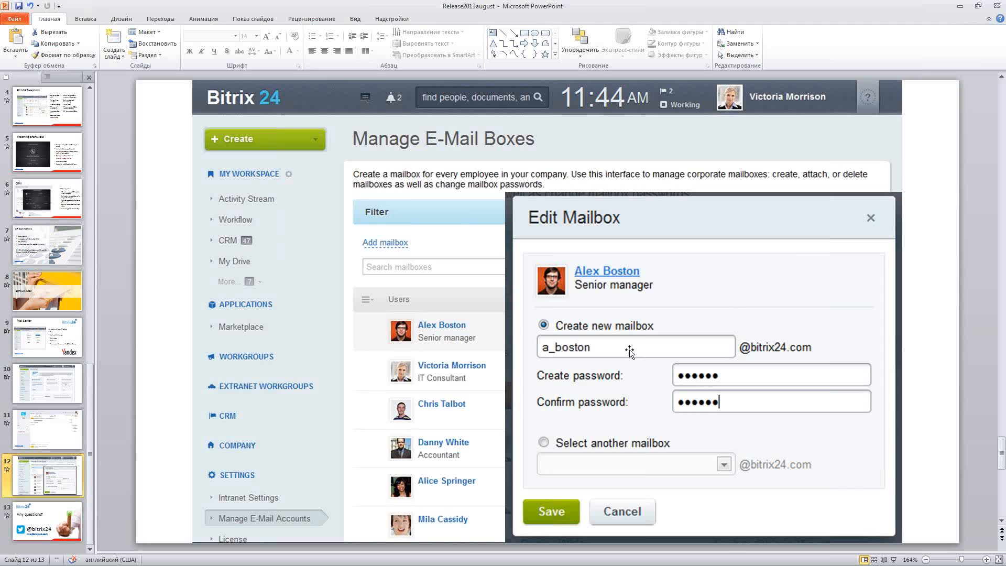
pyautogui.click(53, 522)
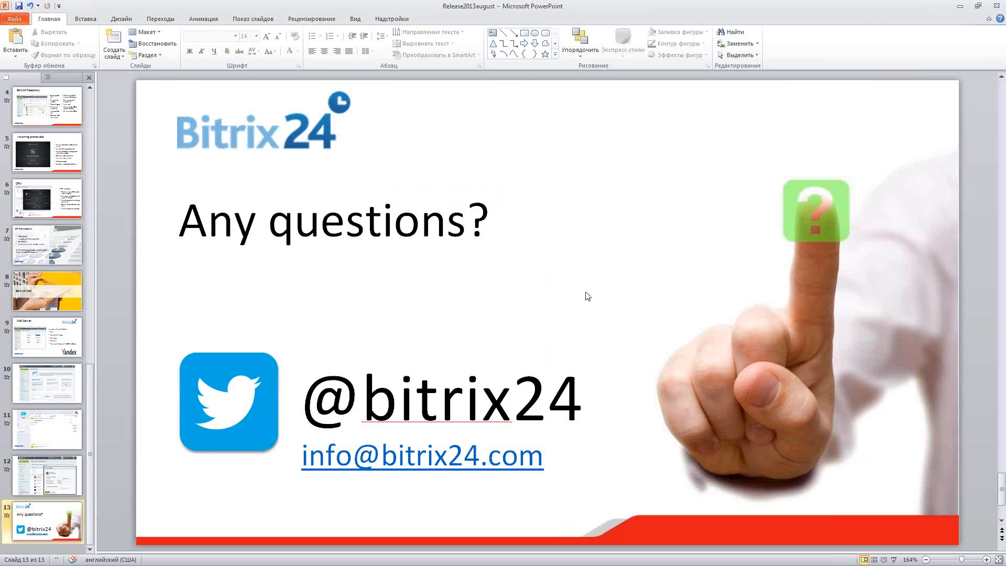